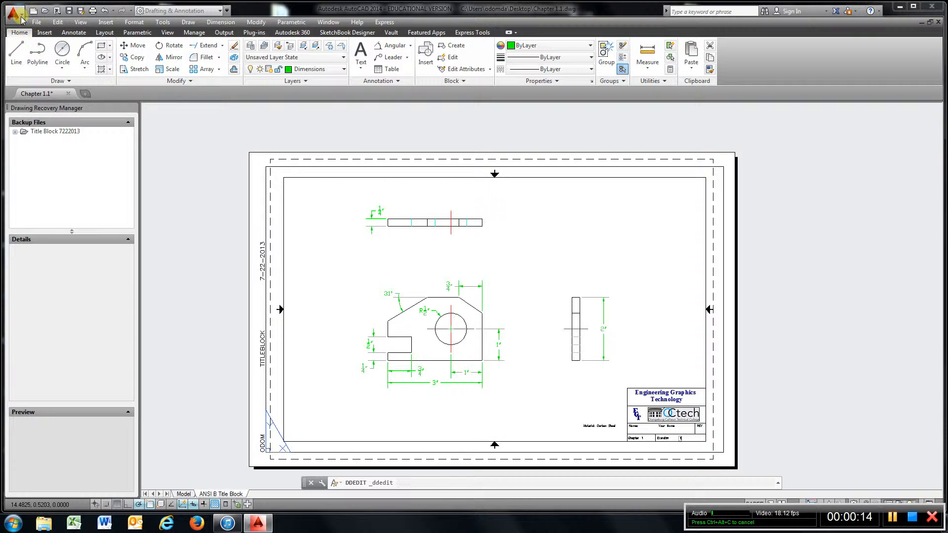
- Save a copy of the drawing on the Desktop under the file name Chapter 1.2
left_click(499, 302)
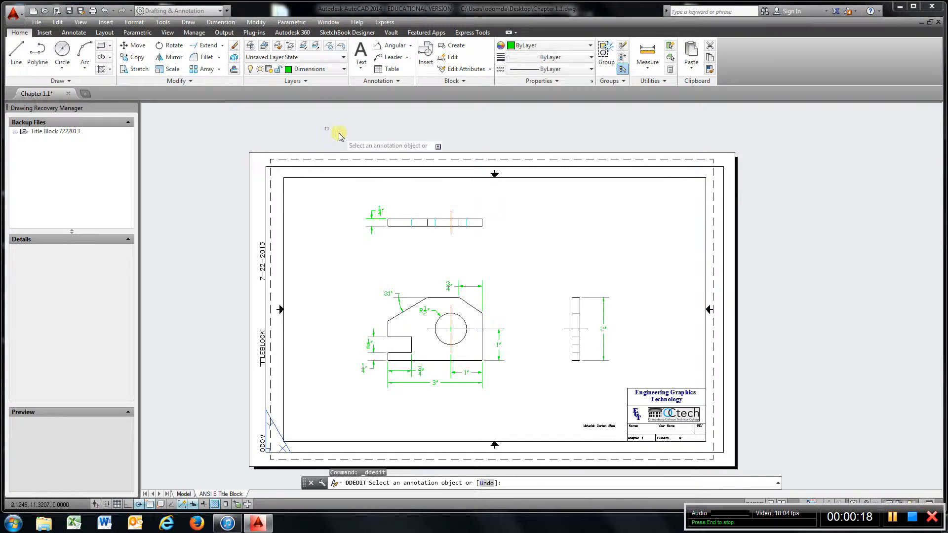
left_click(44, 23)
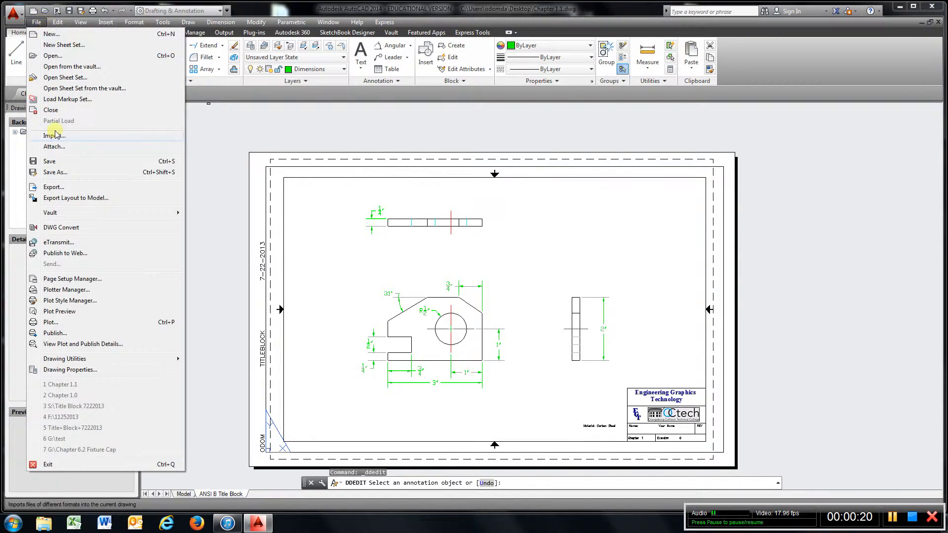
left_click(89, 174)
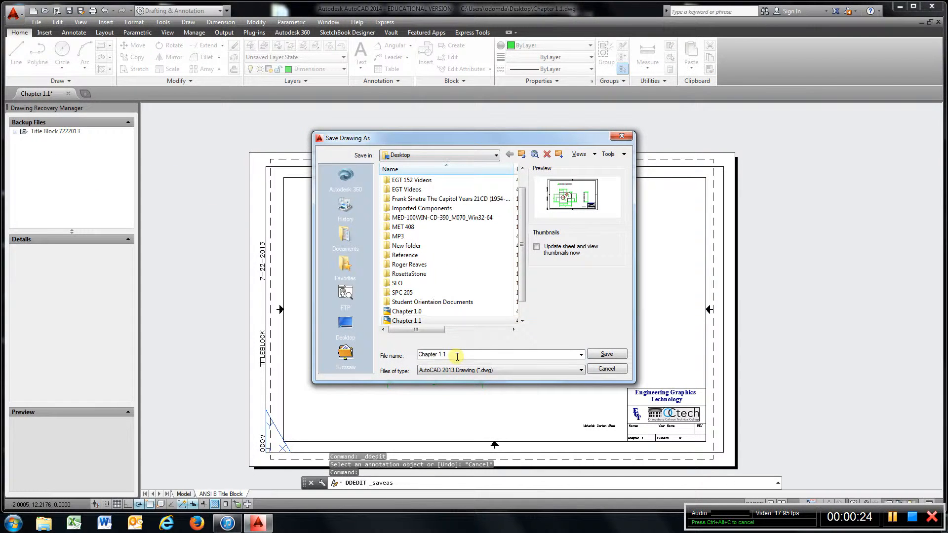
key("BackSpace")
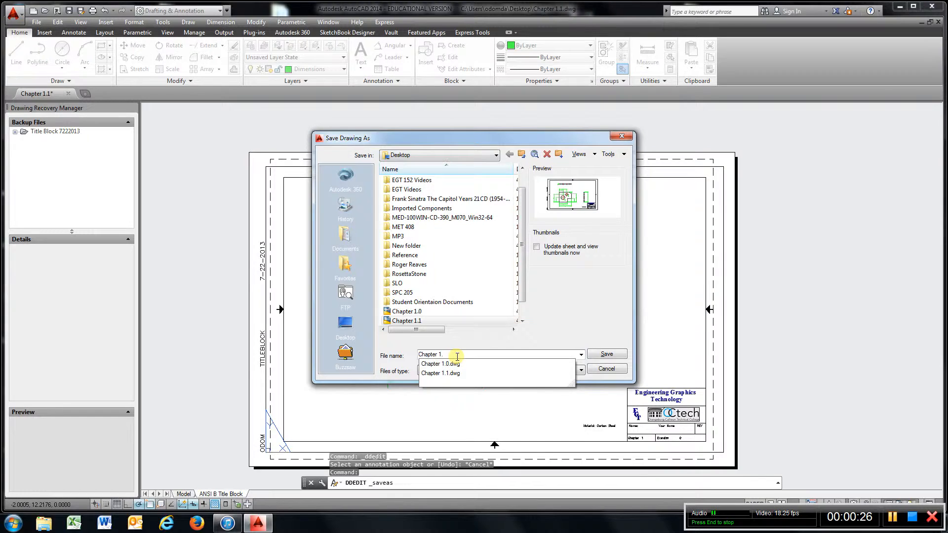
type("2")
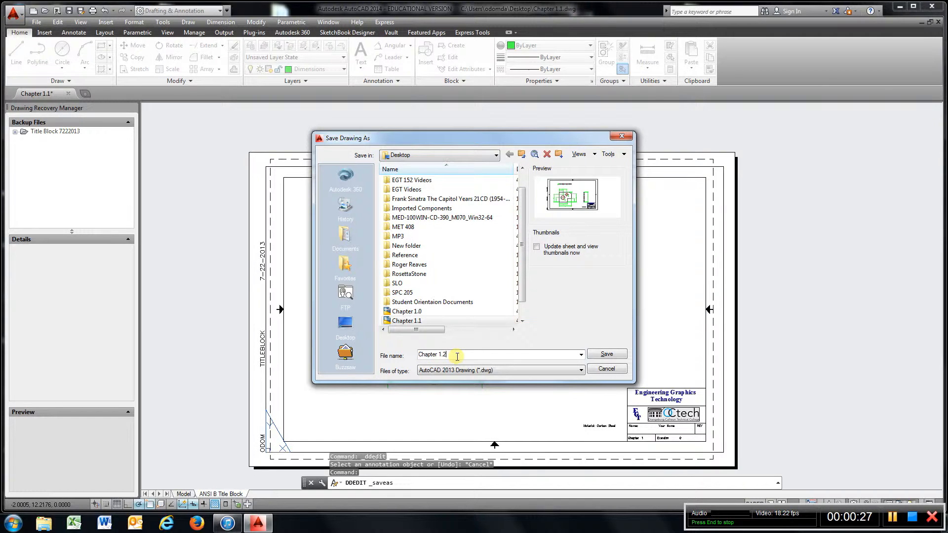
left_click(606, 354)
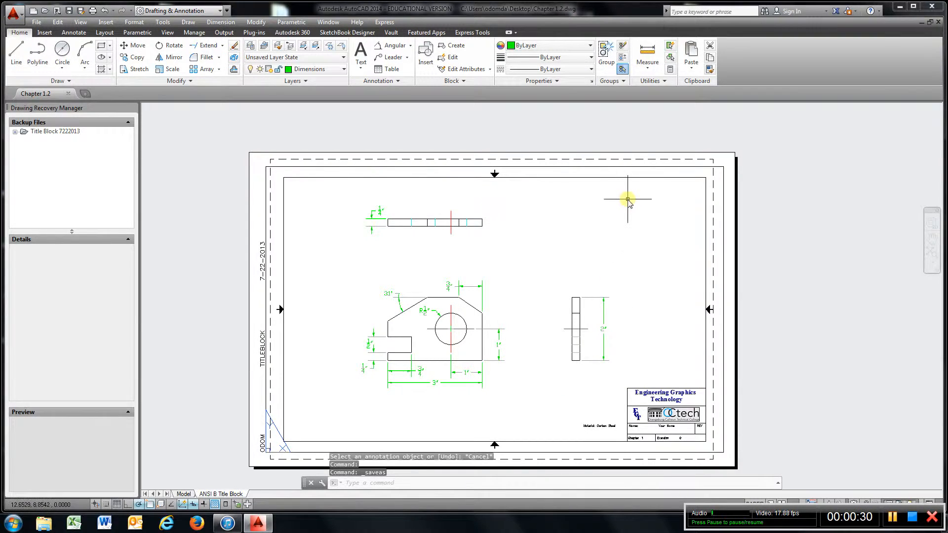
- Erase the viewport holding the part's three dimensioned views from the title block layout
left_click(628, 200)
left_click(372, 378)
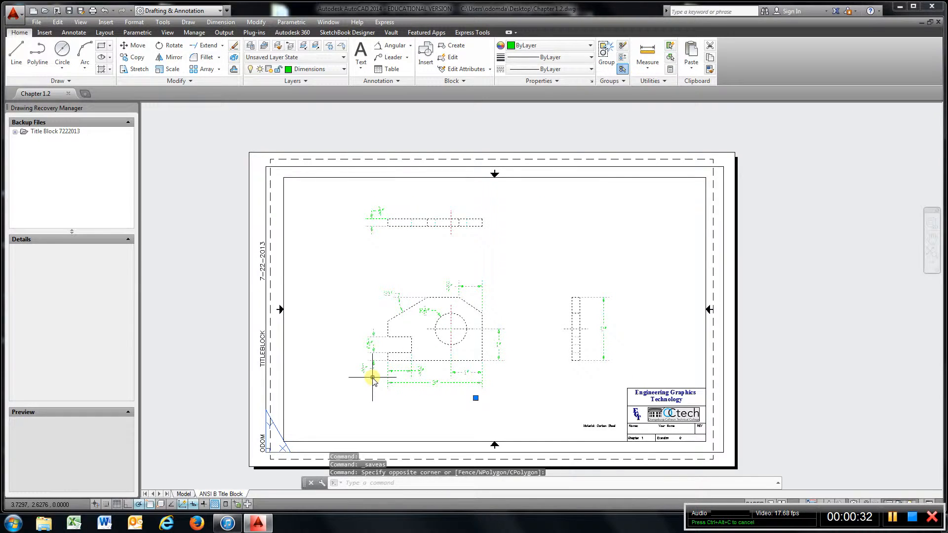
key("Delete")
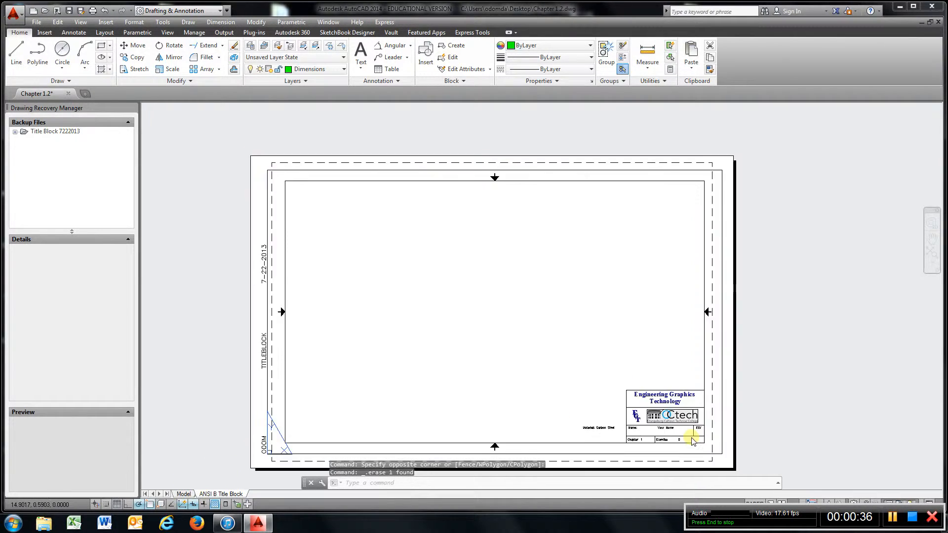
- Change the exercise number in the title block to 2
scroll(691, 438, "up", 5)
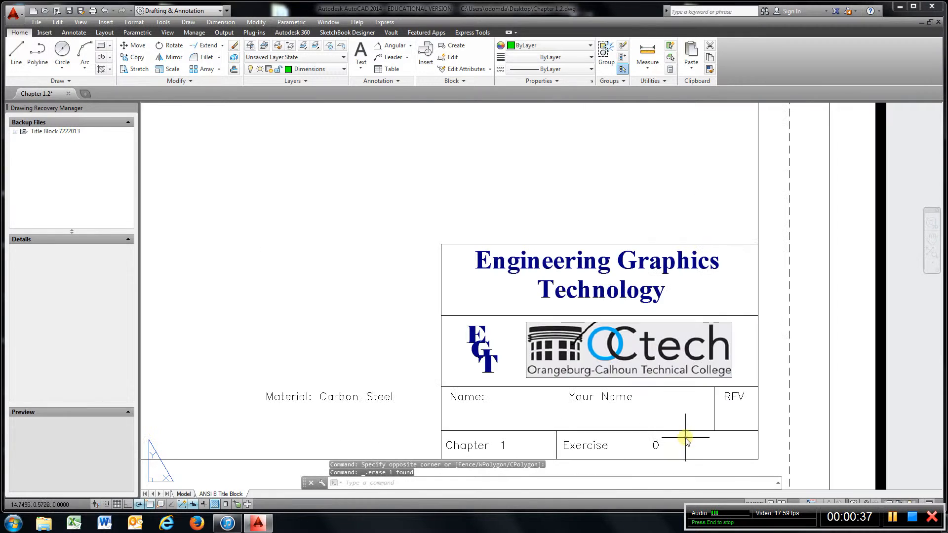
left_click(658, 445)
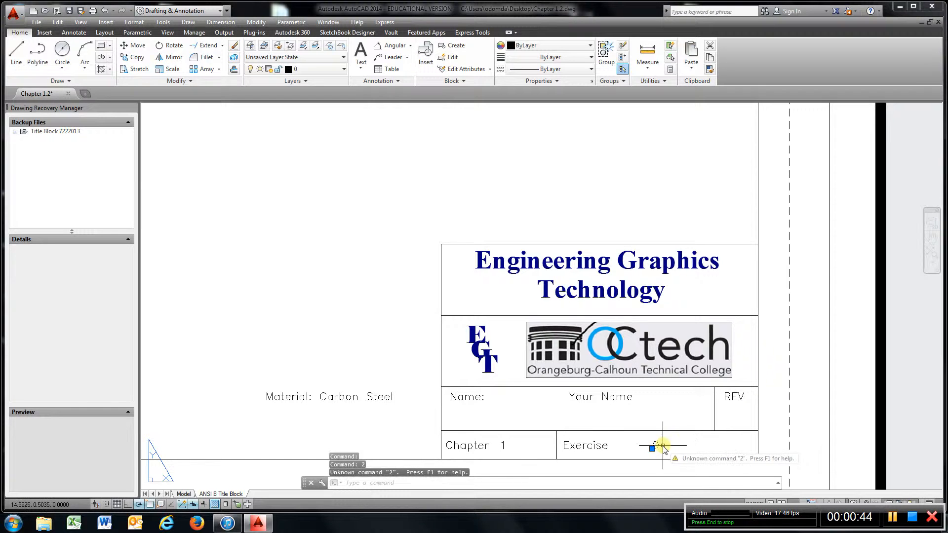
type("2")
key("Return")
double_click(657, 446)
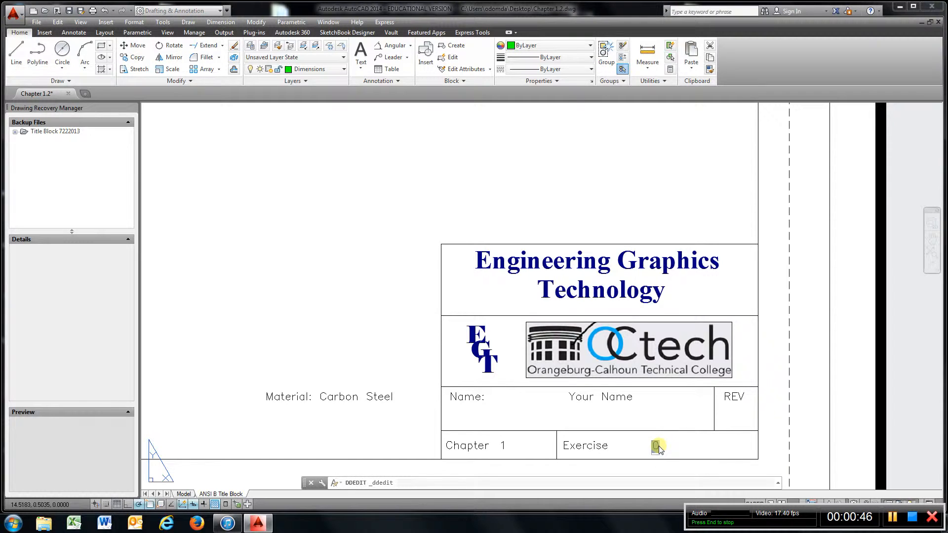
key("Return")
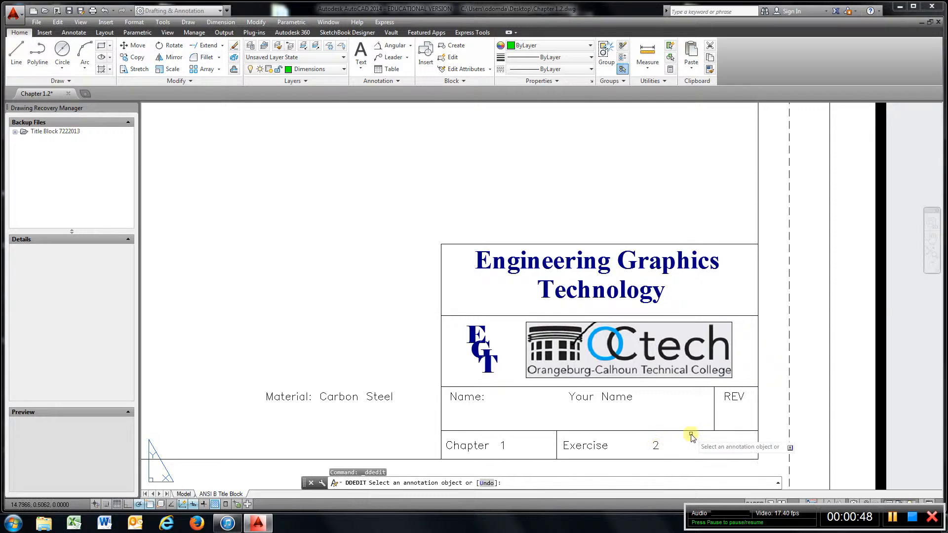
scroll(687, 435, "down", 3)
scroll(691, 437, "up", 7)
scroll(691, 437, "down", 7)
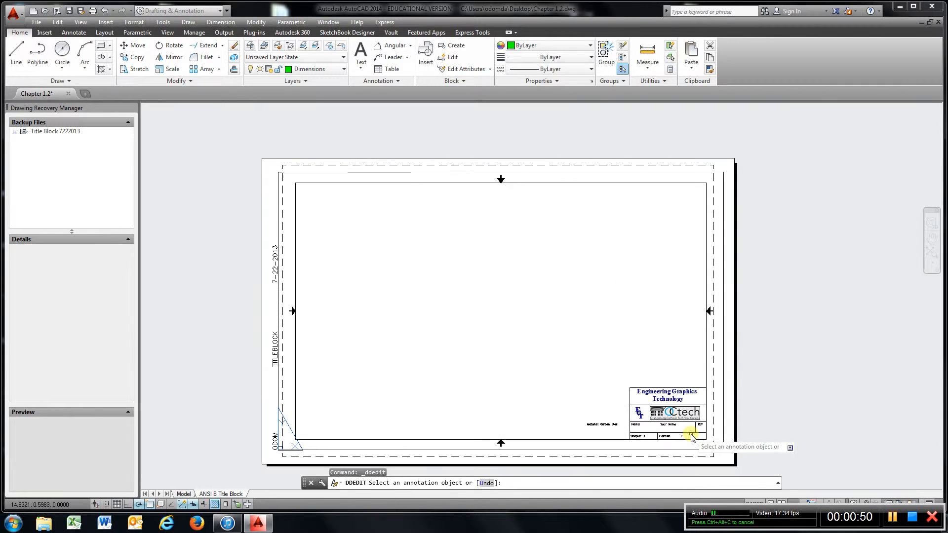
- Switch to model space and move the small notched part's three dimensioned views horizontally closer to the larger part's views
left_click(183, 494)
scroll(480, 349, "down", 3)
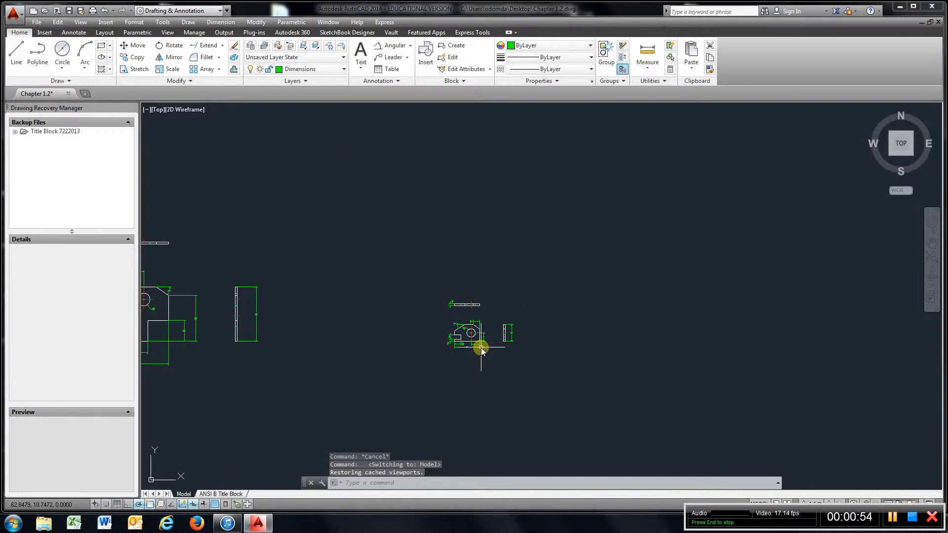
middle_click_drag(362, 334, 531, 300)
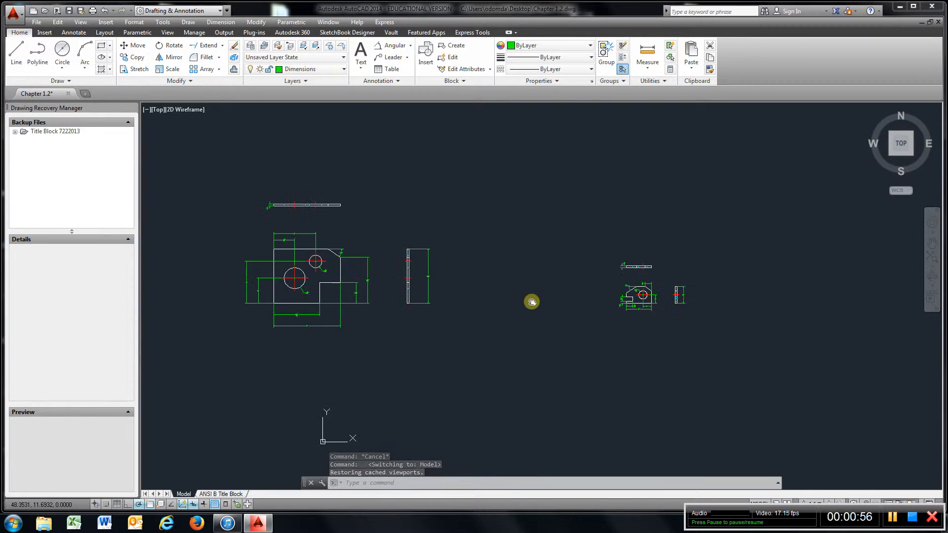
scroll(531, 301, "up", 4)
scroll(531, 300, "down", 2)
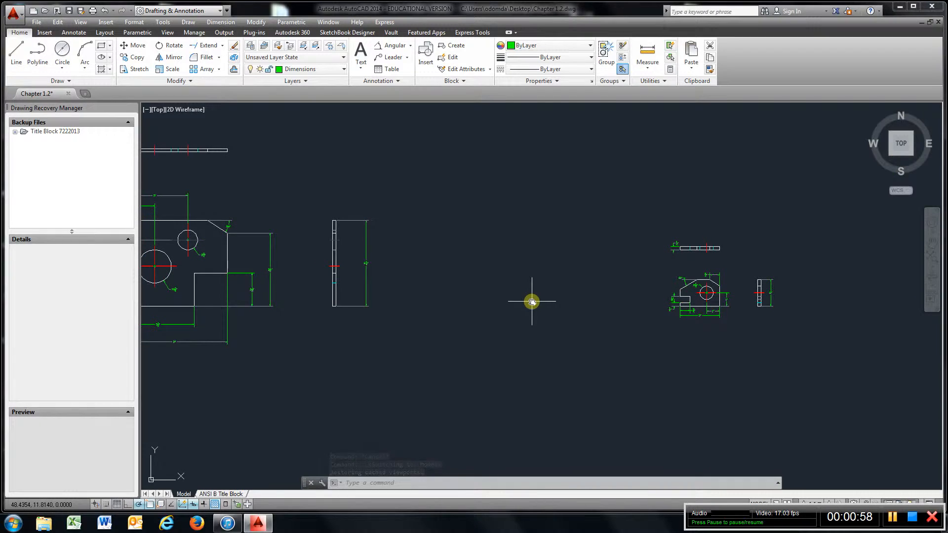
mouse_move(649, 311)
middle_mouse_down()
mouse_move(205, 286)
mouse_move(307, 268)
mouse_move(681, 271)
middle_mouse_up()
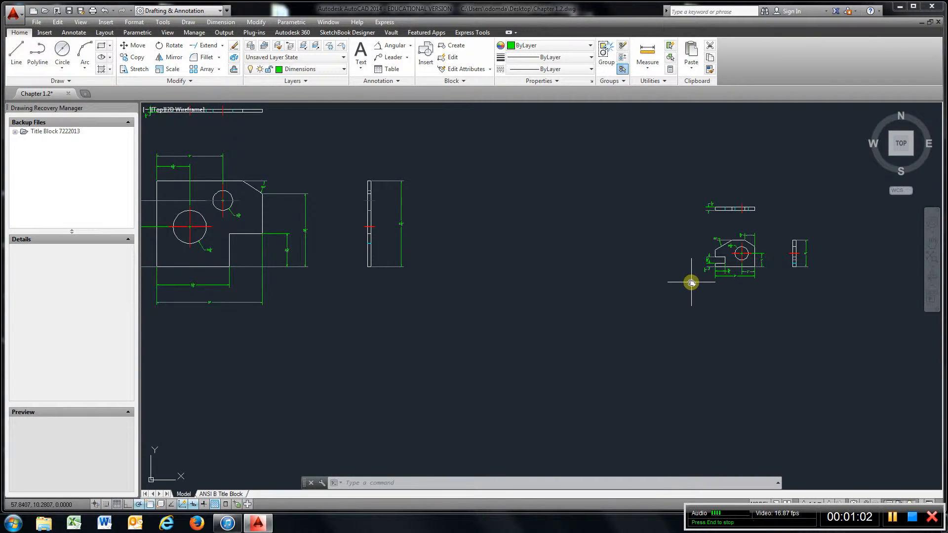
left_click(131, 45)
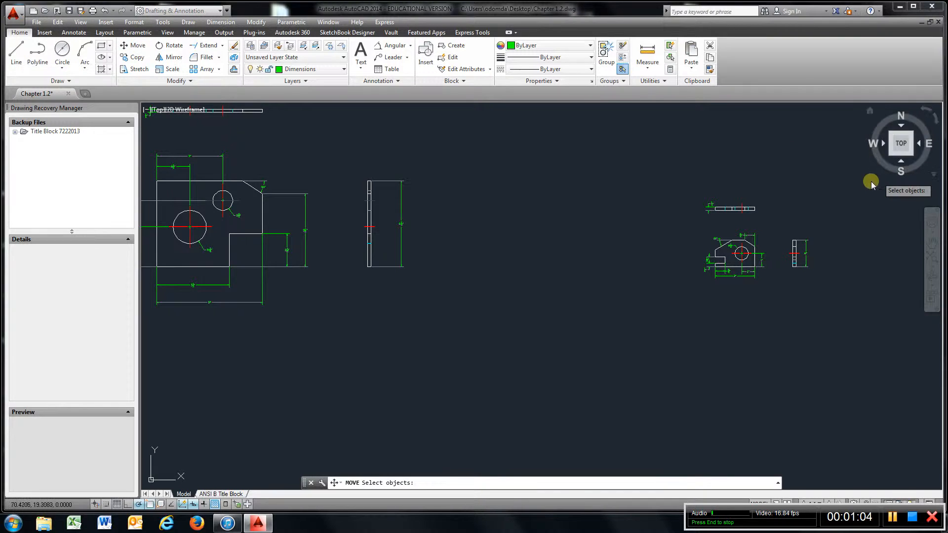
left_click(853, 180)
left_click(699, 313)
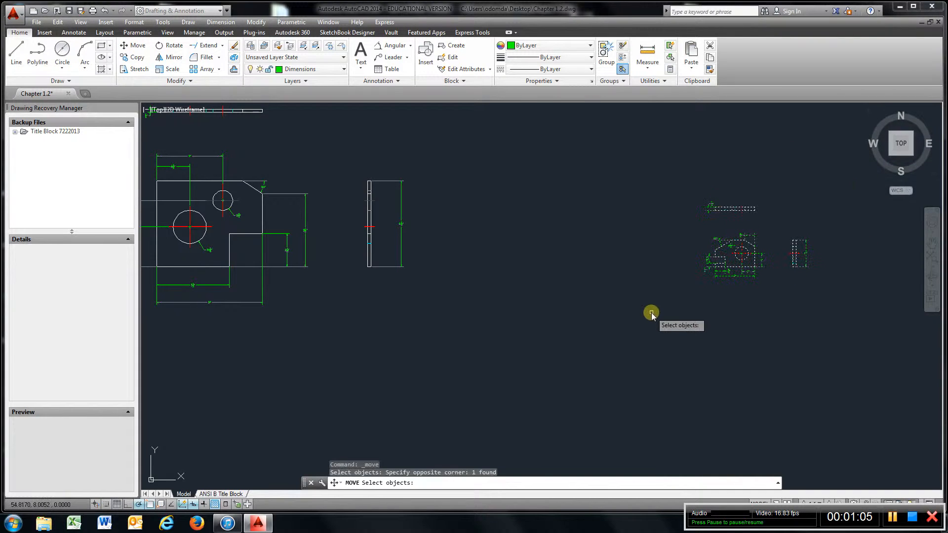
left_click(782, 317)
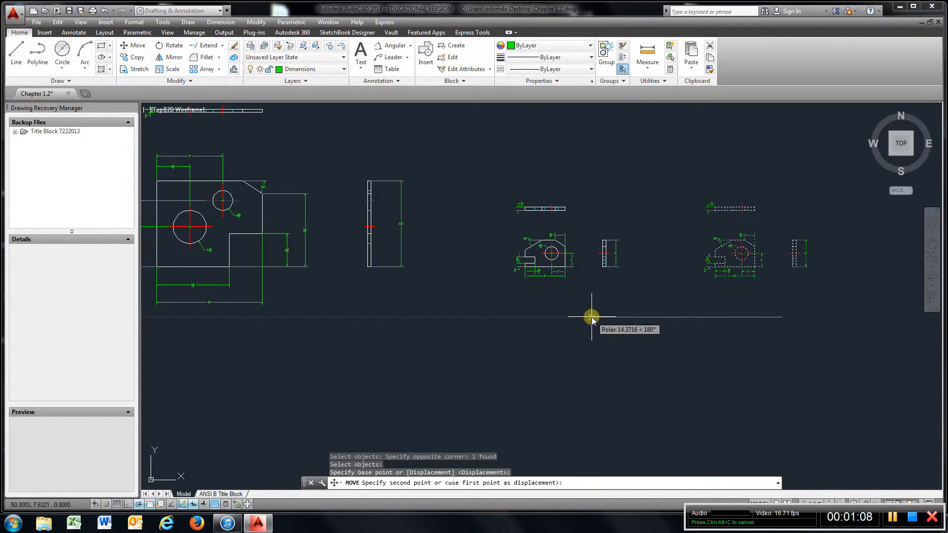
left_click(605, 316)
- Draw a 5.5 horizontal baseline leftward in the empty space beyond the small part's side view, aligned with its front view's lower edge
middle_click_drag(783, 324, 751, 324)
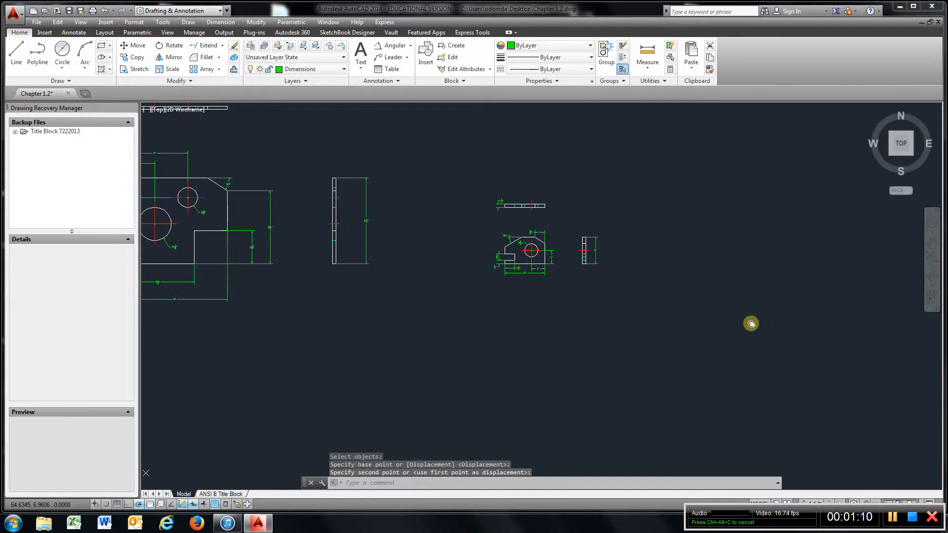
scroll(535, 276, "up", 4)
scroll(535, 278, "down", 4)
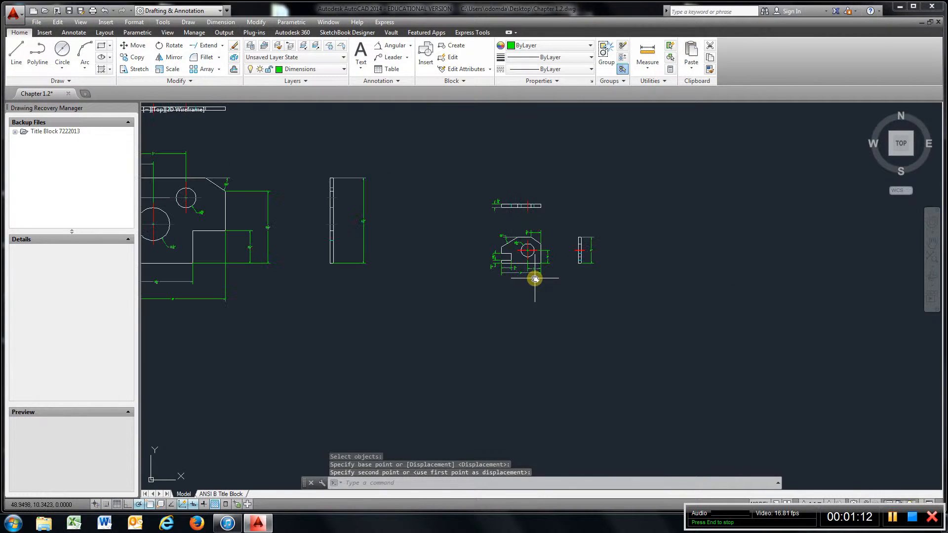
middle_click_drag(533, 277, 300, 274)
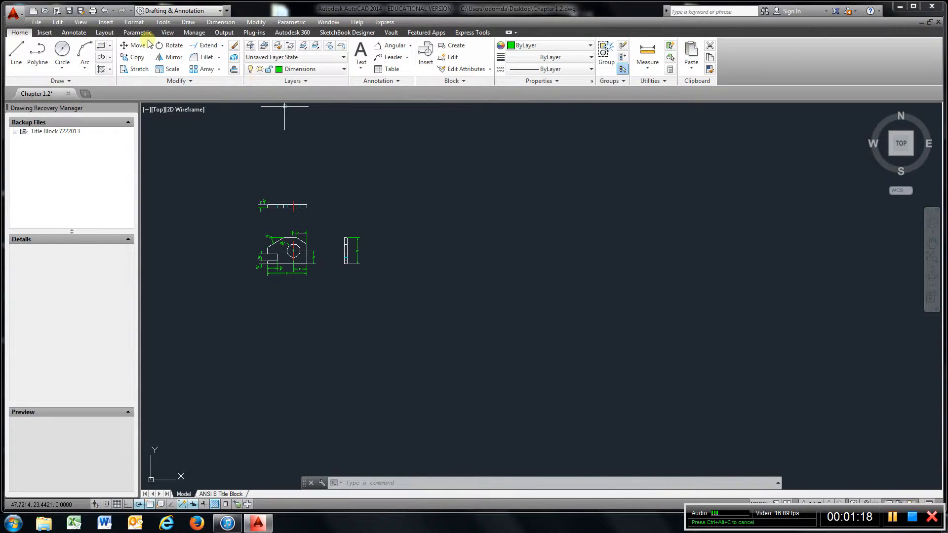
middle_click_drag(452, 222, 332, 220)
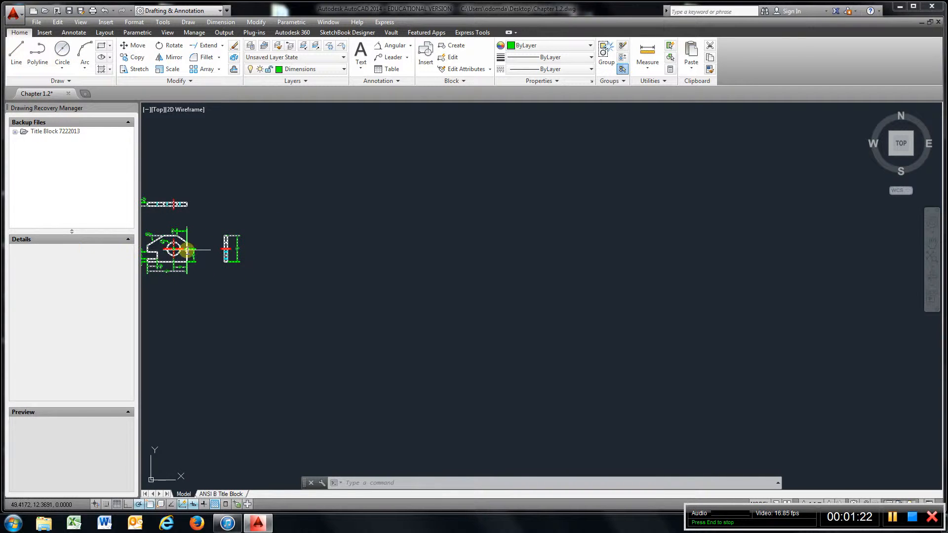
scroll(180, 247, "up", 3)
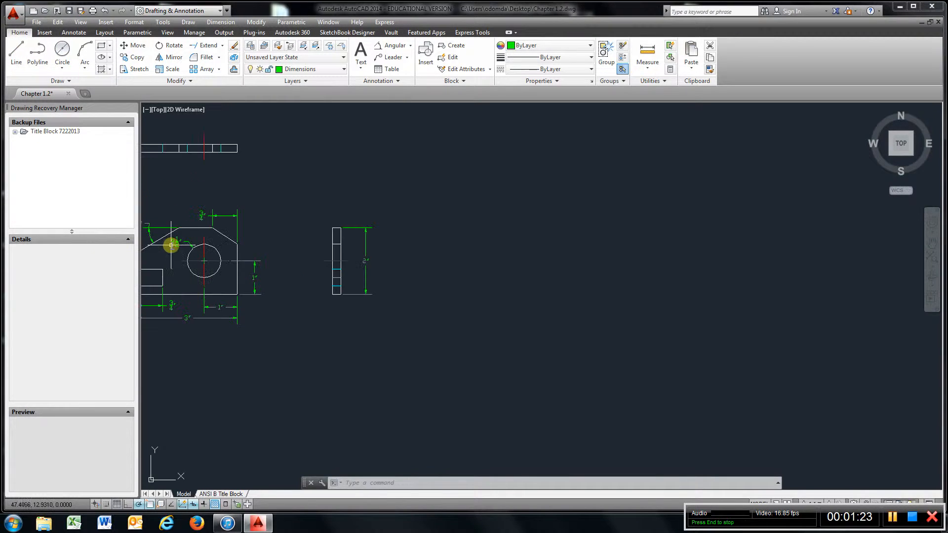
left_click(18, 55)
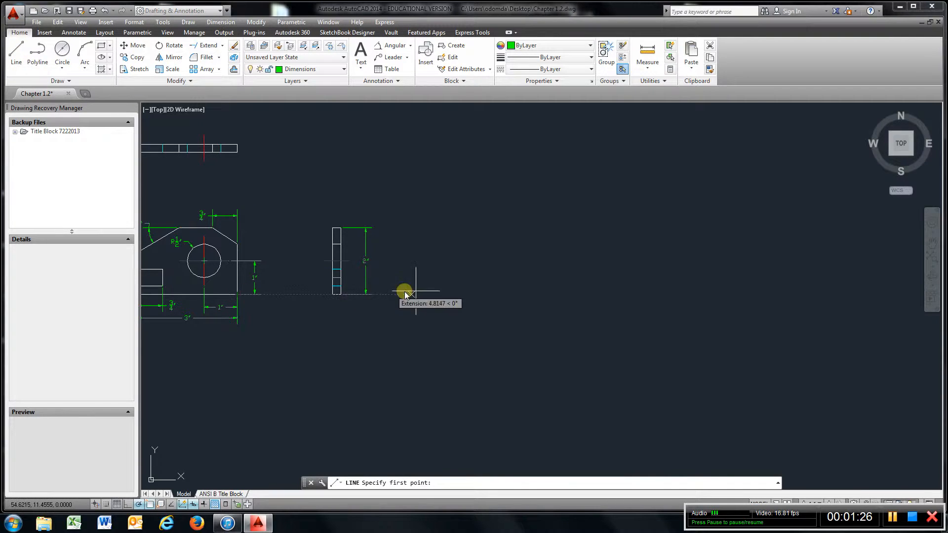
left_click(764, 295)
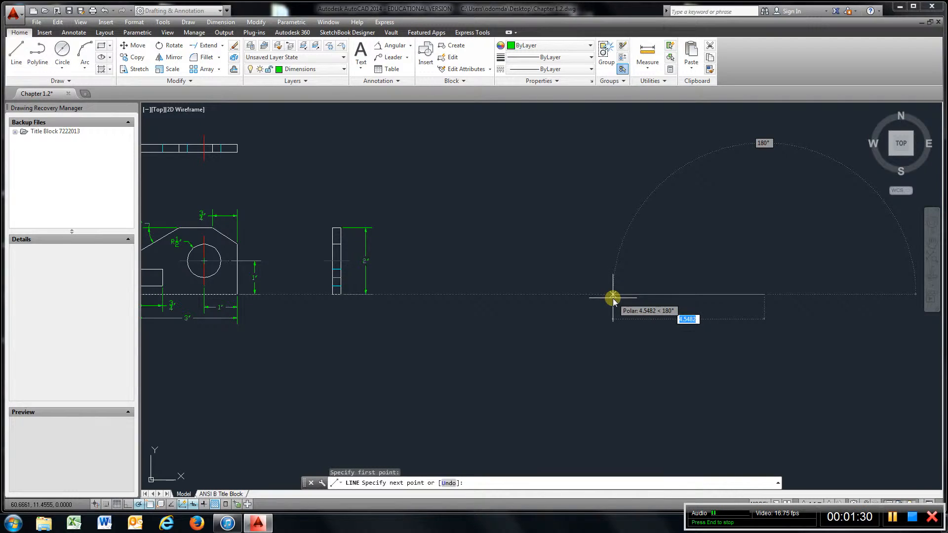
type("5.5")
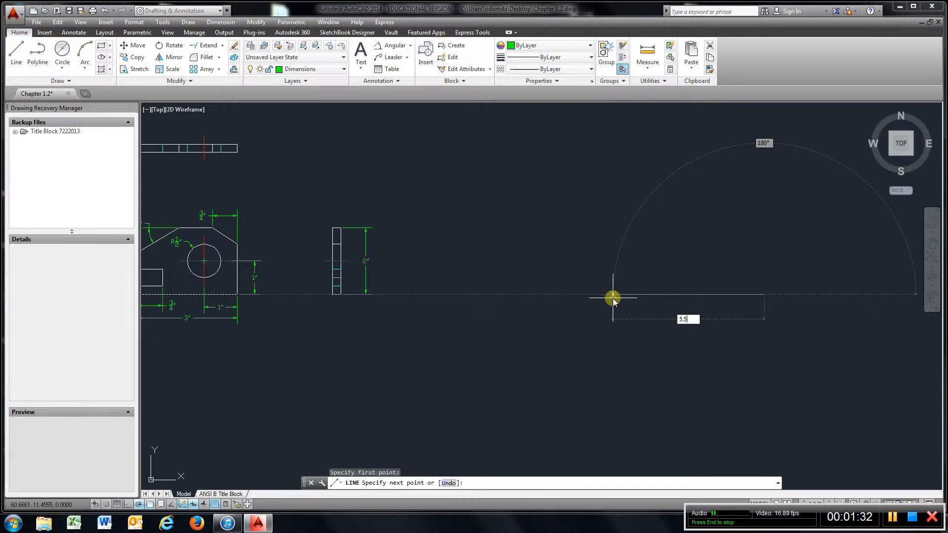
key("Return")
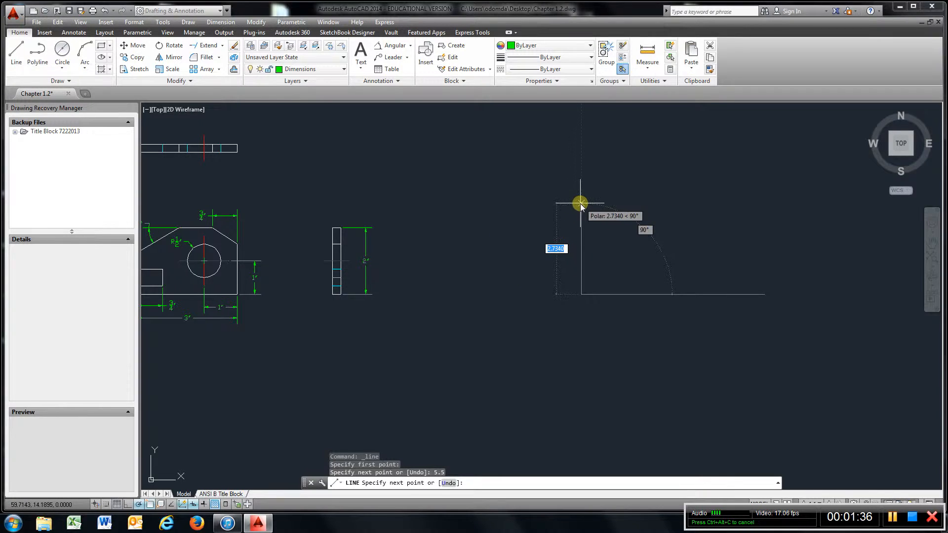
- Continue the outline with a 4 vertical line up from the baseline's left end and a 4.25 horizontal line to the right
type("4")
key("Return")
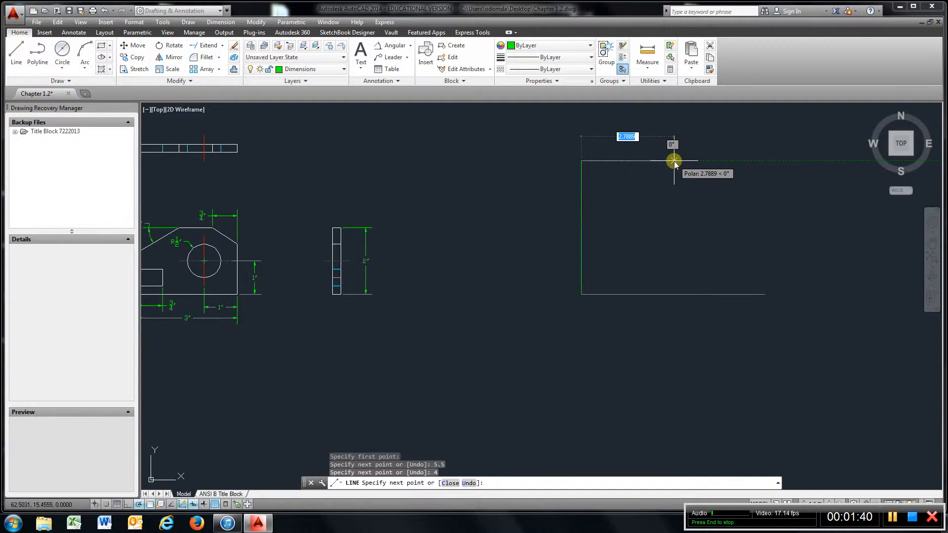
type("4.25")
key("Return")
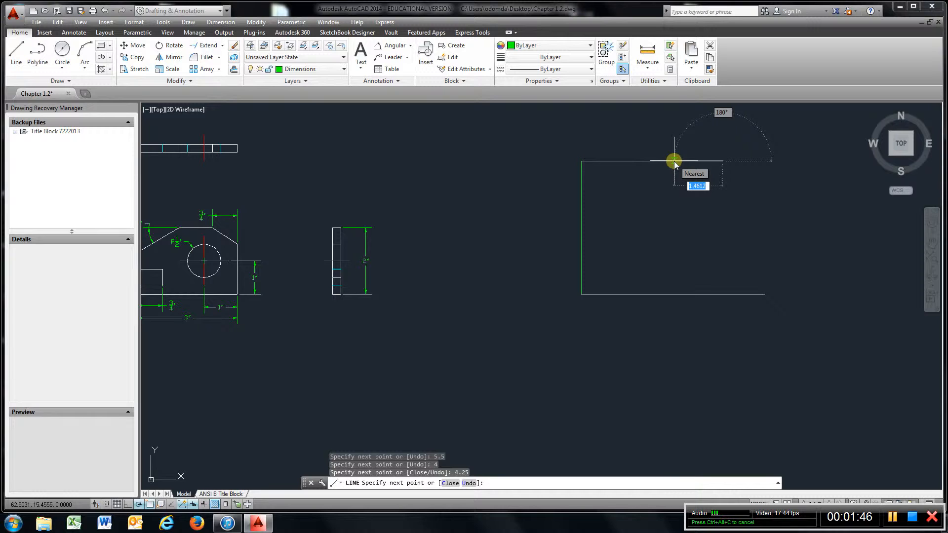
key("Escape")
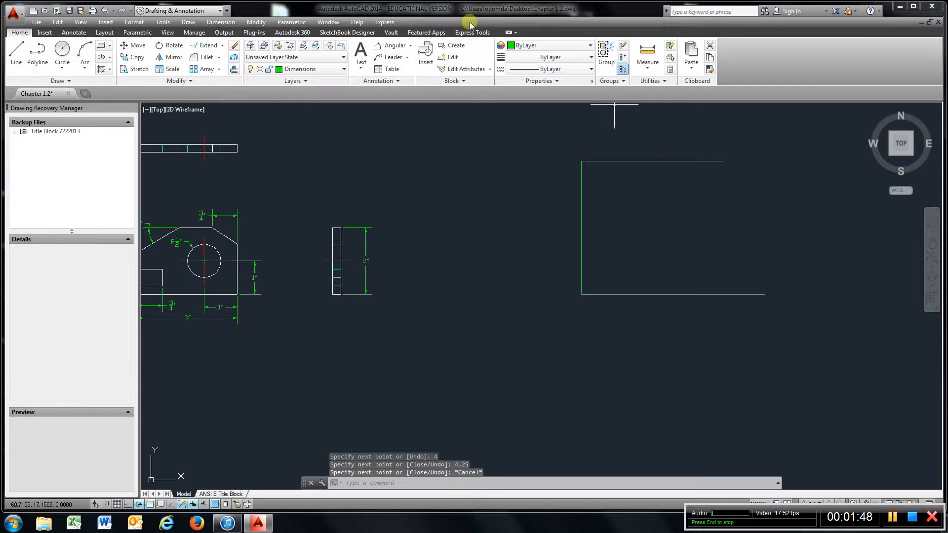
- Close the outline with a 2 vertical line up from the baseline's right end and a slanted line to the upper edge's right end
left_click(17, 54)
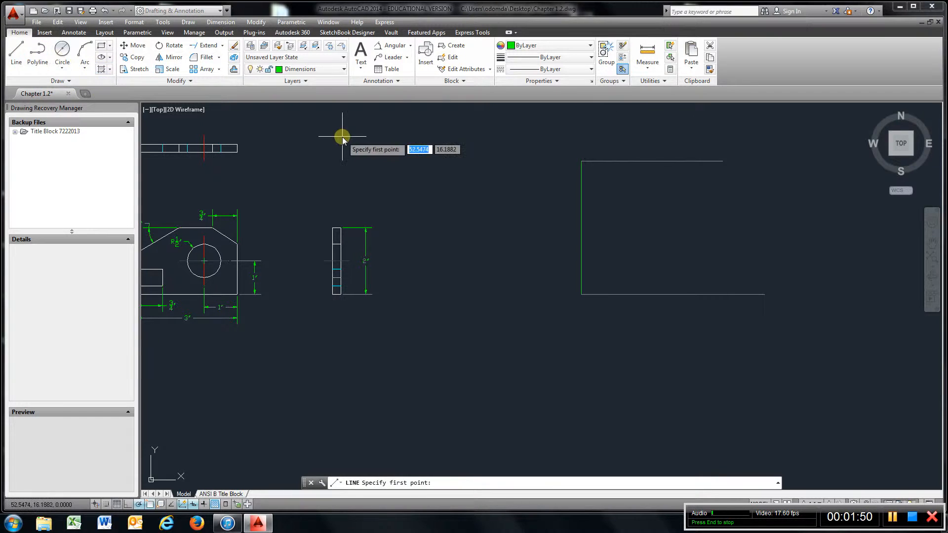
left_click(764, 295)
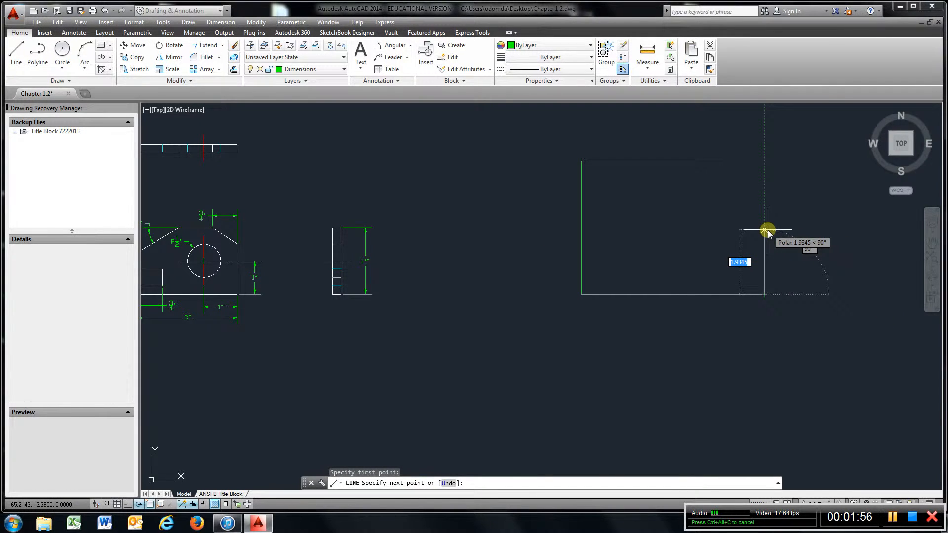
type("2")
key("Return")
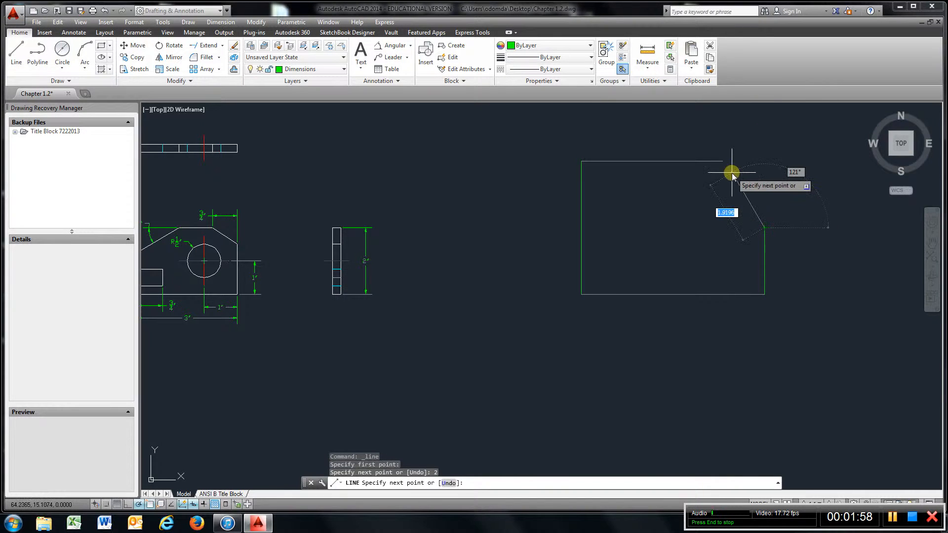
left_click(723, 160)
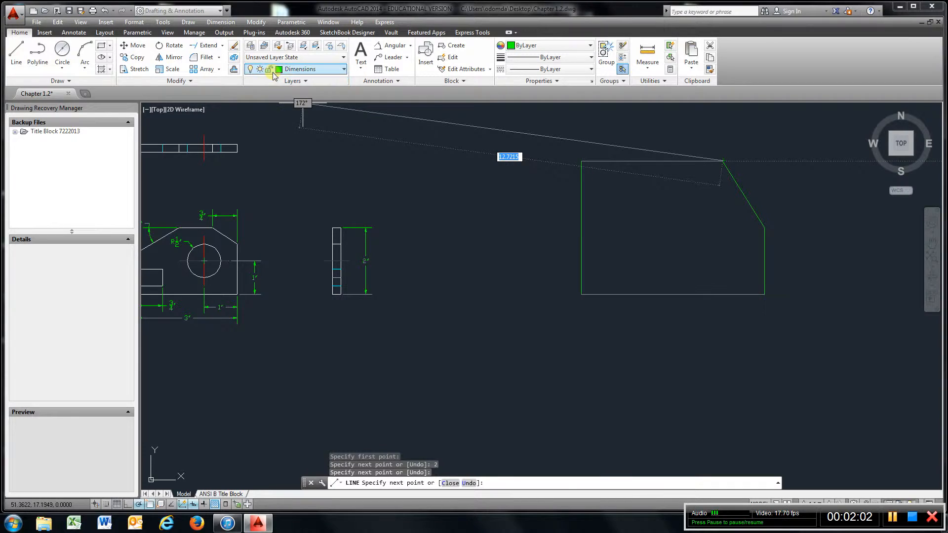
- Make Objectlines the current layer and leave the active Match Properties and Line commands
left_click(710, 70)
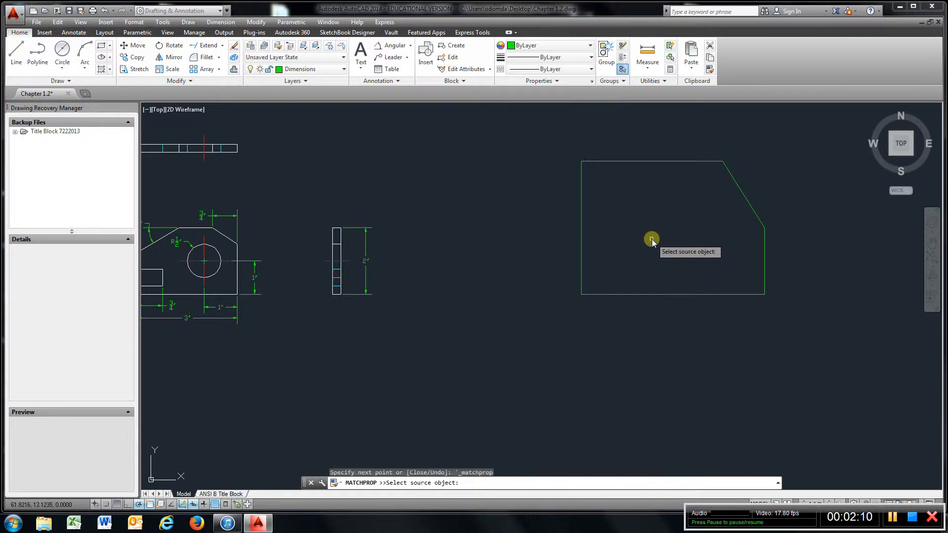
left_click(343, 71)
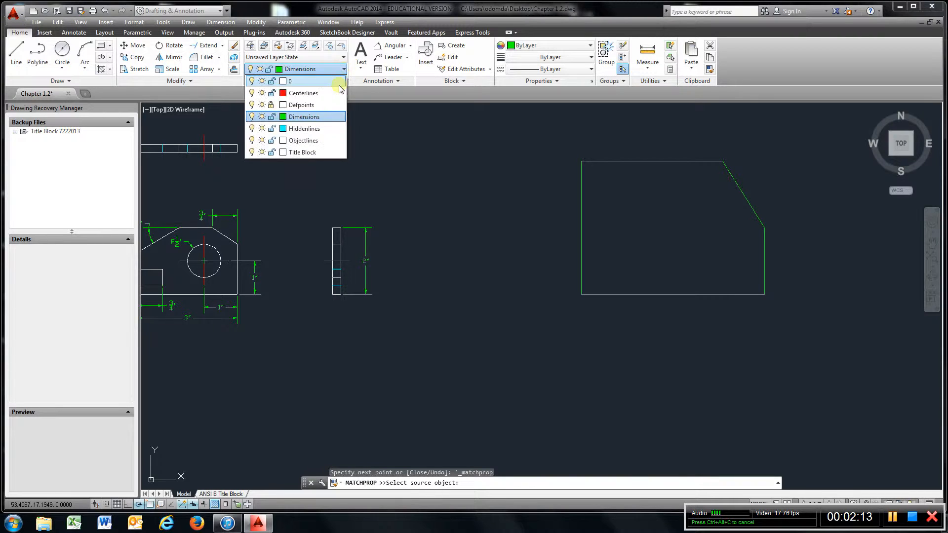
left_click(332, 140)
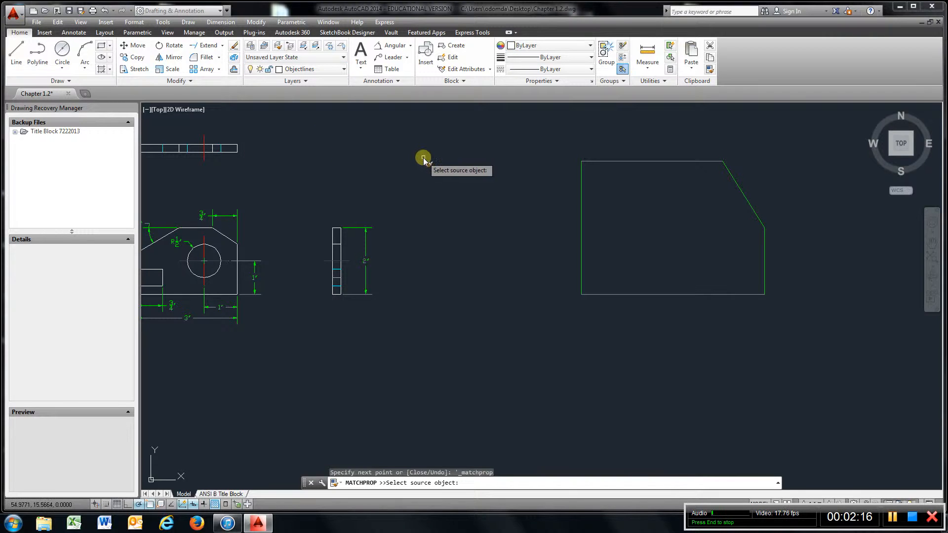
key("Escape")
key("Escape")
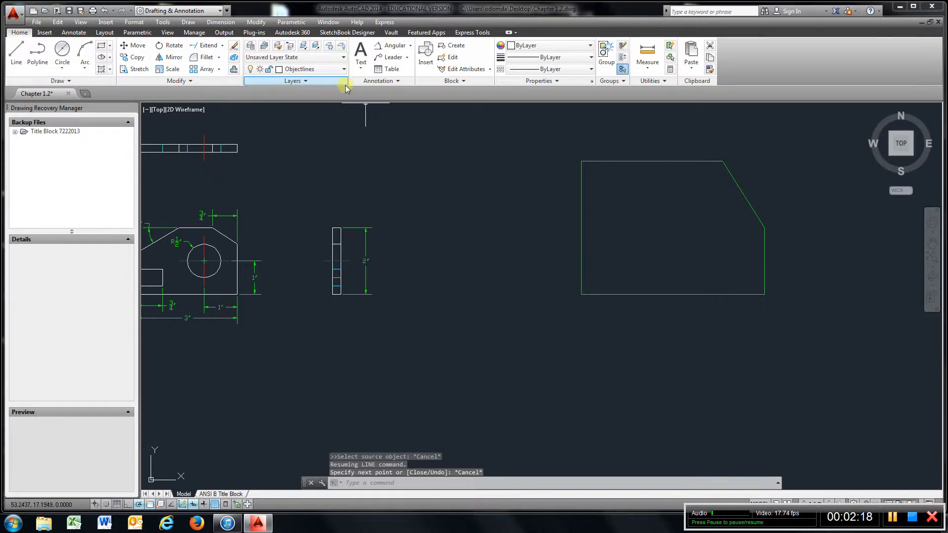
- Draw a short horizontal sample line on the Objectlines layer in the empty space above the new outline
left_click(16, 51)
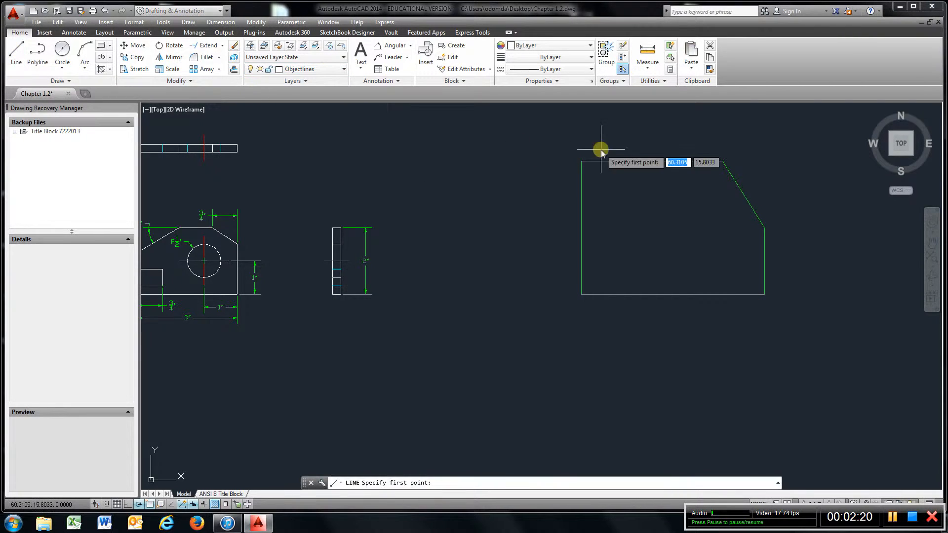
left_click(525, 127)
left_click(589, 128)
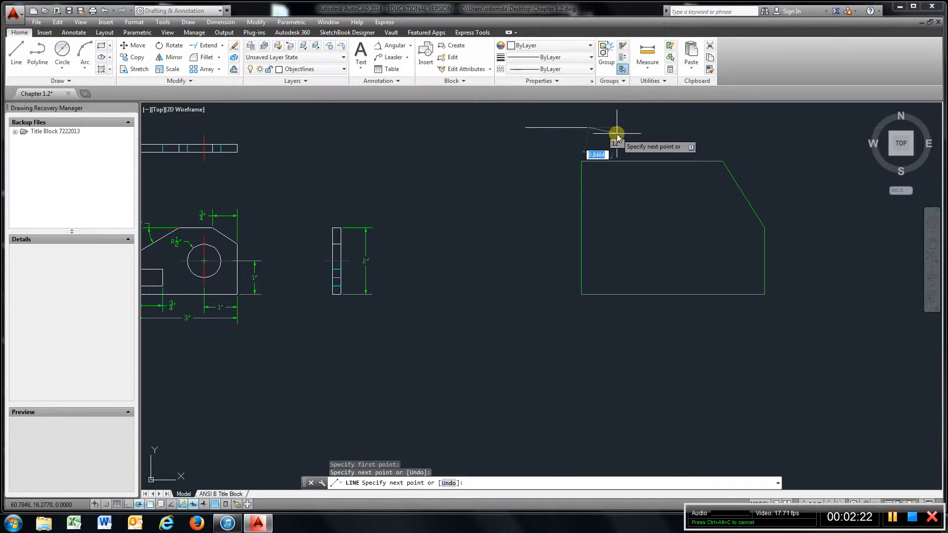
key("Escape")
- Match the properties of the short sample line to all five lines of the new outline
left_click(709, 69)
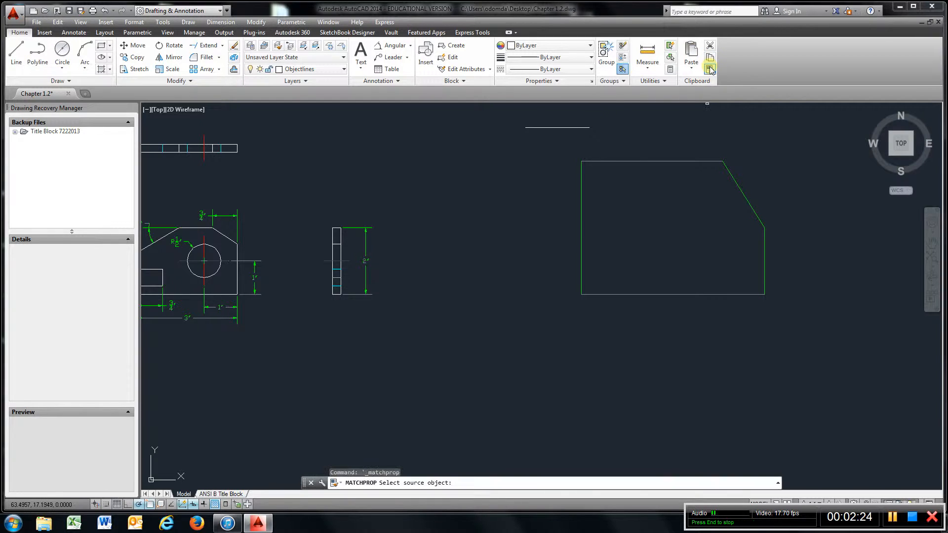
left_click(585, 128)
left_click(786, 159)
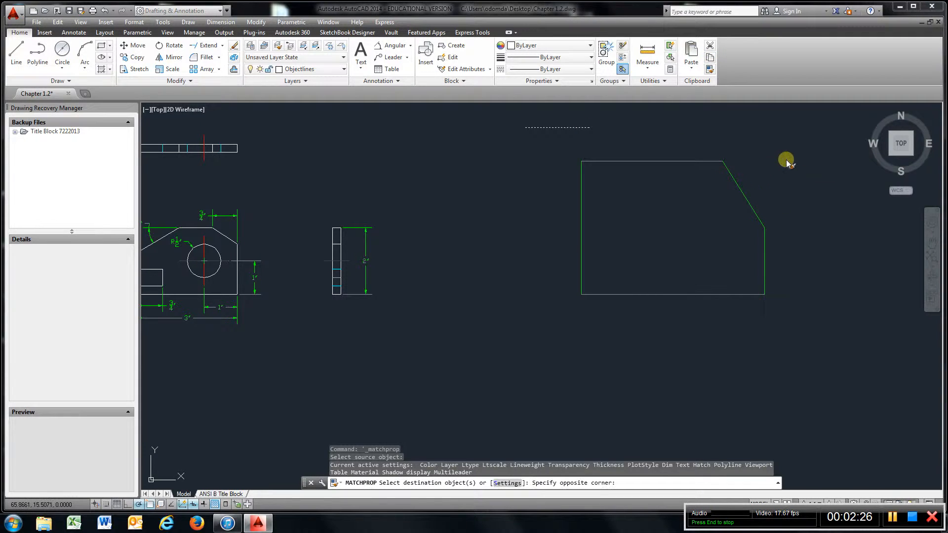
left_click(587, 311)
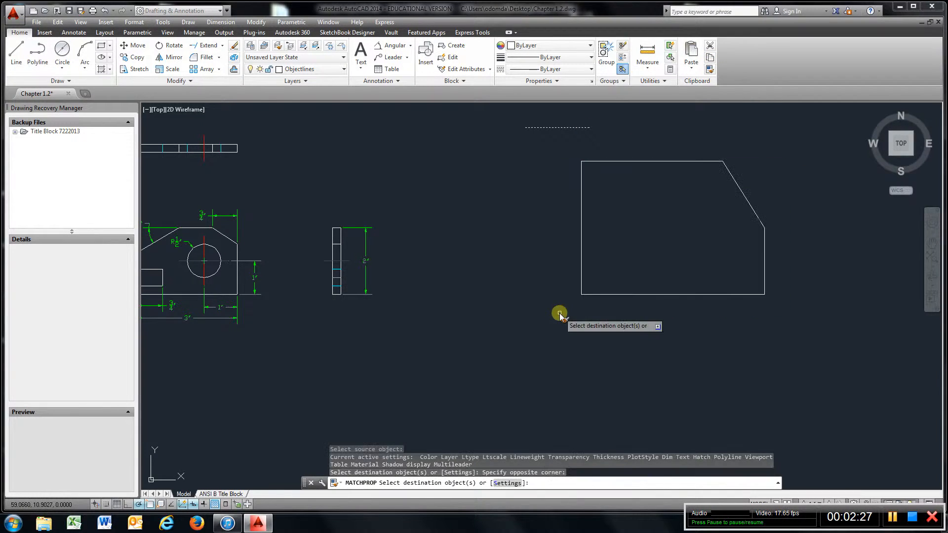
- Erase the short sample line above the outline
left_click(235, 48)
left_click(618, 120)
left_click(483, 131)
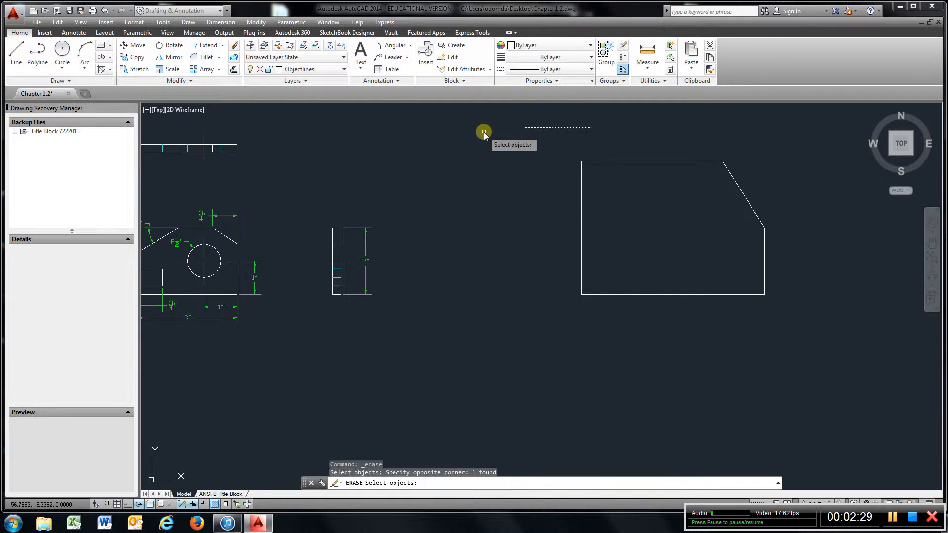
key("Return")
- Offset the outline's bottom edge 2.5 upward as a construction line for the hole centre
middle_click_drag(656, 205, 436, 254)
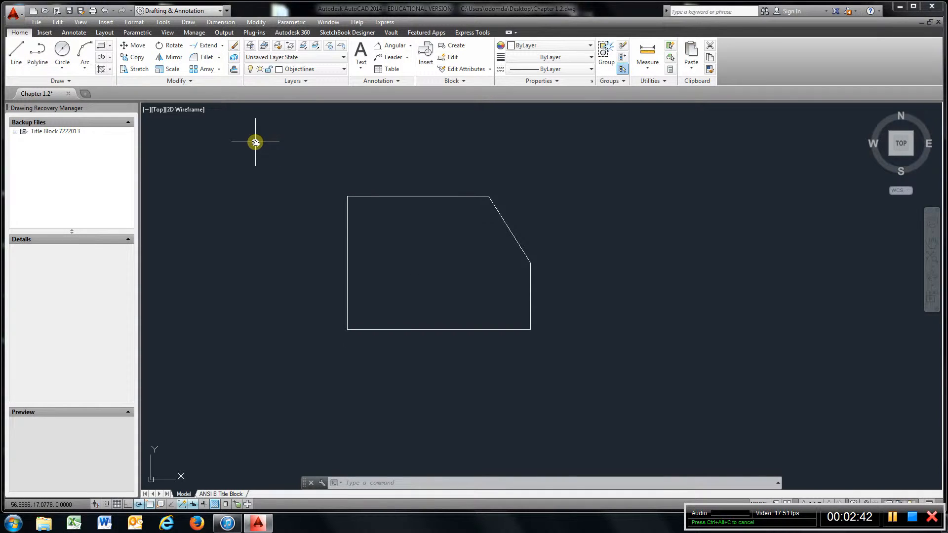
left_click(234, 69)
type("2.5")
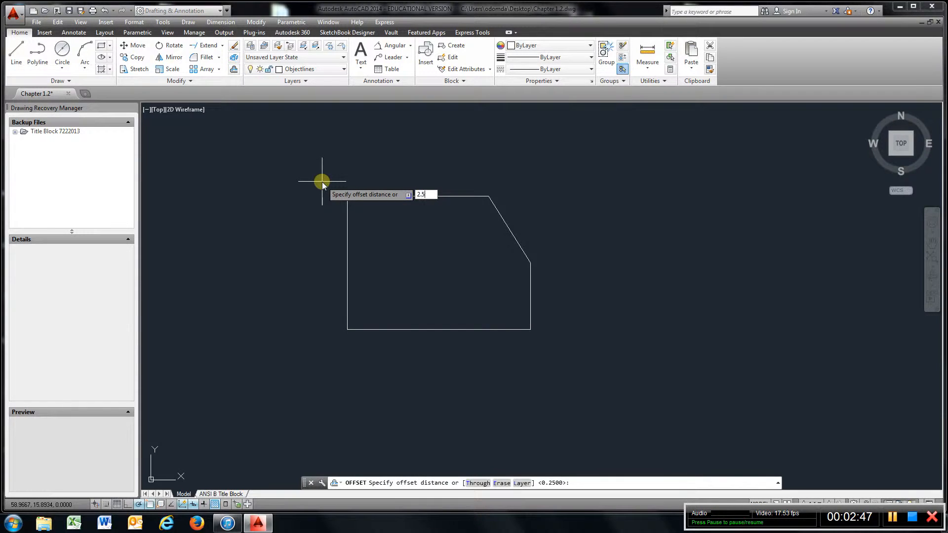
key("Return")
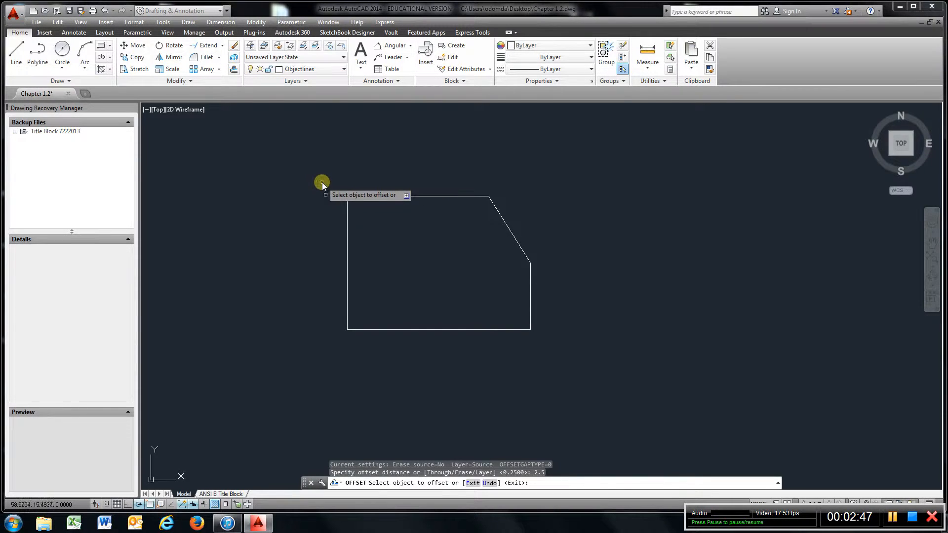
left_click(404, 329)
left_click(409, 299)
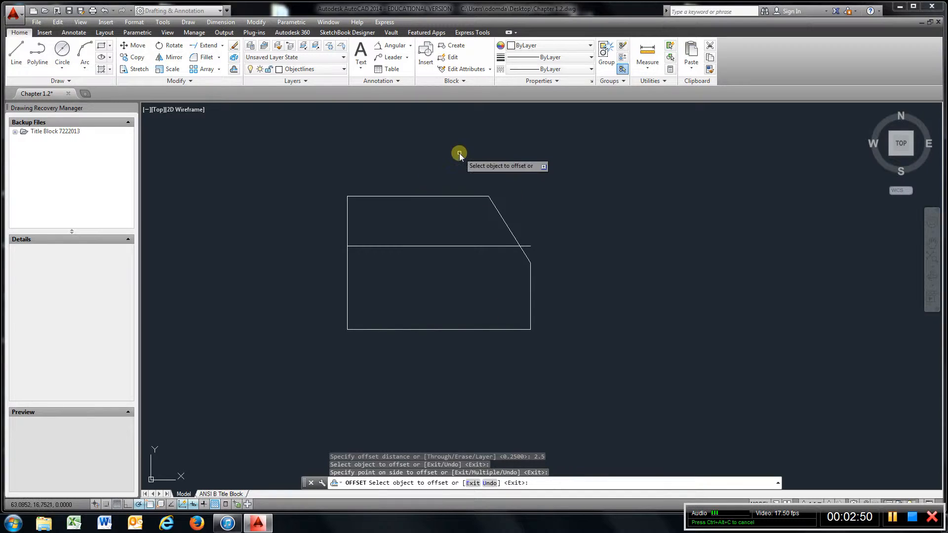
- Offset the outline's left edge 1 to the right, crossing the horizontal construction line
left_click(233, 69)
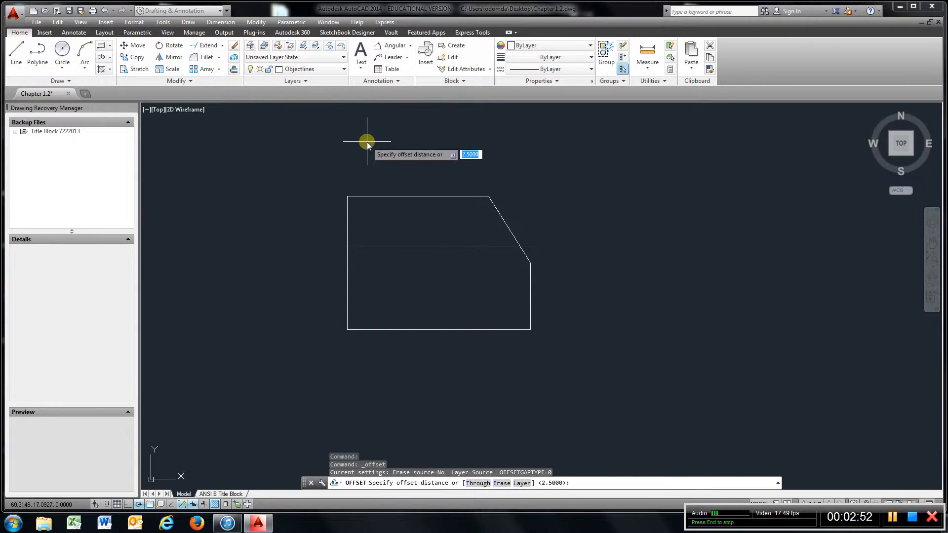
type("1")
key("Return")
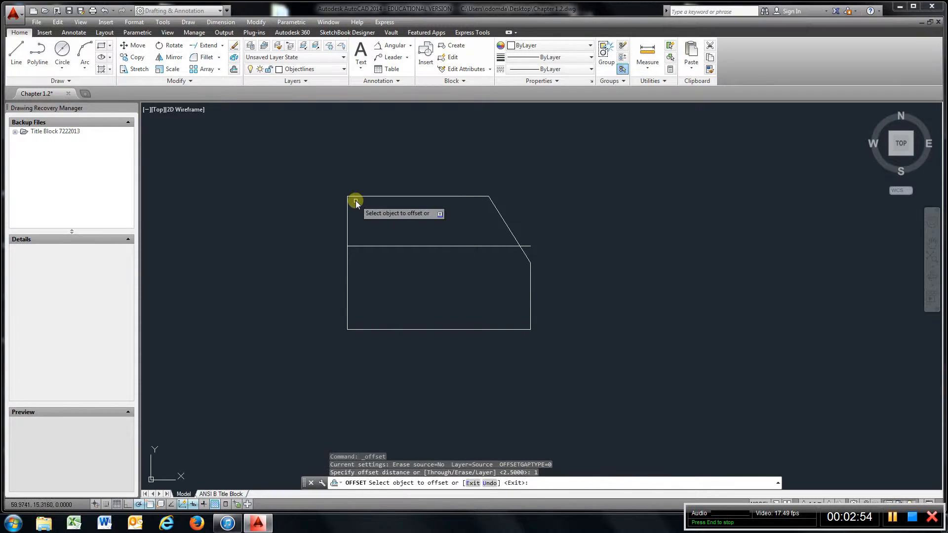
left_click(347, 214)
left_click(415, 214)
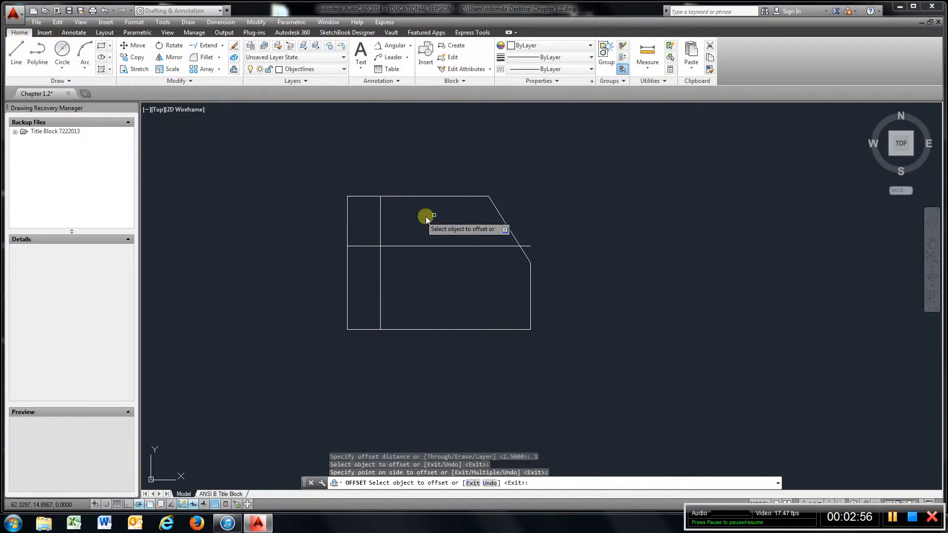
- Draw a circle with diameter 1 centred on the intersection of the two construction lines
left_click(68, 57)
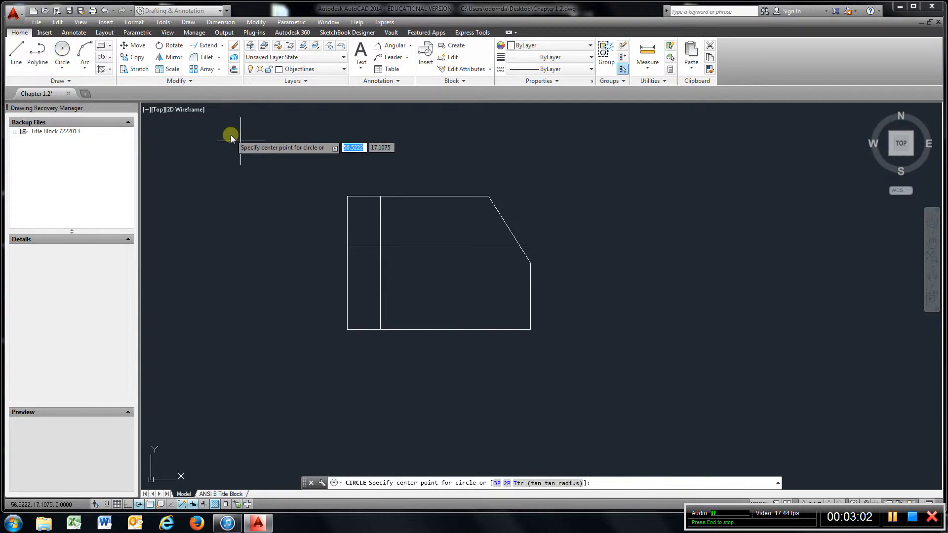
left_click(381, 247)
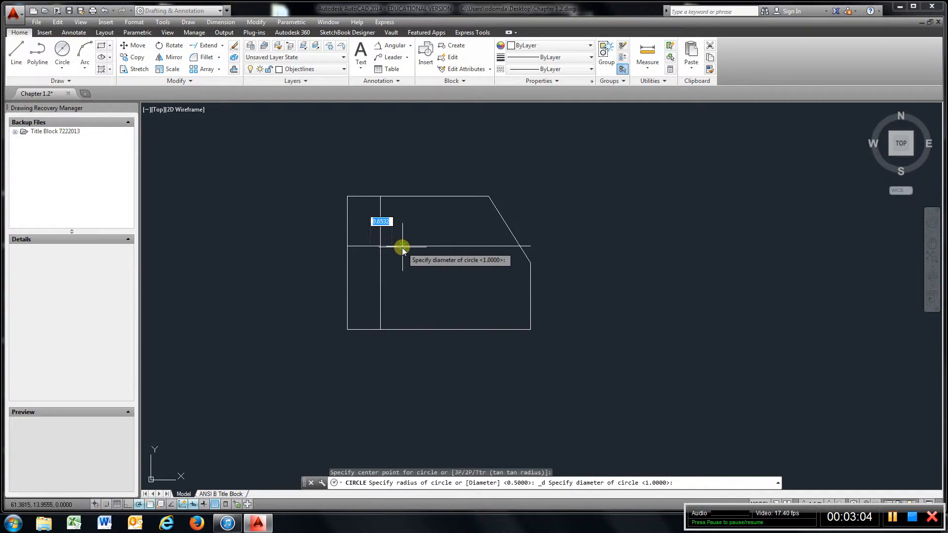
type("1")
key("Return")
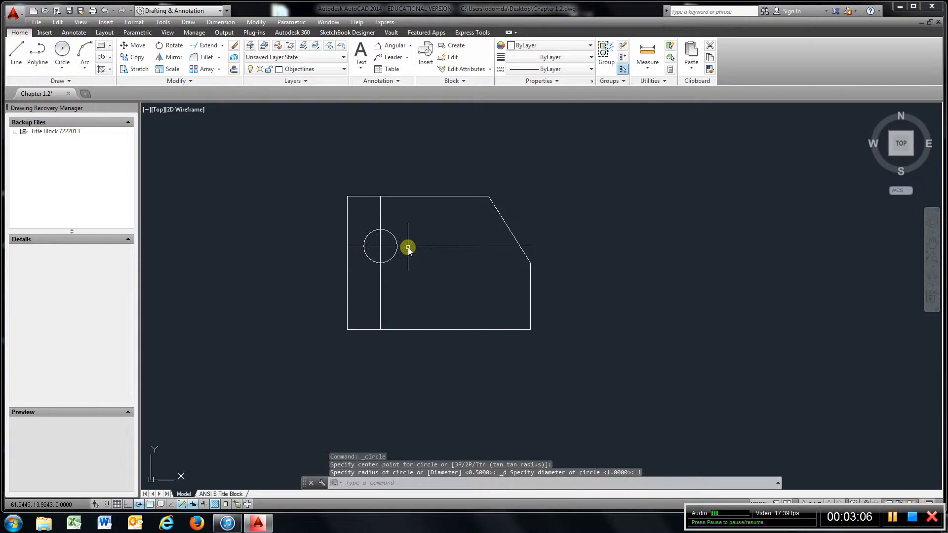
- Erase the horizontal and vertical construction lines running through the circle
left_click(234, 46)
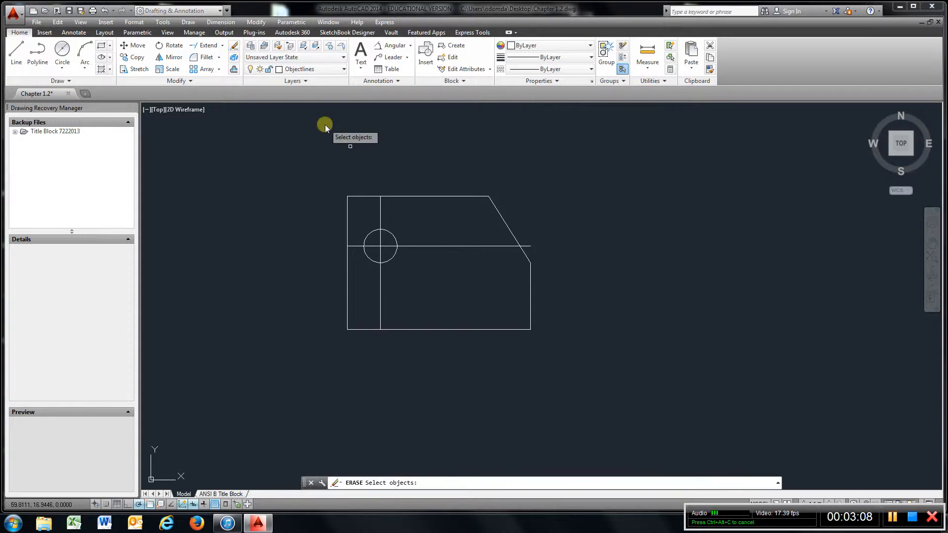
left_click(446, 236)
left_click(434, 257)
left_click(388, 218)
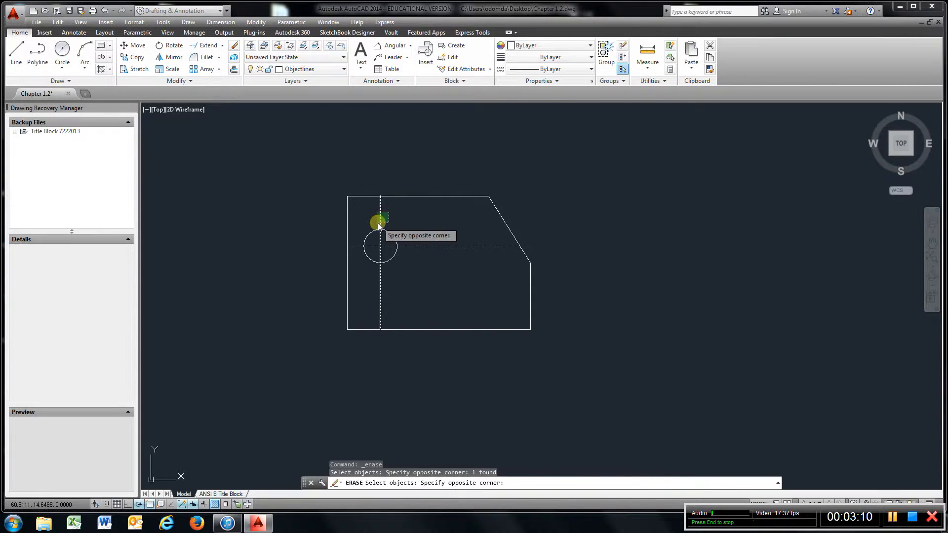
left_click(373, 218)
key("Return")
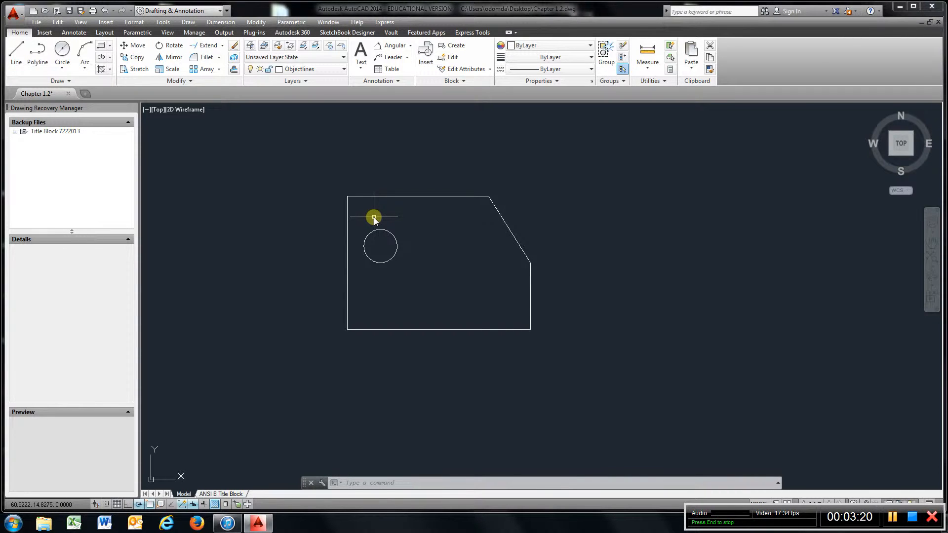
- Offset the outline's left edge 3 to the right as a construction line for the second hole
left_click(234, 69)
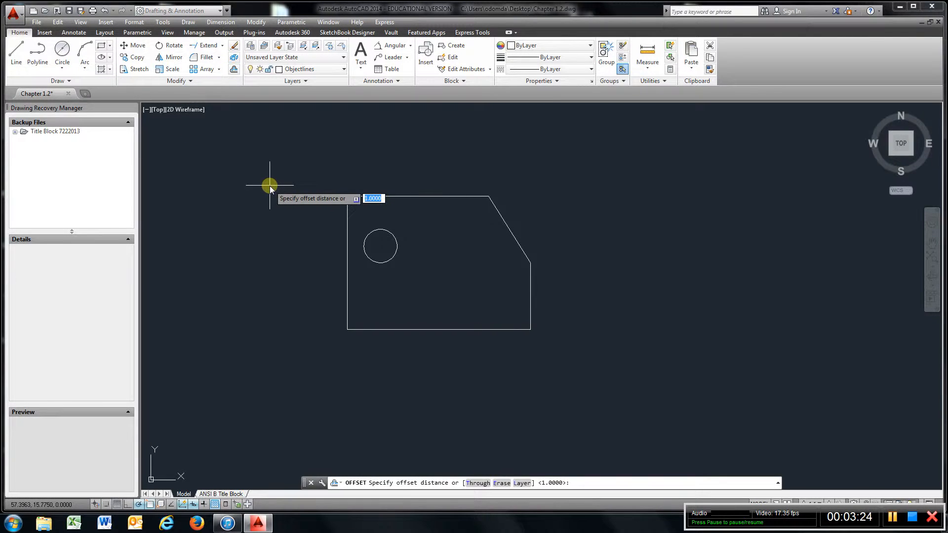
type("3")
key("Return")
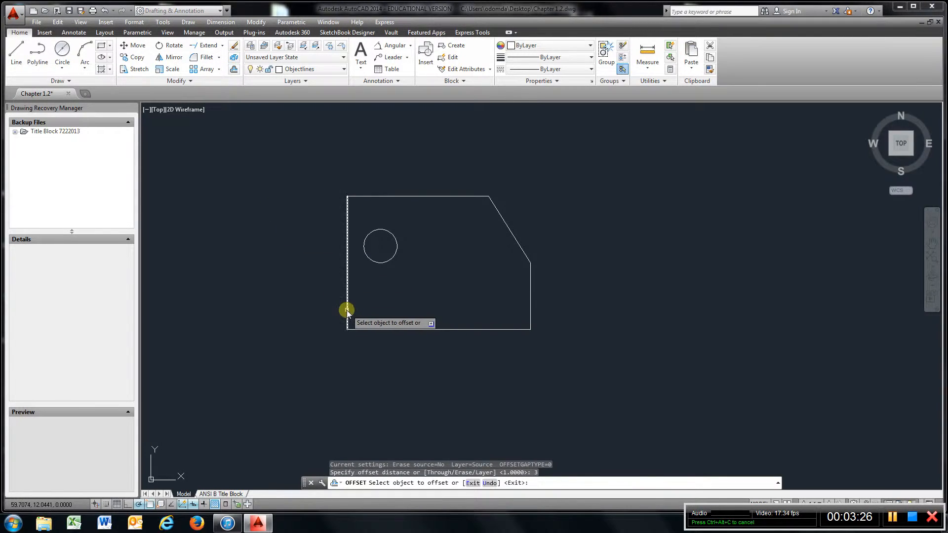
left_click(347, 310)
left_click(428, 308)
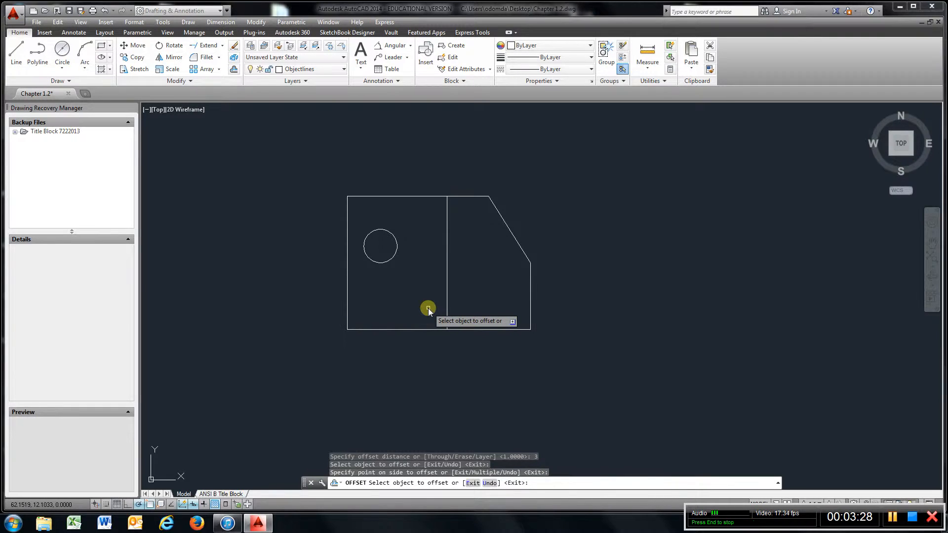
- Offset the outline's bottom edge 1.5 upward, crossing the vertical construction line
left_click(234, 70)
type("1")
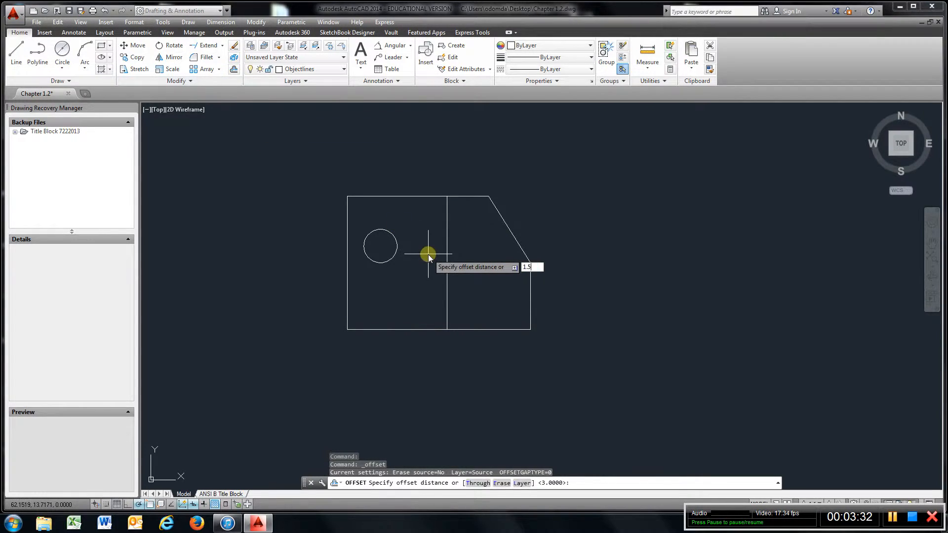
type(".5")
key("Return")
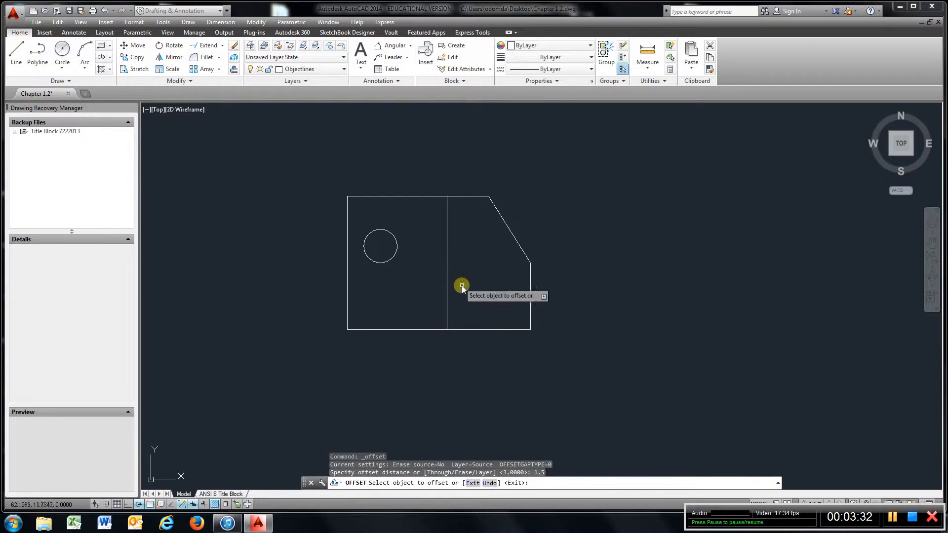
left_click(490, 330)
left_click(487, 296)
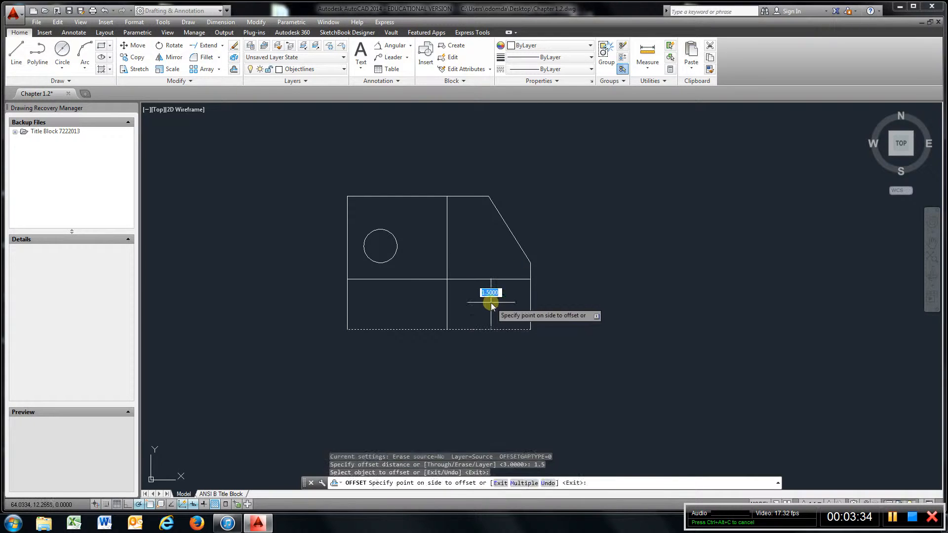
- Draw two concentric circles with diameters 1 and 2 centred on the intersection of the two construction lines
left_click(63, 49)
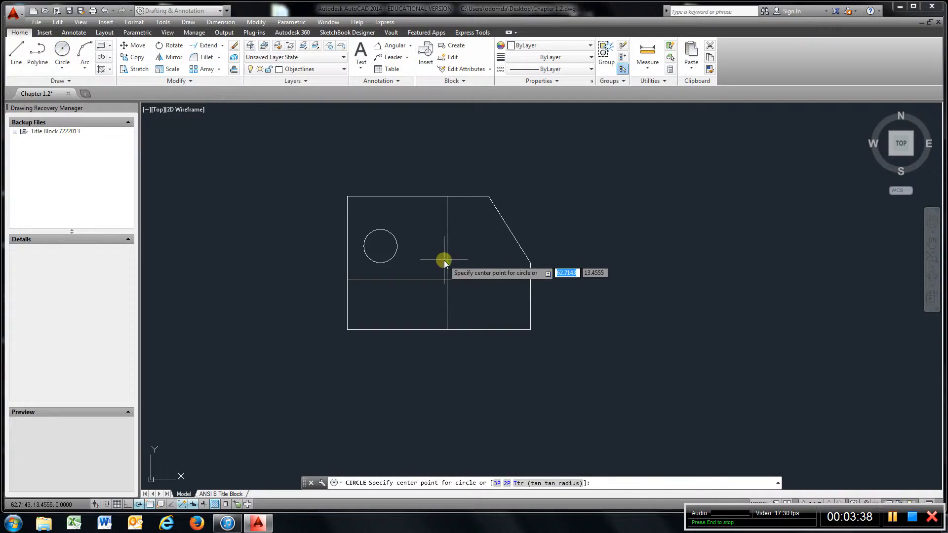
left_click(448, 279)
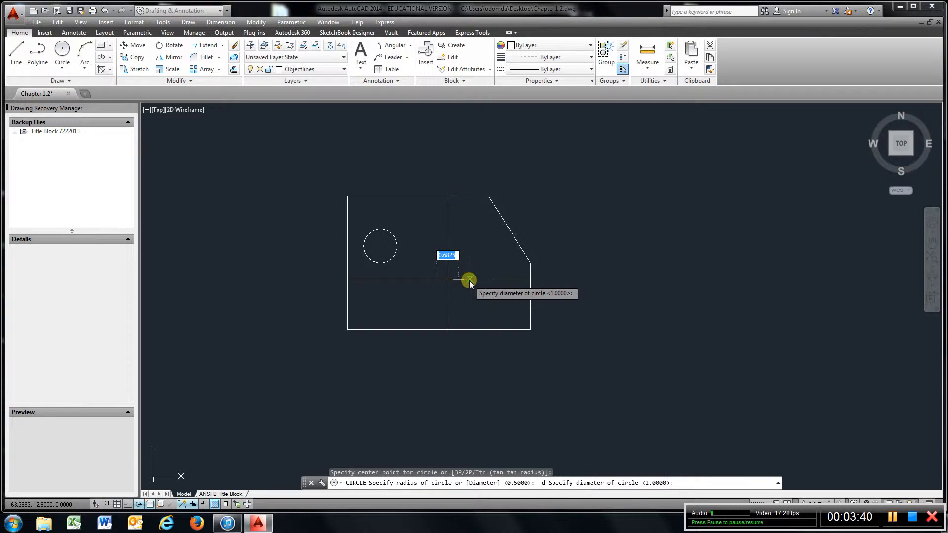
key("Return")
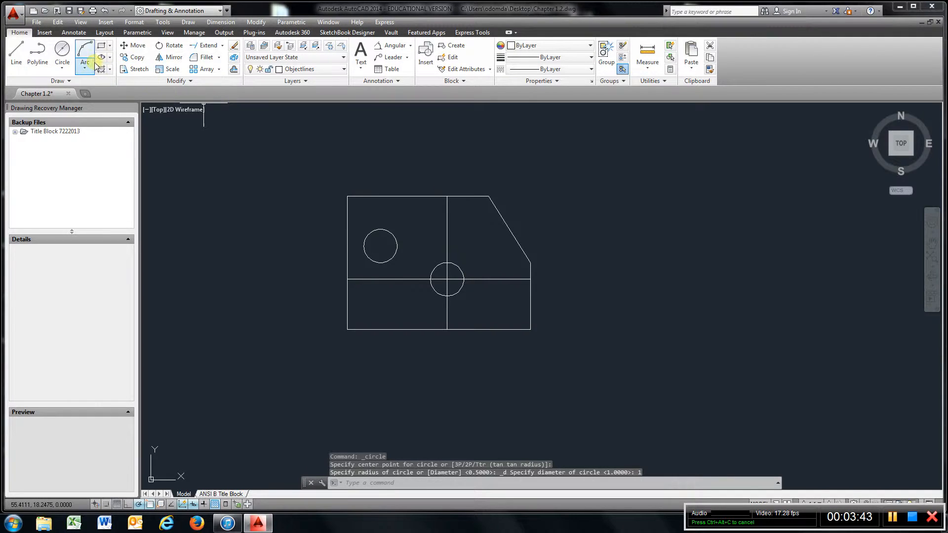
left_click(63, 50)
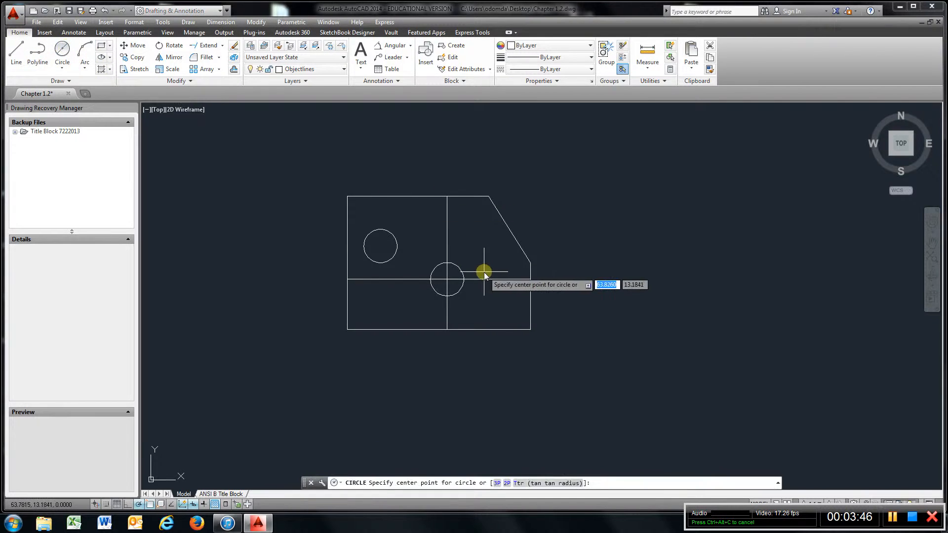
left_click(447, 280)
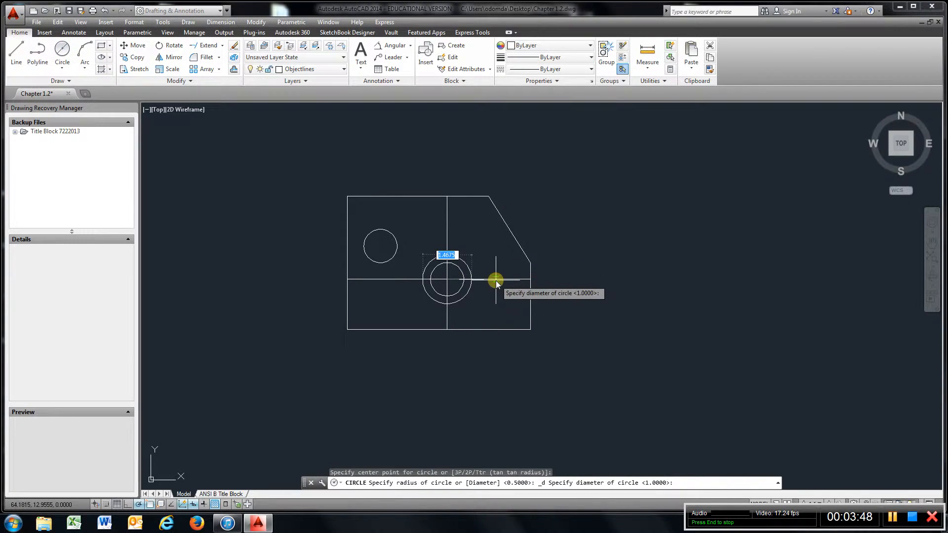
type("2")
key("Return")
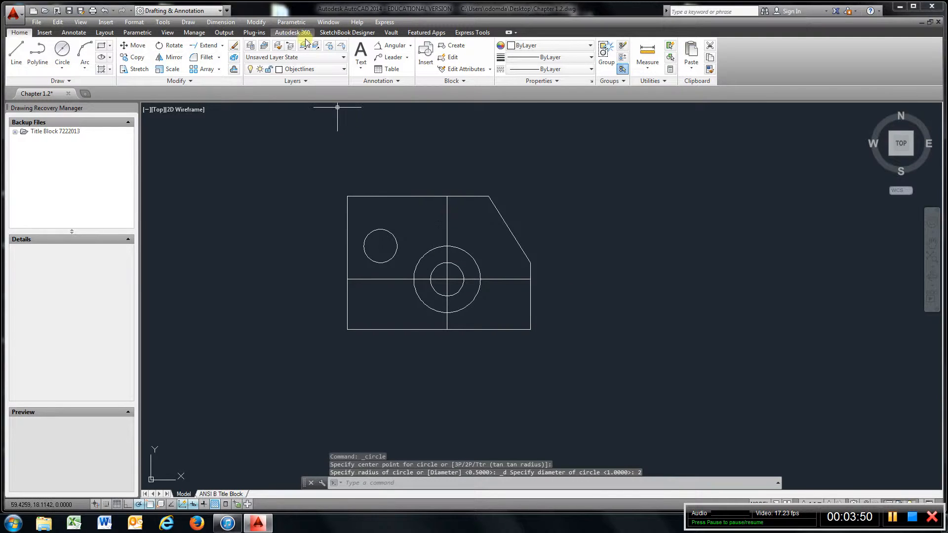
- Erase the vertical and horizontal construction lines running through the concentric circles
left_click(234, 45)
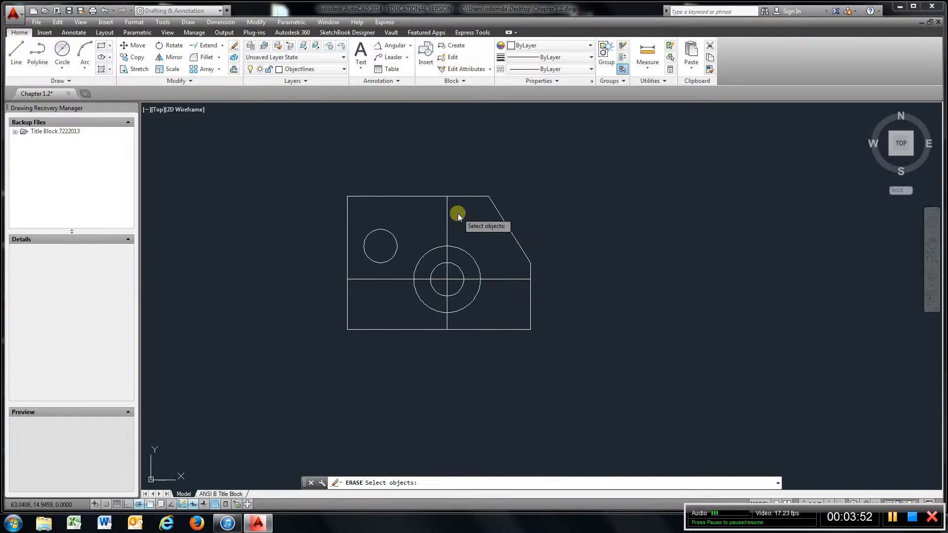
left_click(444, 225)
left_click(511, 264)
left_click(499, 294)
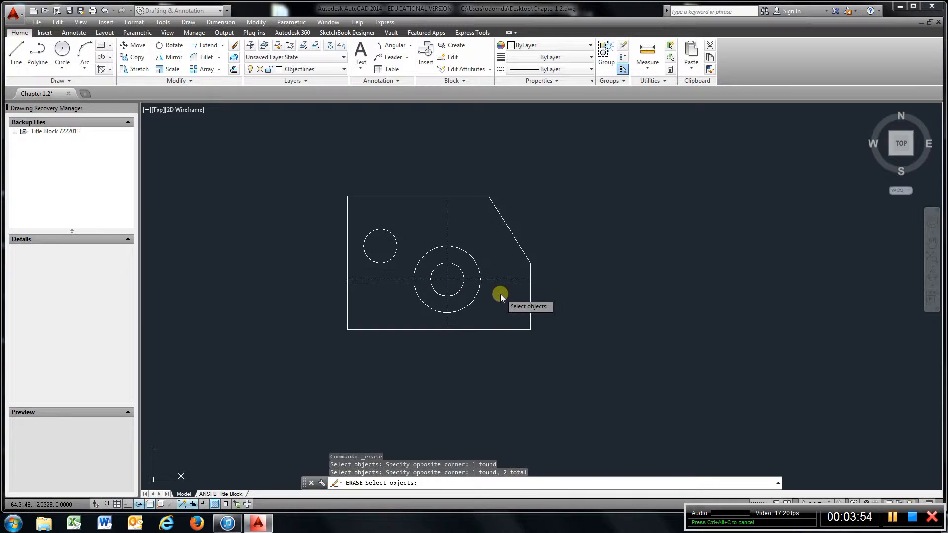
key("Return")
- Draw a horizontal line about 10 long above the outline, extending past both of its sides, for the top view
mouse_move(507, 293)
middle_mouse_down()
mouse_move(525, 260)
mouse_move(527, 293)
middle_mouse_up()
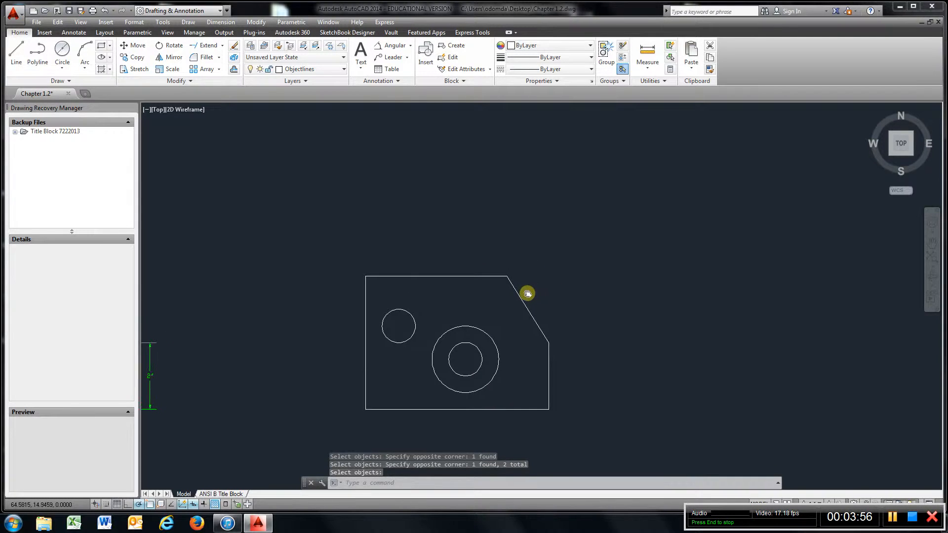
left_click(17, 51)
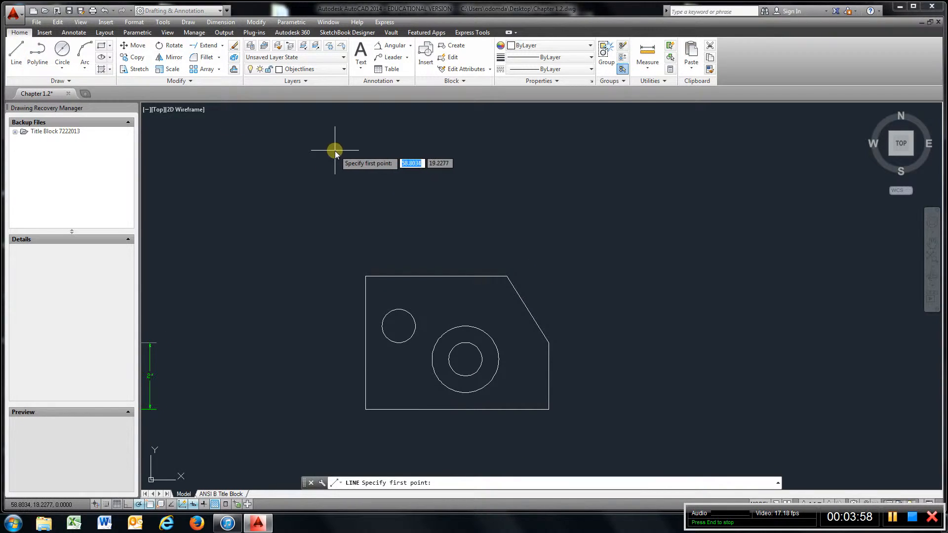
left_click(334, 151)
left_click(667, 151)
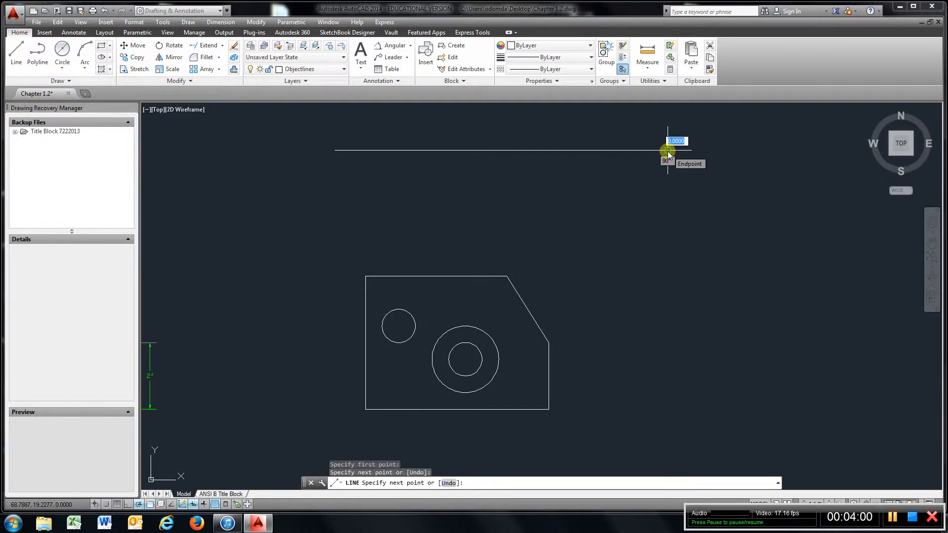
- Offset the horizontal line above the outline 0.25 downward
left_click(234, 69)
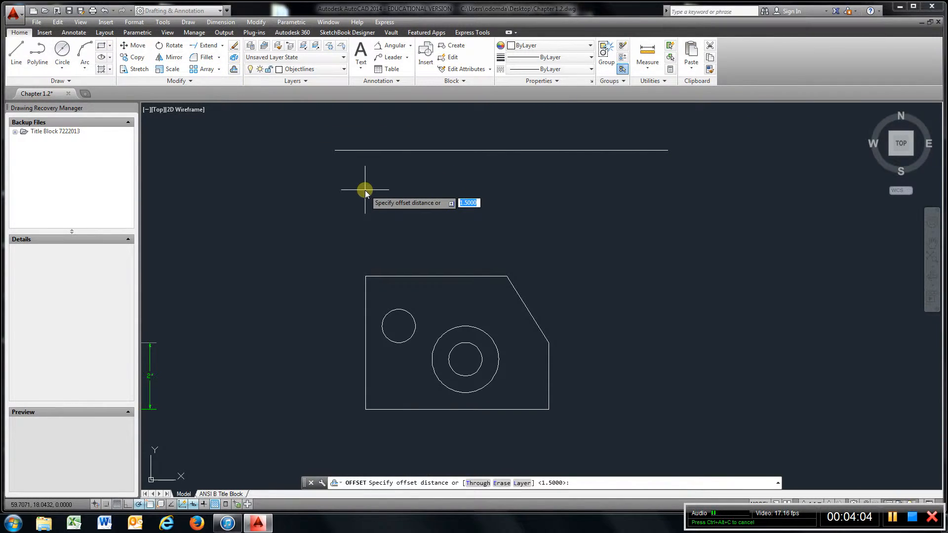
type(".25")
key("Return")
left_click(389, 148)
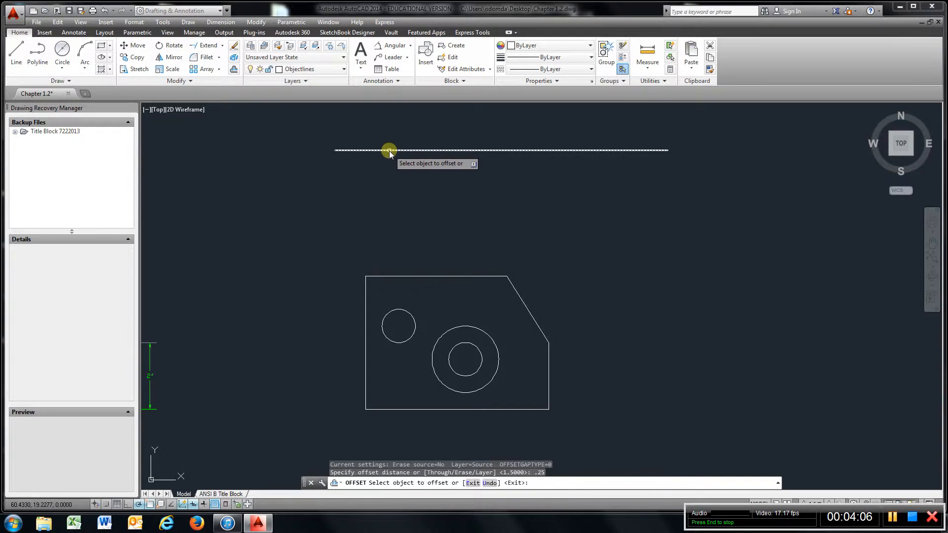
left_click(388, 160)
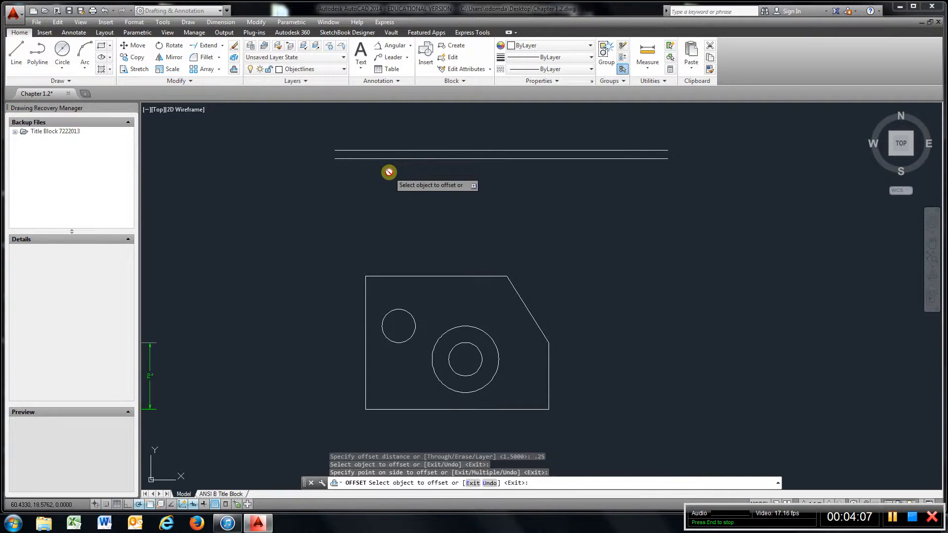
- Draw vertical projection lines from the outline's top-left corner and both ends of its slanted edge up past the two horizontal lines
left_click(11, 52)
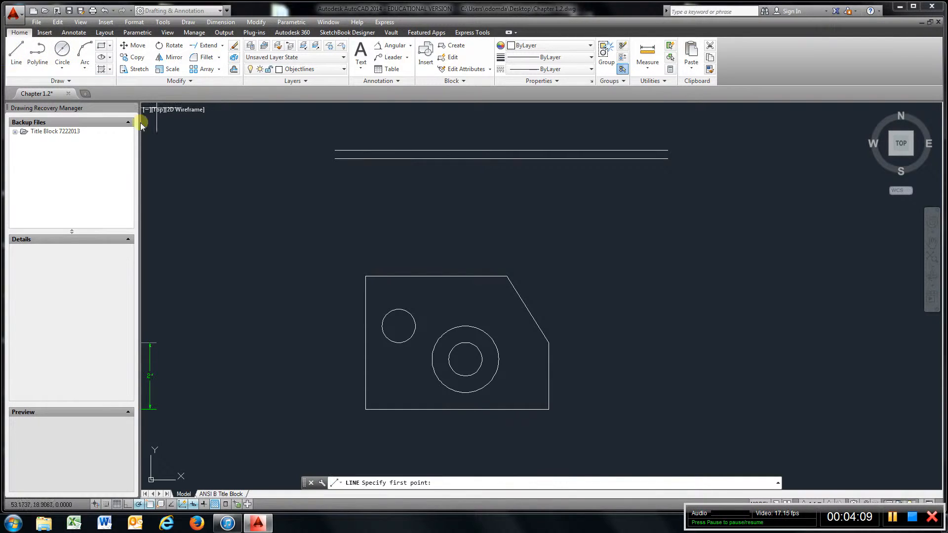
left_click(365, 276)
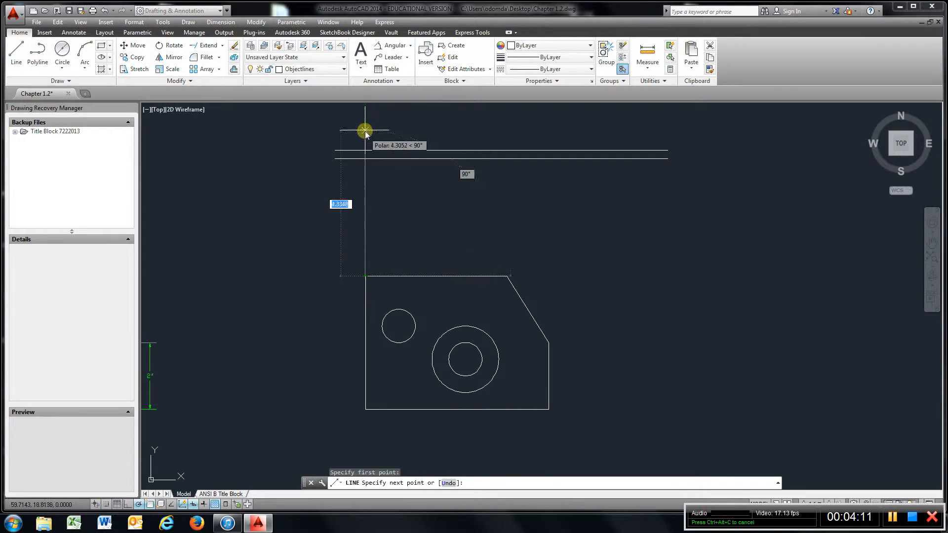
left_click(17, 60)
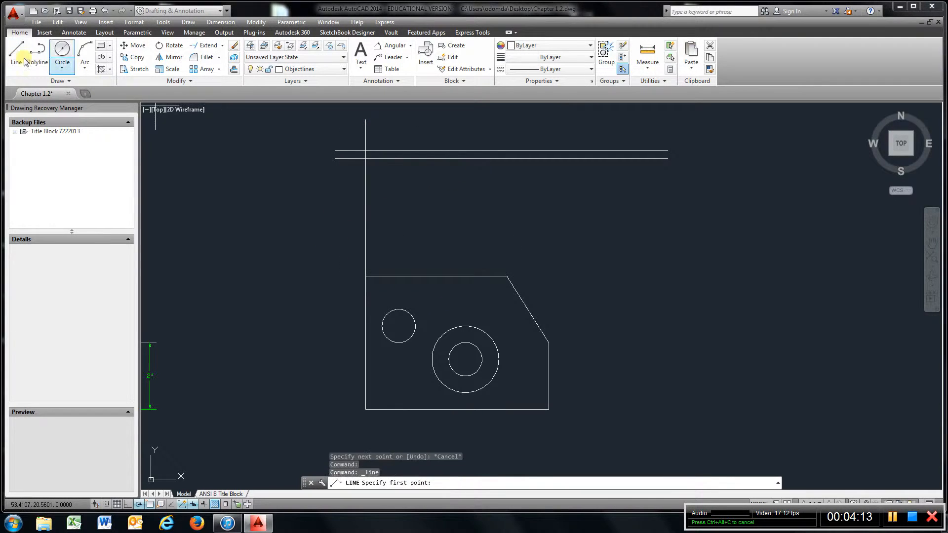
left_click(507, 276)
left_click(504, 122)
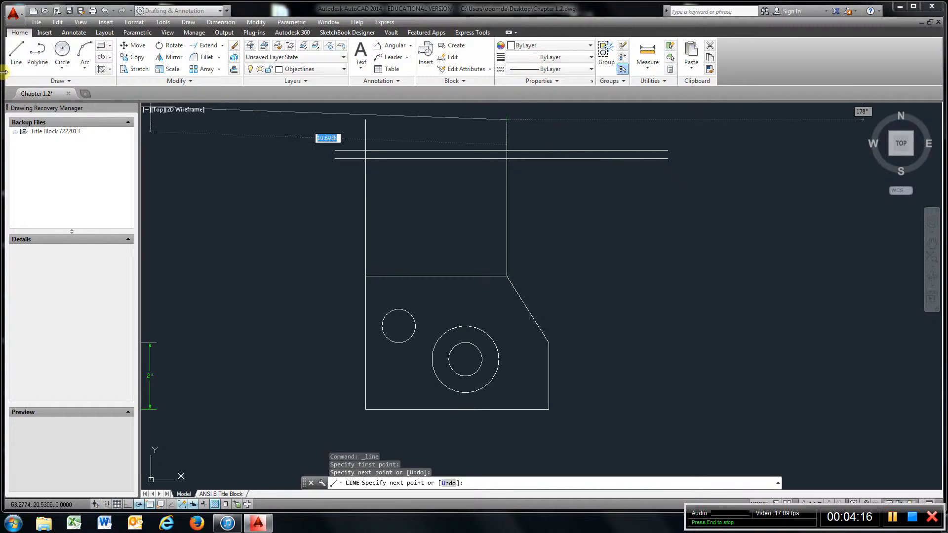
left_click(19, 54)
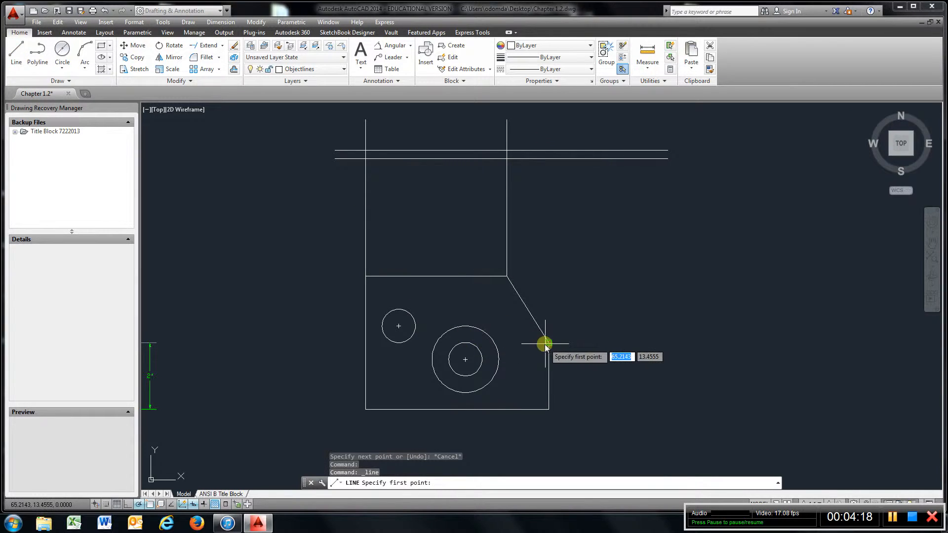
left_click(548, 342)
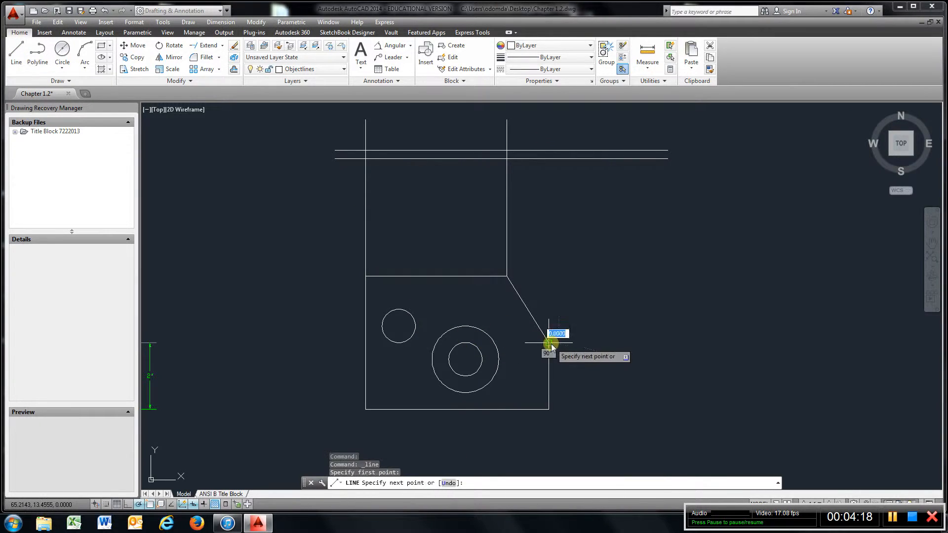
left_click(549, 127)
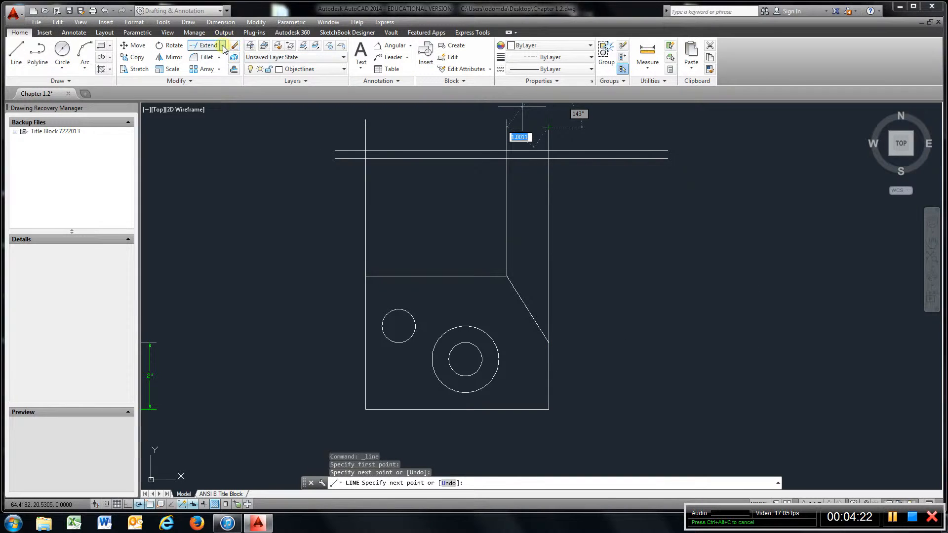
- Trim the three vertical projection lines below and above the two horizontal lines, using the horizontal lines as cutting edges
left_click(208, 60)
left_click(435, 130)
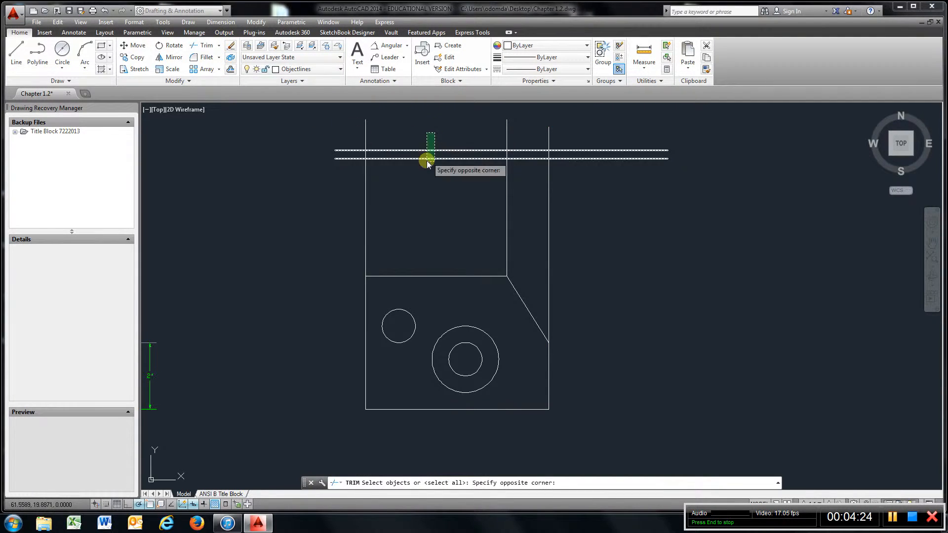
left_click(423, 176)
key("Return")
left_click(573, 180)
left_click(316, 240)
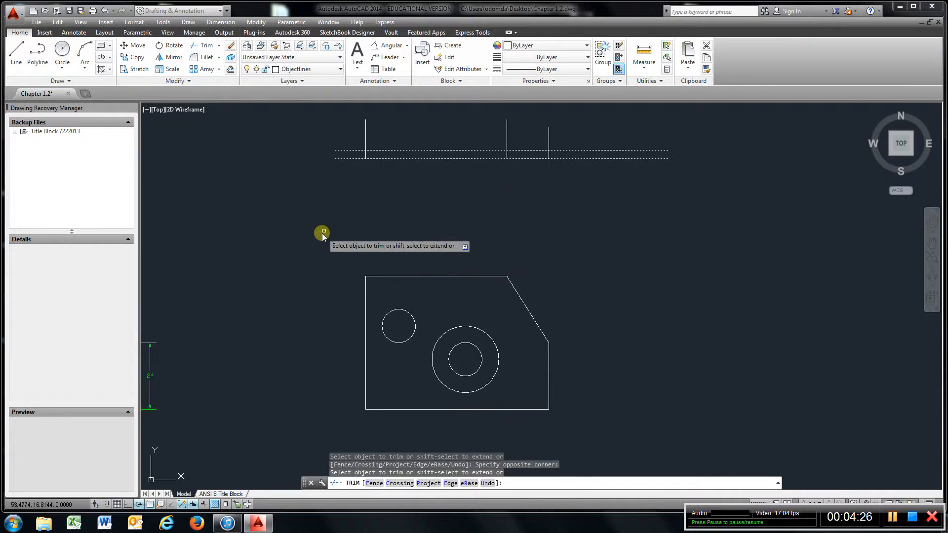
left_click(584, 121)
left_click(359, 142)
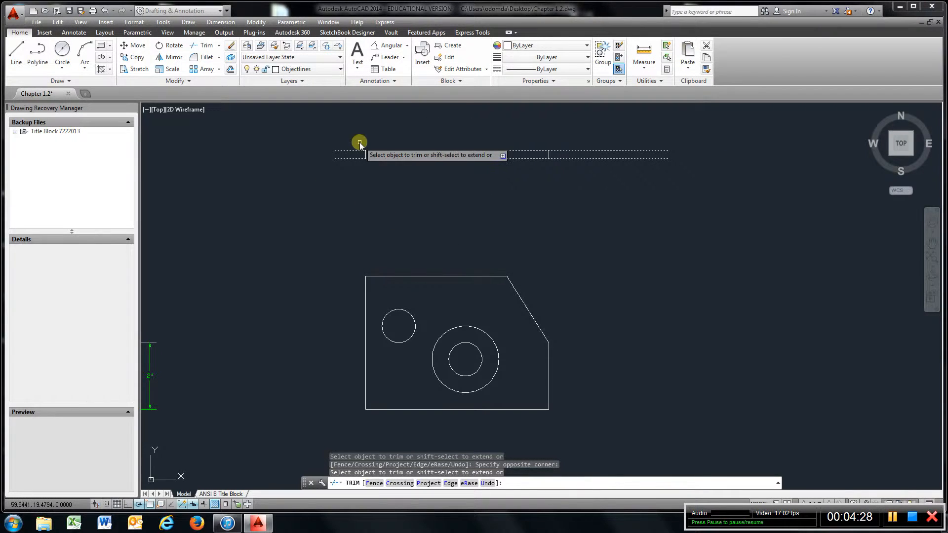
right_click(359, 142)
left_click(381, 148)
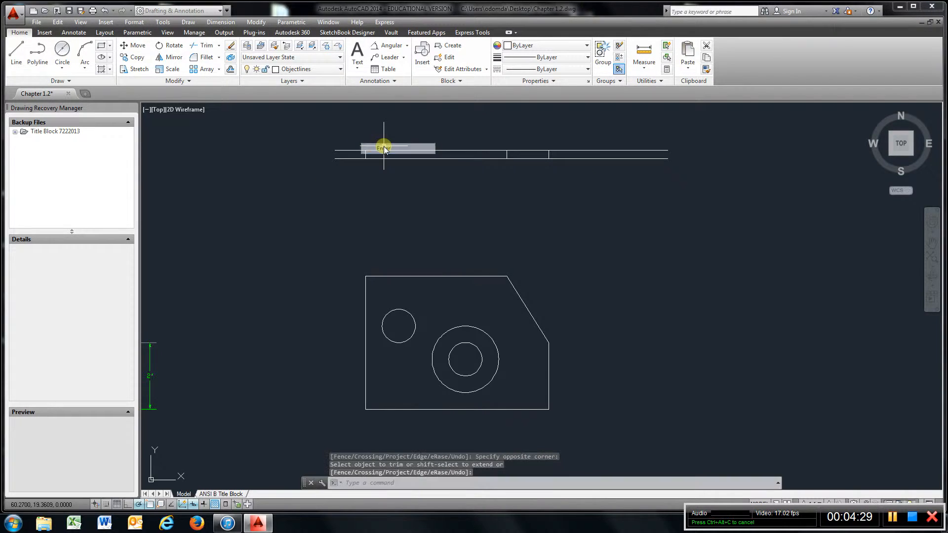
- Trim the overhanging ends of both horizontal lines, using the top view's outermost vertical lines as cutting edges
left_click(197, 49)
scroll(346, 170, "up", 4)
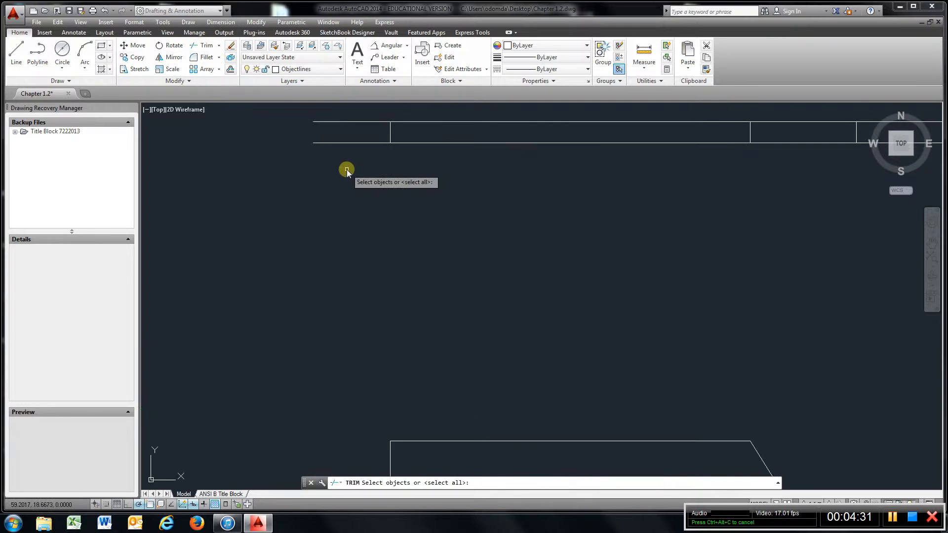
left_click(391, 140)
scroll(584, 309, "down", 2)
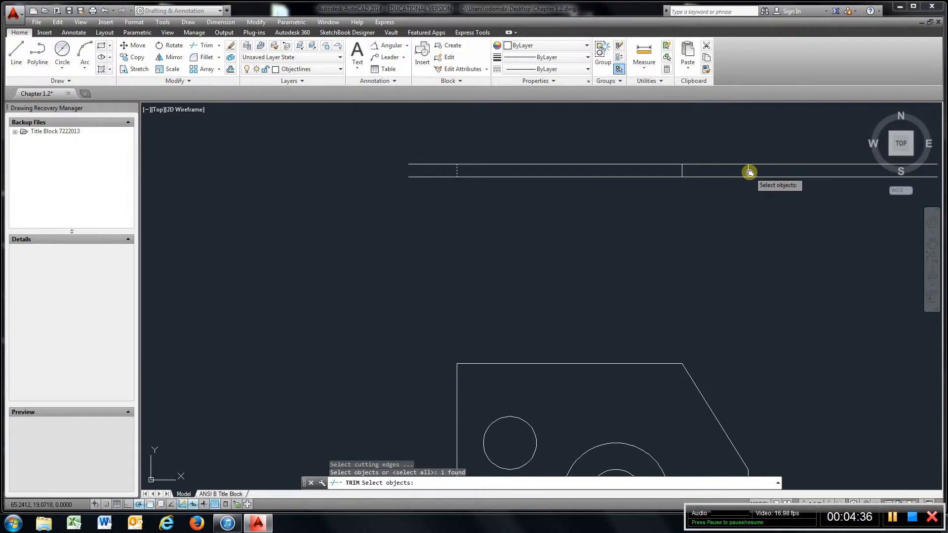
left_click(748, 172)
key("Return")
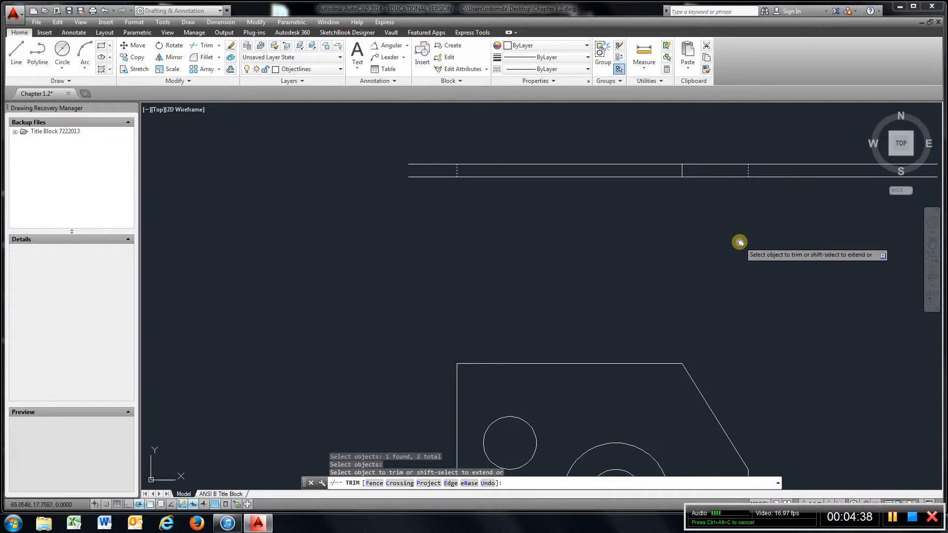
left_click(822, 148)
left_click(793, 192)
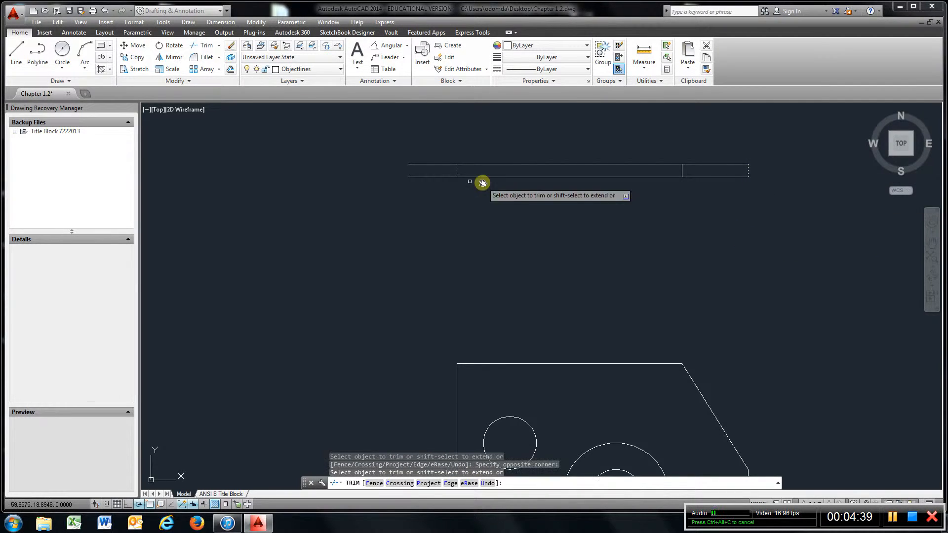
left_click(427, 149)
left_click(402, 197)
right_click(405, 203)
left_click(430, 210)
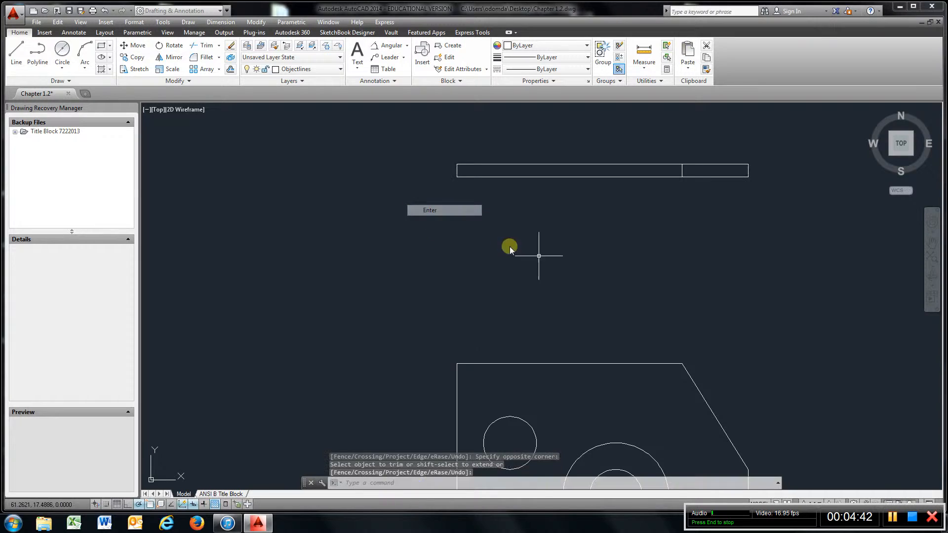
- Make Hiddenlines the current layer
scroll(614, 276, "up", 1)
scroll(614, 277, "down", 2)
mouse_move(614, 278)
middle_mouse_down()
mouse_move(533, 231)
mouse_move(522, 243)
middle_mouse_up()
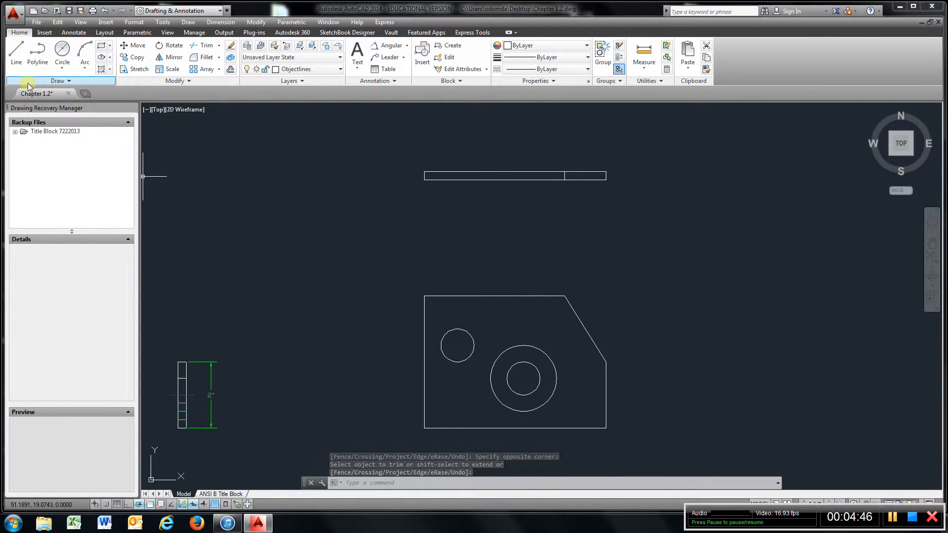
left_click(333, 69)
left_click(324, 129)
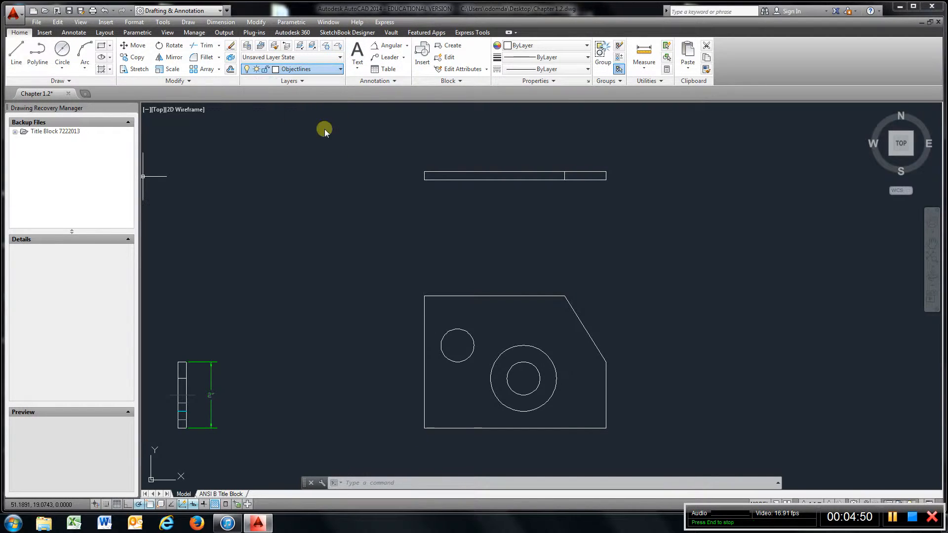
- Draw vertical projection lines from the small hole's left and right quadrants up past the top view
left_click(17, 52)
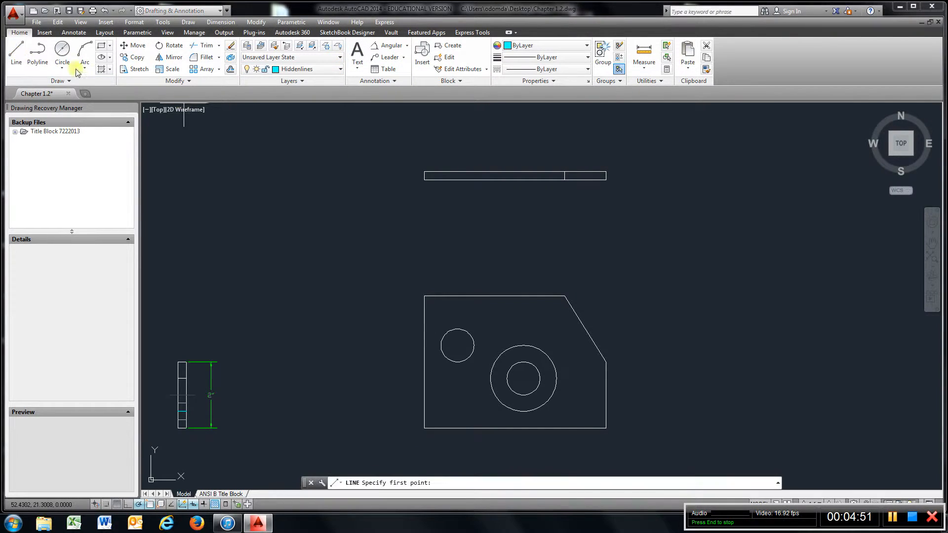
left_click(440, 346)
left_click(440, 151)
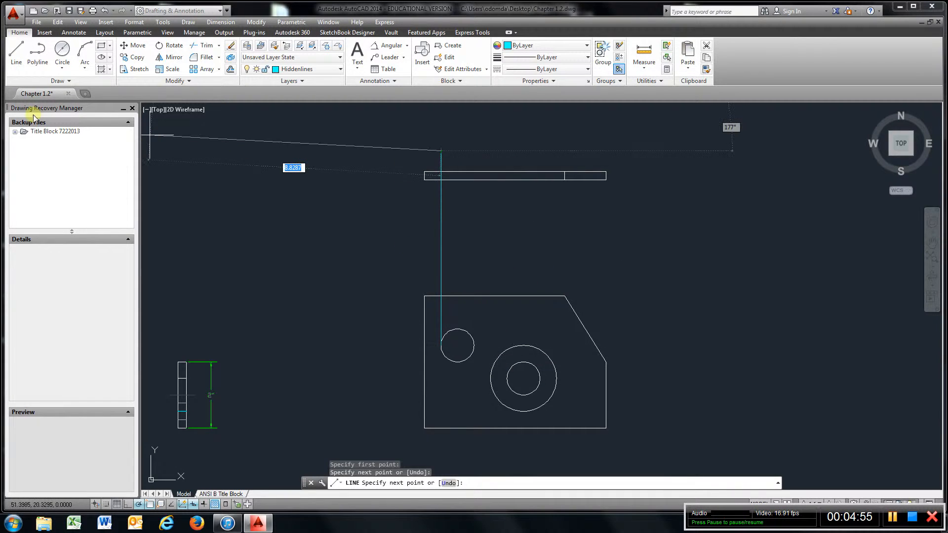
left_click(17, 54)
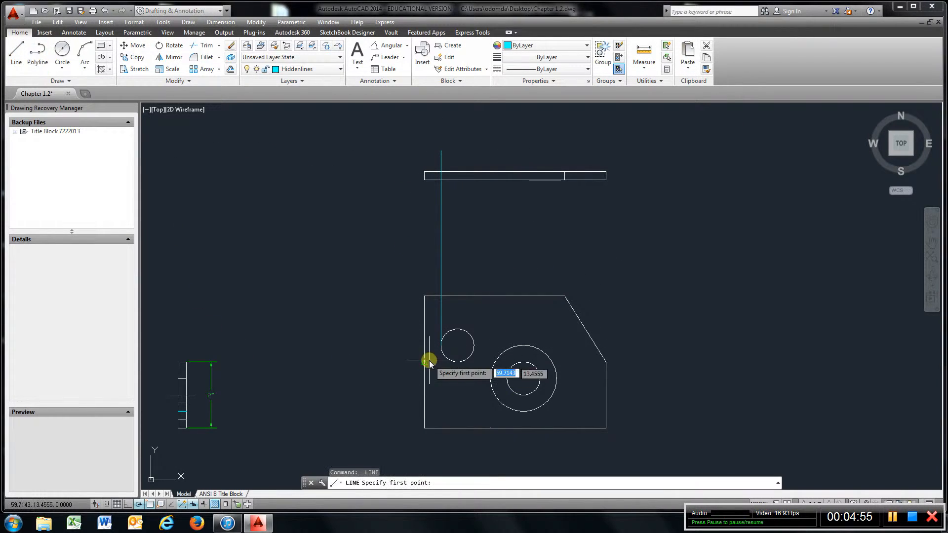
left_click(475, 346)
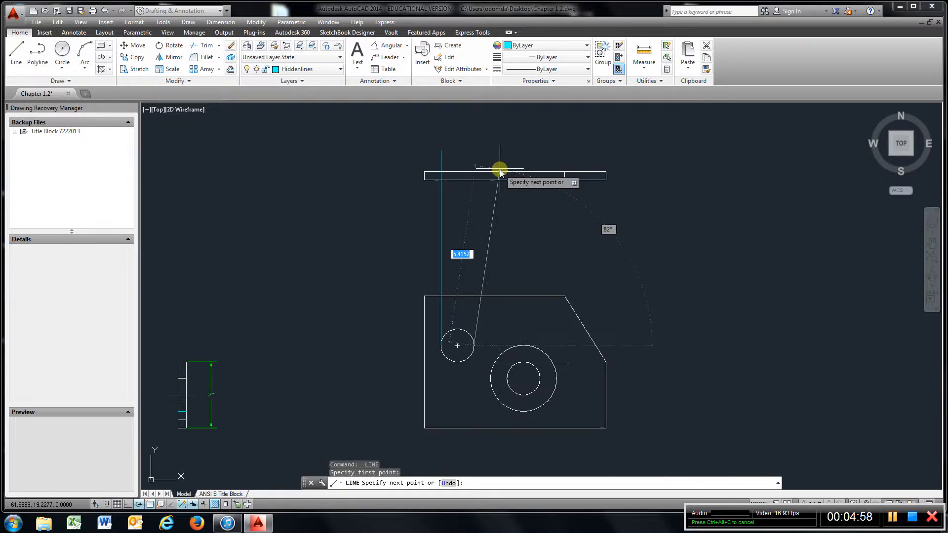
left_click(473, 148)
key("Return")
key("Return")
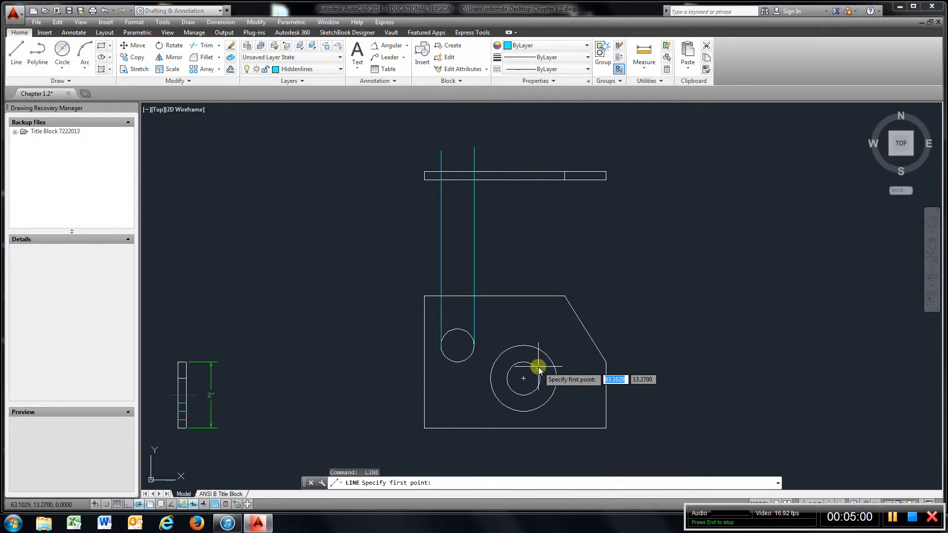
left_click(490, 378)
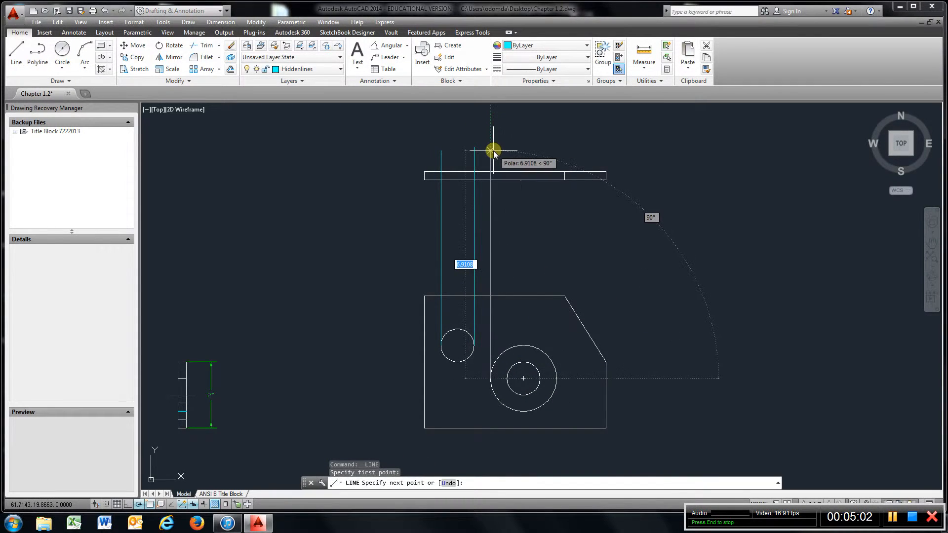
key("Escape")
key("Return")
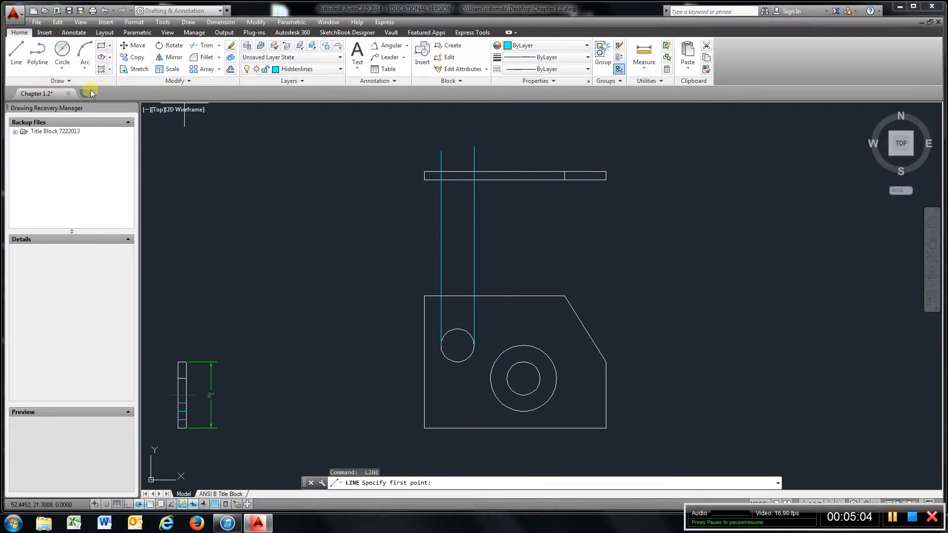
- Draw vertical projection lines from the large circle's left quadrant and the inner concentric circle's left and right quadrants up past the top view
left_click(17, 56)
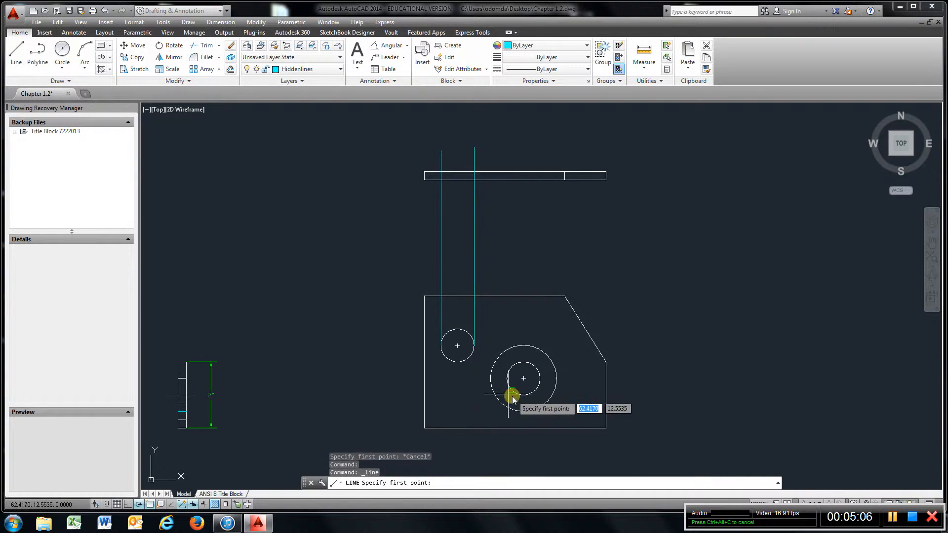
left_click(490, 378)
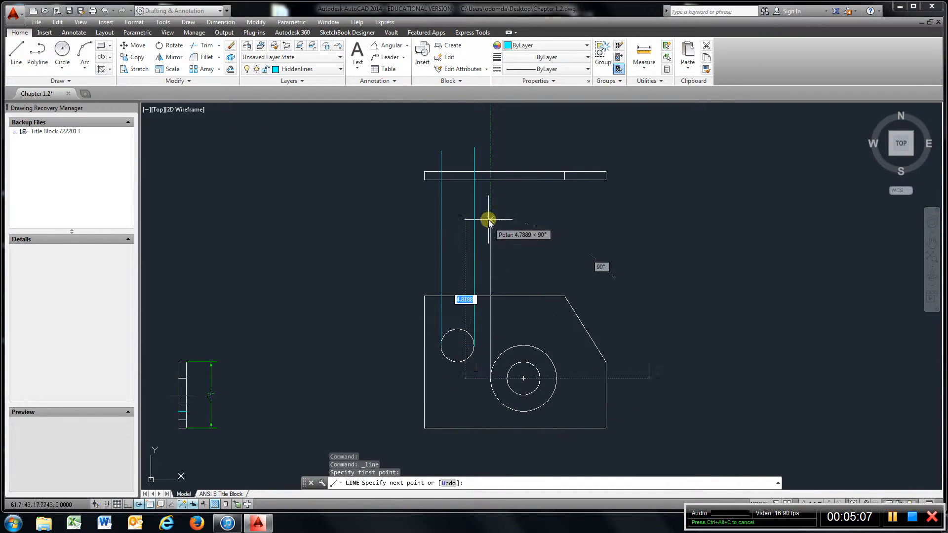
left_click(490, 126)
key("Return")
key("Return")
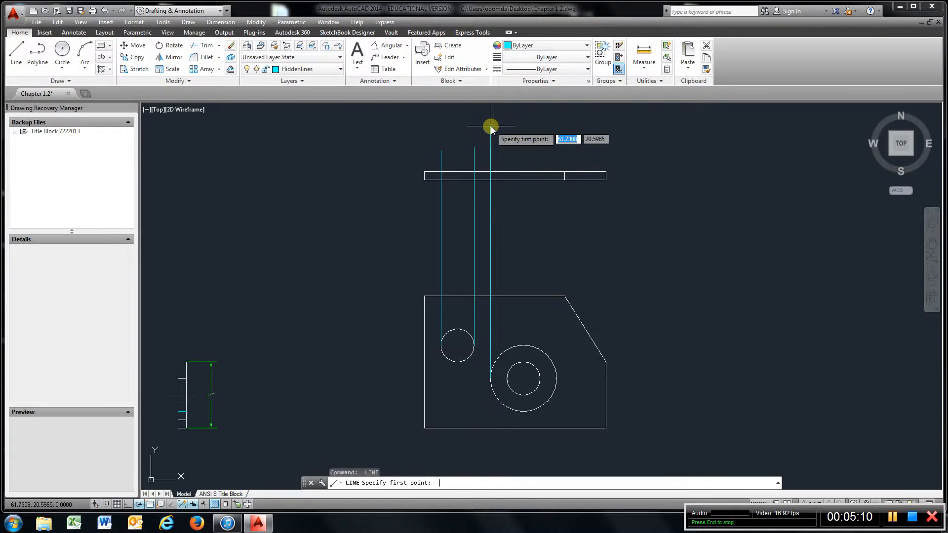
left_click(507, 378)
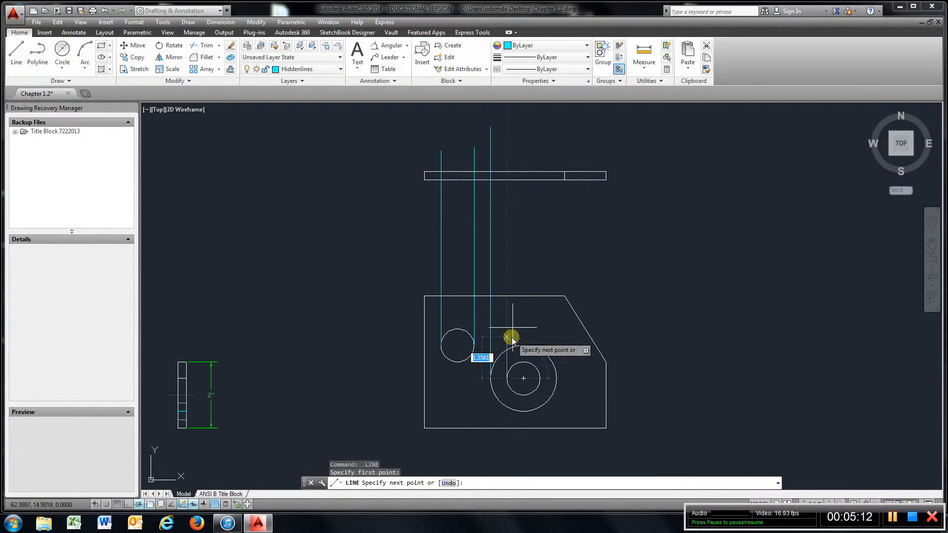
left_click(507, 146)
key("Return")
key("Return")
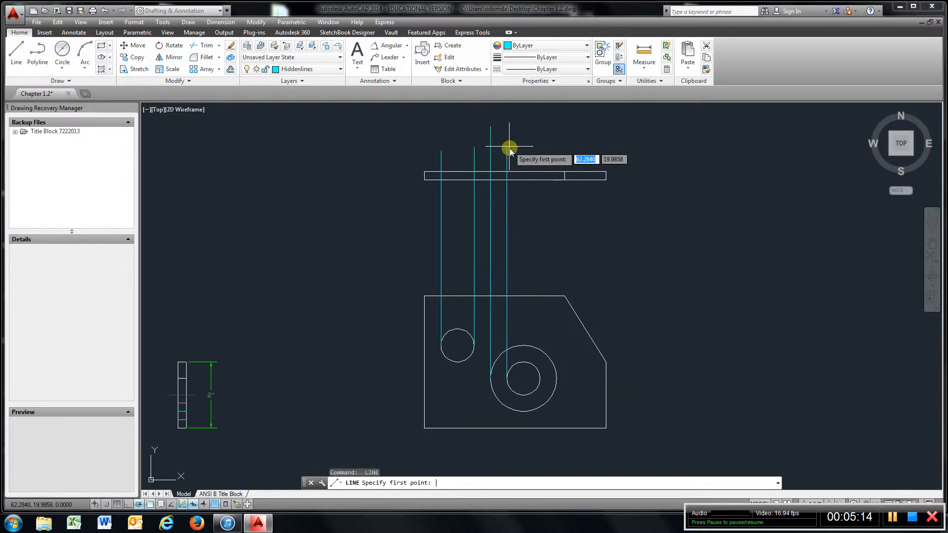
left_click(539, 378)
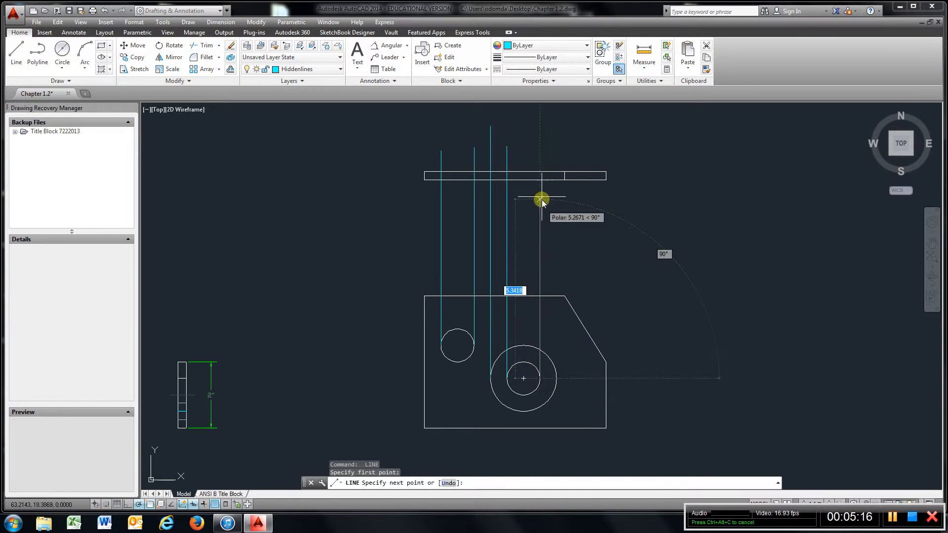
left_click(538, 147)
key("Return")
key("Return")
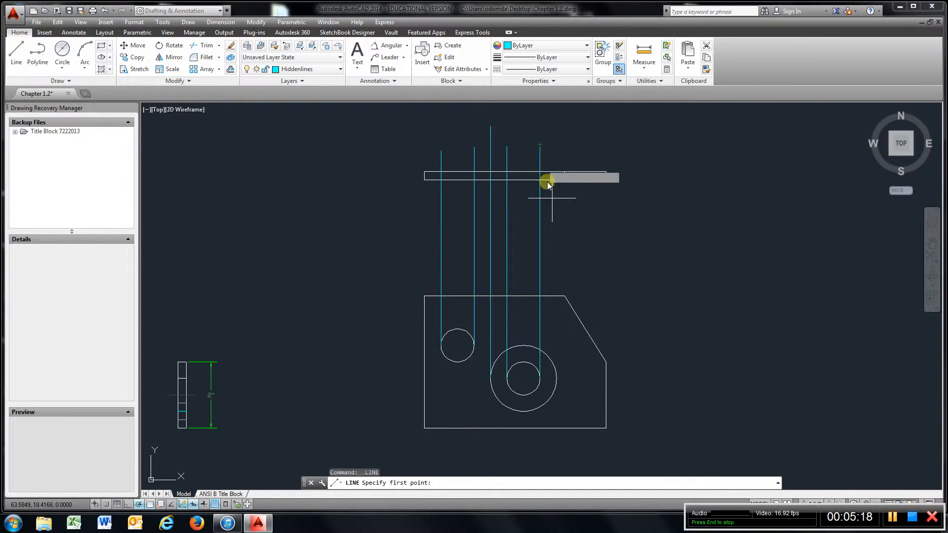
left_click(557, 378)
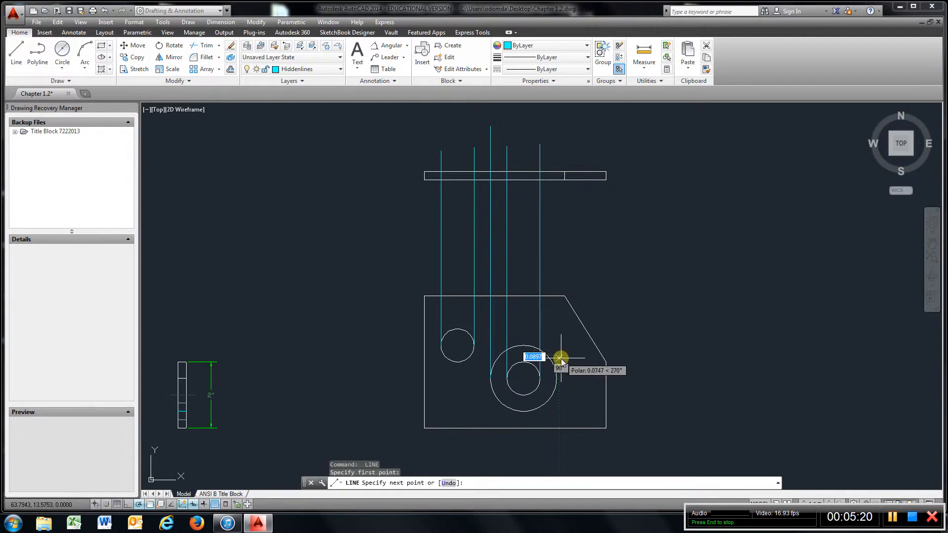
key("Return")
- Draw a vertical projection line from the large circle's right quadrant up past the top view
key("Return")
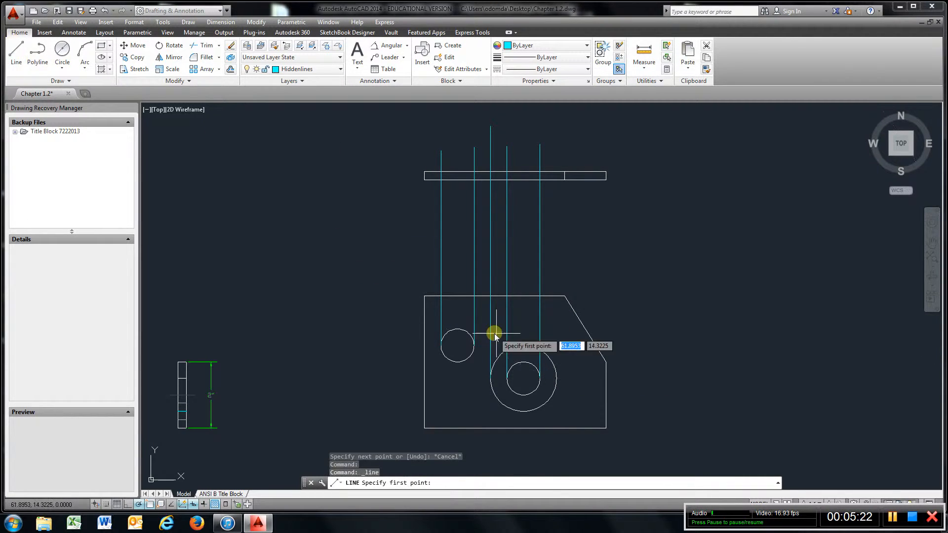
left_click(553, 378)
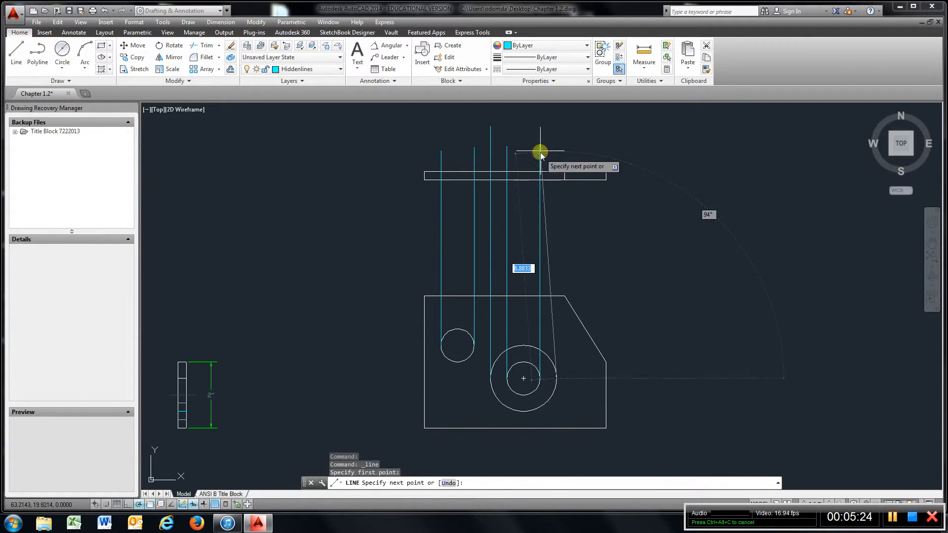
left_click(557, 135)
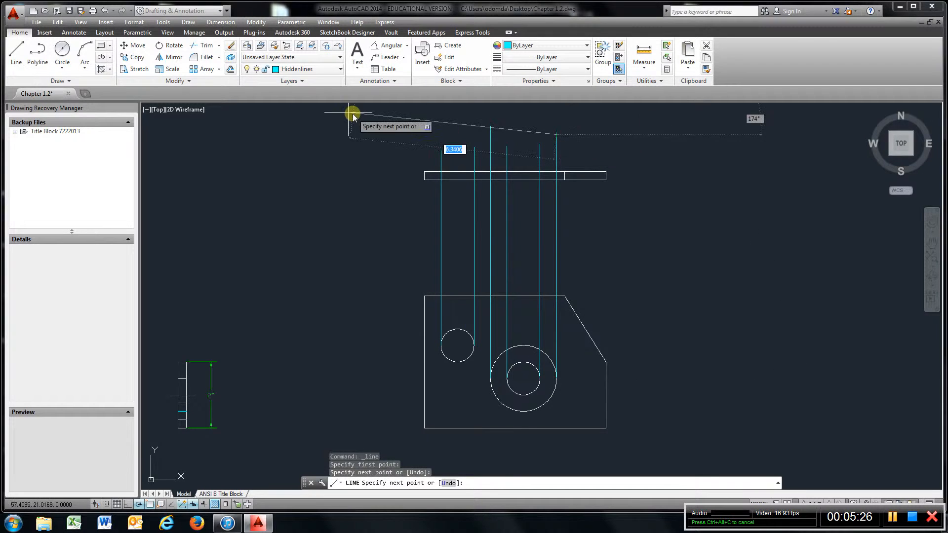
- Trim the six hidden projection lines below and above the top view, using its two horizontal edges as cutting edges
left_click(202, 45)
left_click(596, 163)
left_click(588, 197)
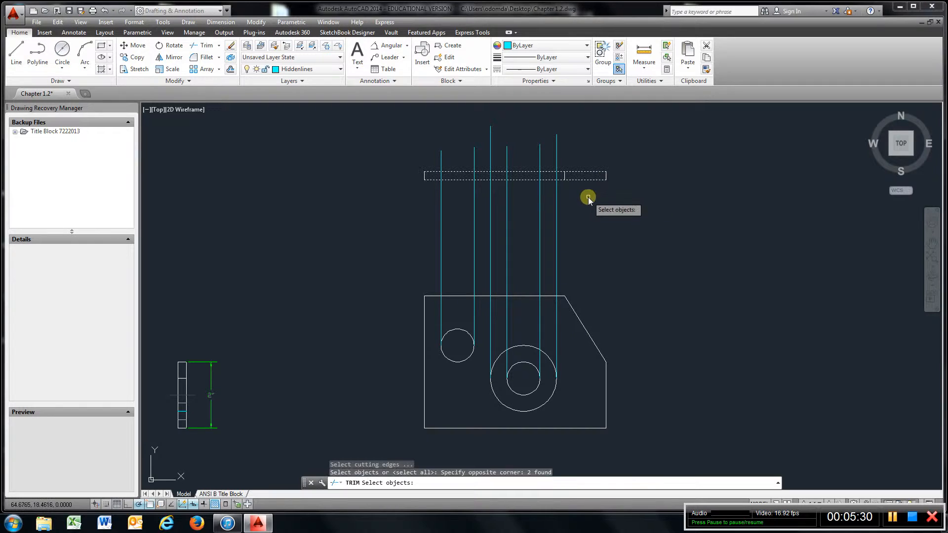
key("Return")
left_click(594, 213)
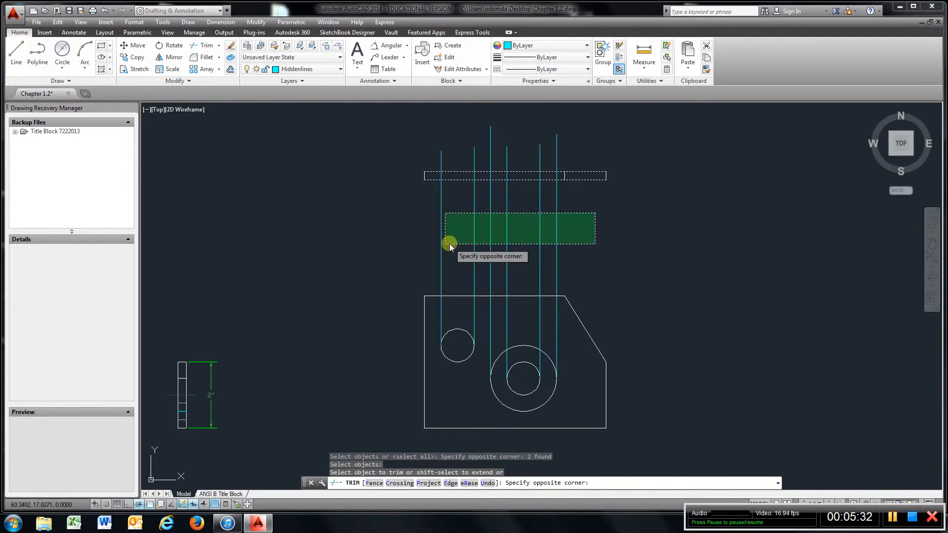
left_click(416, 256)
left_click(588, 129)
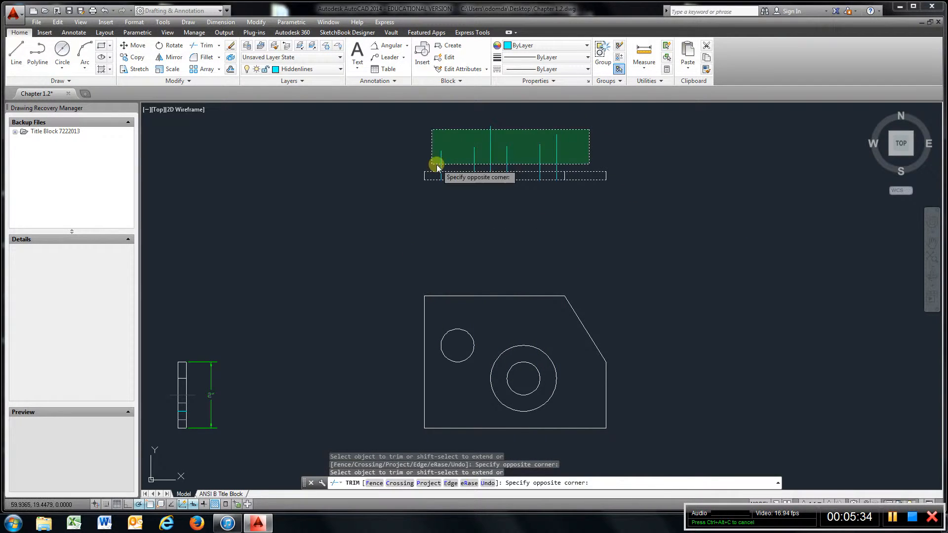
left_click(427, 164)
right_click(665, 238)
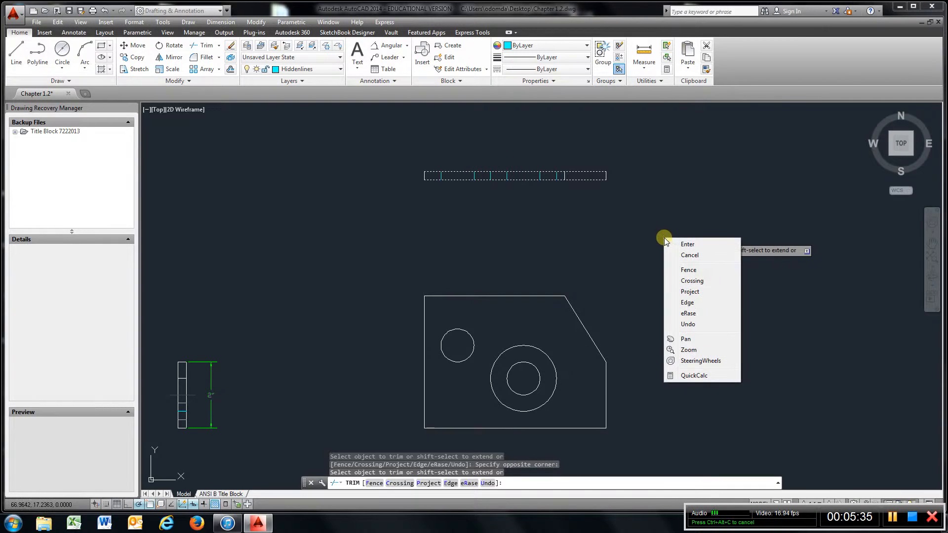
left_click(688, 245)
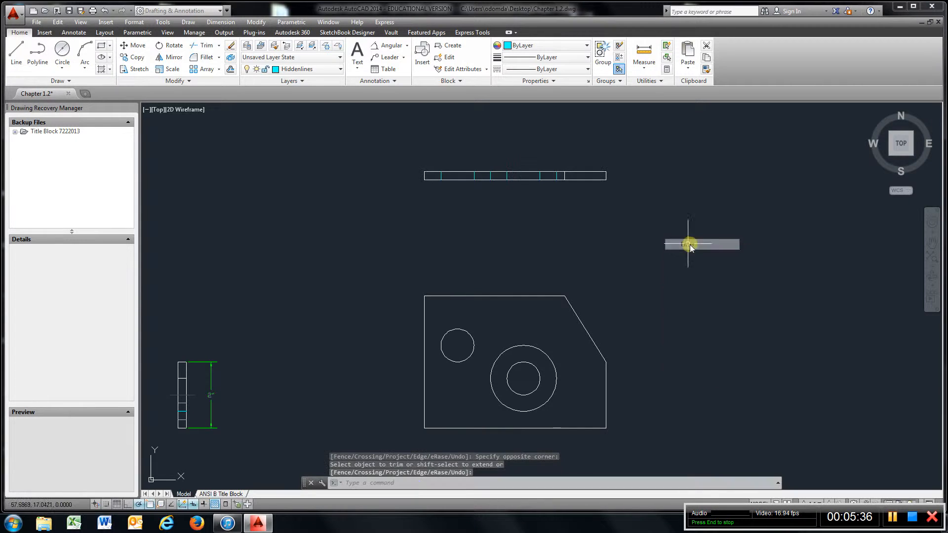
- Make Centerlines the current layer and draw vertical lines from the centres of the small hole and the concentric circles up past the top view
left_click(340, 70)
left_click(316, 94)
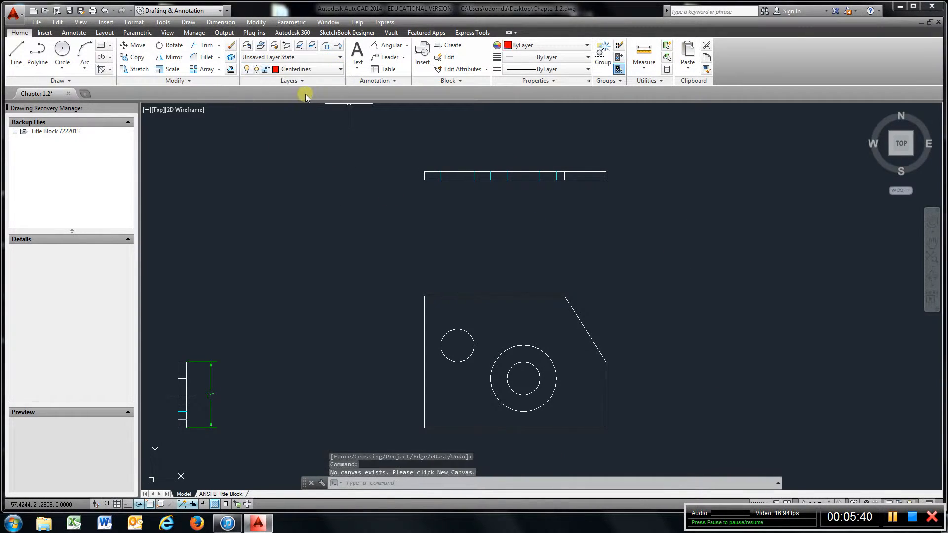
left_click(16, 51)
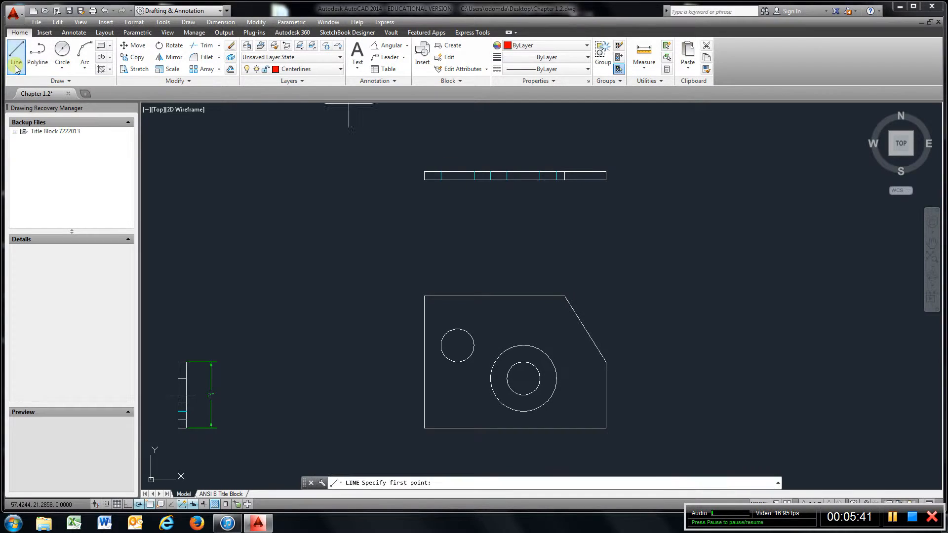
left_click(457, 346)
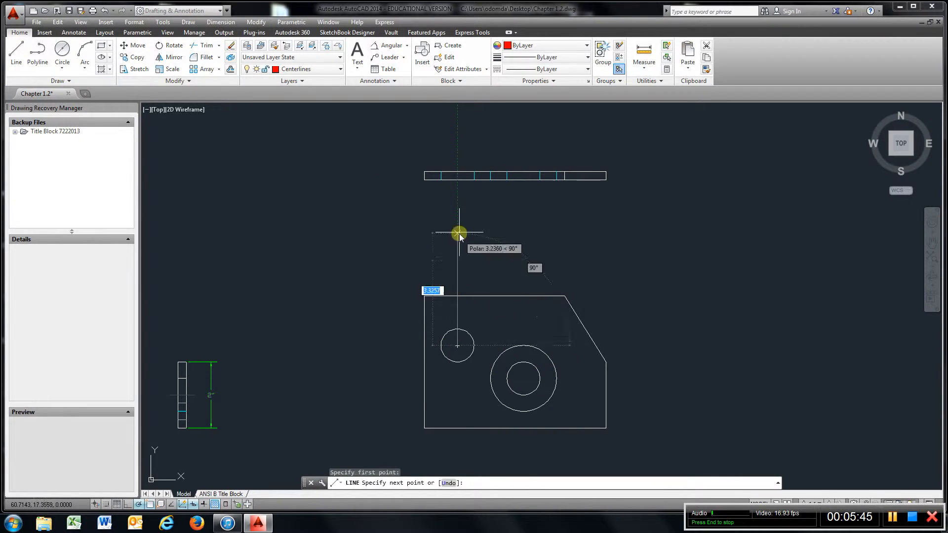
left_click(457, 141)
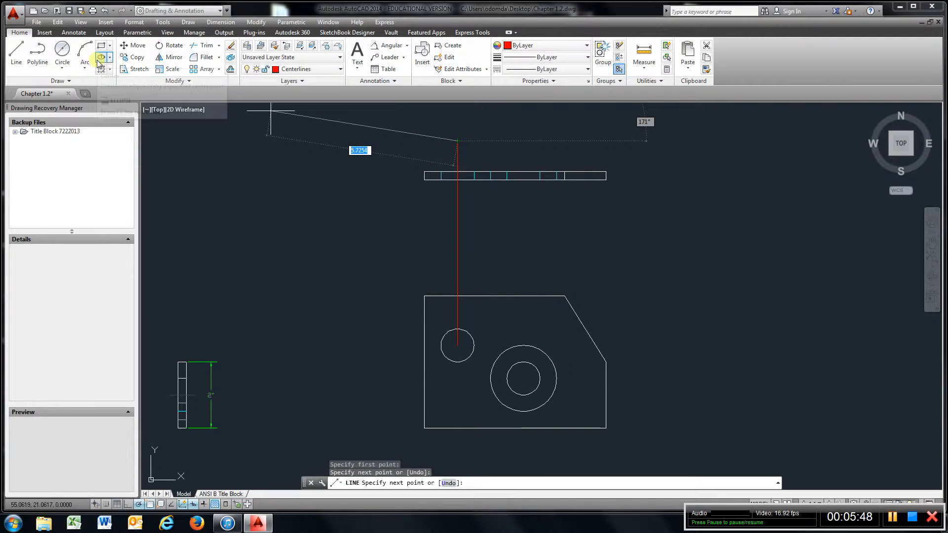
key("Return")
key("Return")
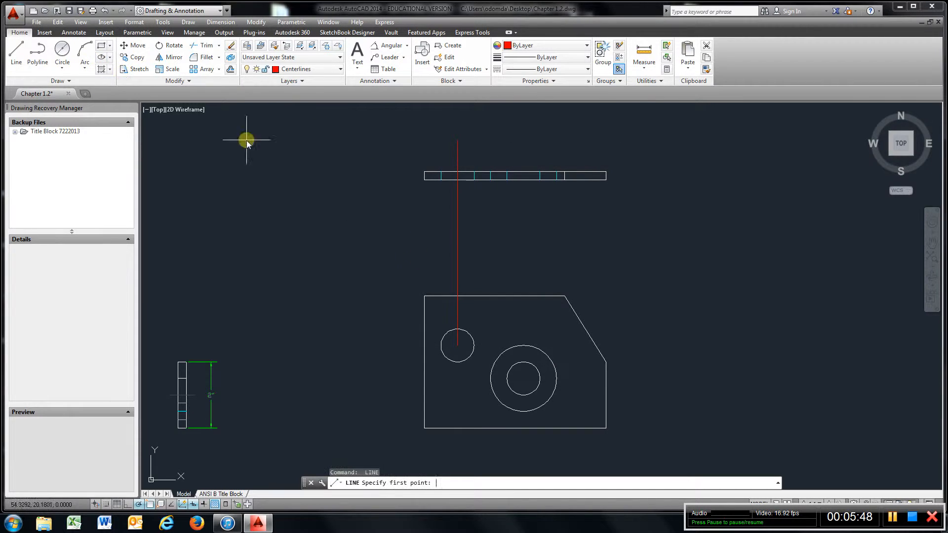
left_click(525, 381)
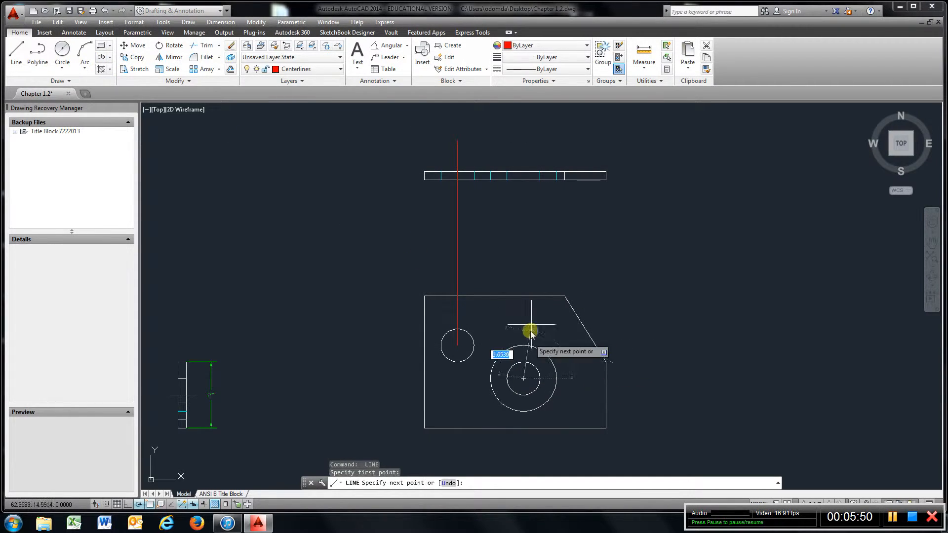
left_click(523, 143)
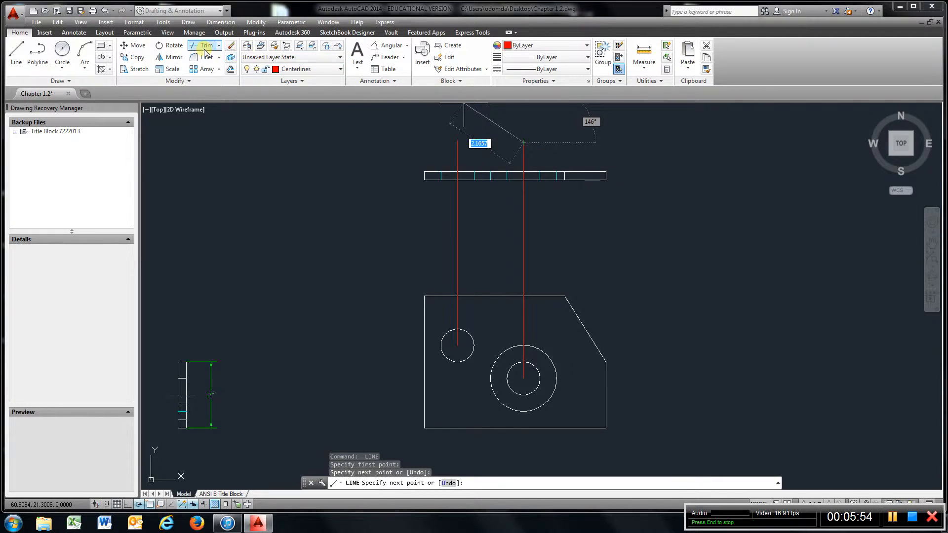
- Offset the top view's lower edge downward and its upper edge upward by 0.25
left_click(230, 69)
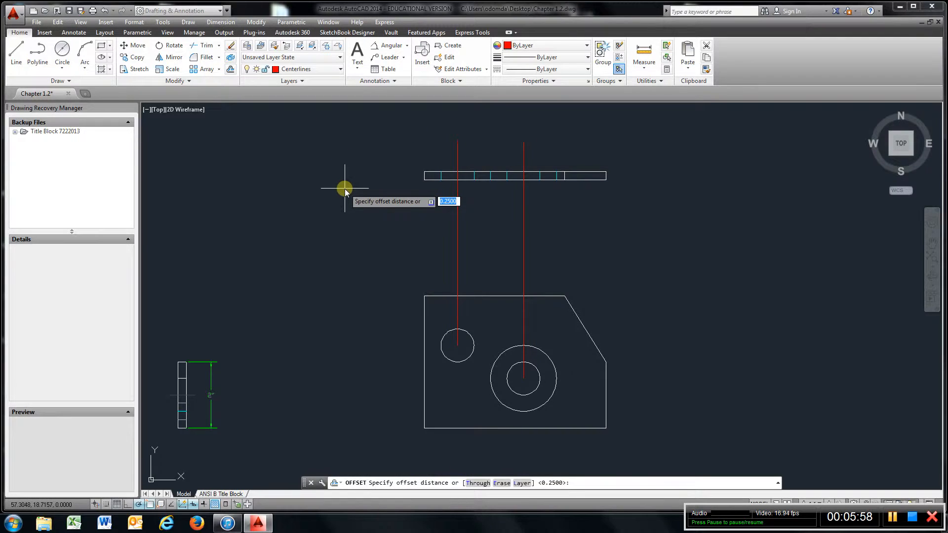
key("Return")
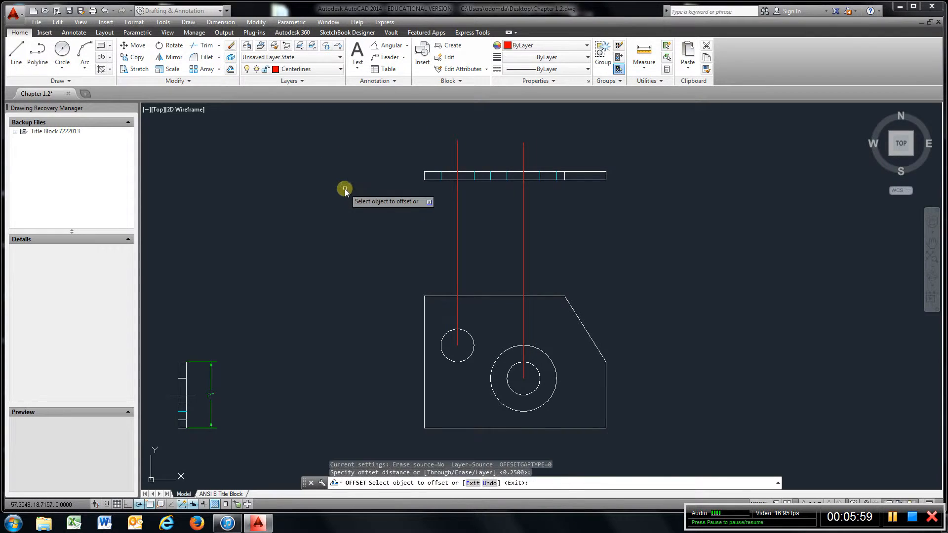
left_click(484, 181)
left_click(491, 207)
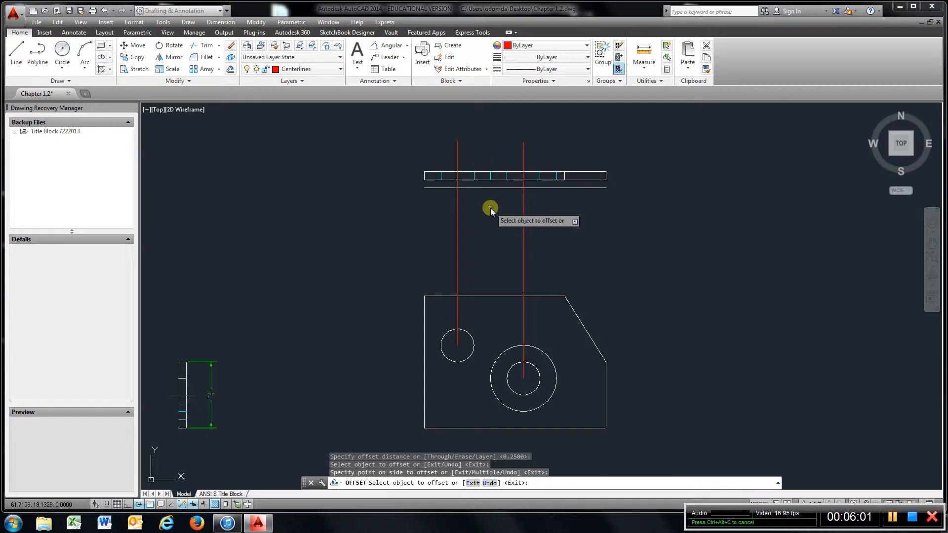
left_click(486, 174)
left_click(484, 155)
scroll(484, 155, "down", 2)
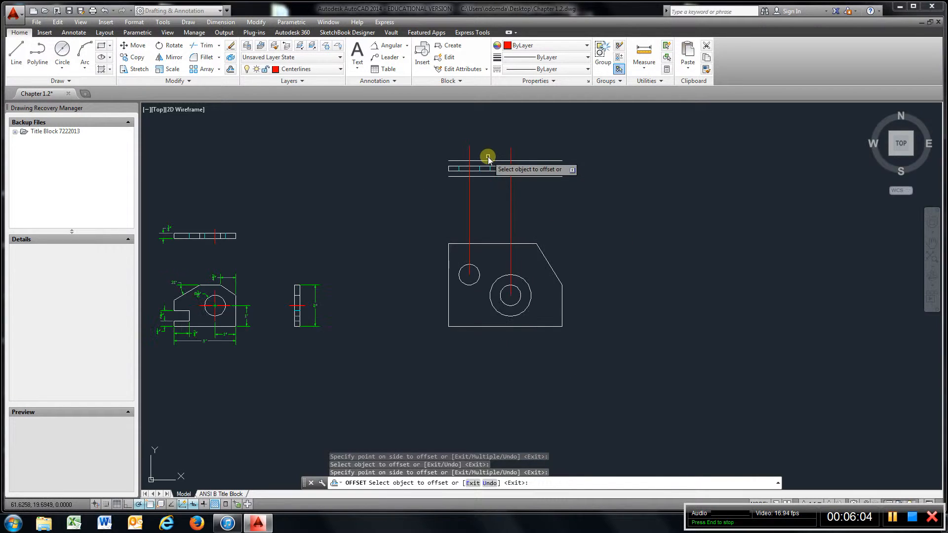
scroll(483, 157, "up", 2)
scroll(483, 157, "up", 4)
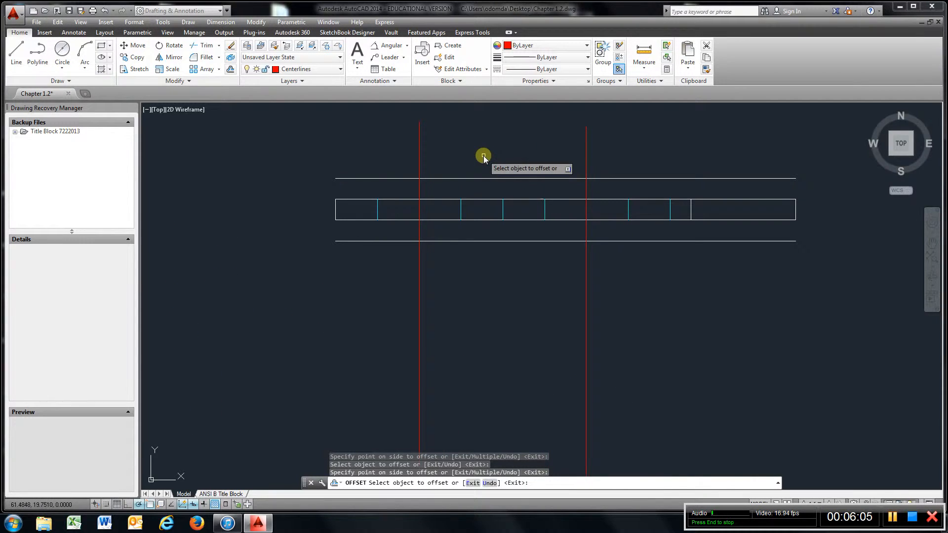
- Trim both centerlines above and below the top view, using the two offset lines as cutting edges
left_click(214, 45)
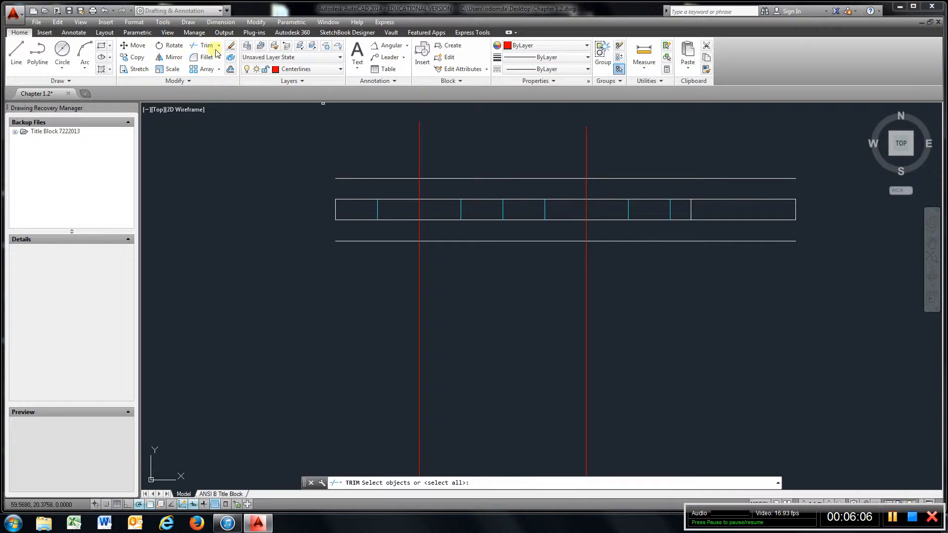
left_click(550, 179)
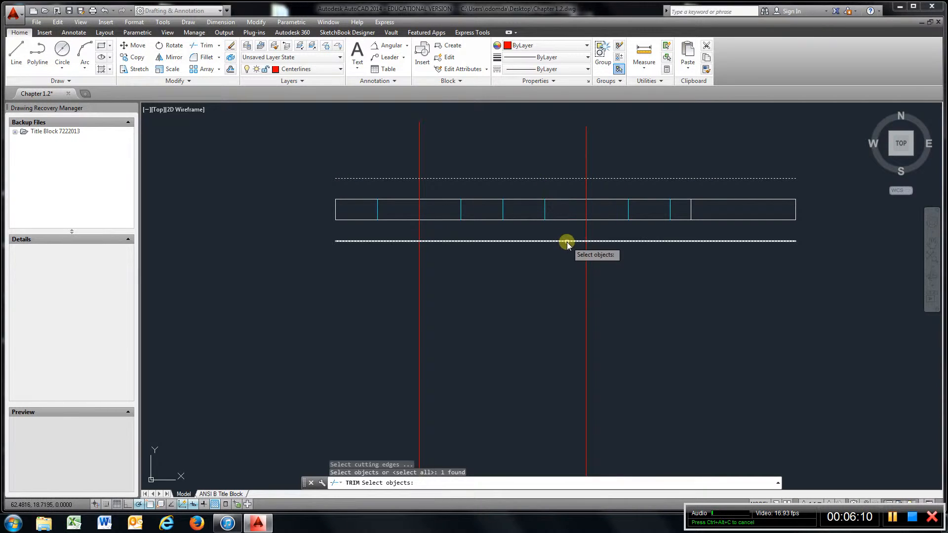
left_click(568, 242)
key("Return")
left_click(630, 288)
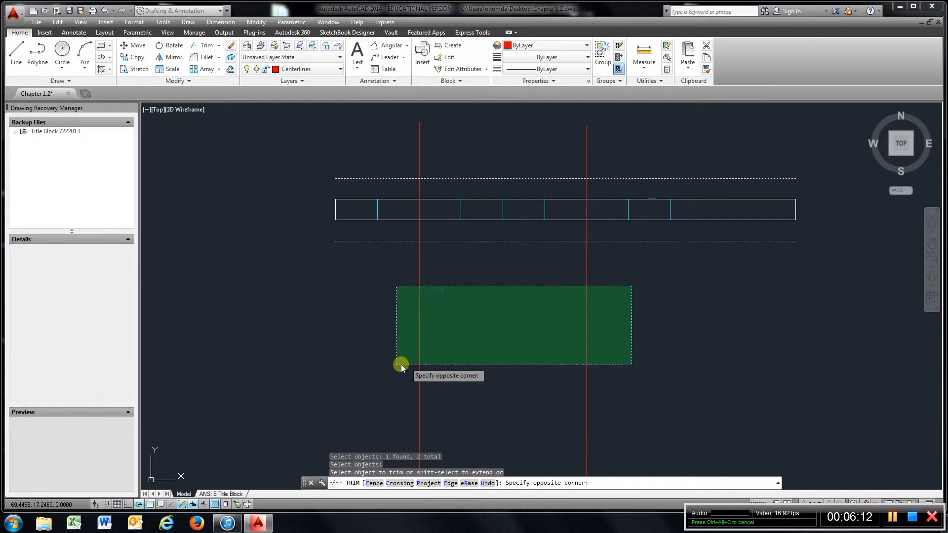
left_click(385, 366)
left_click(602, 128)
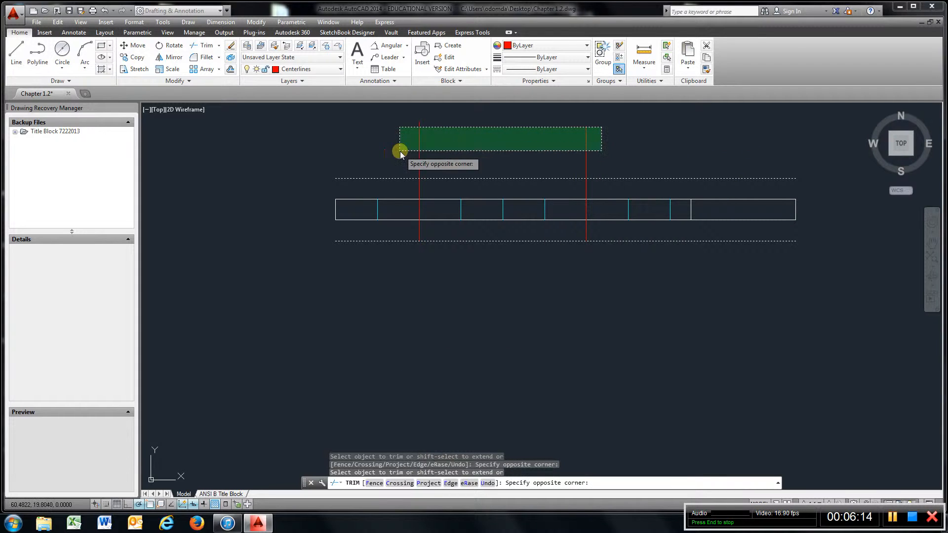
left_click(399, 151)
right_click(551, 295)
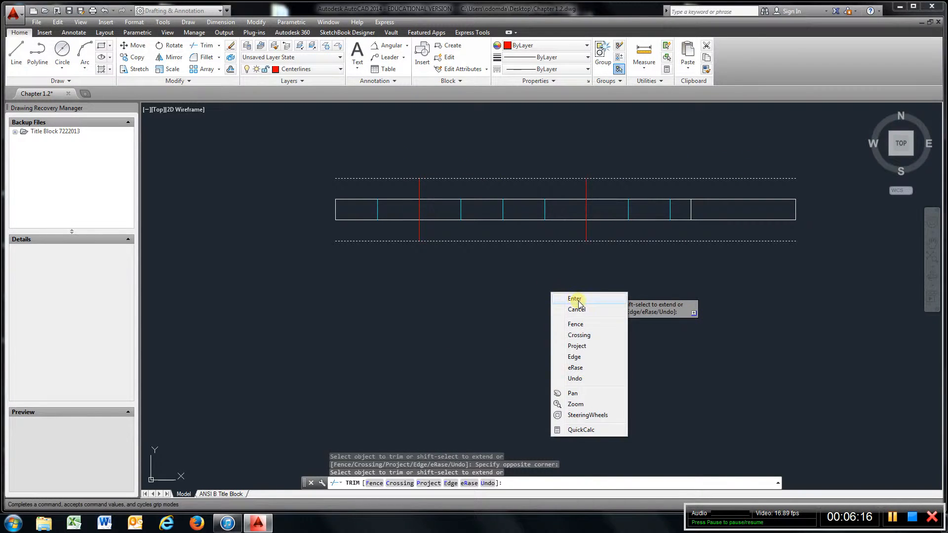
left_click(578, 299)
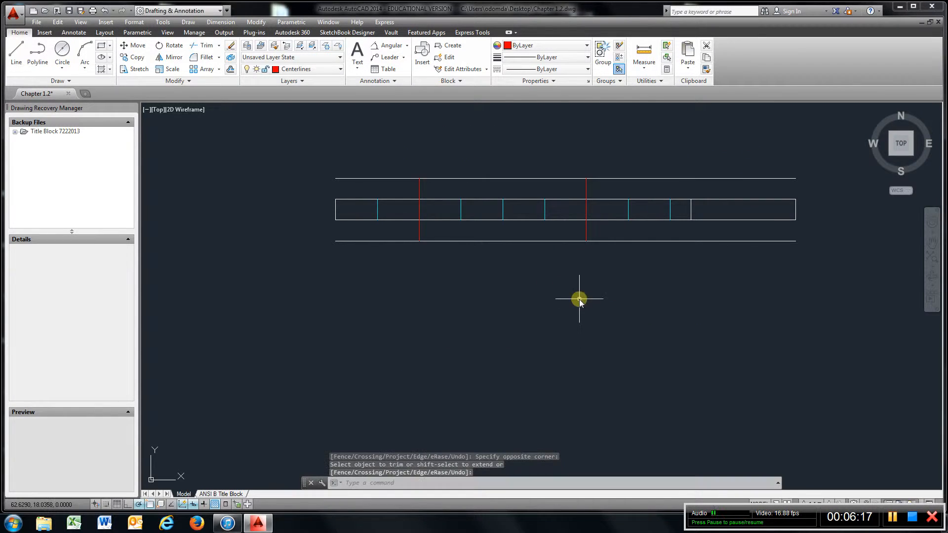
- Erase the two offset lines above and below the top view
left_click(231, 46)
left_click(366, 178)
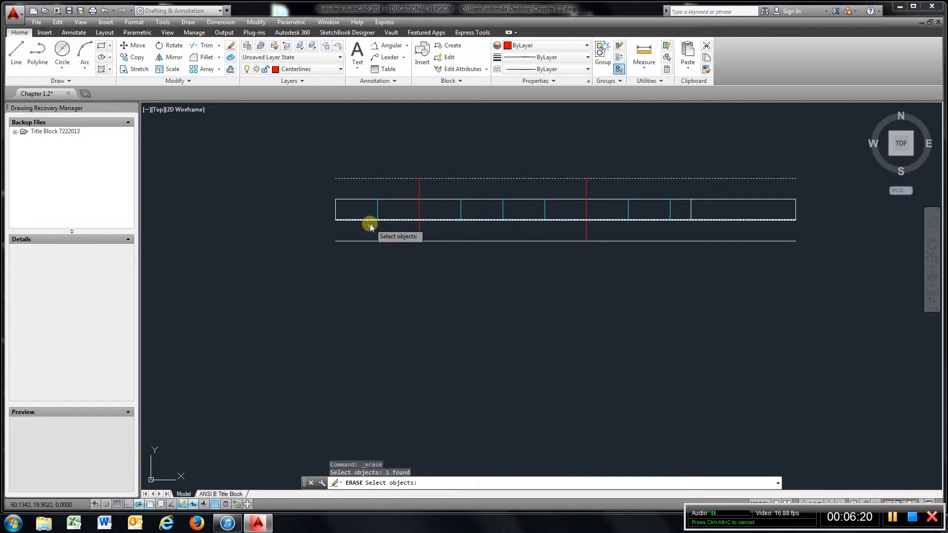
left_click(371, 241)
key("Return")
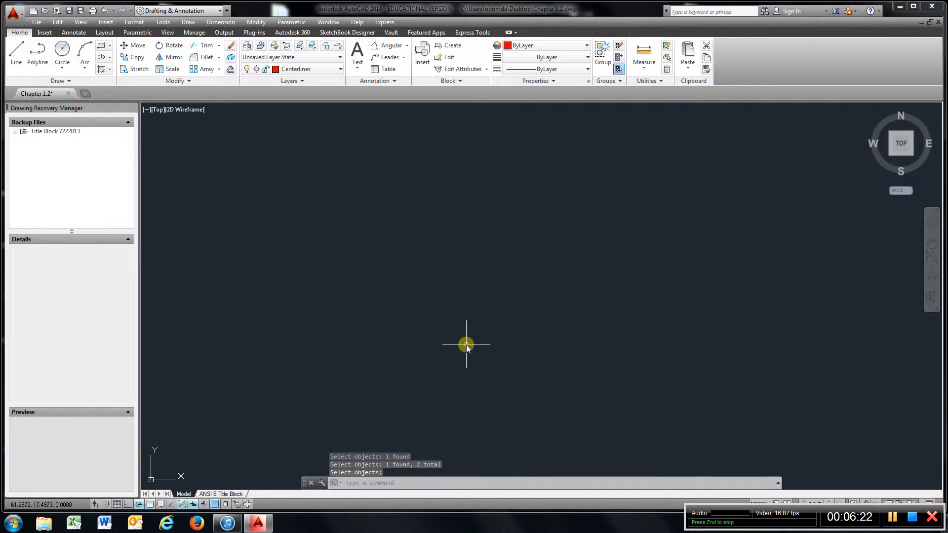
- Draw a vertical line about 7.5 units long to the right of the front view, spanning past its full height
scroll(484, 356, "down", 2)
mouse_move(483, 357)
middle_mouse_down()
mouse_move(434, 275)
mouse_move(395, 260)
middle_mouse_up()
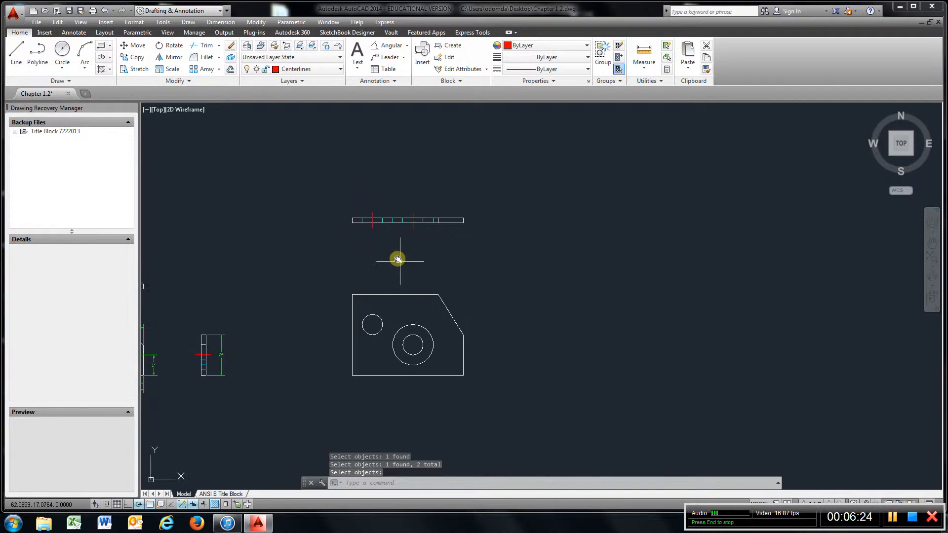
middle_click_drag(499, 296, 446, 282)
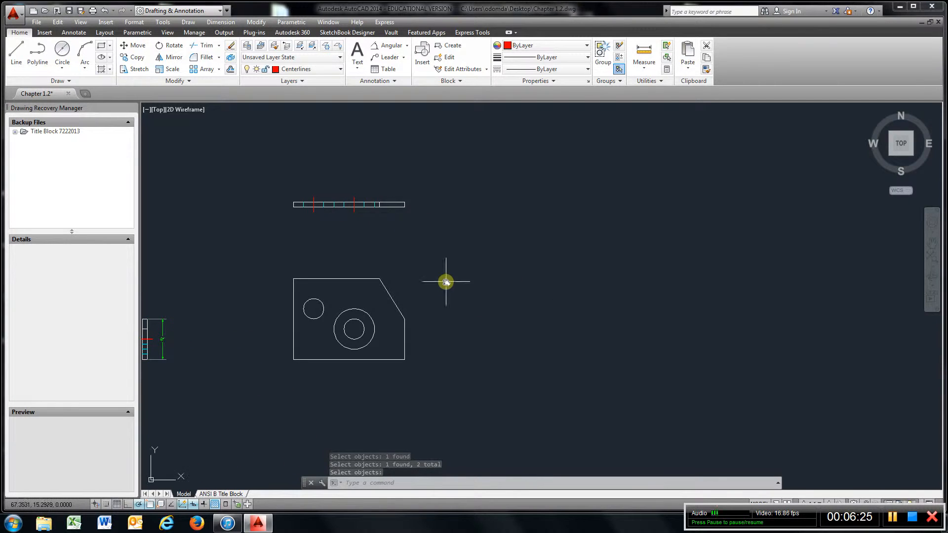
left_click(15, 62)
left_click(493, 250)
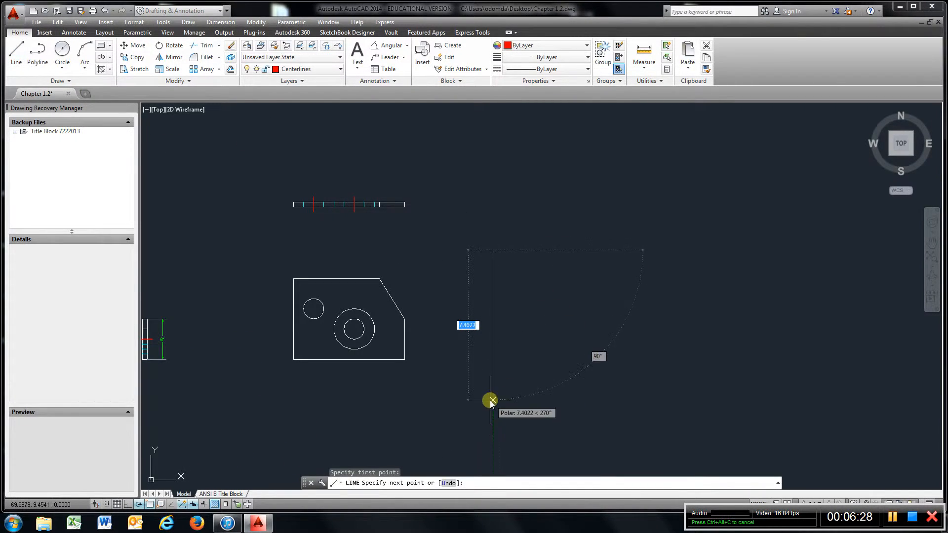
left_click(491, 404)
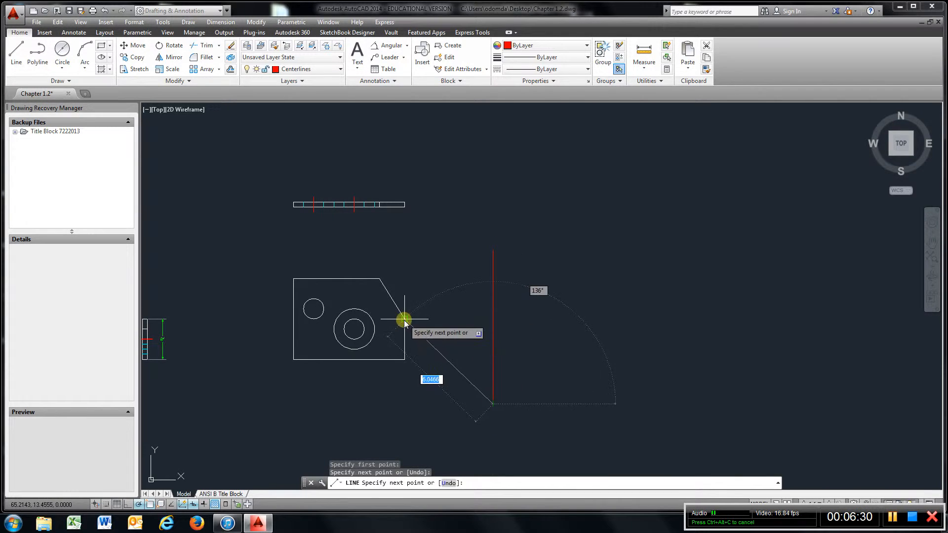
- Offset the new vertical line 0.25 to the right for the side view's thickness
scroll(468, 319, "up", 2)
scroll(467, 320, "down", 1)
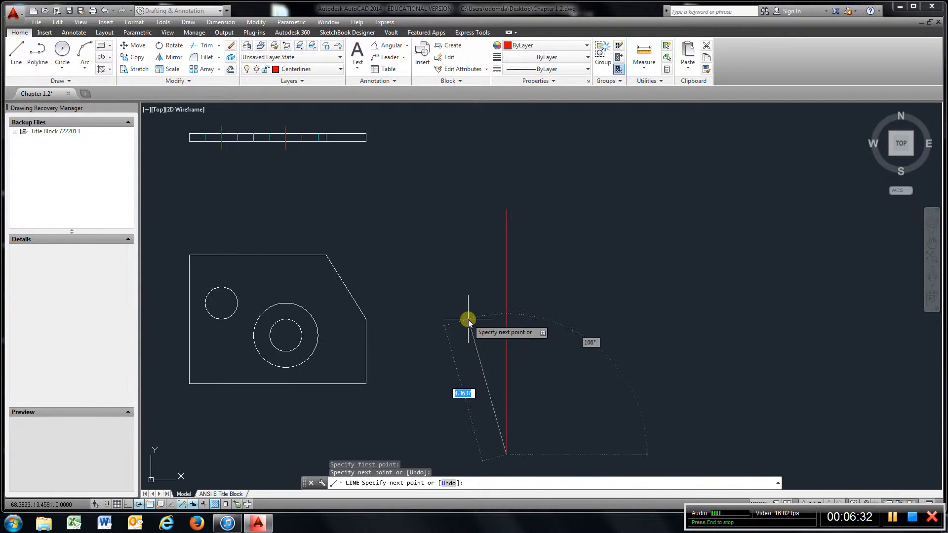
middle_click_drag(467, 320, 508, 294)
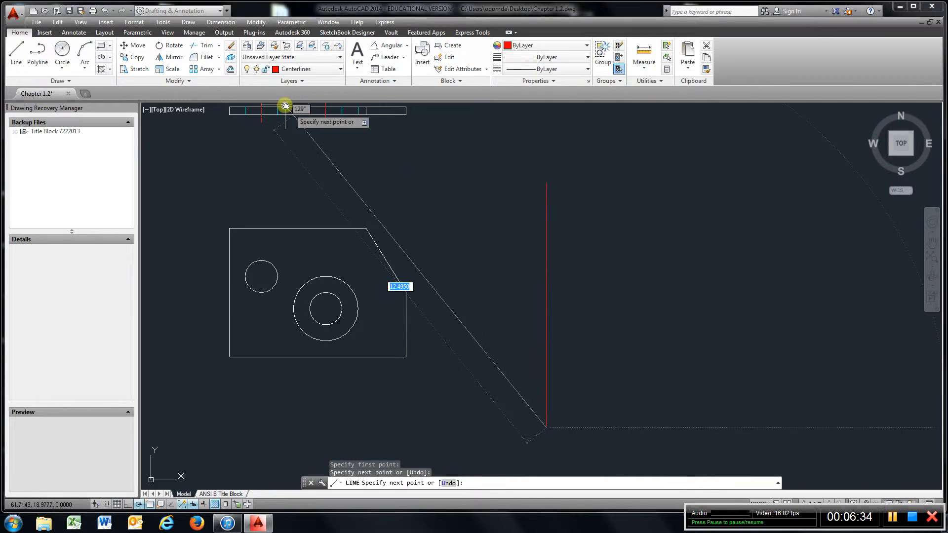
left_click(231, 69)
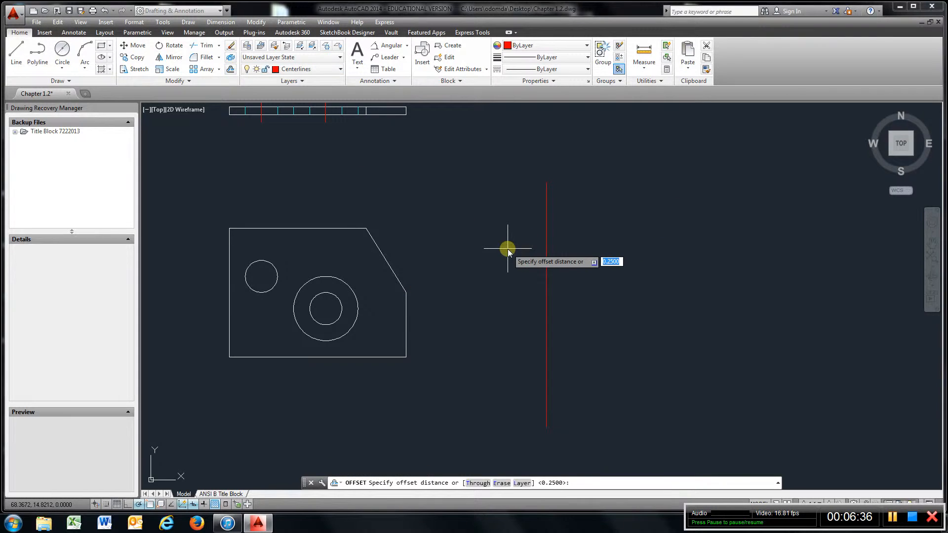
key("Return")
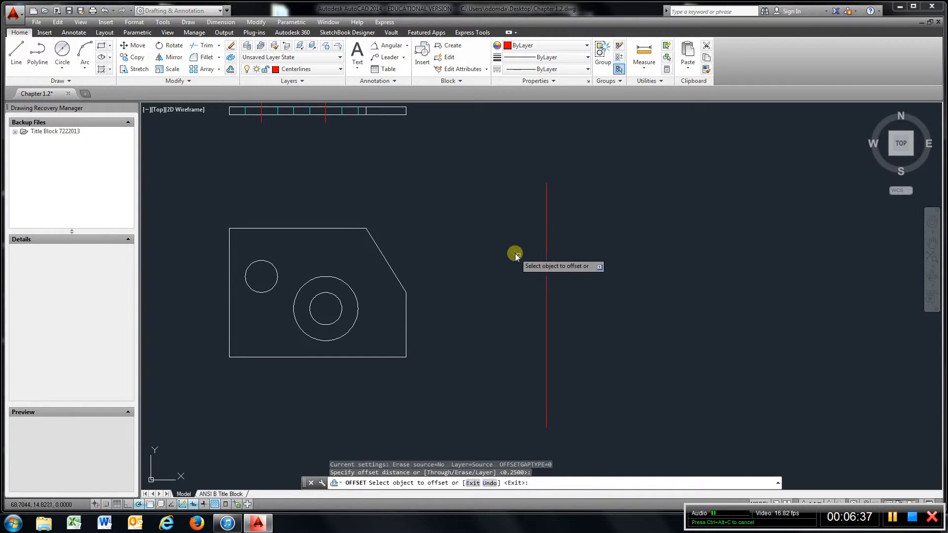
left_click(546, 275)
left_click(597, 280)
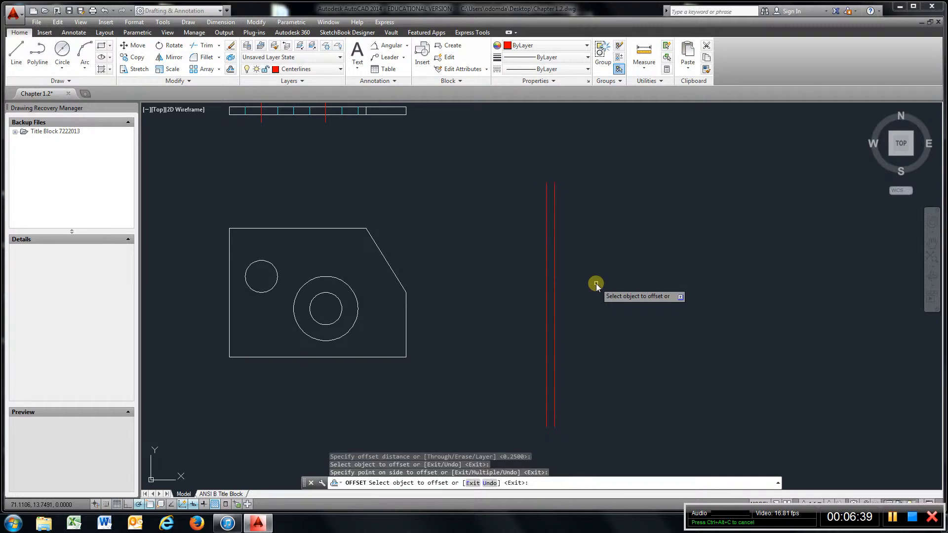
- Draw horizontal projection lines from both ends of the front view's sloped edge and its lower-right corner past the two vertical lines
left_click(11, 54)
left_click(366, 229)
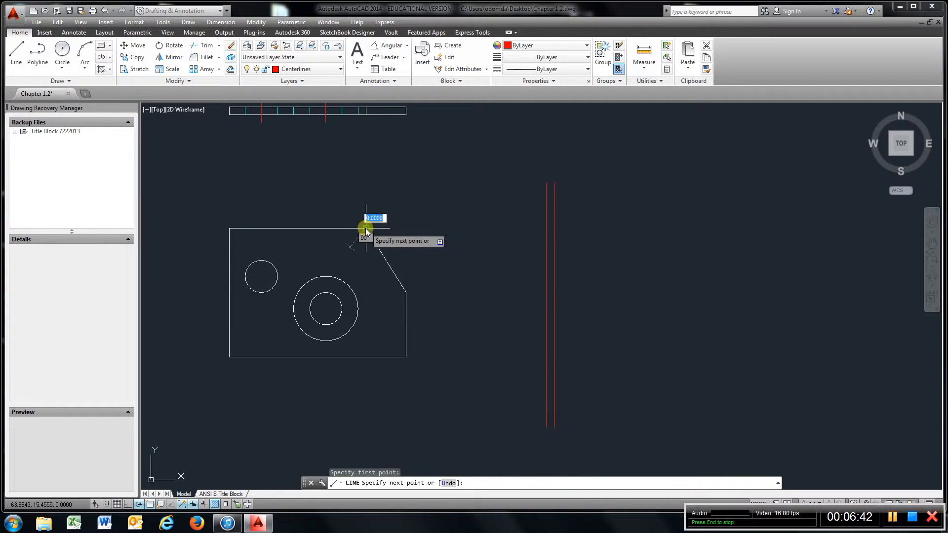
left_click(686, 229)
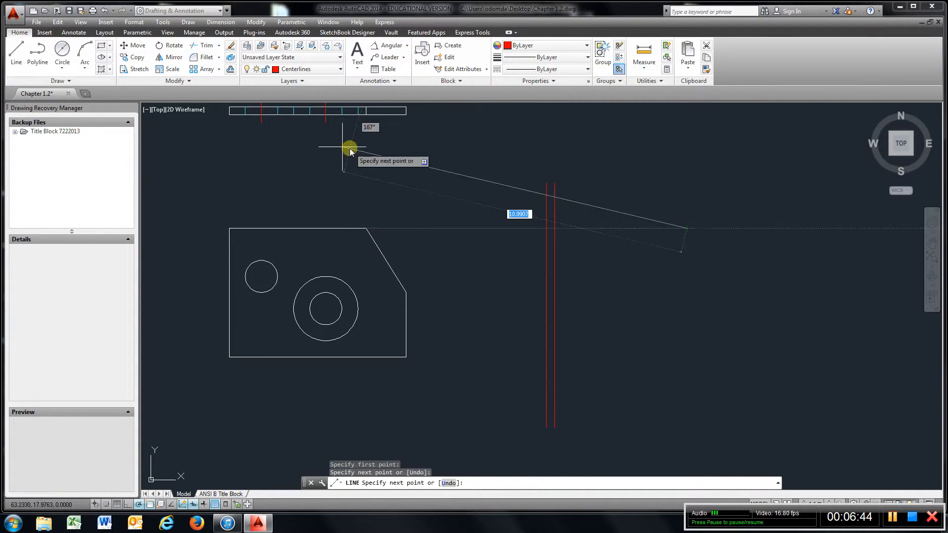
key("Return")
key("Return")
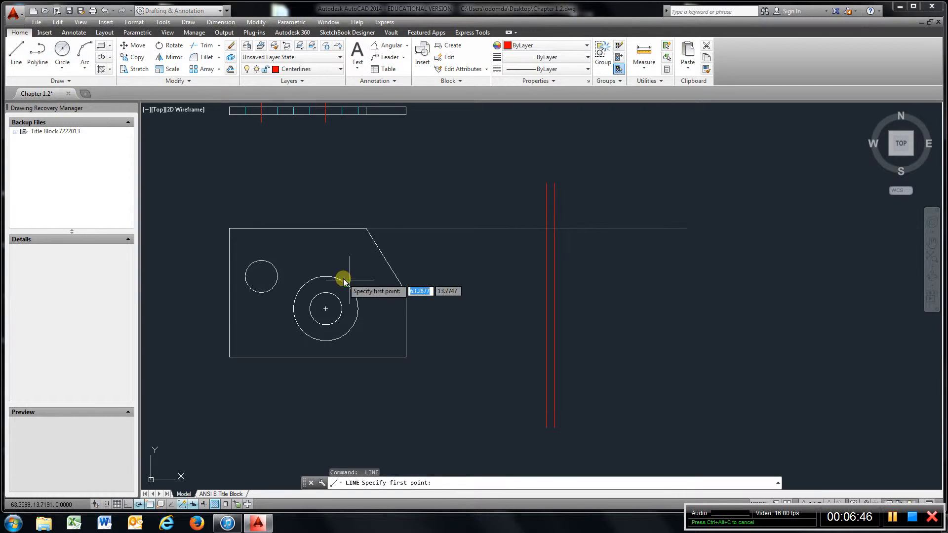
left_click(406, 292)
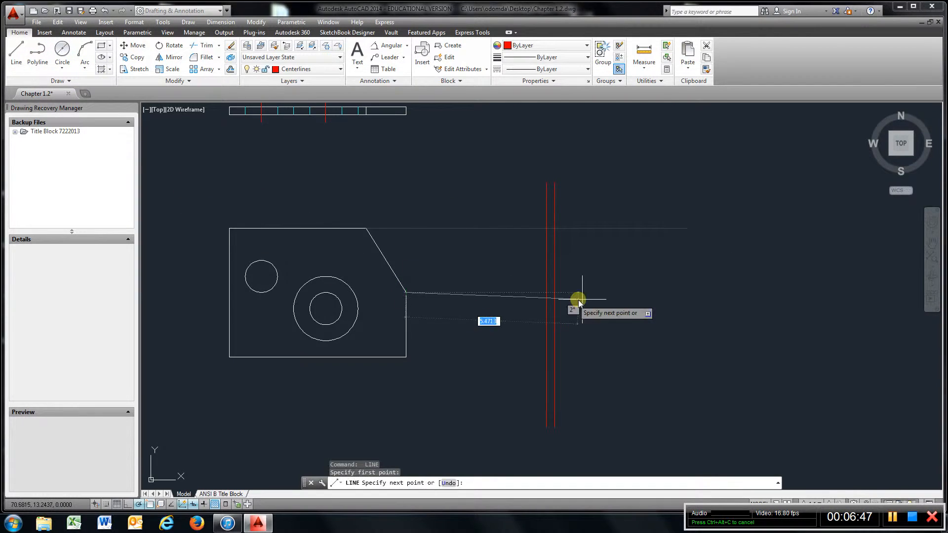
left_click(674, 292)
key("Return")
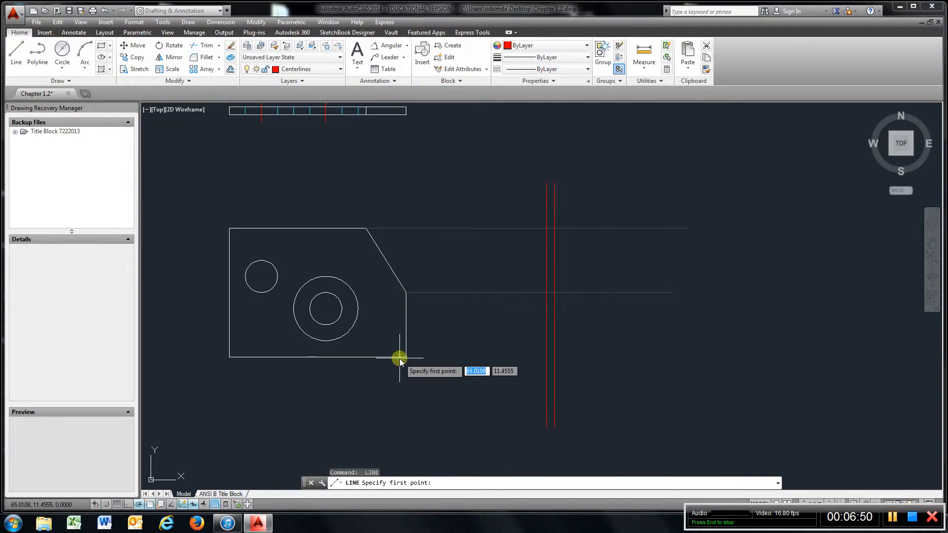
left_click(406, 357)
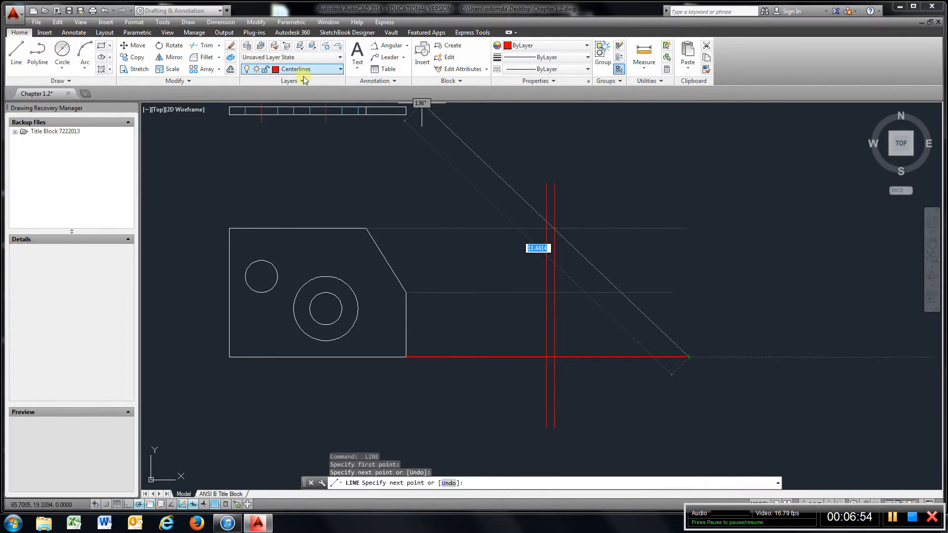
- Trim the three horizontal projection lines on both outer sides of the two vertical lines
left_click(215, 51)
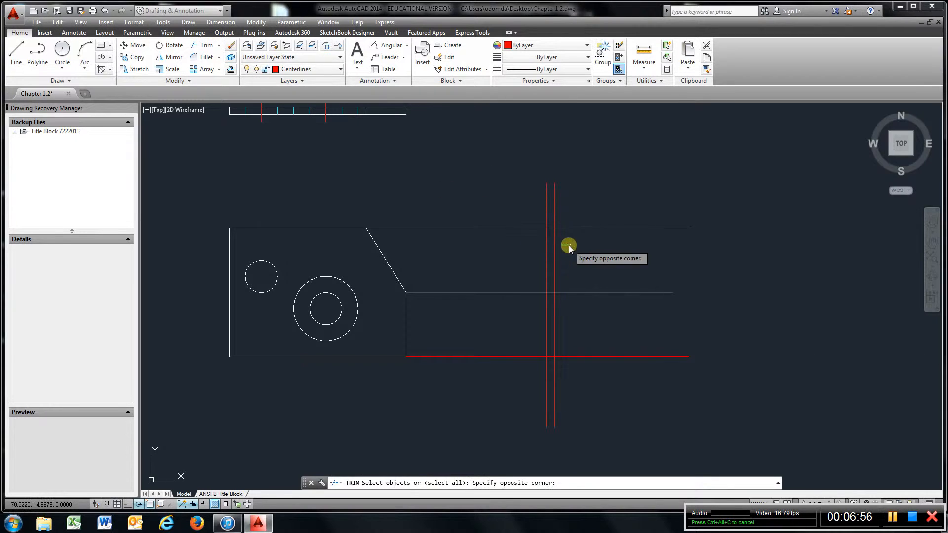
left_click(521, 257)
key("Return")
left_click(519, 197)
left_click(490, 415)
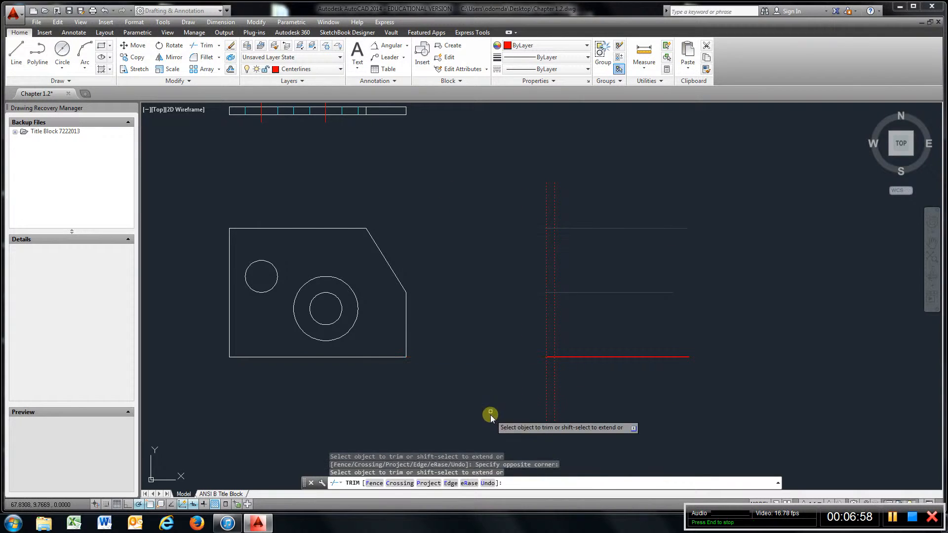
left_click(662, 213)
left_click(625, 395)
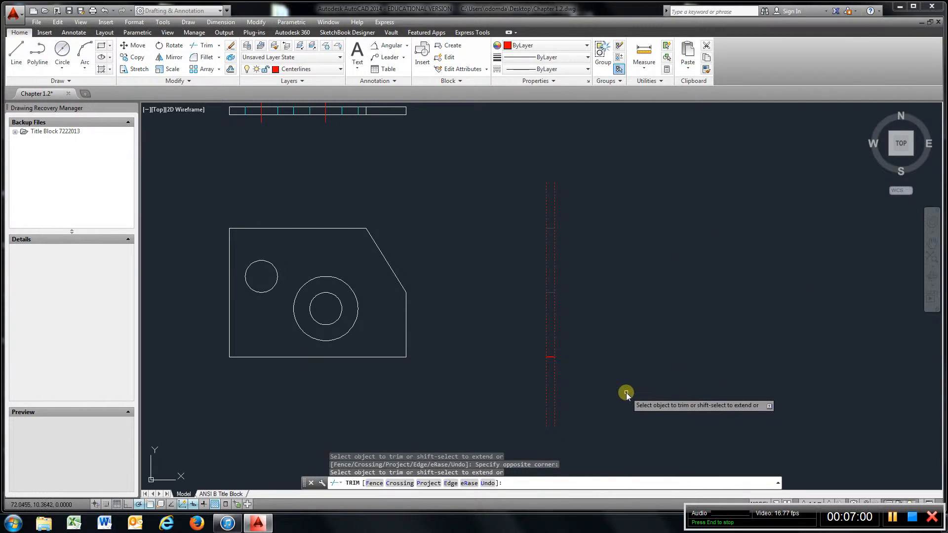
key("Return")
- Trim the two vertical lines below and above the side view, using its lowest and highest horizontal edges as cutting edges
key("Return")
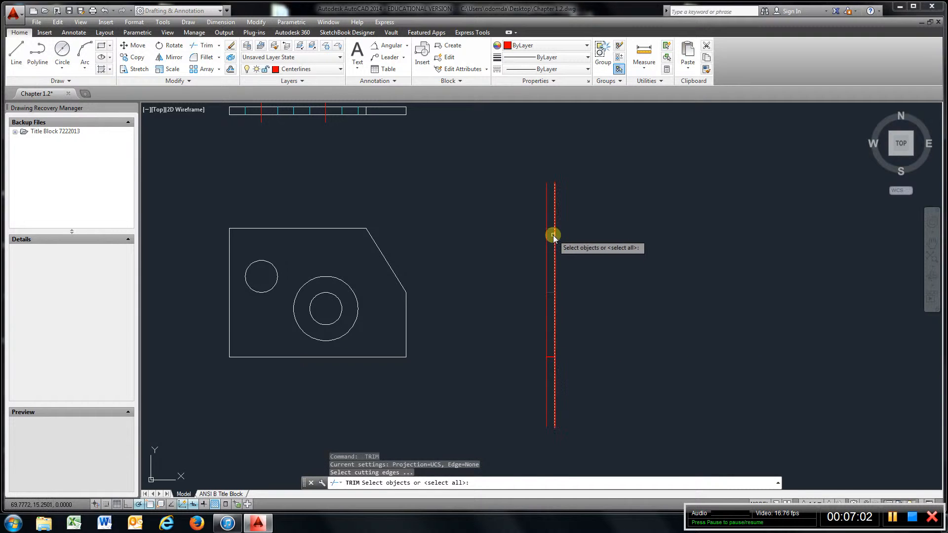
left_click(554, 232)
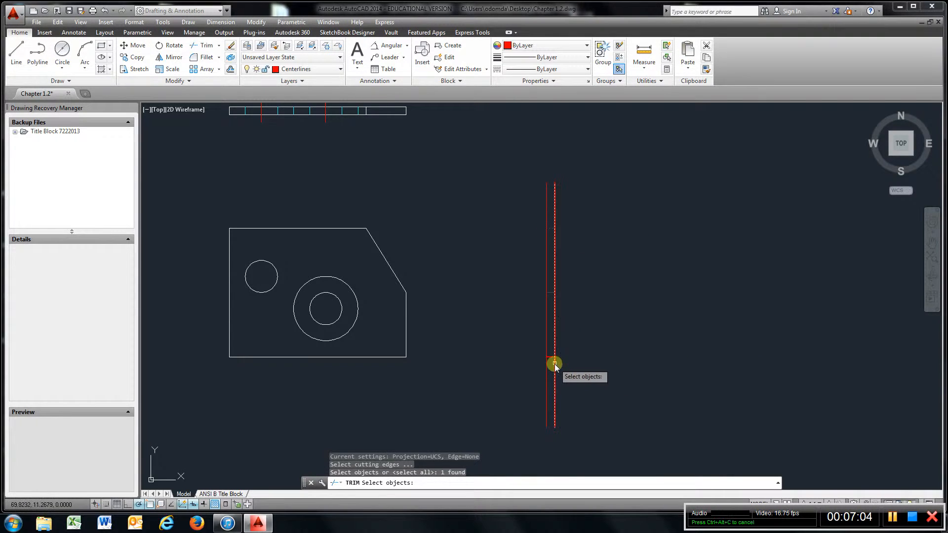
left_click(554, 360)
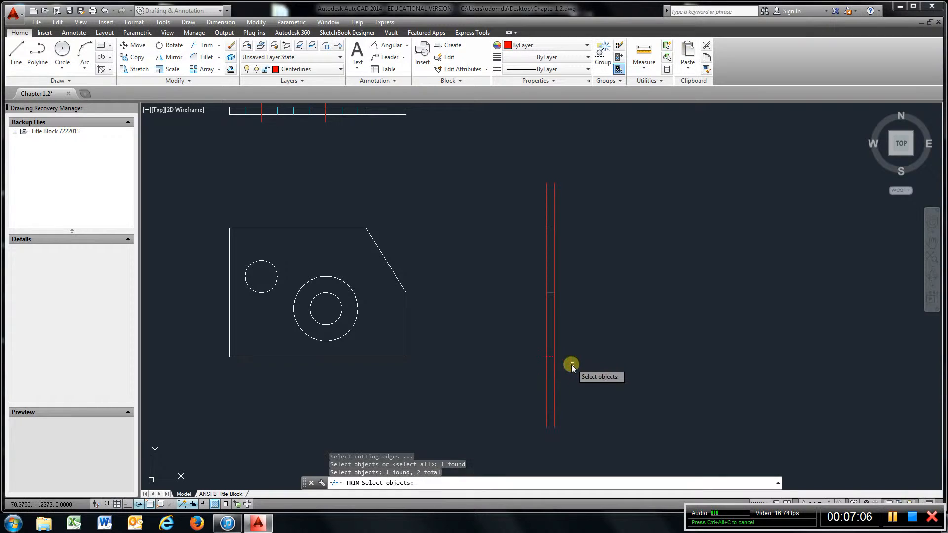
key("Return")
left_click(601, 393)
left_click(543, 422)
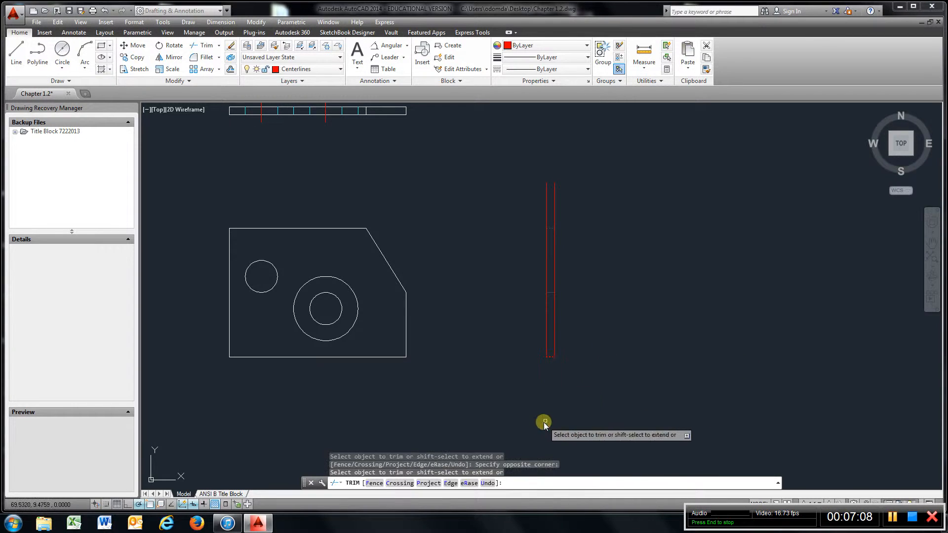
left_click(556, 186)
left_click(524, 202)
right_click(522, 202)
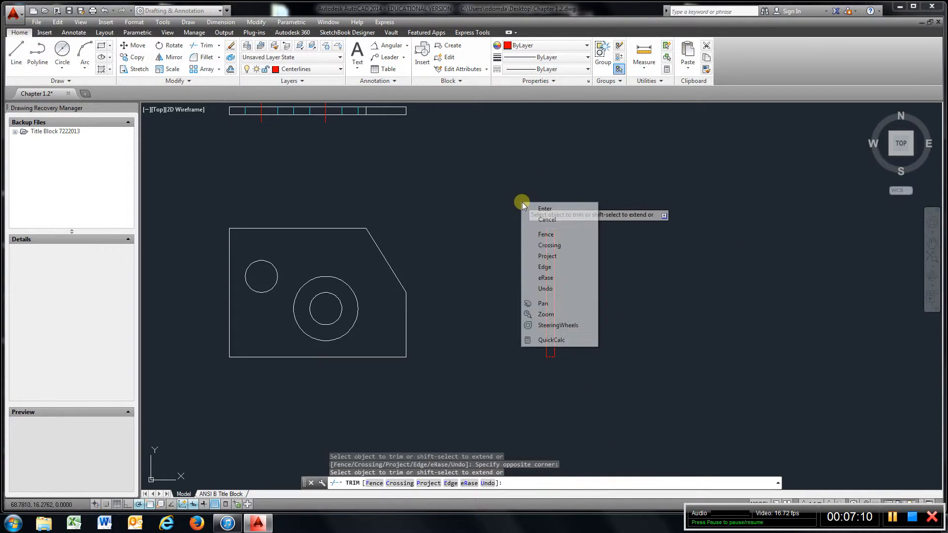
left_click(542, 208)
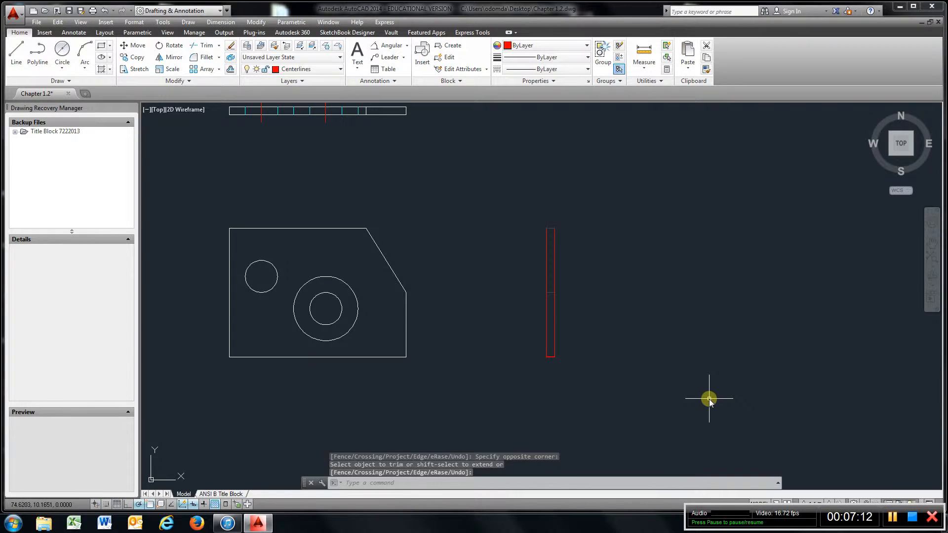
- Match the properties of the front view's sloped edge onto all lines of the side view
left_click(706, 69)
left_click(380, 251)
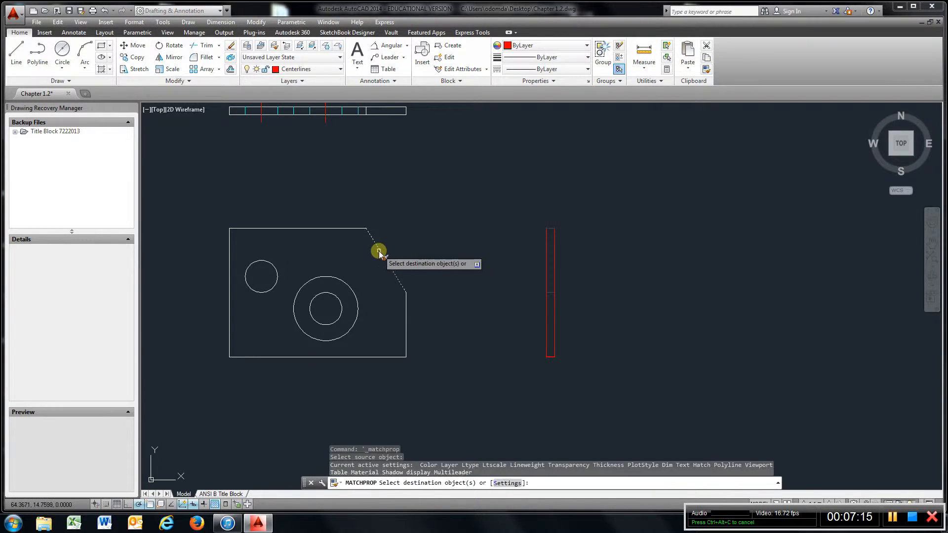
left_click(649, 178)
left_click(512, 387)
right_click(515, 378)
left_click(529, 381)
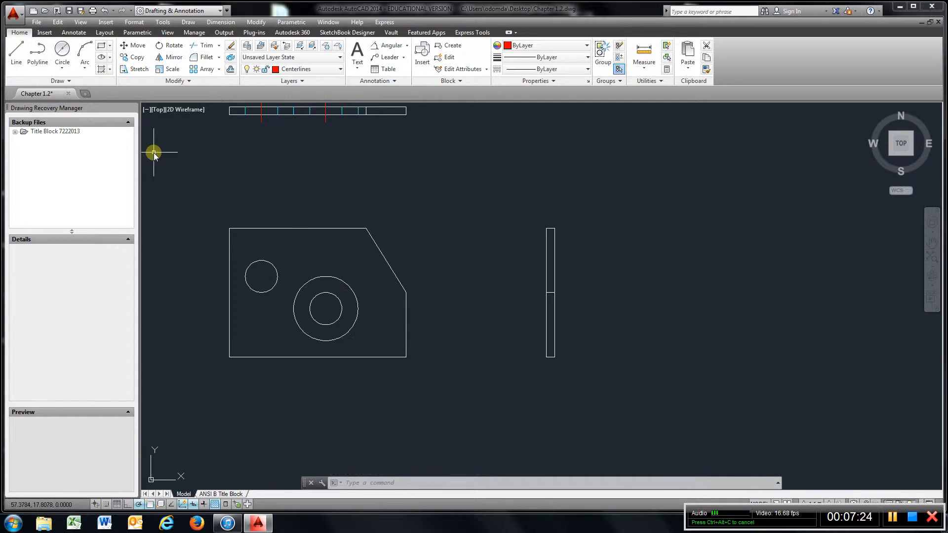
- Offset the side view's left vertical edge 0.25 to the left
left_click(231, 69)
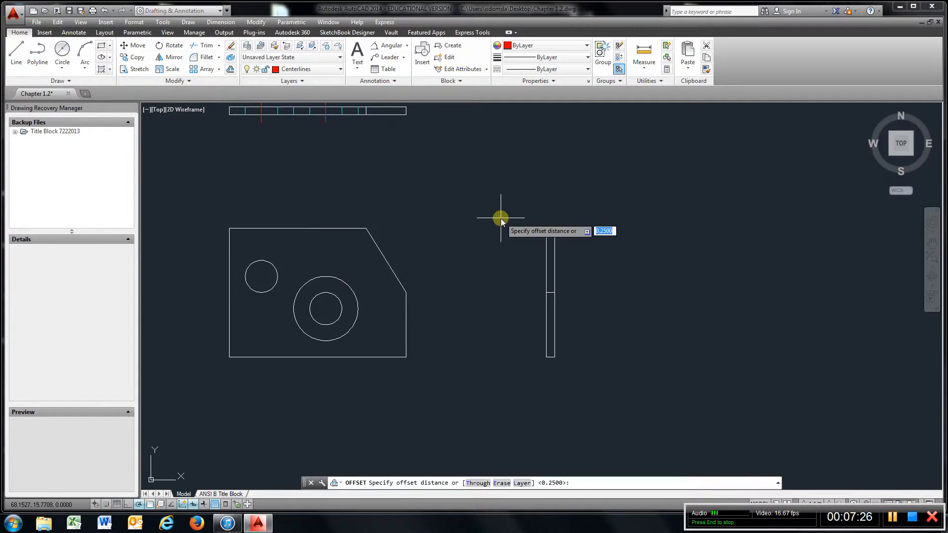
key("Return")
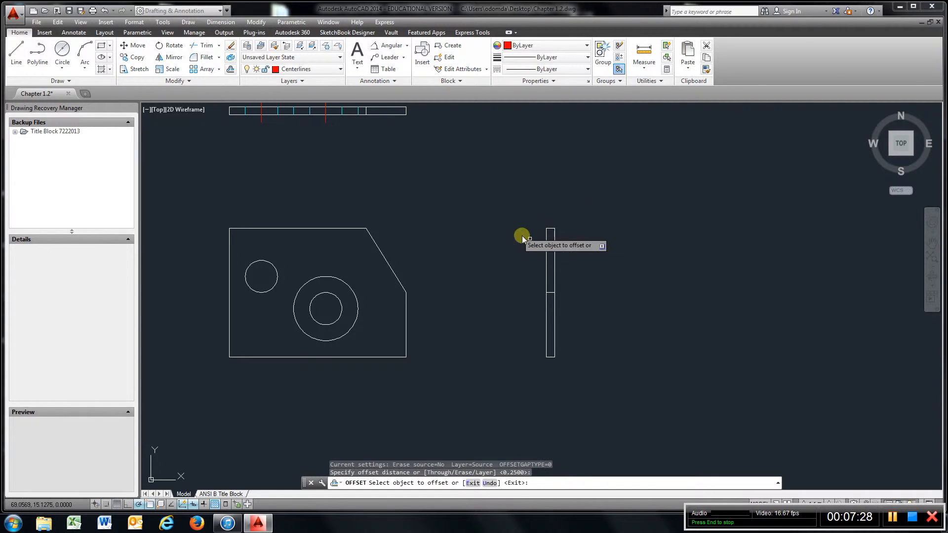
left_click(547, 270)
left_click(511, 278)
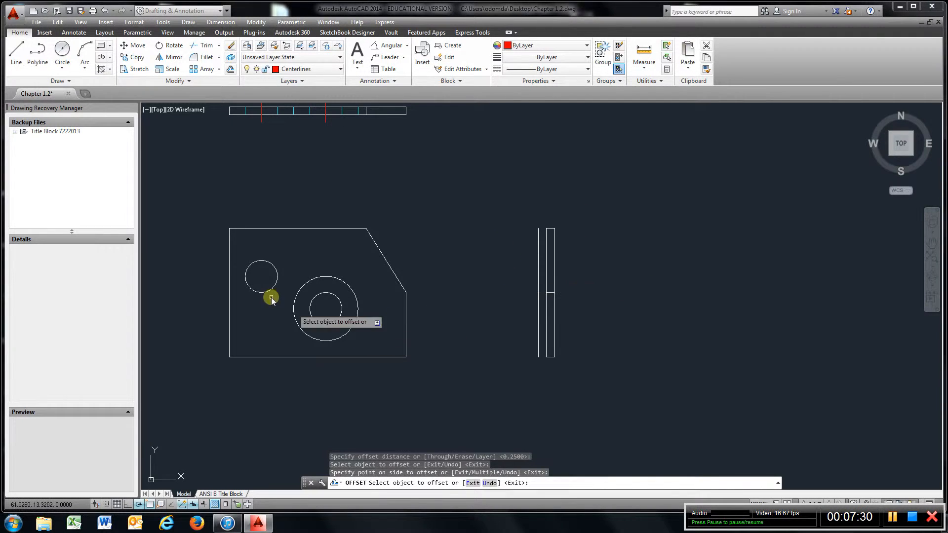
- Draw horizontal projection lines from the bottom and top of the front view's large circle to beyond the side view
left_click(16, 53)
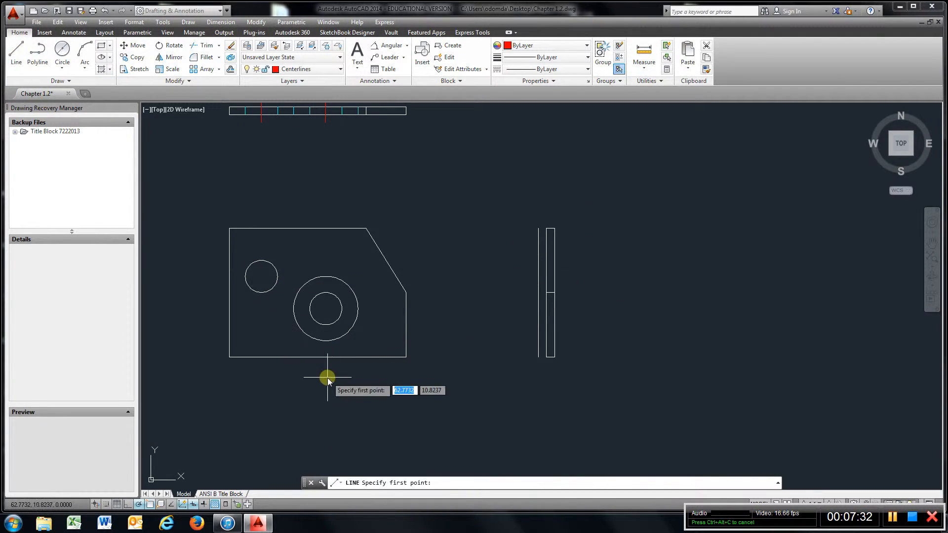
left_click(325, 341)
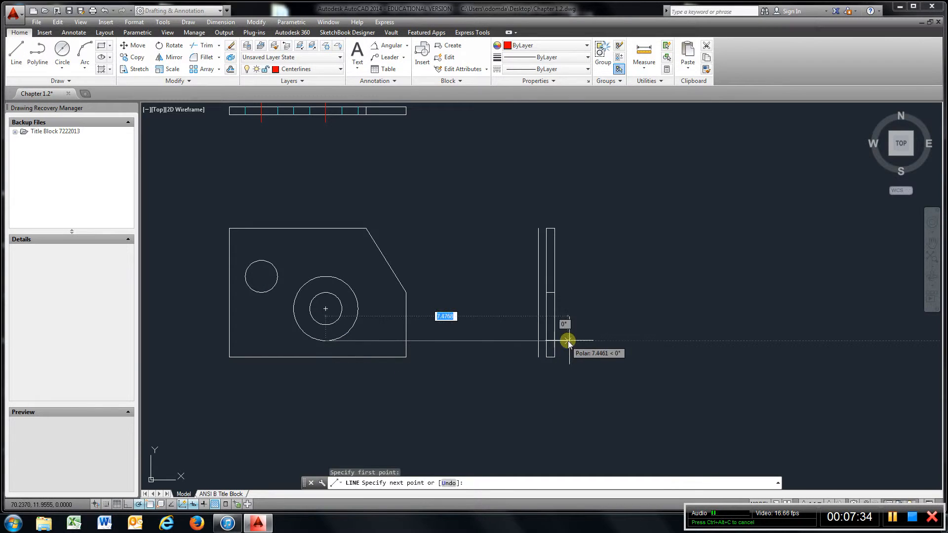
left_click(590, 340)
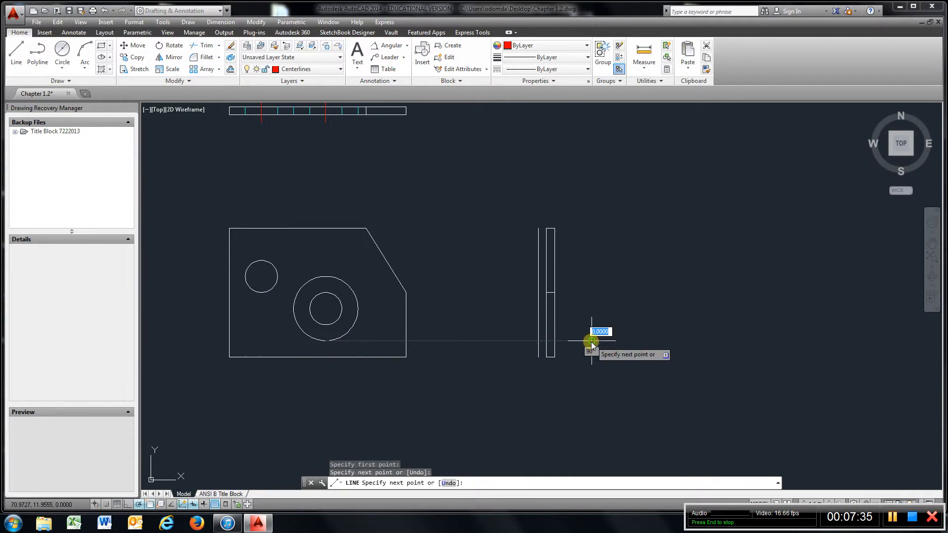
left_click(17, 54)
left_click(325, 276)
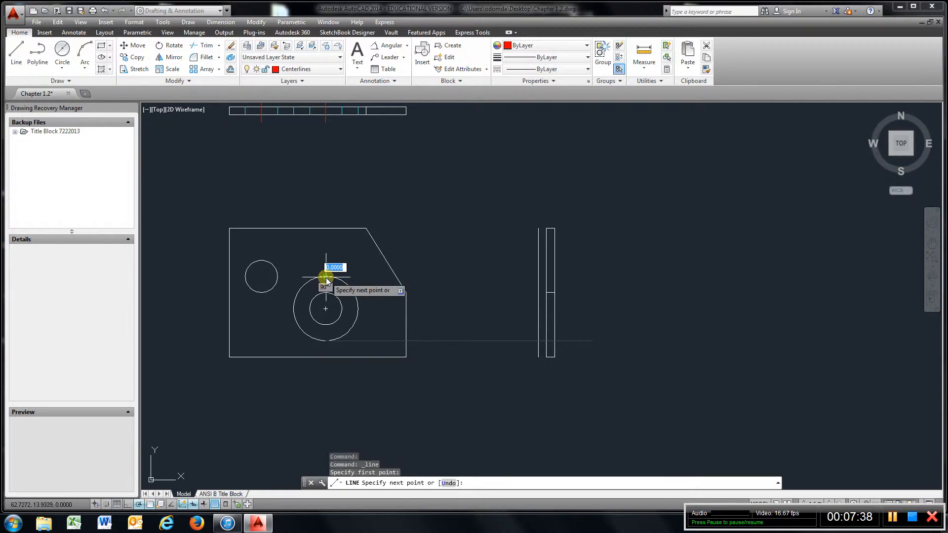
left_click(642, 276)
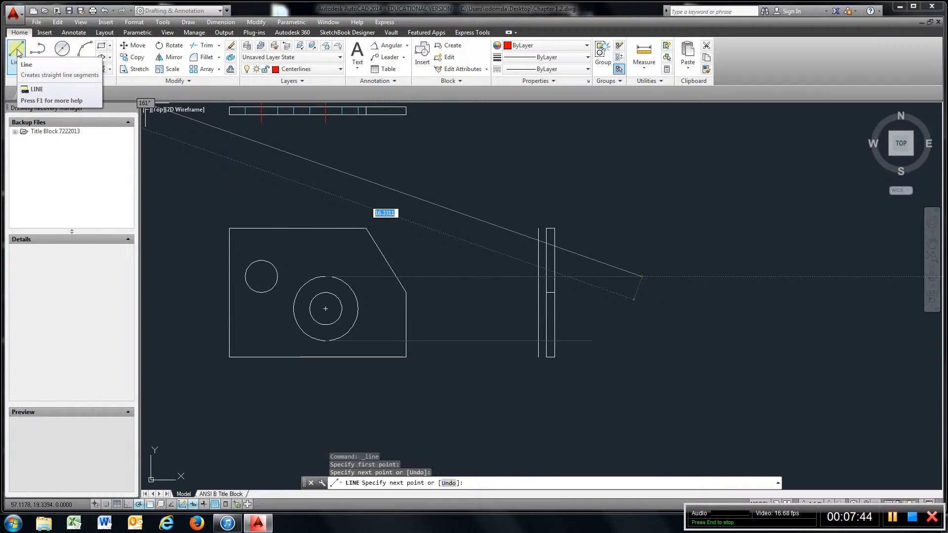
- Trim the offset vertical line above and below the two horizontal projection lines, using those lines as cutting edges
left_click(207, 48)
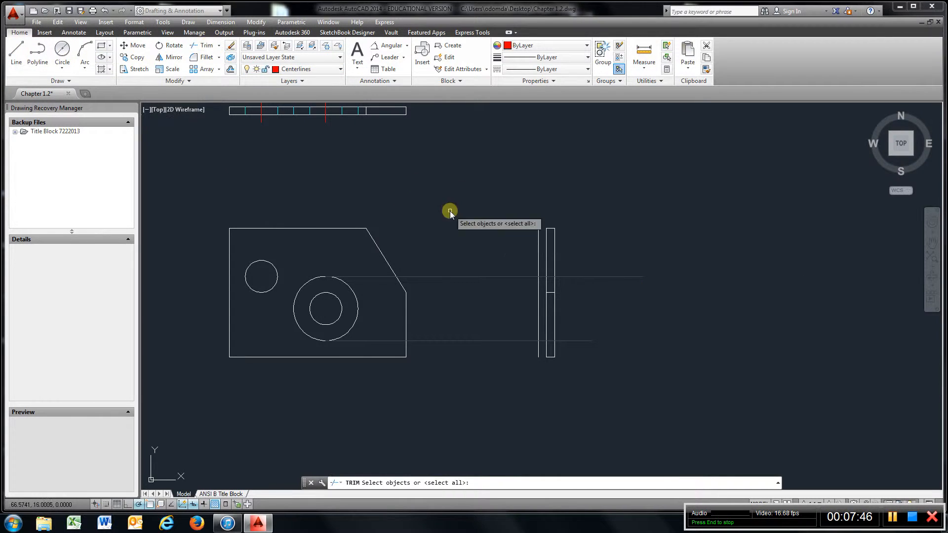
left_click(504, 262)
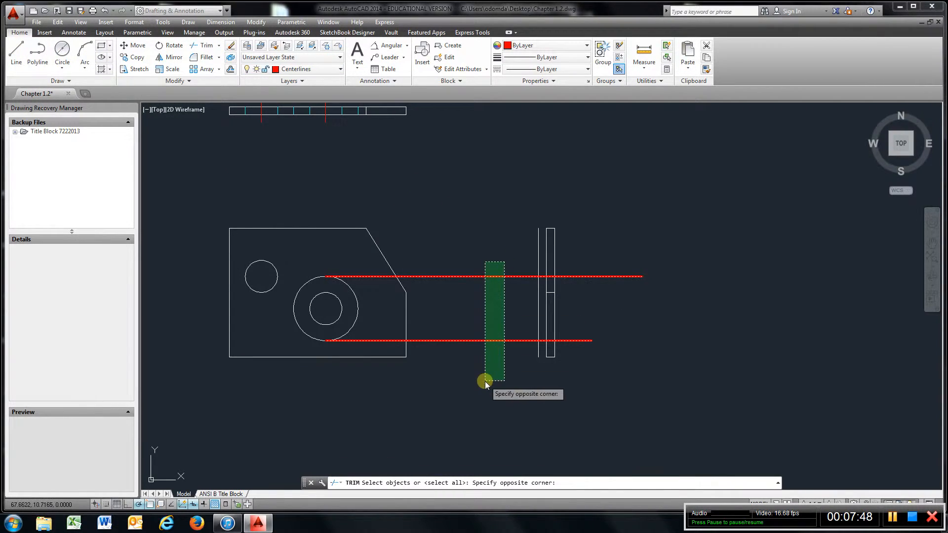
left_click(487, 381)
key("Return")
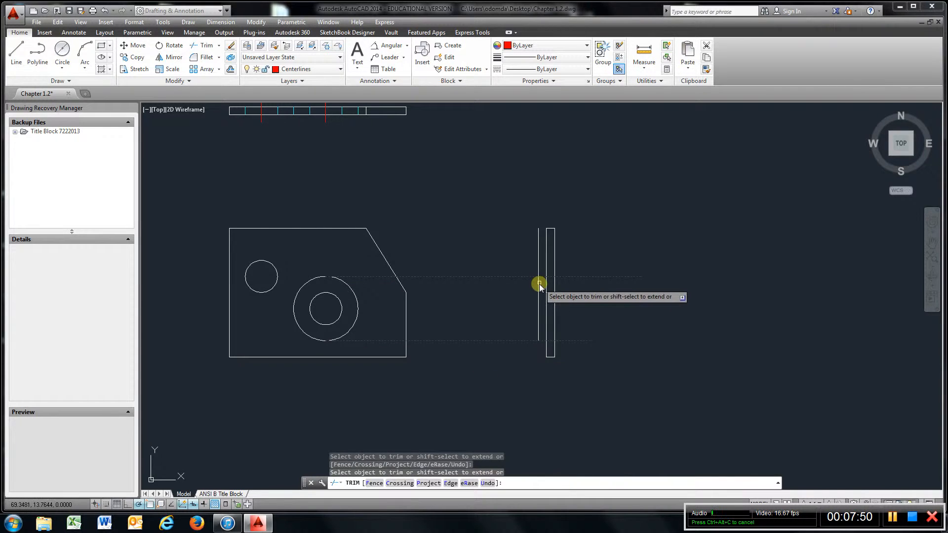
left_click(538, 269)
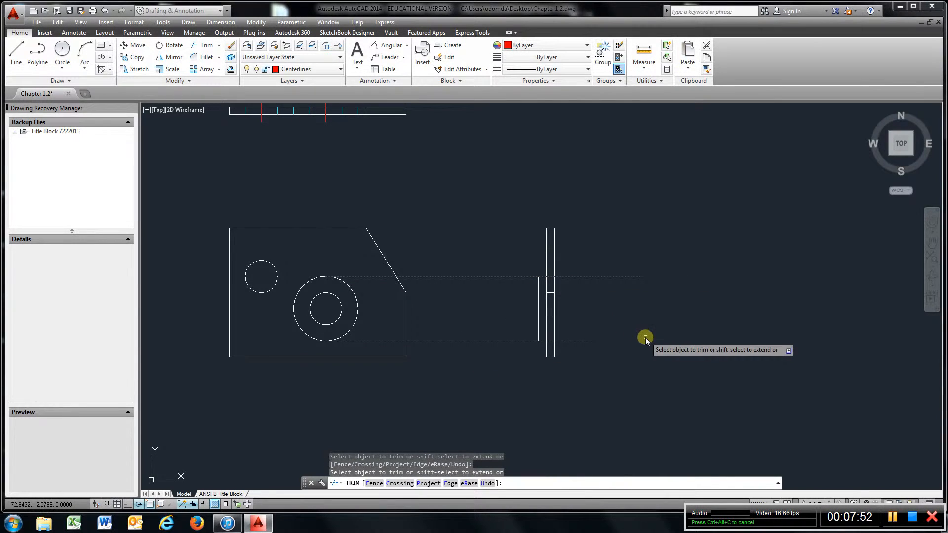
- Trim both projection lines to the right of the side view plate's left vertical edge
left_click(199, 46)
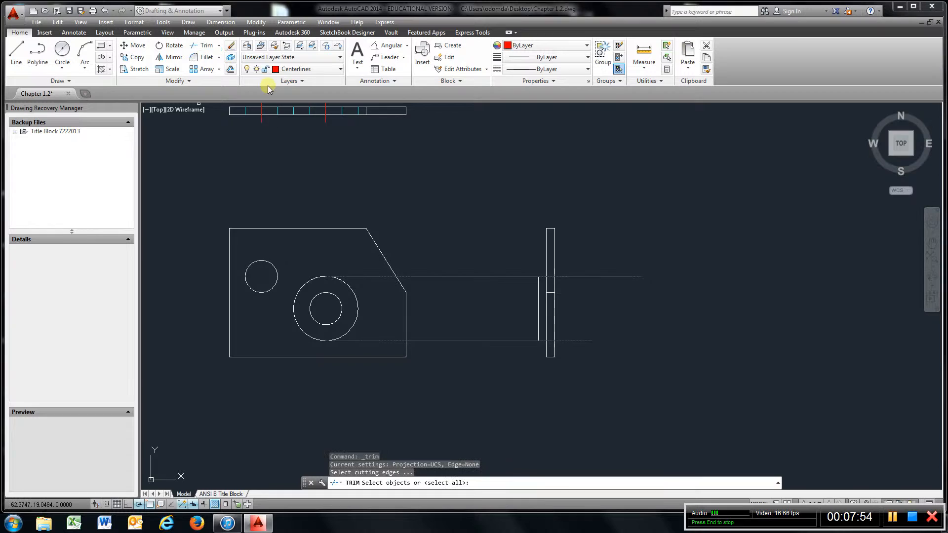
left_click(547, 258)
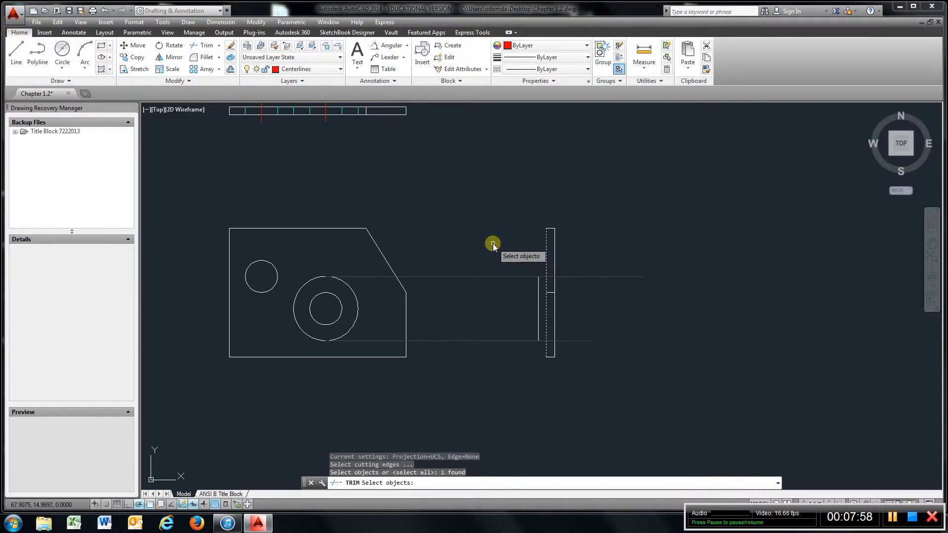
key("Return")
left_click(596, 256)
left_click(573, 357)
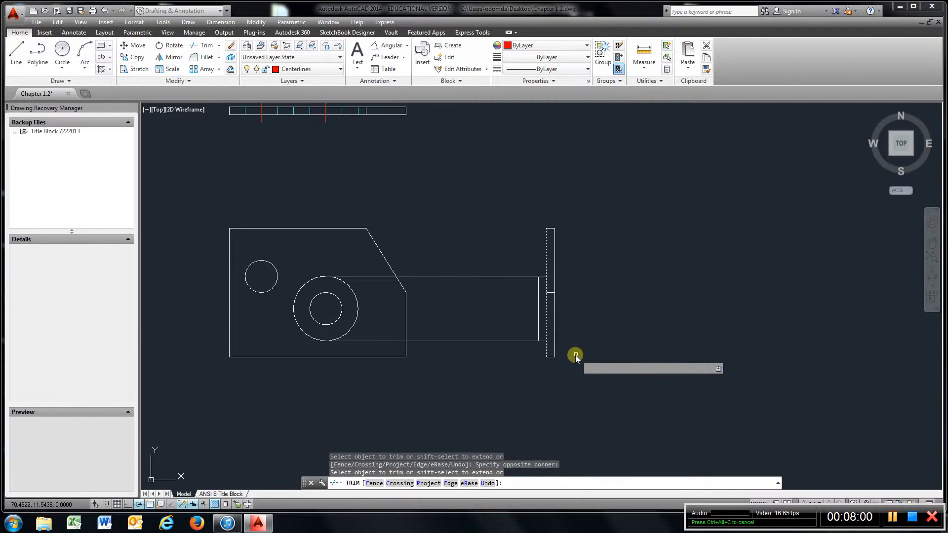
right_click(583, 346)
left_click(602, 352)
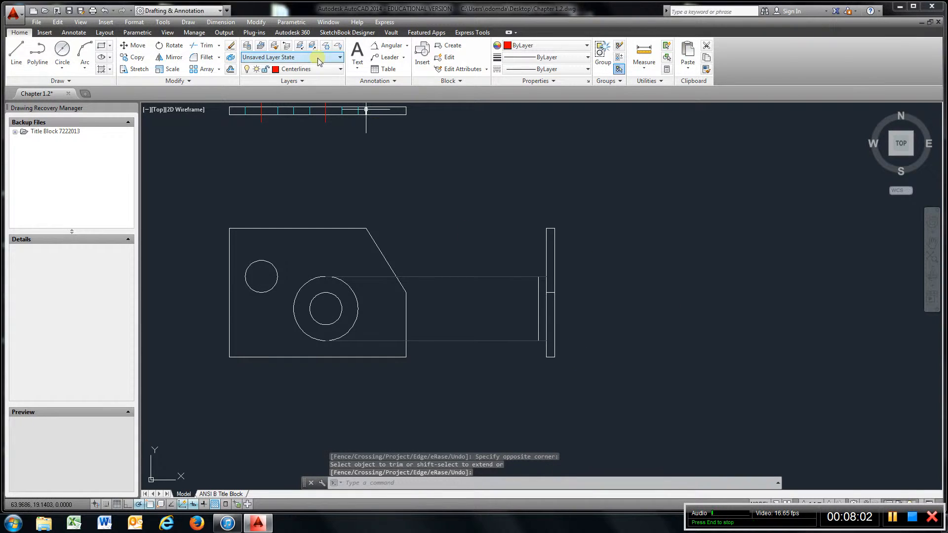
- Trim both projection lines to the left of the short offset vertical line
left_click(211, 49)
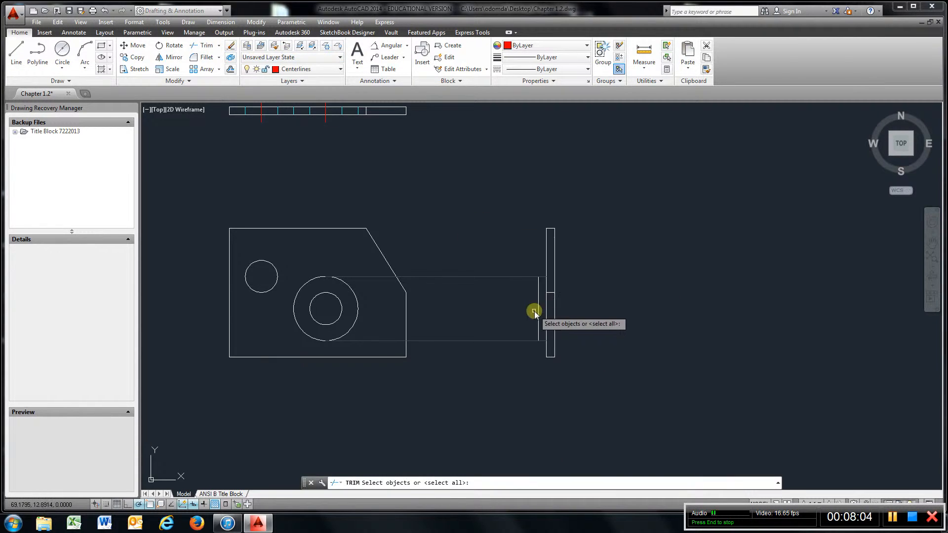
left_click(537, 311)
right_click(502, 218)
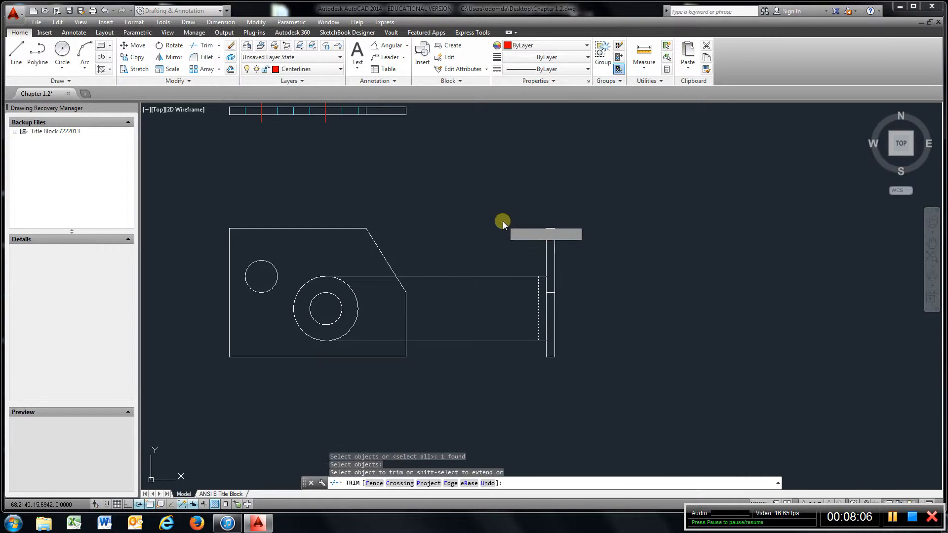
left_click(502, 220)
left_click(470, 368)
right_click(469, 361)
left_click(492, 363)
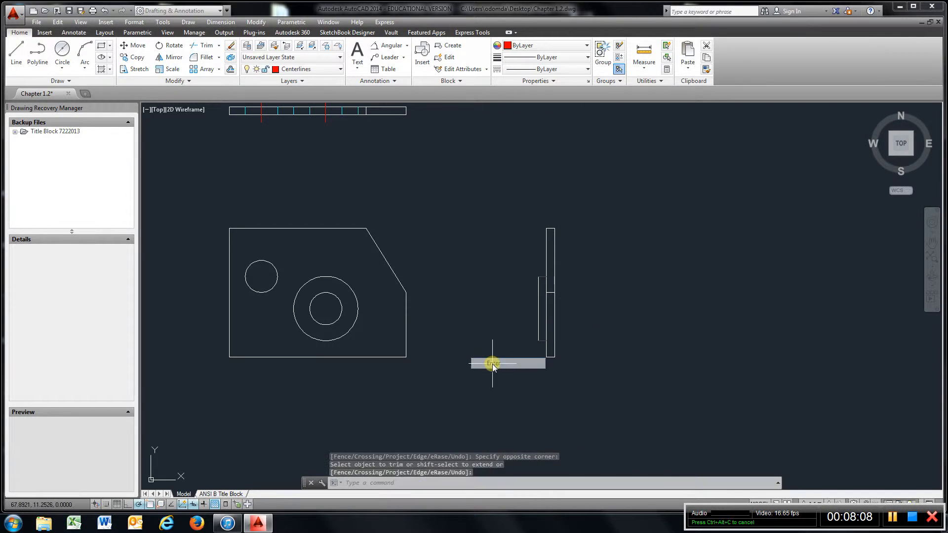
- Match the properties of the short offset vertical line onto the two short horizontal lines joining it to the plate
left_click(706, 69)
scroll(536, 374, "up", 6)
scroll(530, 351, "down", 4)
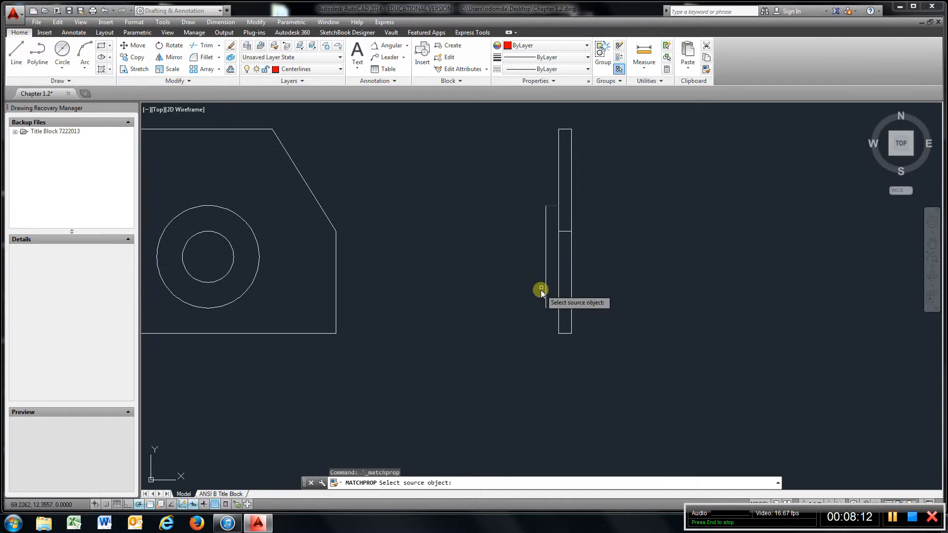
left_click(546, 285)
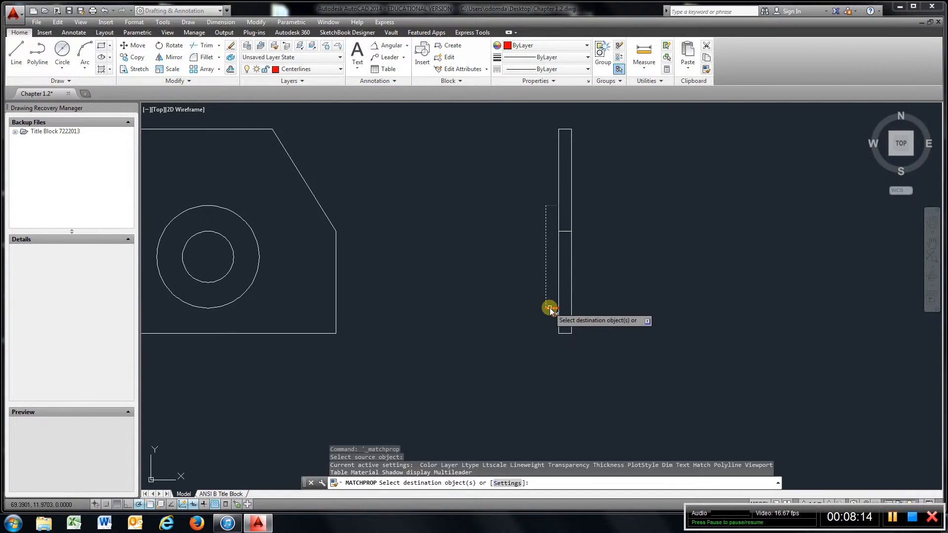
left_click(549, 308)
left_click(550, 206)
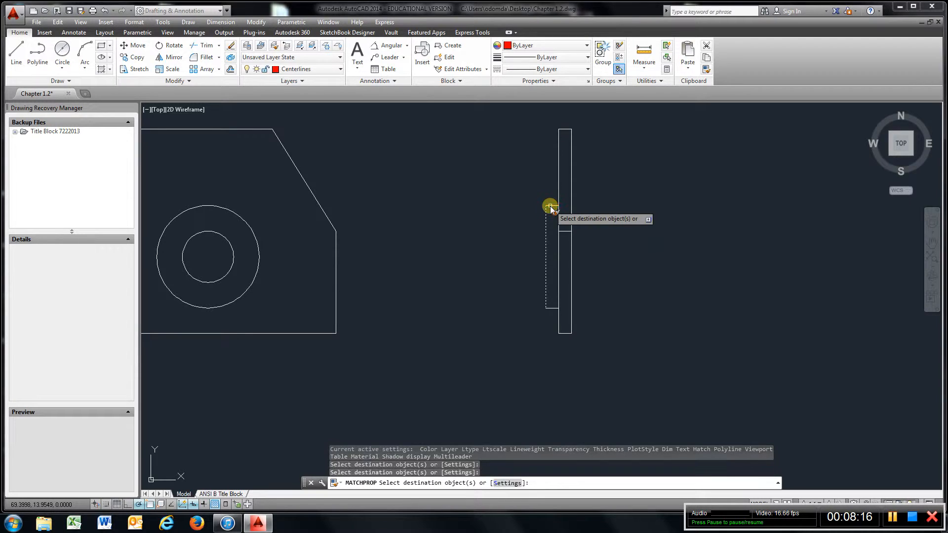
- Make Hiddenlines the current layer
left_click(340, 70)
left_click(301, 129)
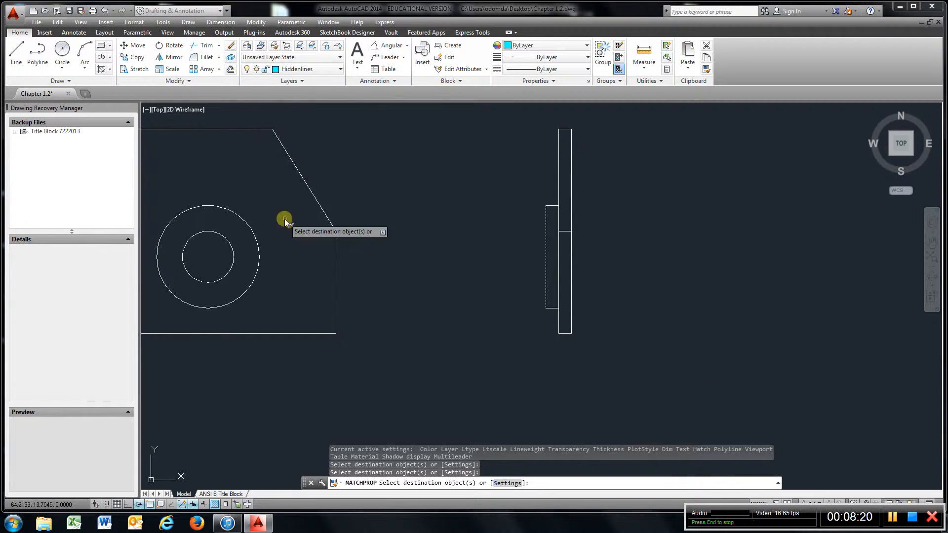
- Try a horizontal projection line from the top of the inner circle past the side view, and undo it
left_click(16, 57)
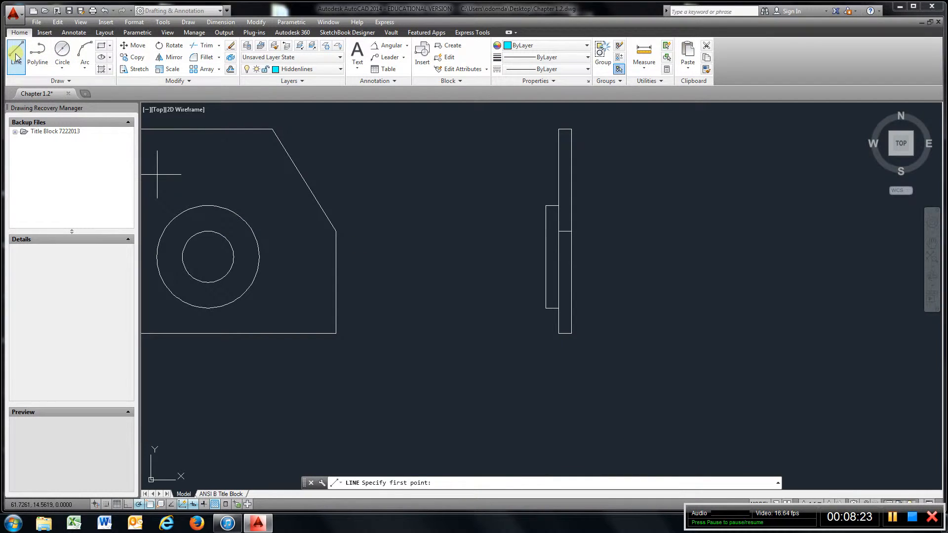
left_click(207, 231)
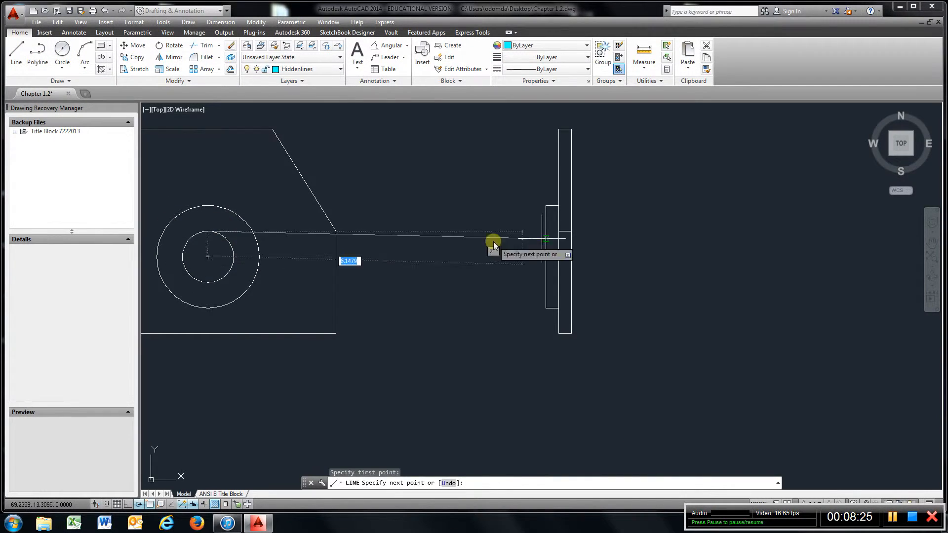
left_click(748, 232)
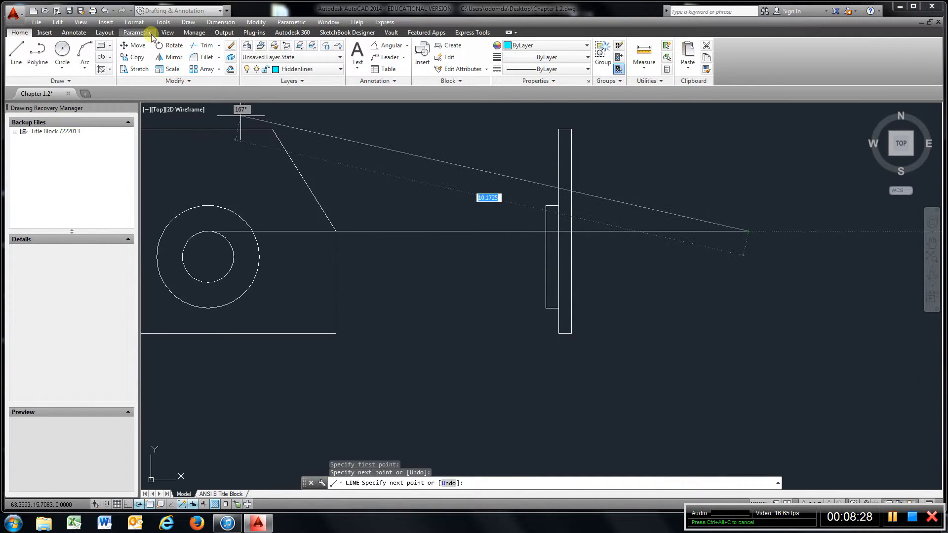
left_click(104, 11)
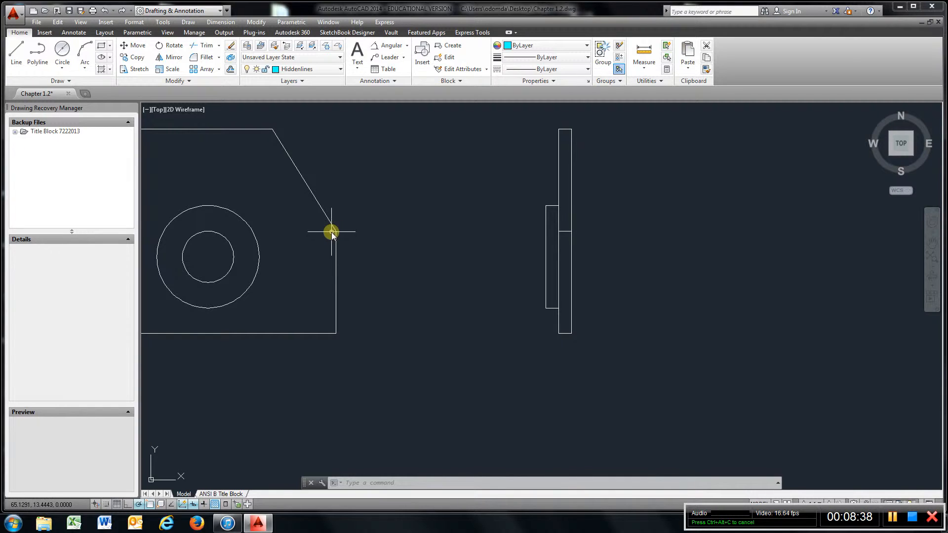
mouse_move(336, 232)
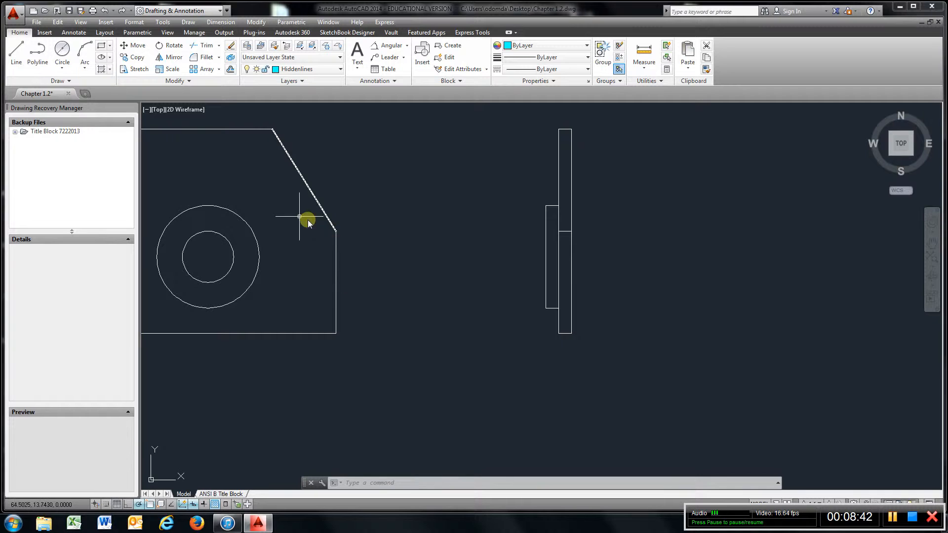
left_click(17, 49)
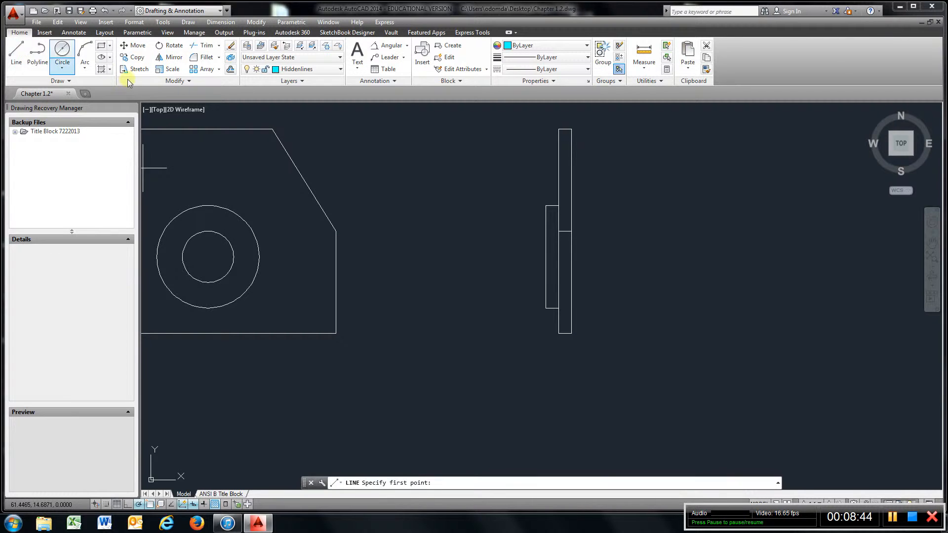
left_click(208, 205)
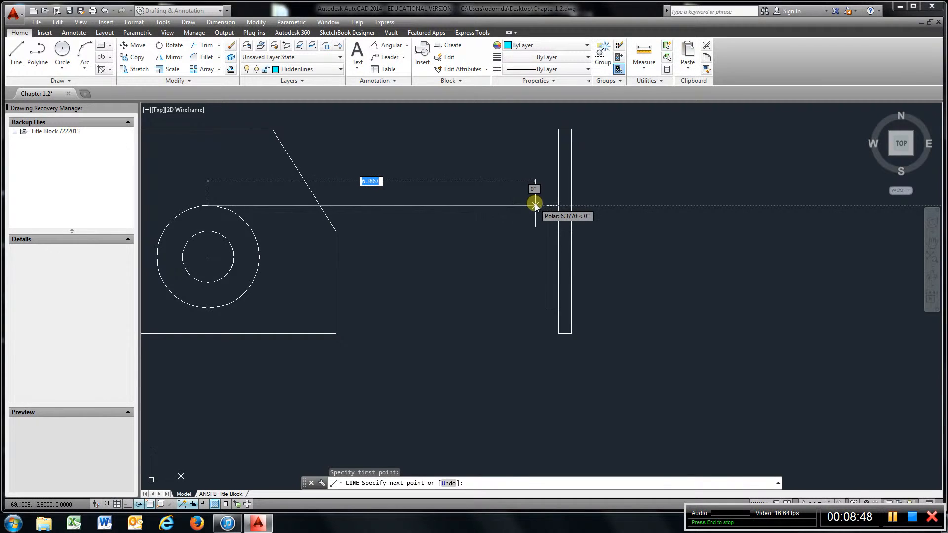
- Draw horizontal projection lines from the inner circle's top to the plate's left edge and from its bottom past the side view
left_click(18, 55)
left_click(208, 231)
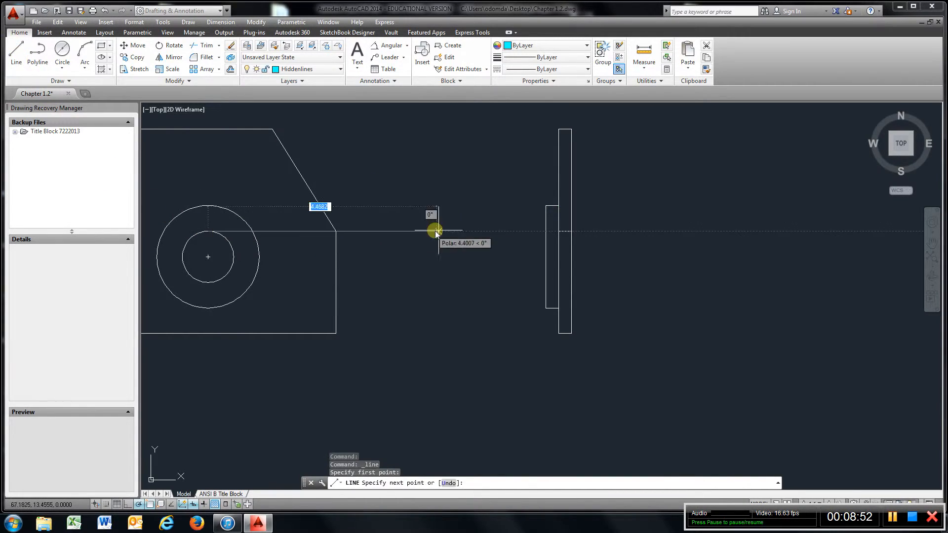
left_click(558, 231)
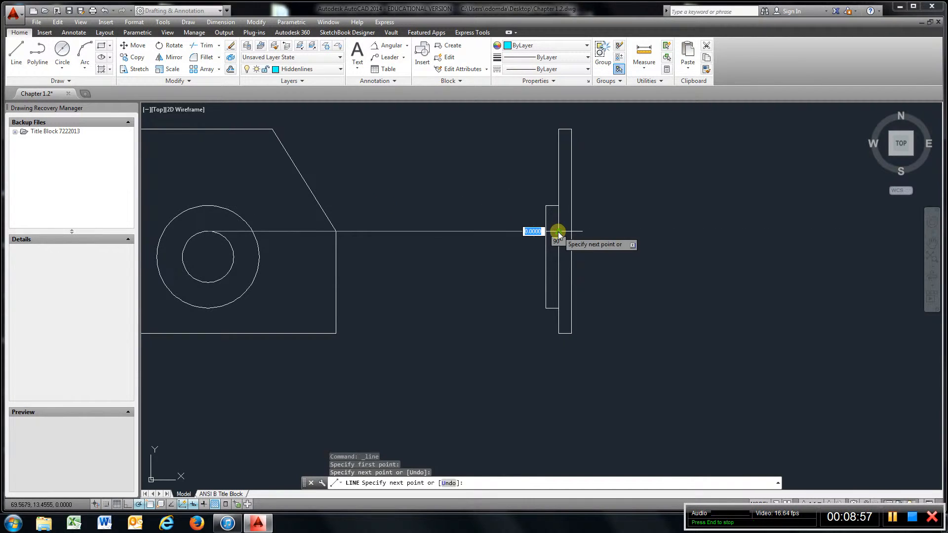
left_click(23, 57)
left_click(210, 286)
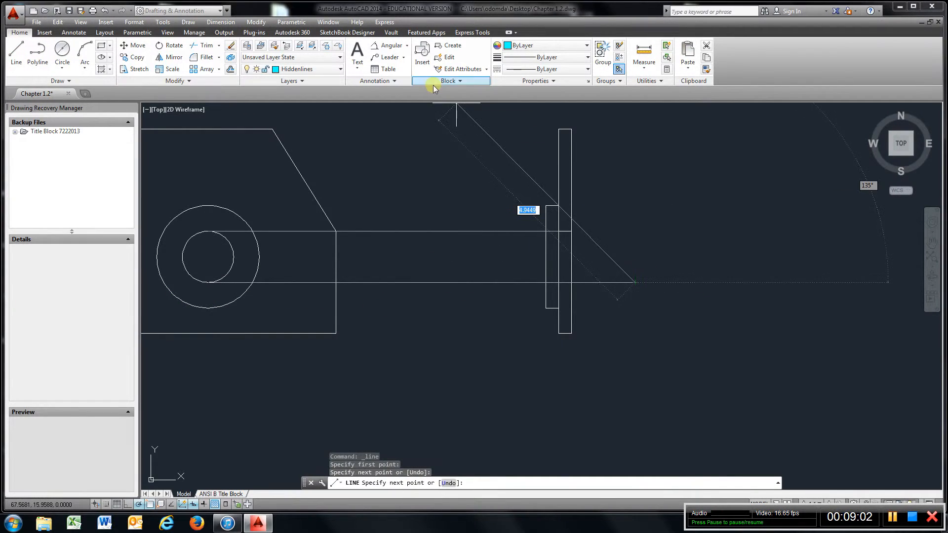
- Trim the lower projection line's overhang beyond the side view's outer right edge
left_click(200, 45)
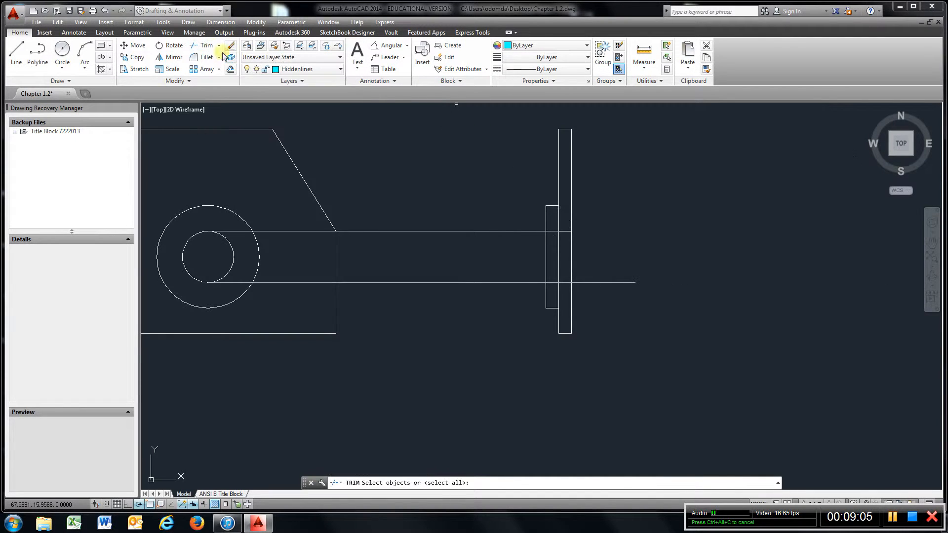
left_click(571, 222)
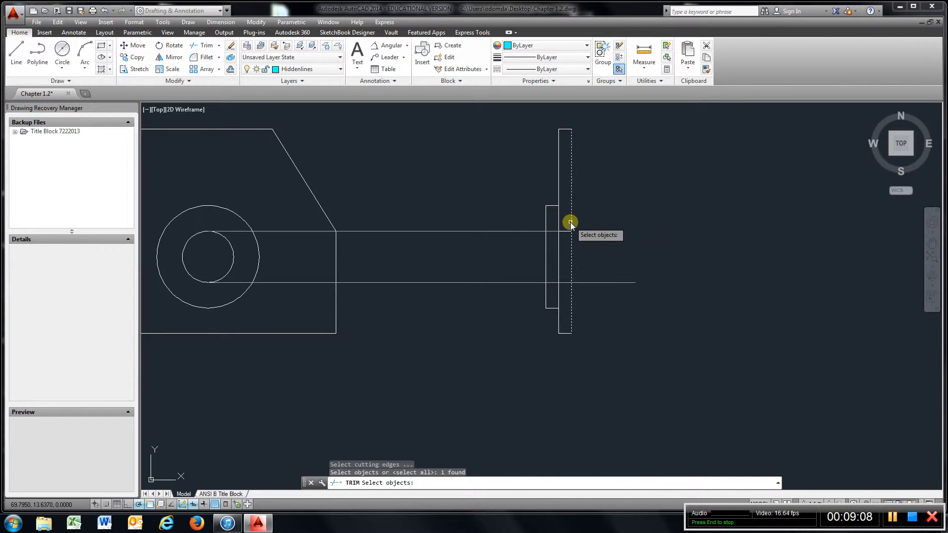
right_click(620, 203)
left_click(630, 240)
left_click(605, 295)
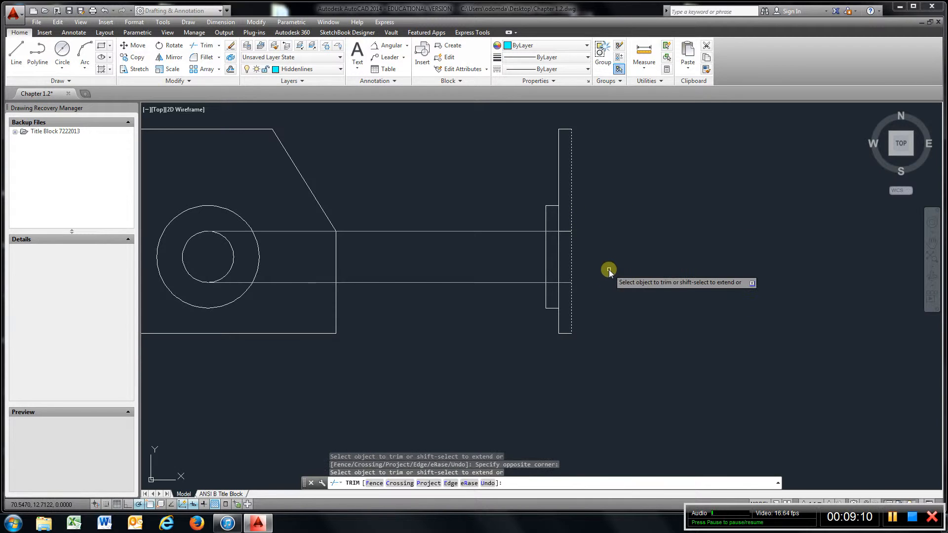
right_click(609, 270)
left_click(630, 276)
- Trim away both inner-circle projection lines between the front view and the left edge of the side view's raised boss
key("Return")
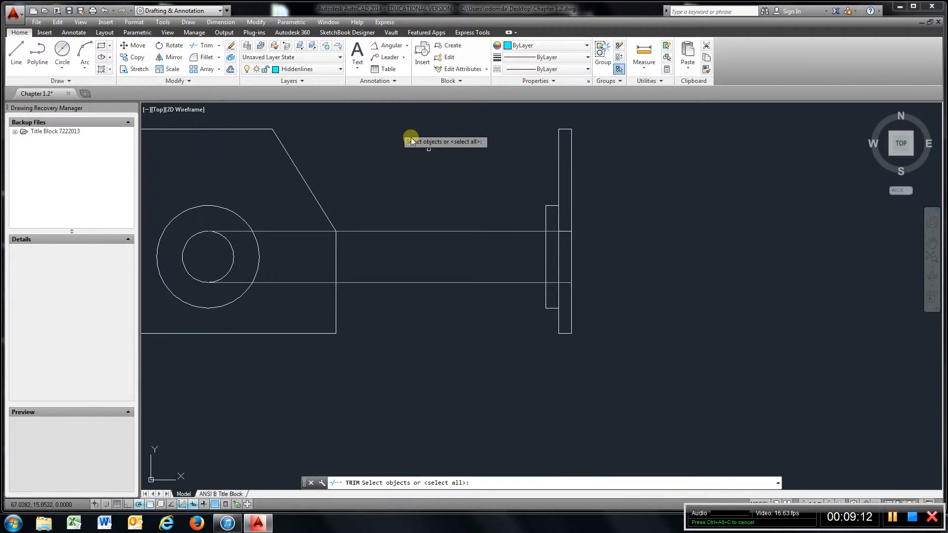
left_click(546, 222)
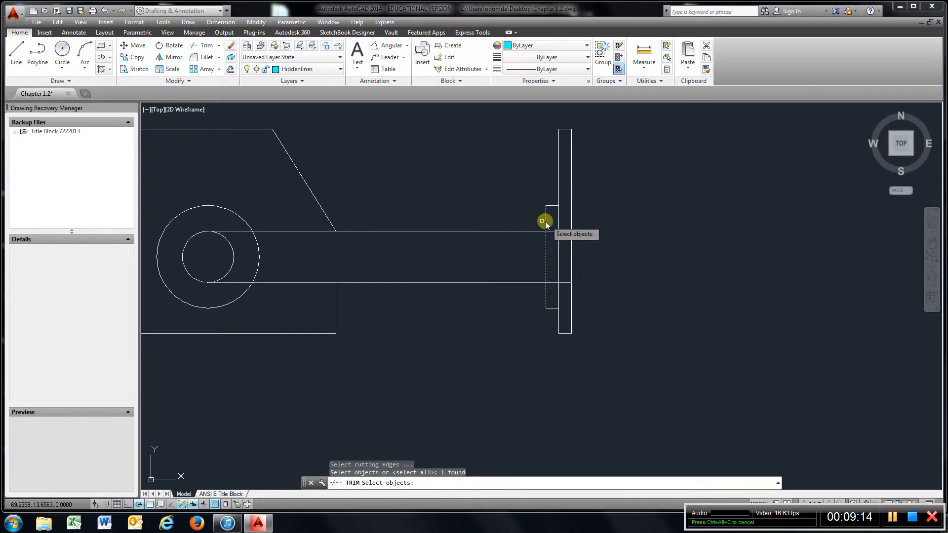
right_click(454, 185)
left_click(484, 189)
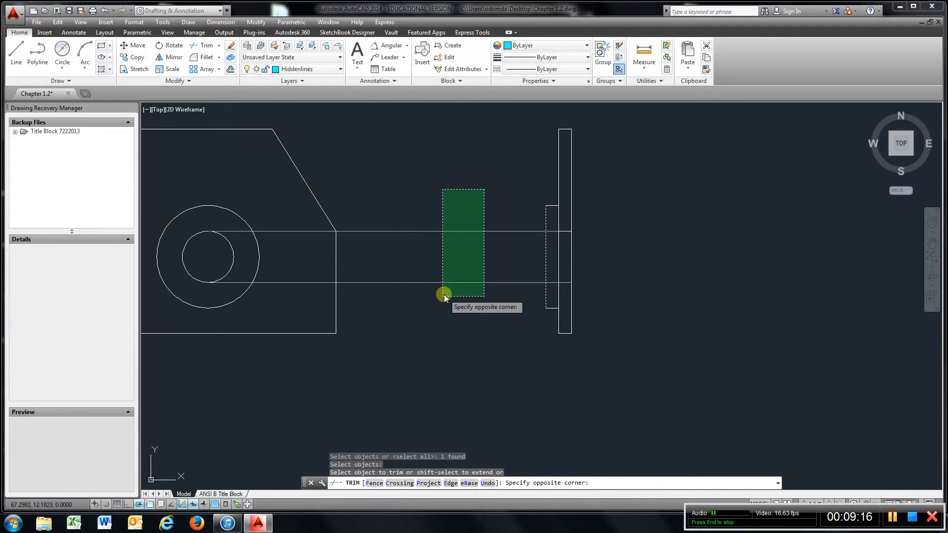
left_click(441, 296)
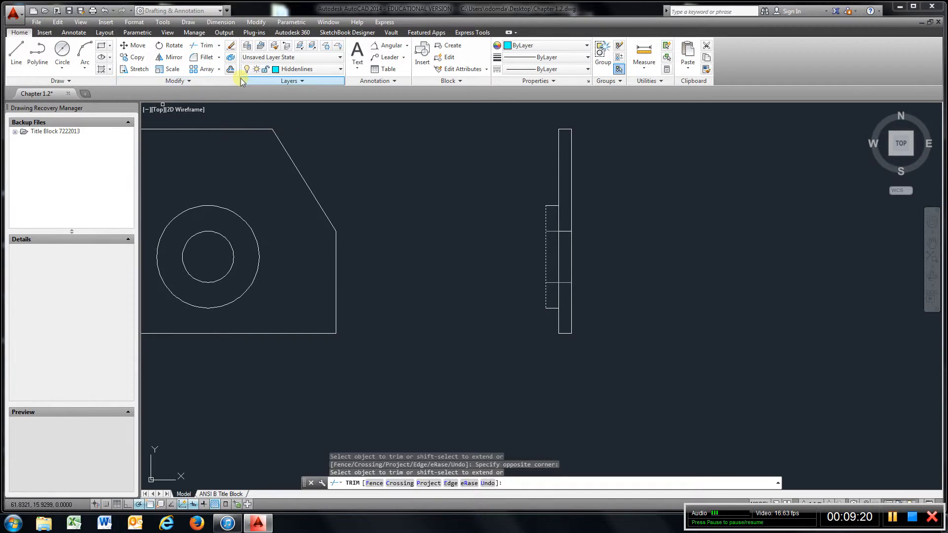
- Draw a horizontal projection line from the top of the small upper-left circle to past the side view
scroll(279, 268, "down", 2)
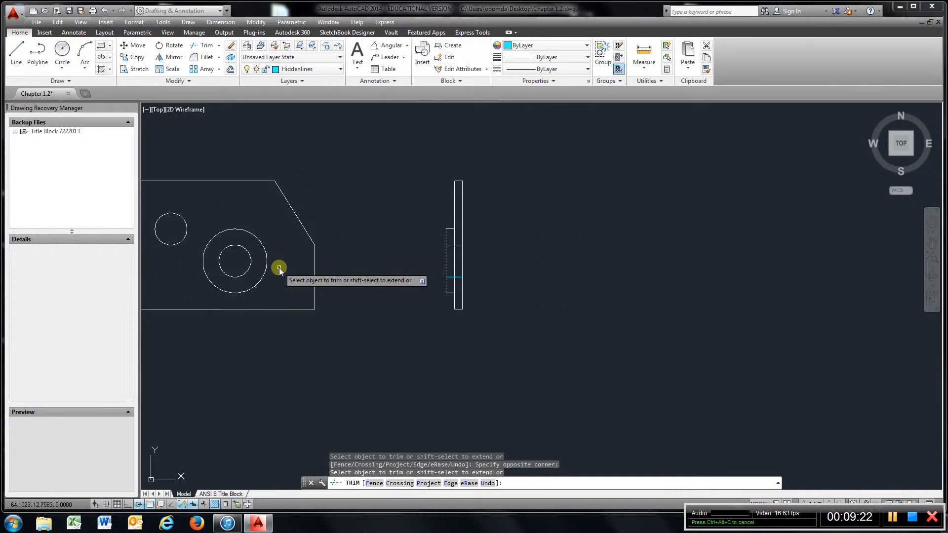
left_click(19, 53)
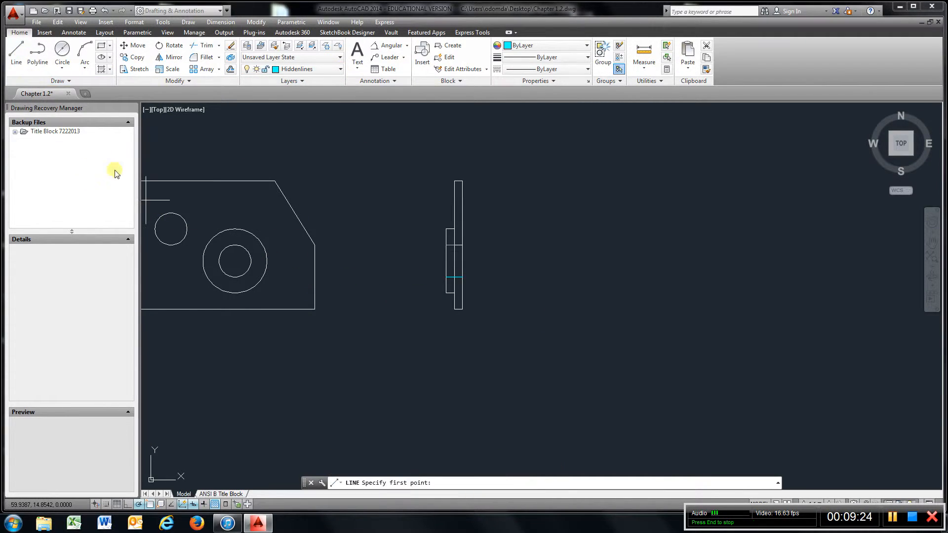
left_click(171, 213)
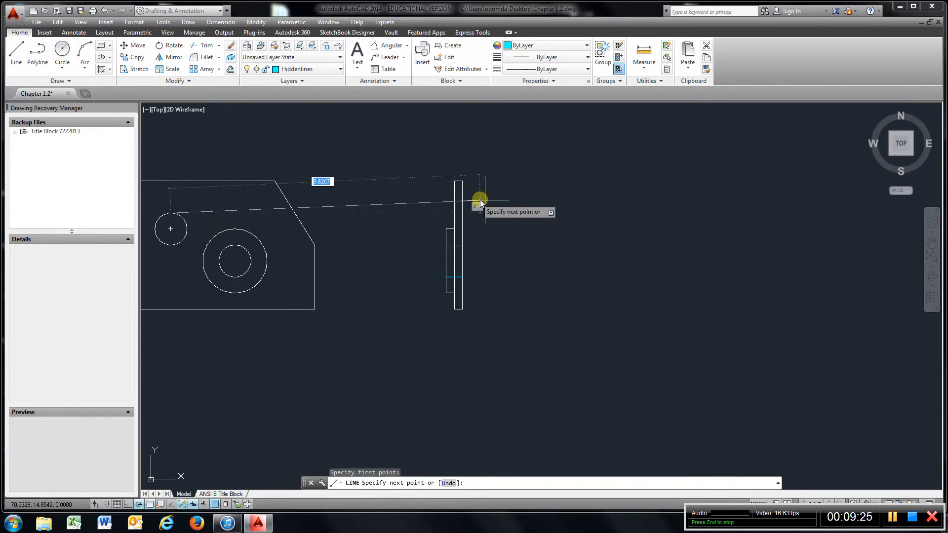
left_click(543, 212)
left_click(19, 53)
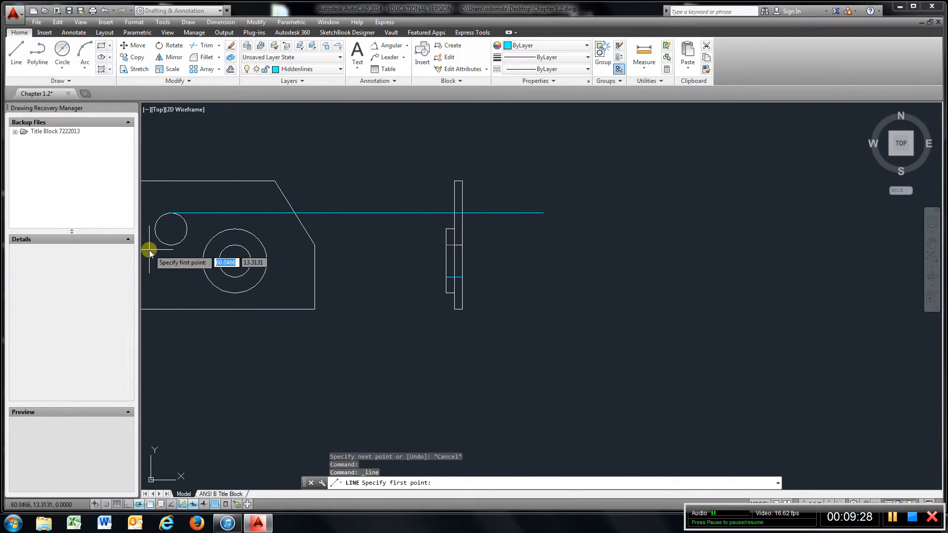
left_click(169, 246)
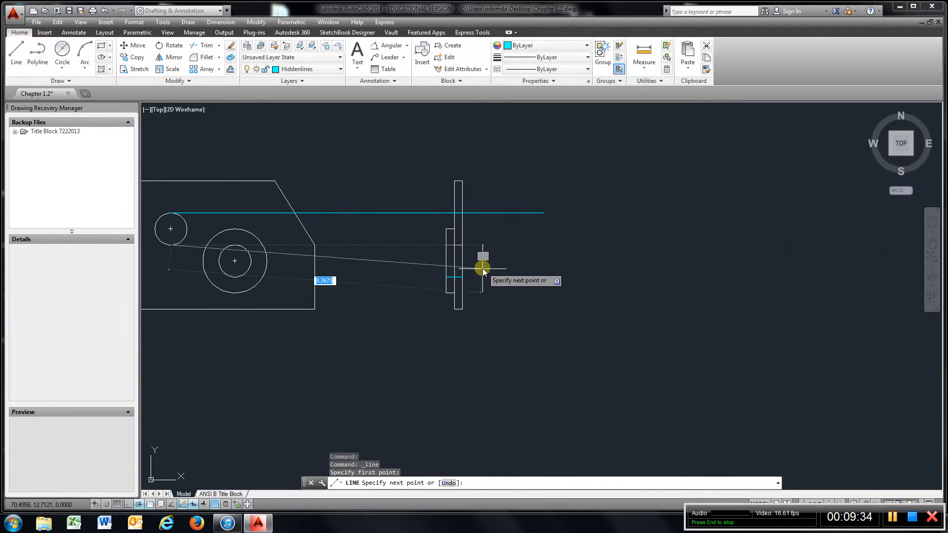
scroll(446, 246, "up", 5)
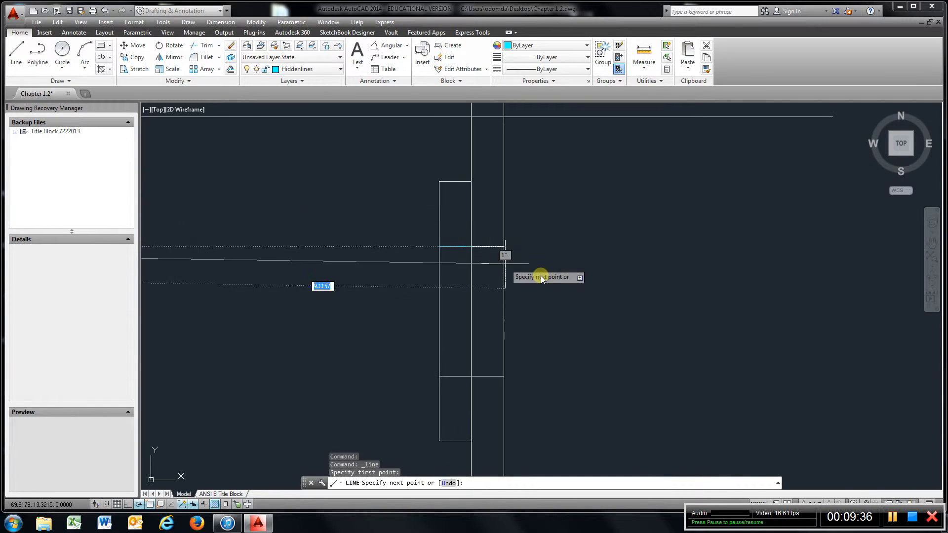
scroll(216, 328, "down", 6)
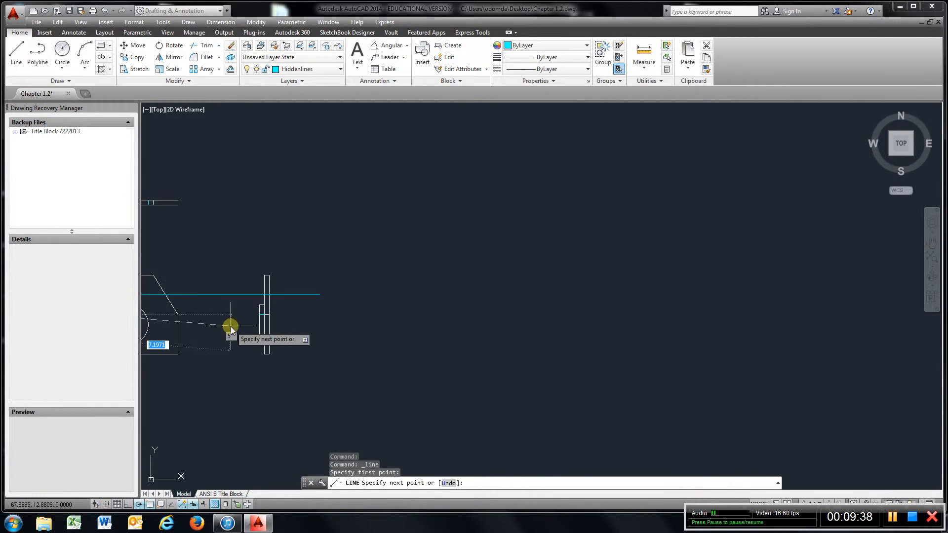
middle_click_drag(231, 329, 429, 321)
key("Escape")
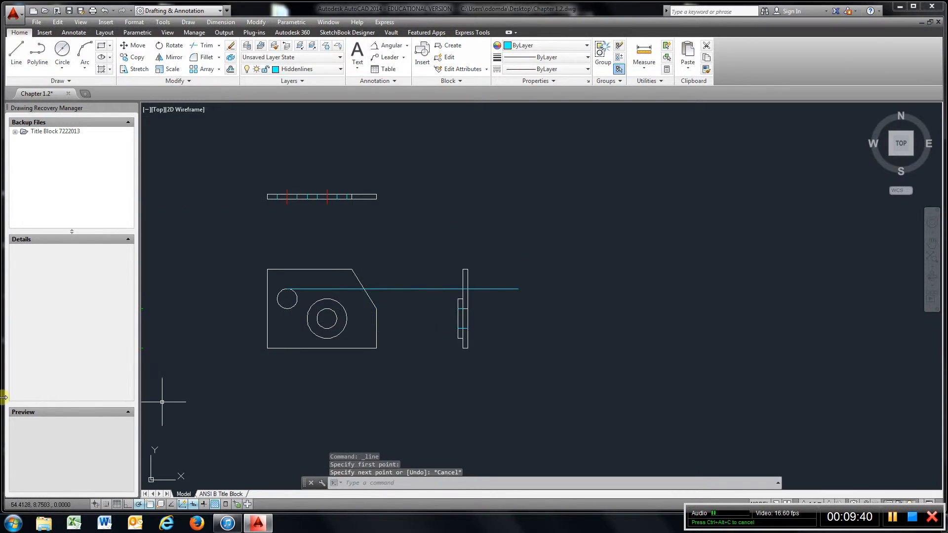
- Trim the small circle's projection line on both sides so only the segment between the side view's plate edges remains
scroll(479, 270, "up", 3)
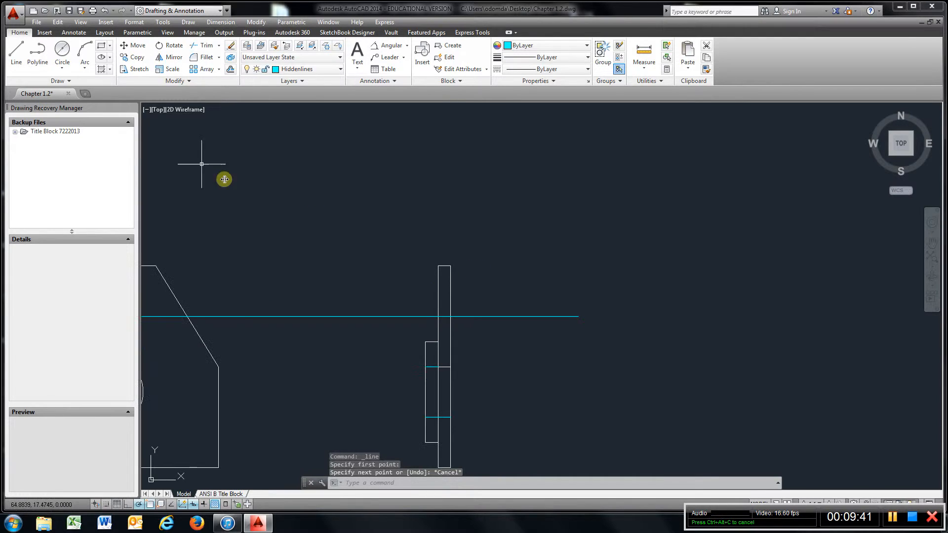
left_click(202, 49)
left_click(469, 302)
left_click(419, 300)
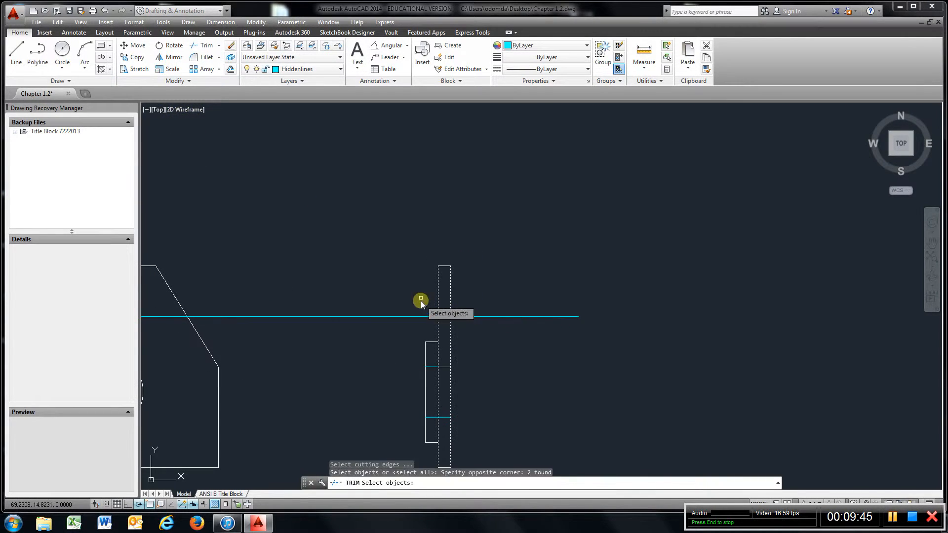
key("Return")
left_click(417, 290)
left_click(391, 322)
left_click(498, 290)
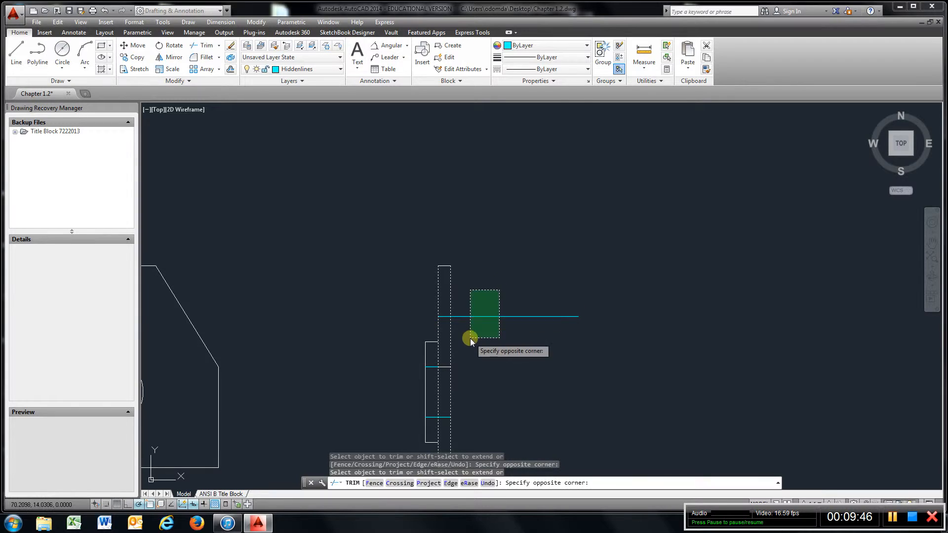
left_click(469, 334)
right_click(470, 332)
left_click(491, 336)
- Offset the top view's lower horizontal edge downward by 0.25
scroll(390, 365, "down", 2)
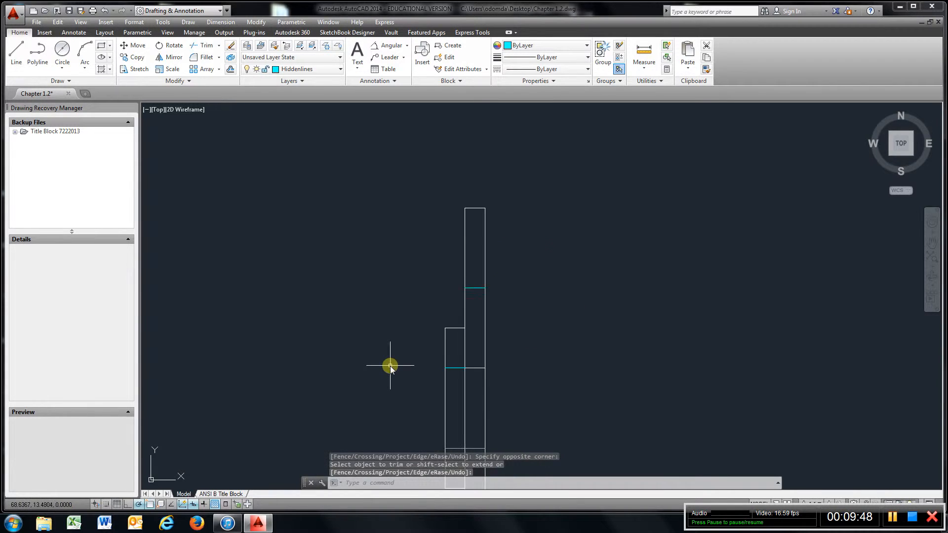
middle_click_drag(390, 365, 449, 341)
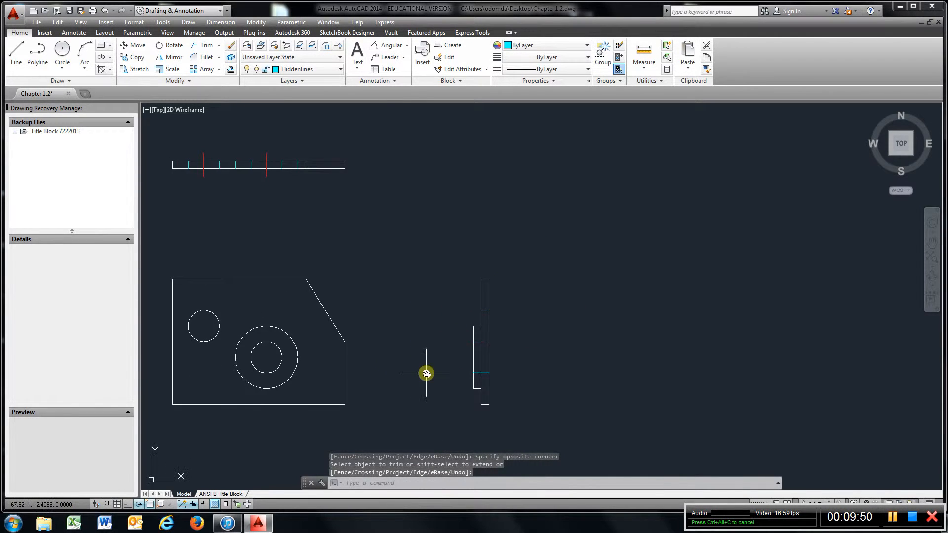
left_click(230, 70)
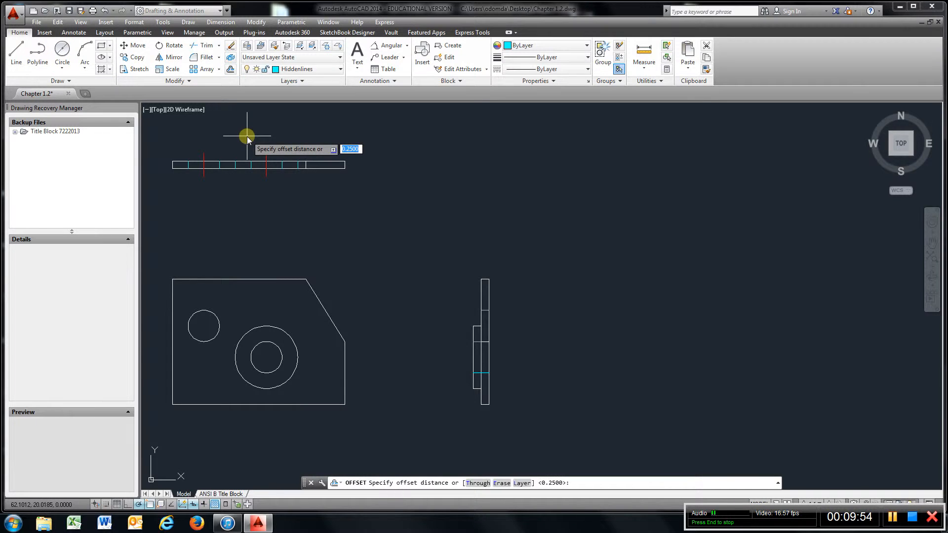
key("Return")
left_click(323, 169)
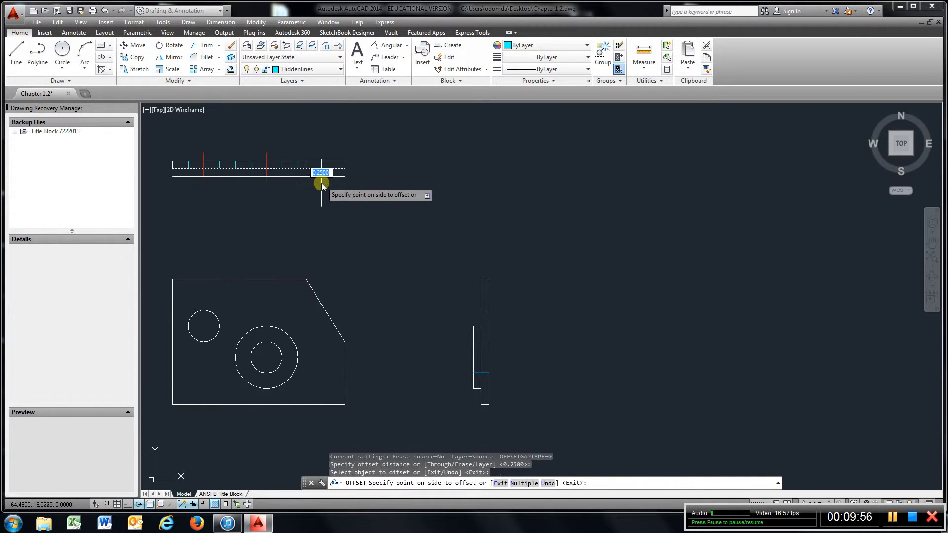
left_click(322, 185)
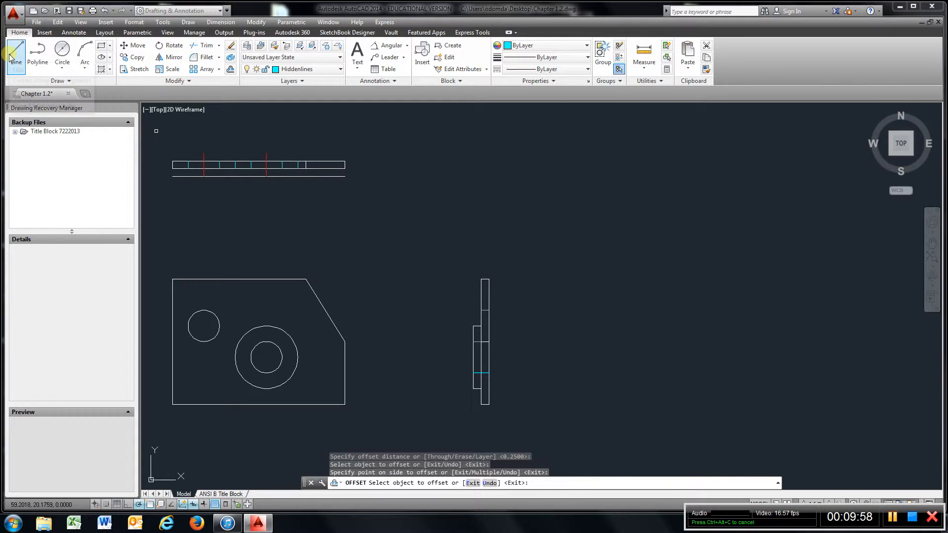
- On the Objectlines layer, draw vertical projection lines from the outer circle's right and left quadrants to the top view's lower plate edge
left_click(340, 70)
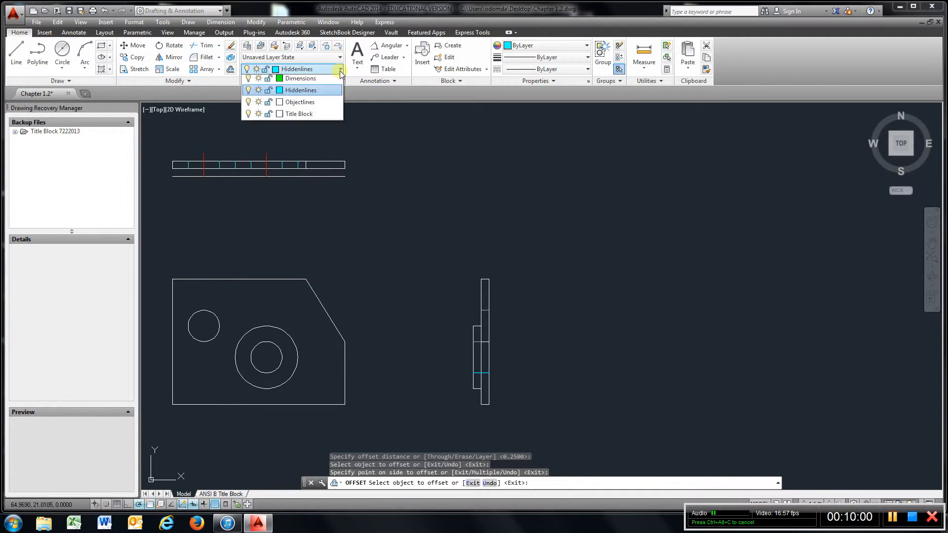
left_click(306, 142)
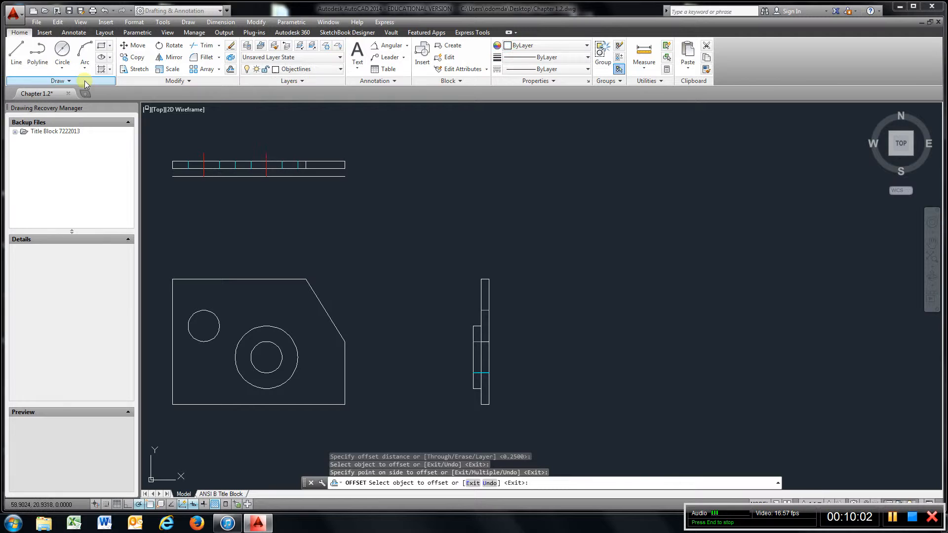
left_click(17, 51)
left_click(297, 357)
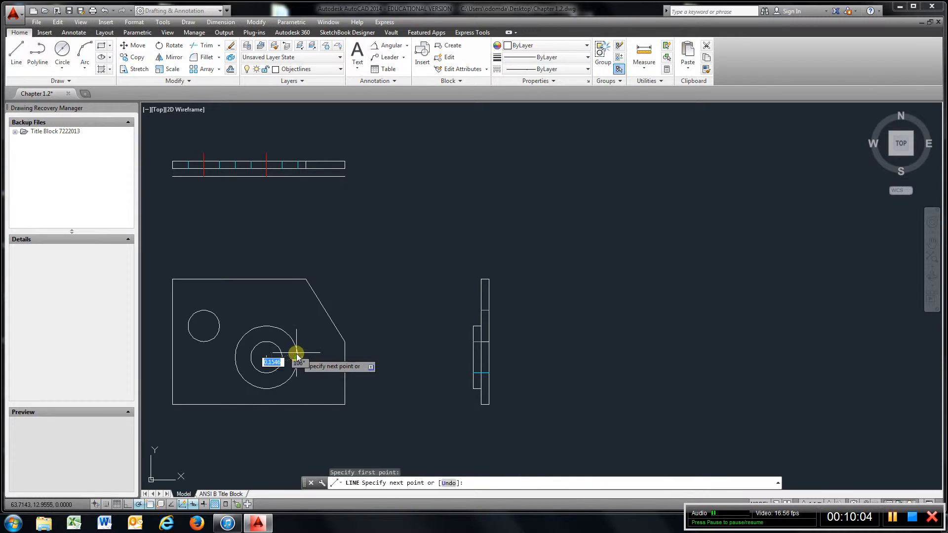
left_click(297, 171)
key("Escape")
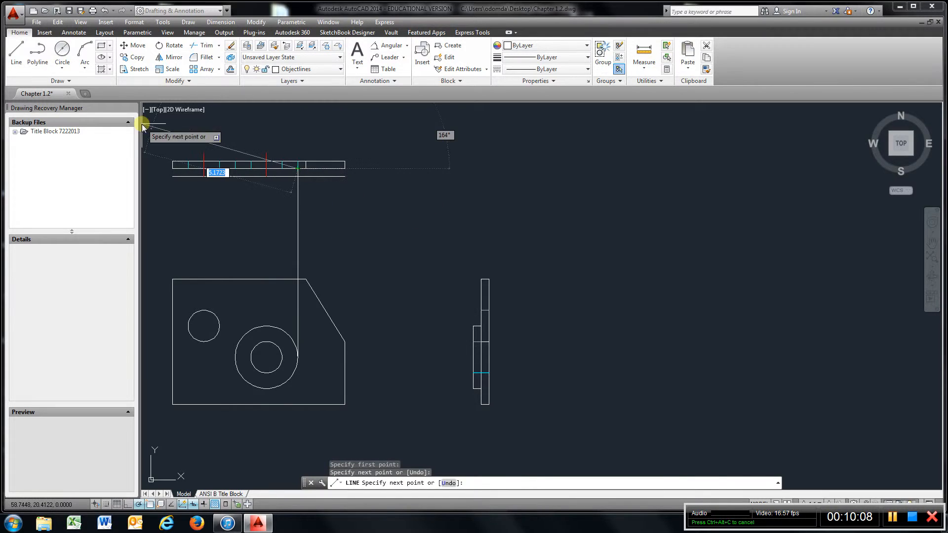
left_click(17, 51)
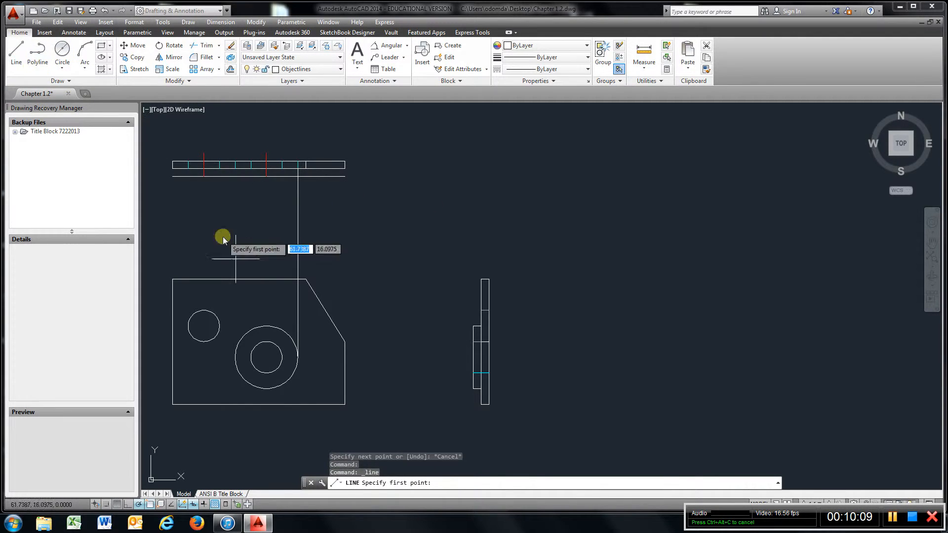
left_click(236, 356)
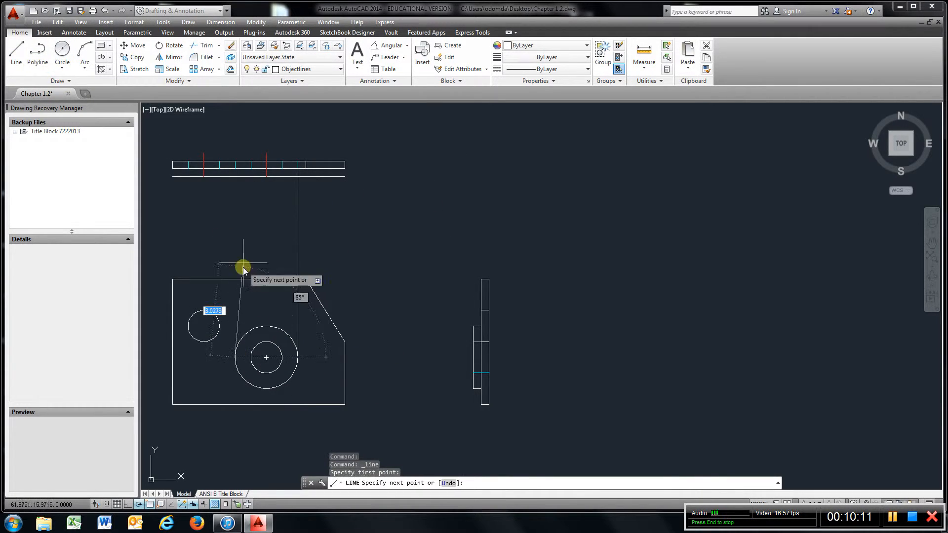
left_click(234, 168)
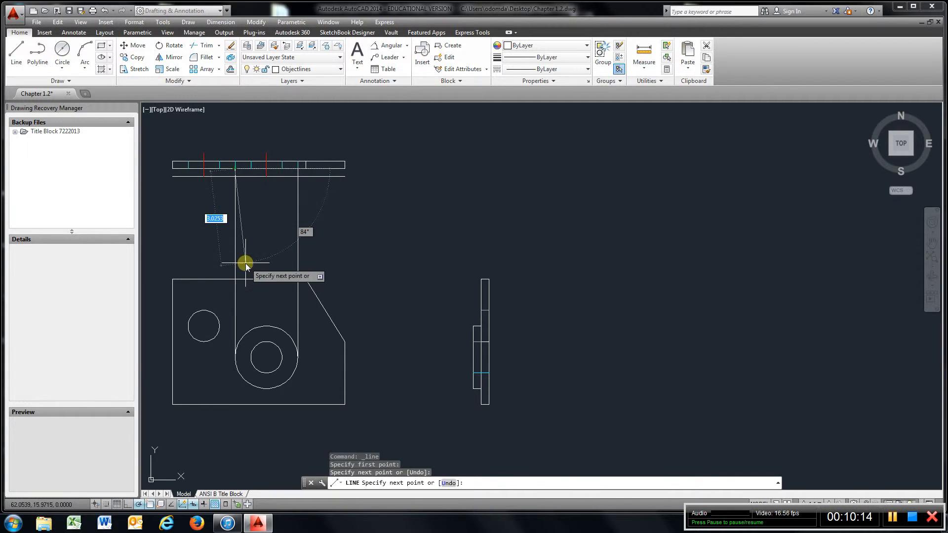
- Trim both ends of the offset line in the top view outside the two vertical projection lines
left_click(206, 47)
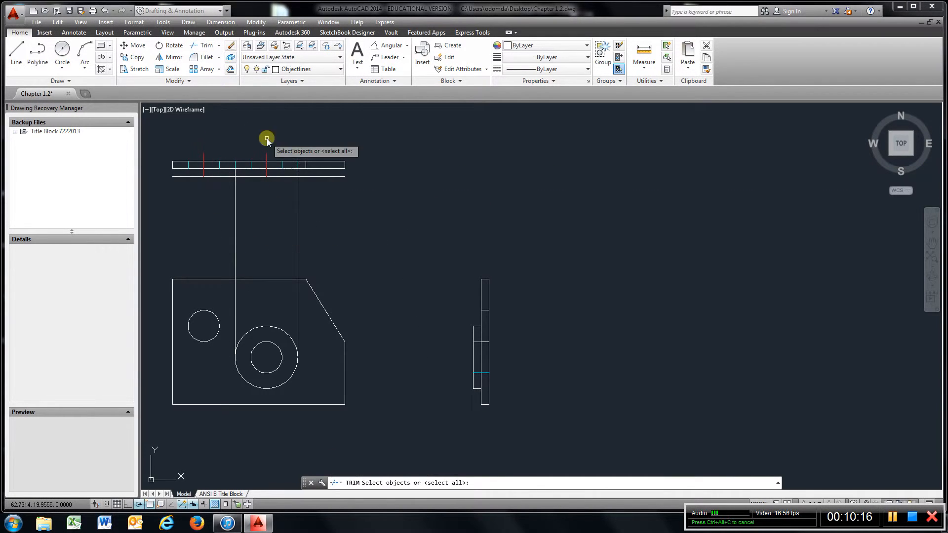
left_click(313, 205)
left_click(217, 217)
key("Return")
left_click(218, 176)
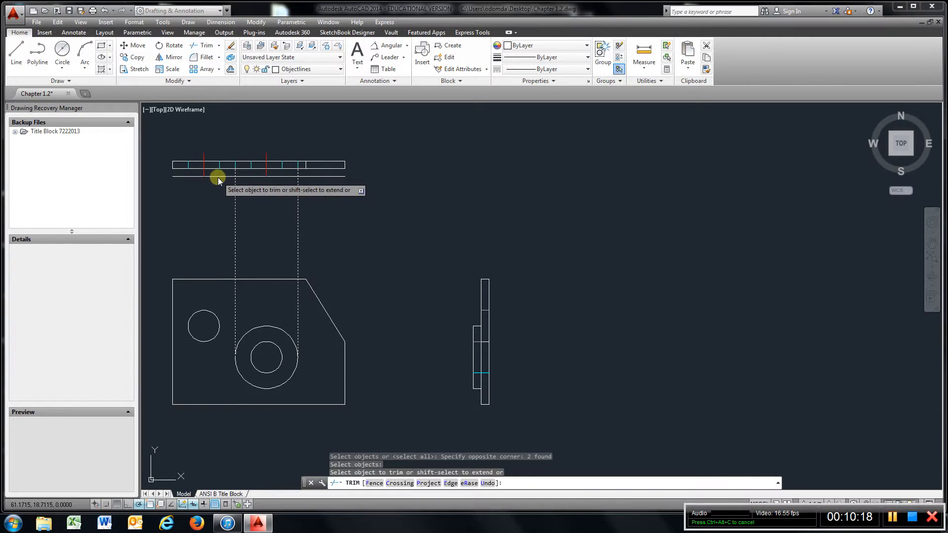
left_click(318, 176)
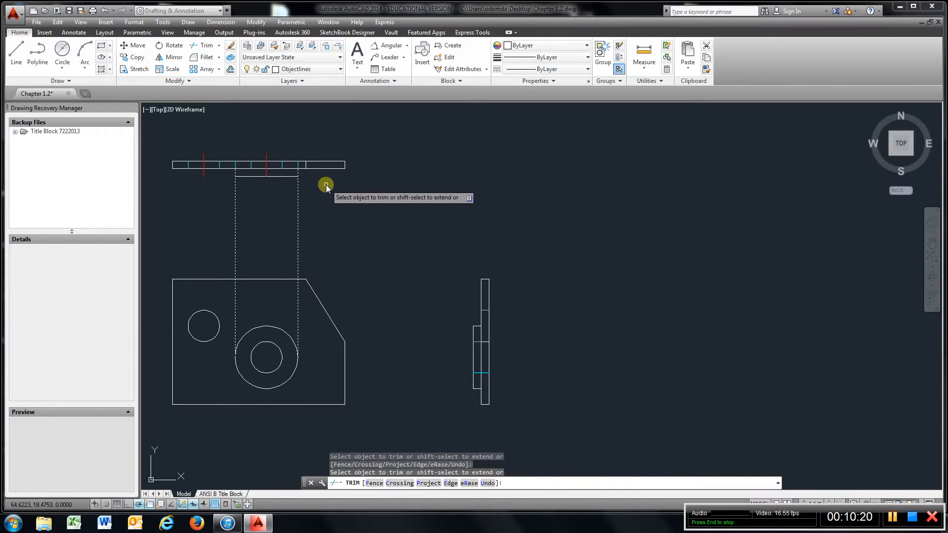
- Trim both vertical projection lines below the boss's lower edge in the top view, using that edge as the cutting edge
left_click(202, 45)
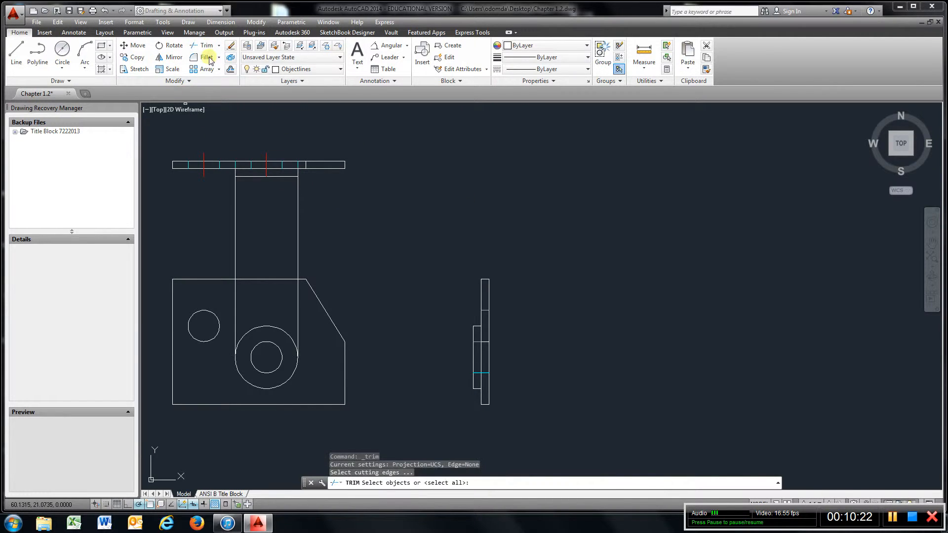
left_click(286, 176)
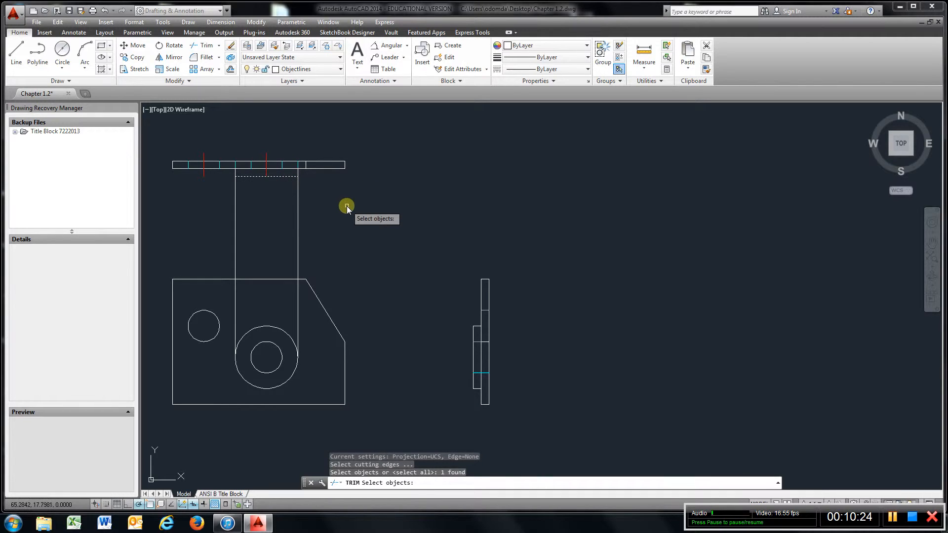
key("Return")
left_click(336, 218)
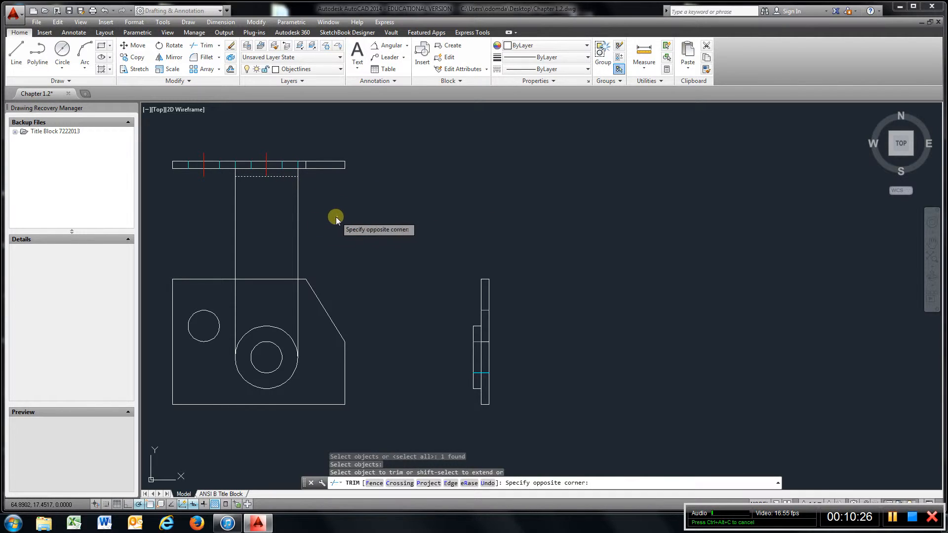
left_click(207, 265)
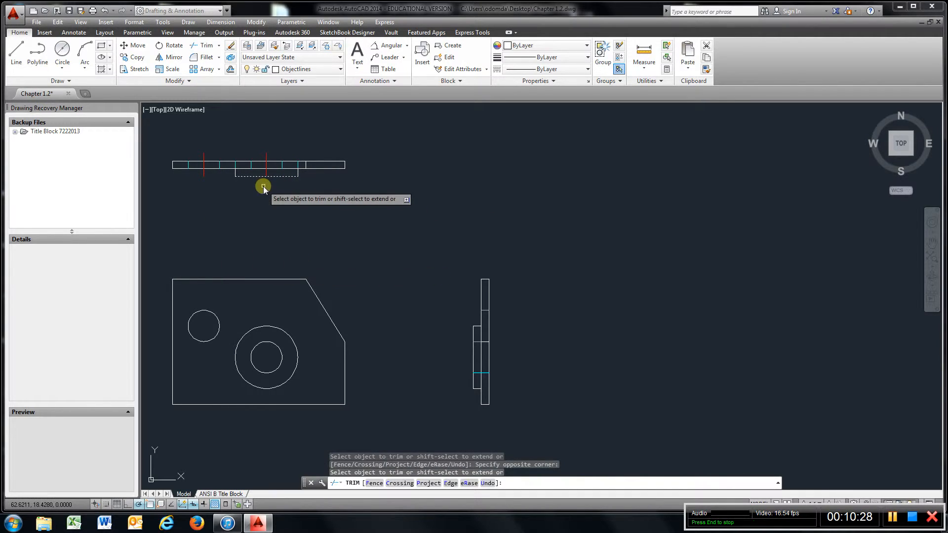
key("Escape")
- Offset the boss's lower horizontal edge in the top view downward by 0.25 as a helper line
scroll(260, 177, "up", 2)
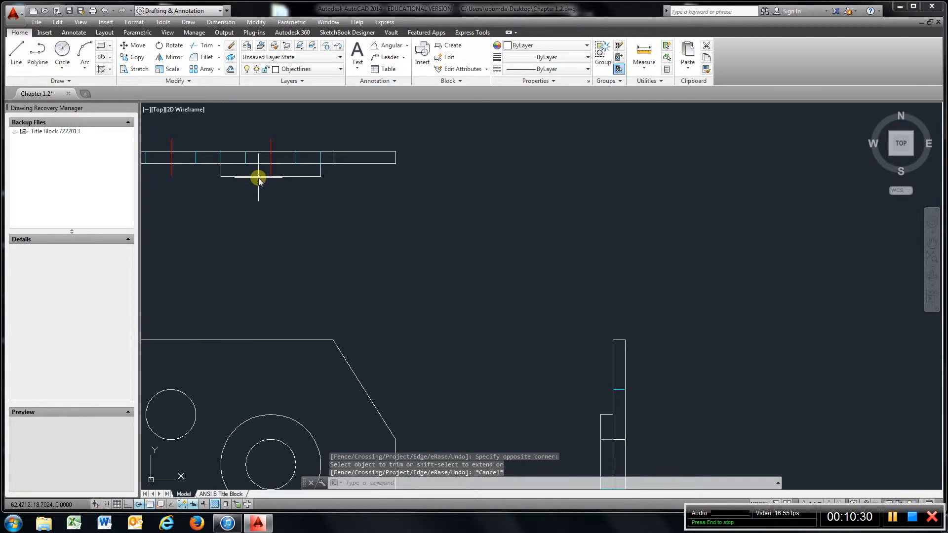
scroll(258, 178, "up", 4)
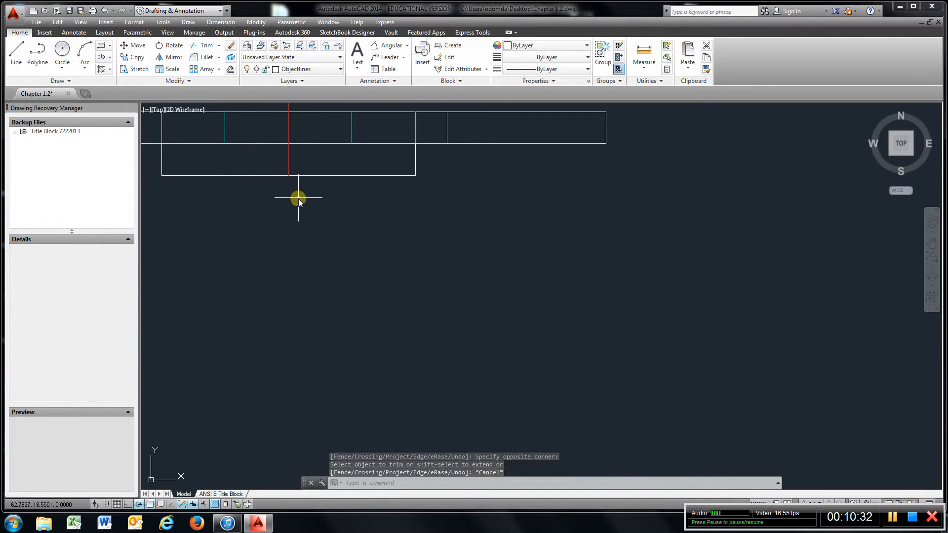
left_click(230, 69)
key("Return")
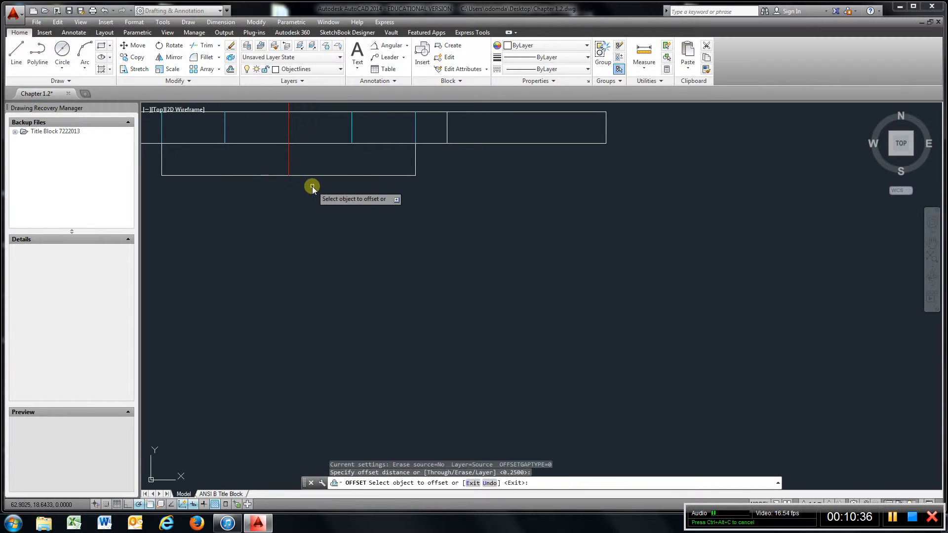
left_click(312, 176)
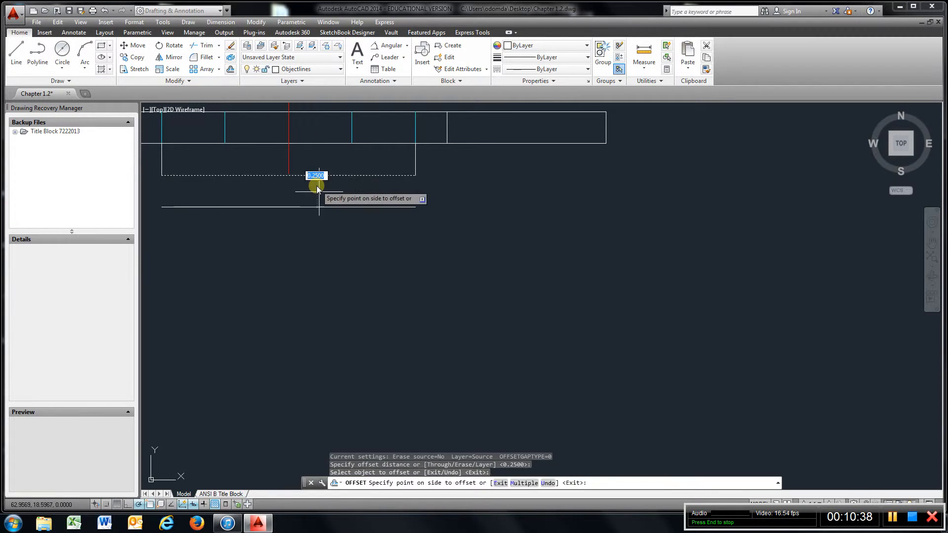
left_click(334, 221)
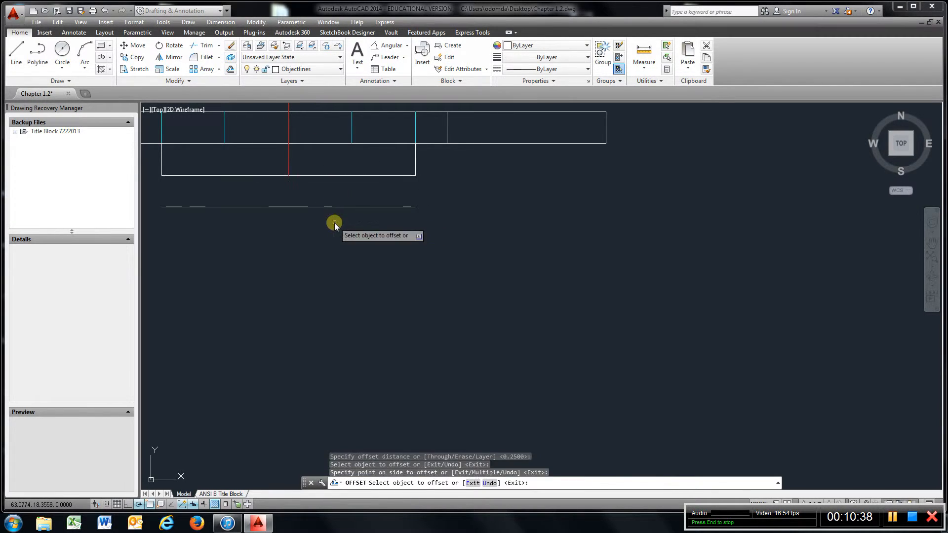
- Extend the larger feature's red centerline in the top view down to the offset helper line
left_click(221, 49)
left_click(205, 61)
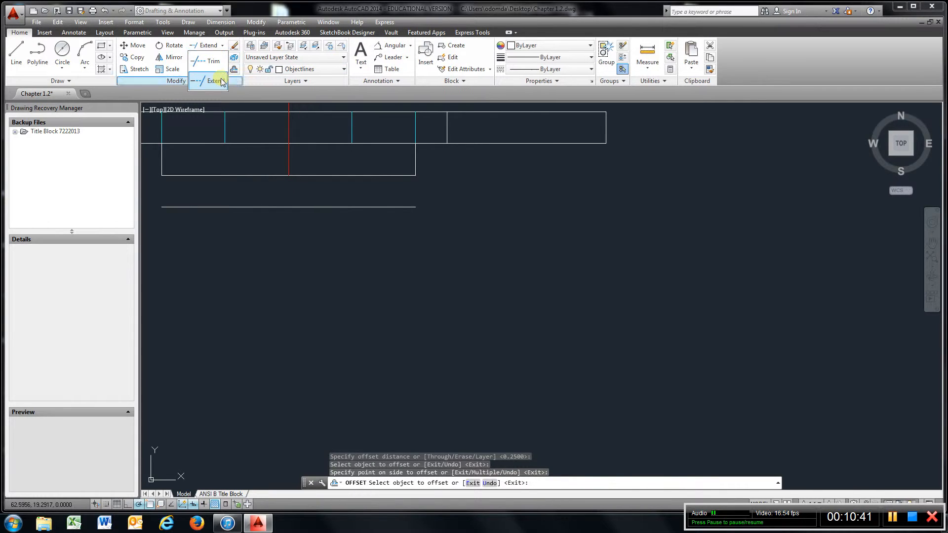
left_click(318, 207)
key("Return")
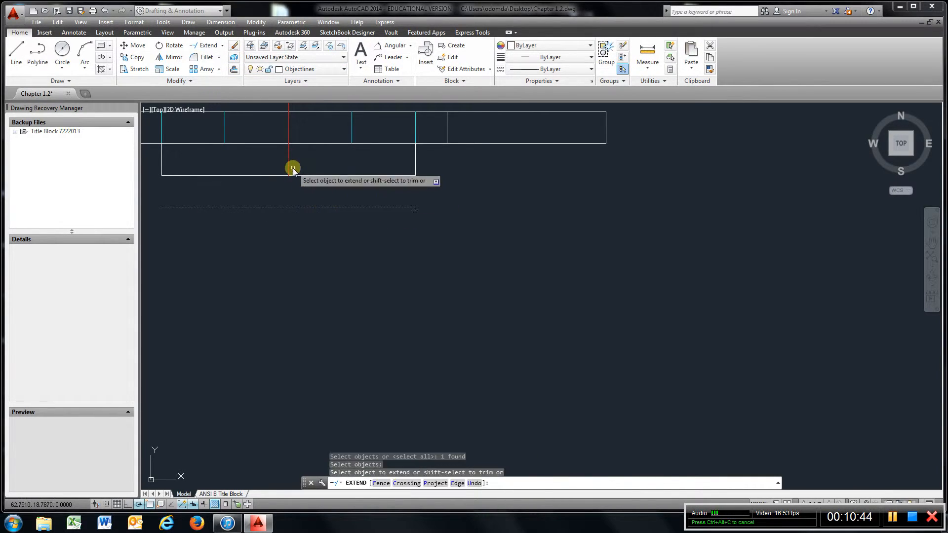
left_click(289, 165)
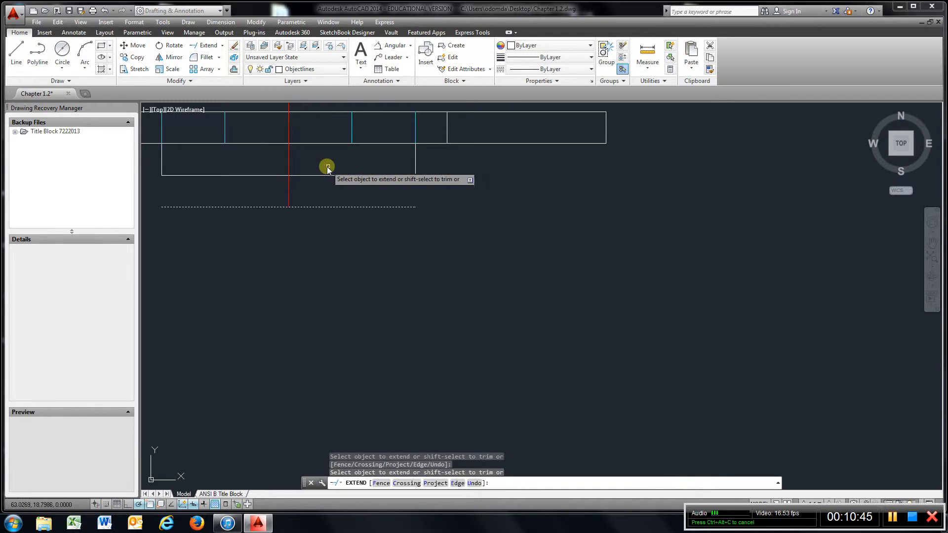
- Erase the offset helper line below the boss in the top view
left_click(234, 46)
left_click(367, 207)
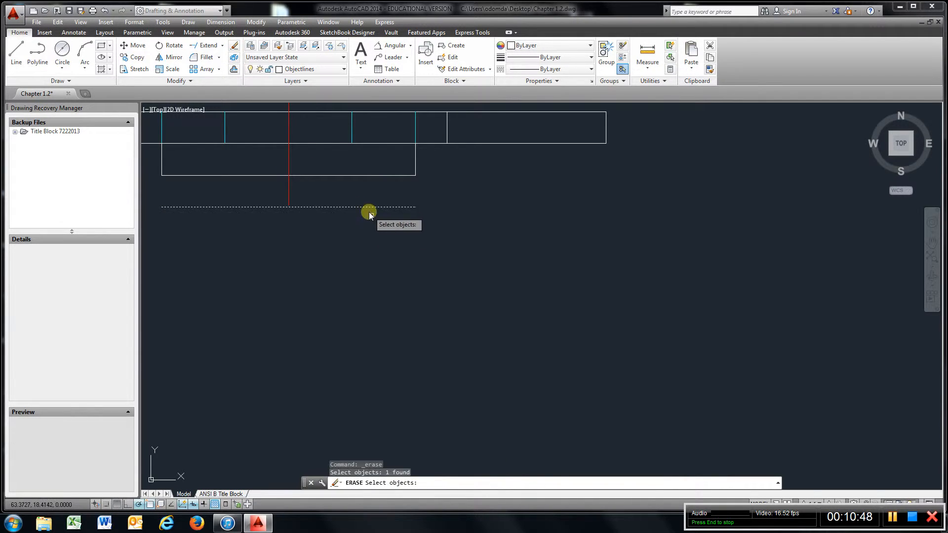
key("Return")
- Extend the two hidden lines of the boss's inner hole in the top view down to the boss's lower edge
scroll(384, 225, "down", 5)
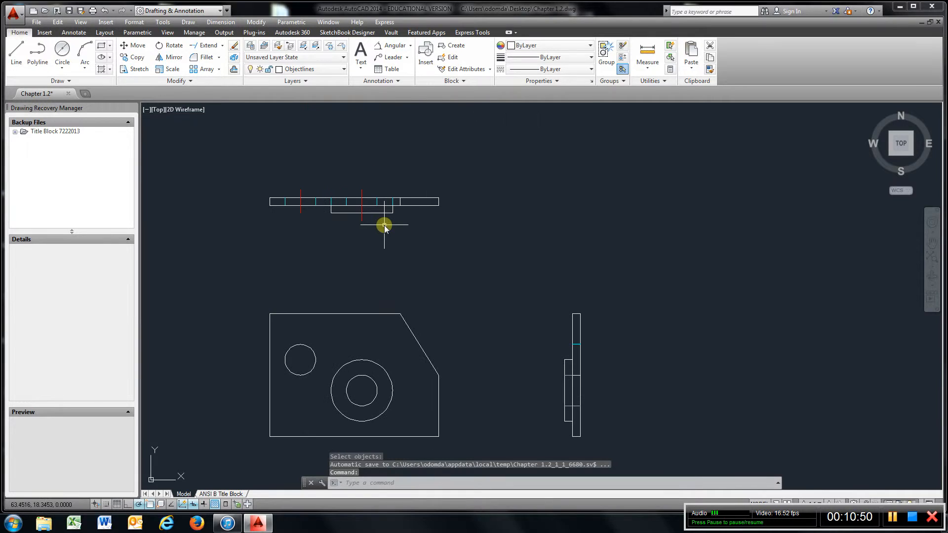
scroll(373, 246, "up", 2)
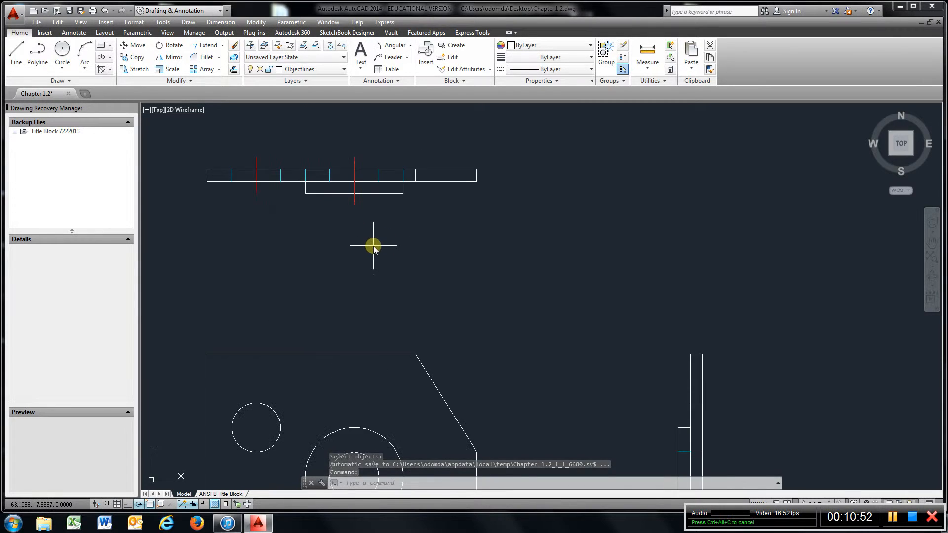
left_click(203, 44)
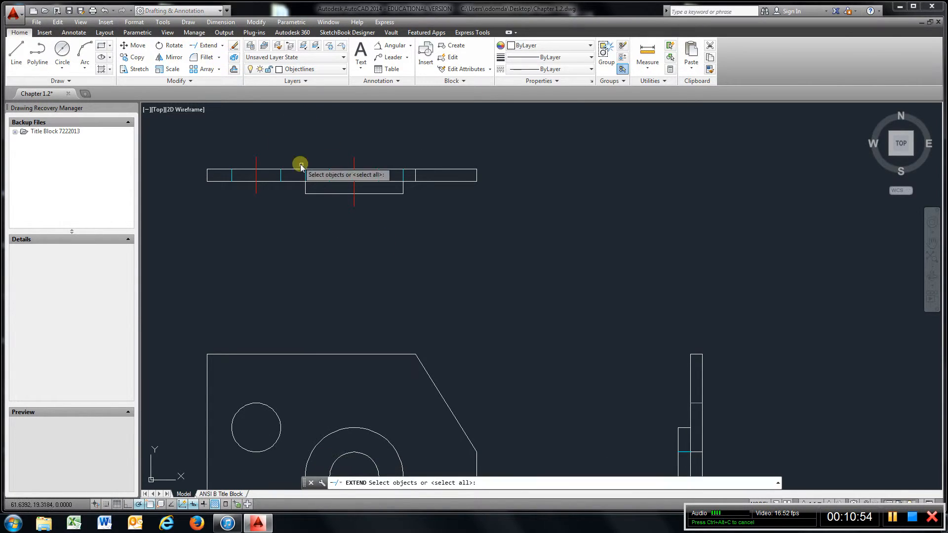
left_click(331, 193)
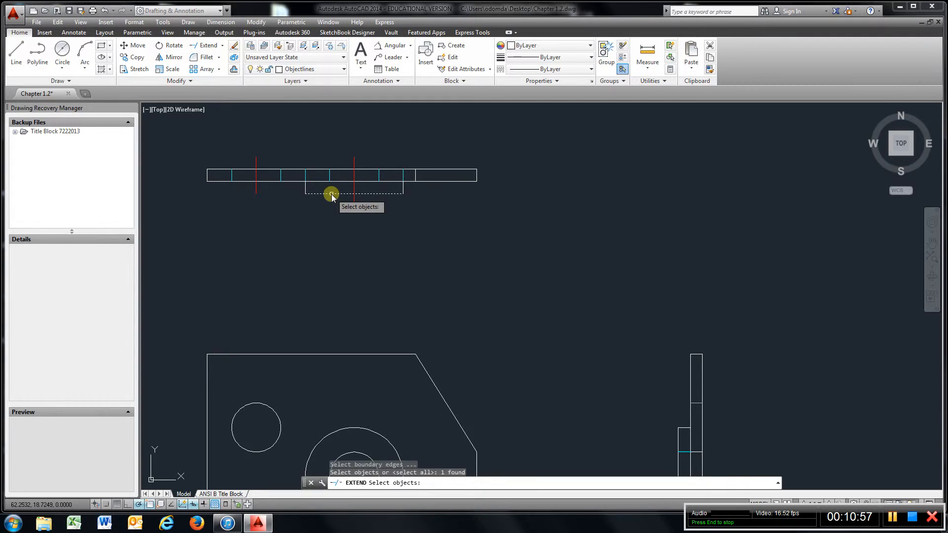
key("Return")
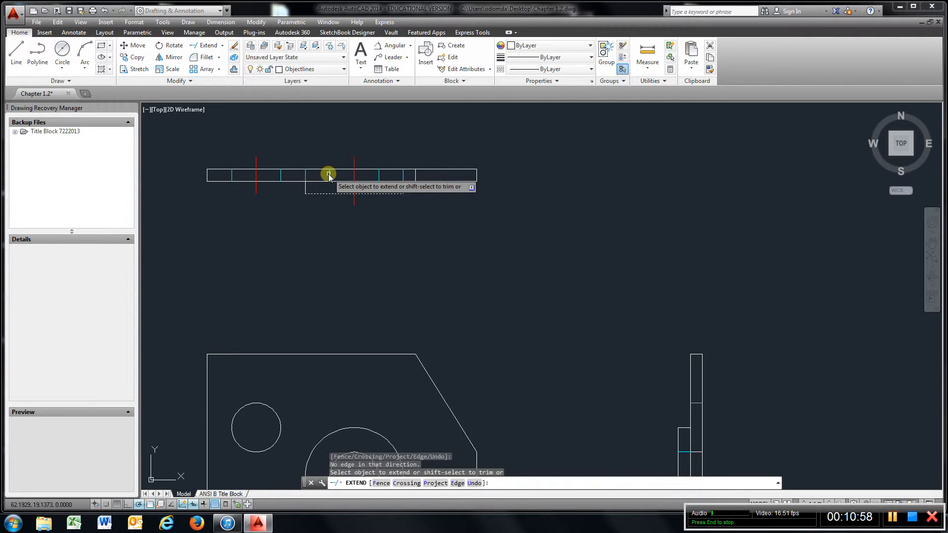
left_click(328, 178)
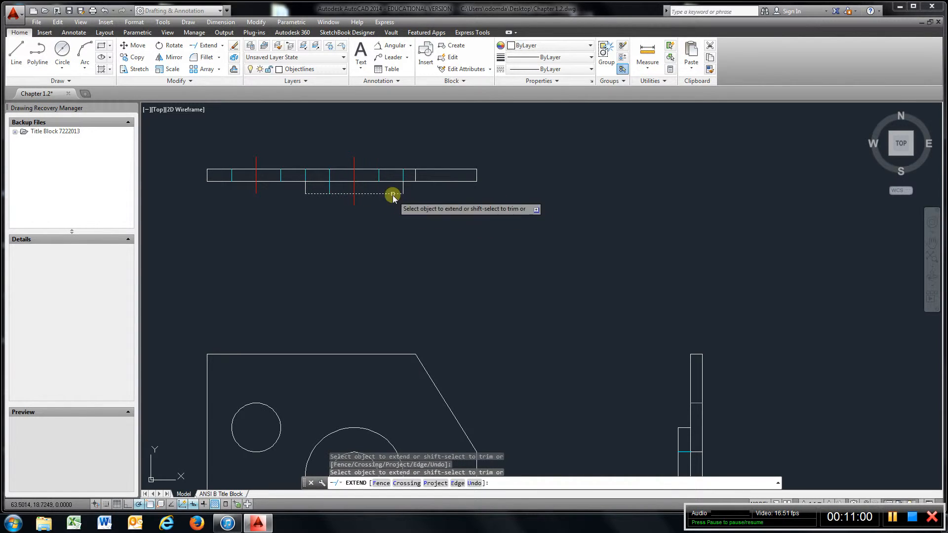
left_click(379, 177)
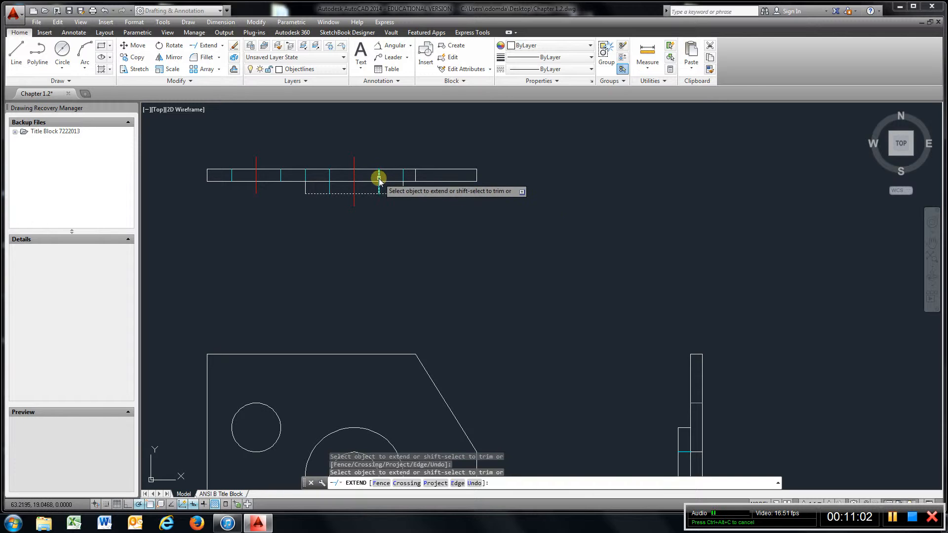
scroll(454, 235, "up", 2)
scroll(454, 235, "down", 3)
middle_click_drag(454, 235, 453, 219)
key("Escape")
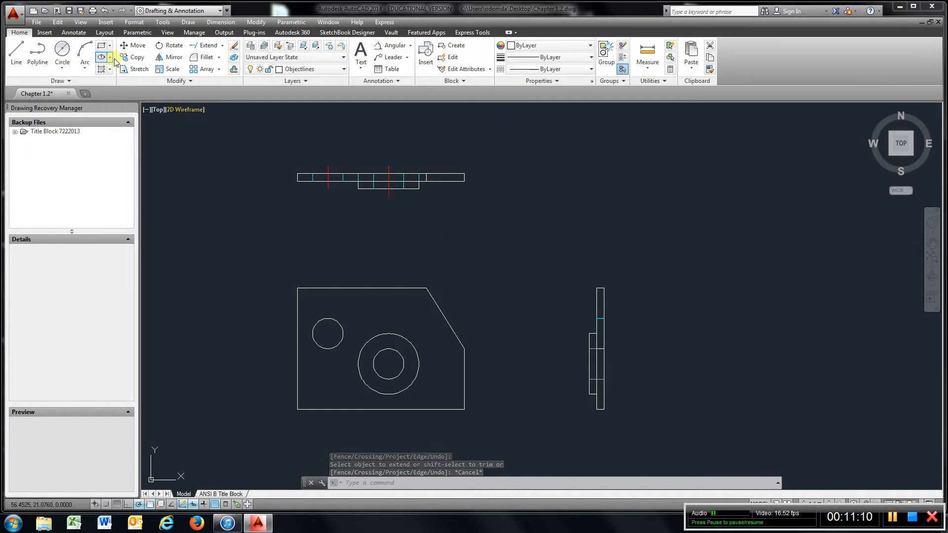
- On the Centerlines layer, draw a horizontal line about 1.36 long from the concentric circles' center past the outer circle's right side
left_click(344, 70)
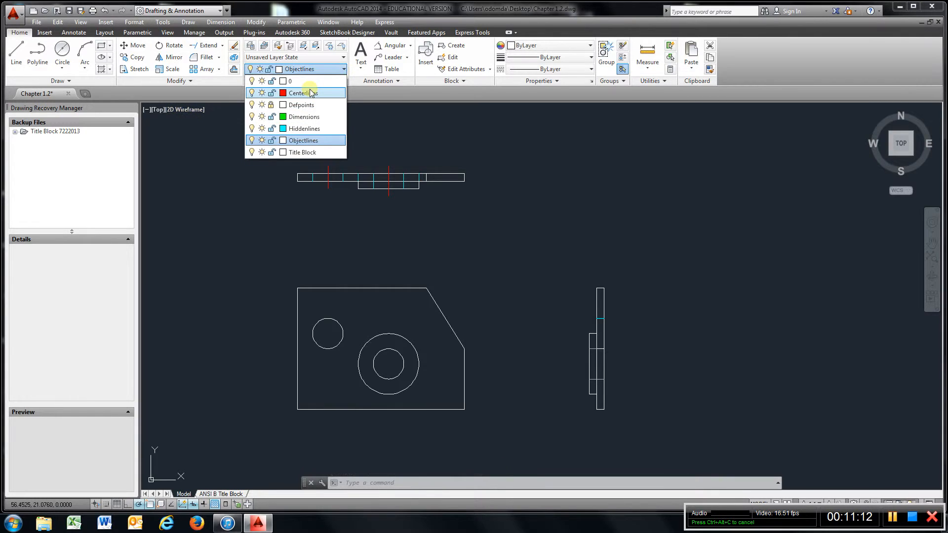
left_click(302, 93)
left_click(16, 52)
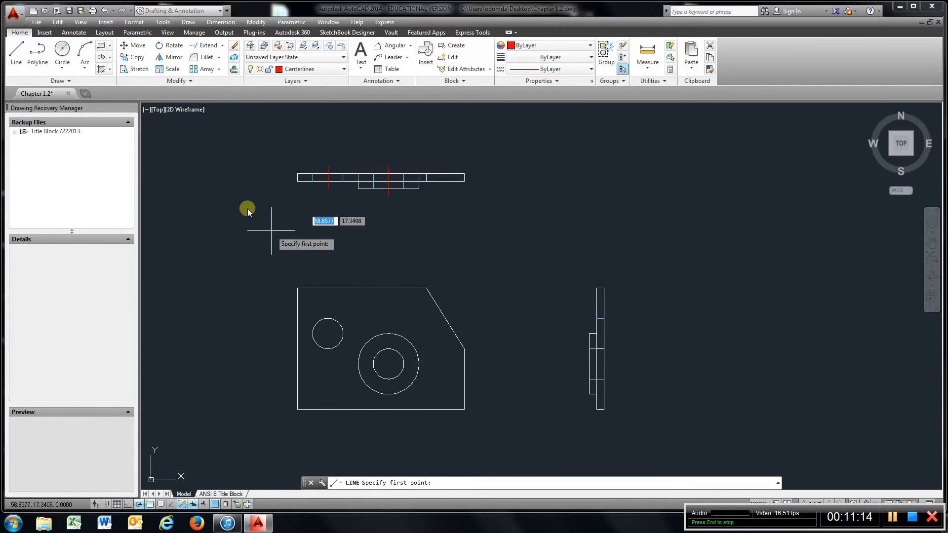
left_click(388, 364)
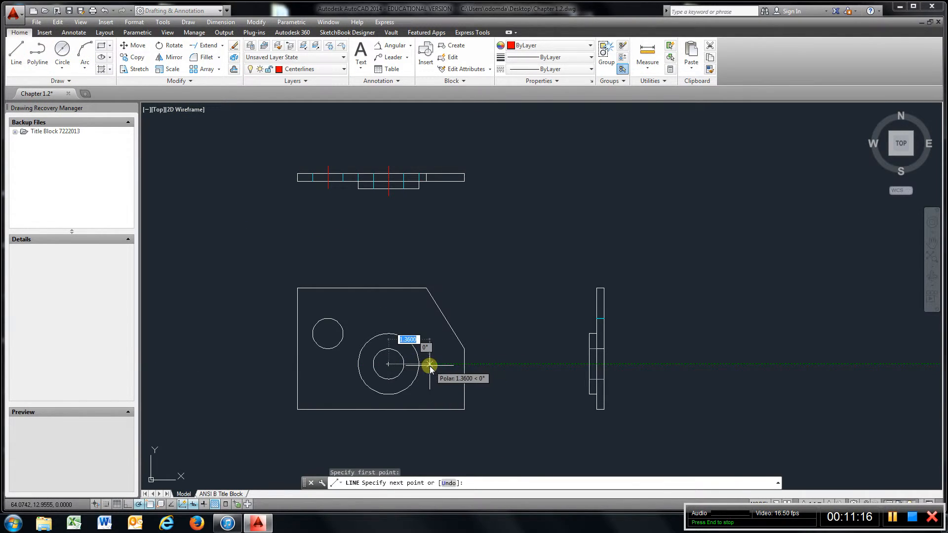
left_click(429, 364)
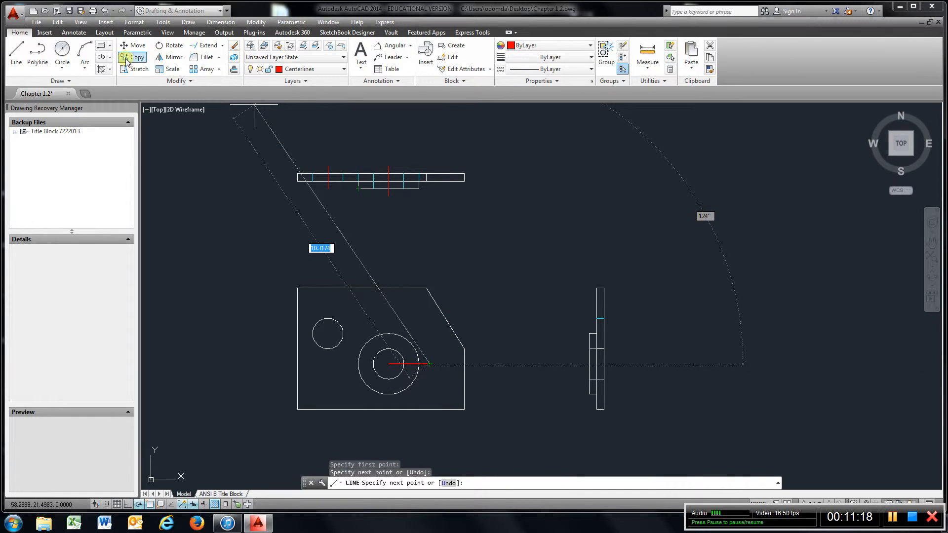
- Copy the horizontal centerline segment leftward from its right end to the circles' center, spanning both sides of the outer circle
left_click(126, 57)
left_click(423, 364)
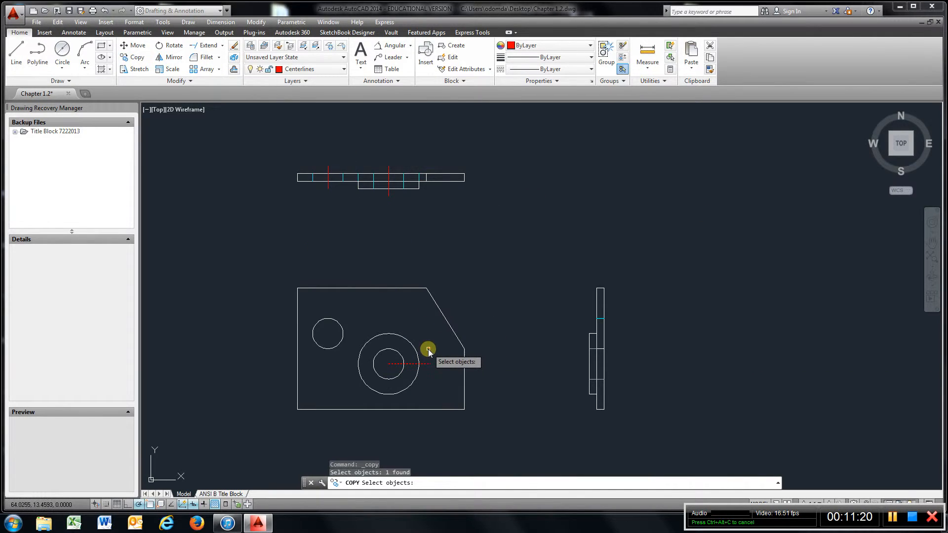
key("Return")
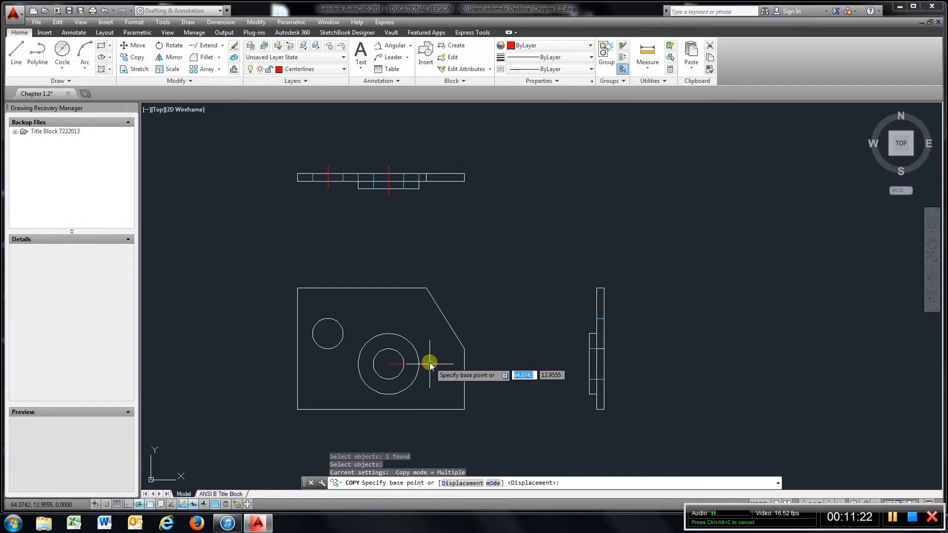
left_click(429, 364)
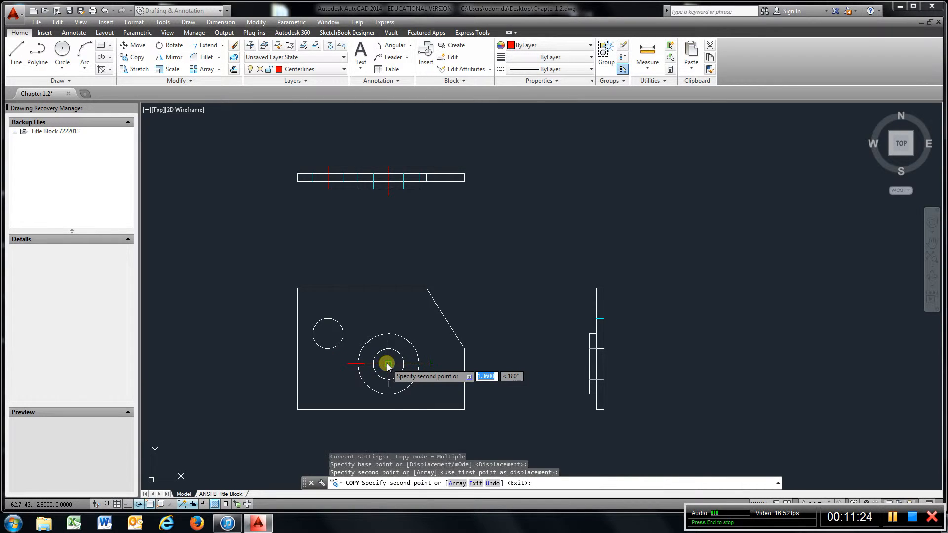
- Copy both halves of the horizontal centerline from the circles' center to the empty space between the front and side views
left_click(138, 58)
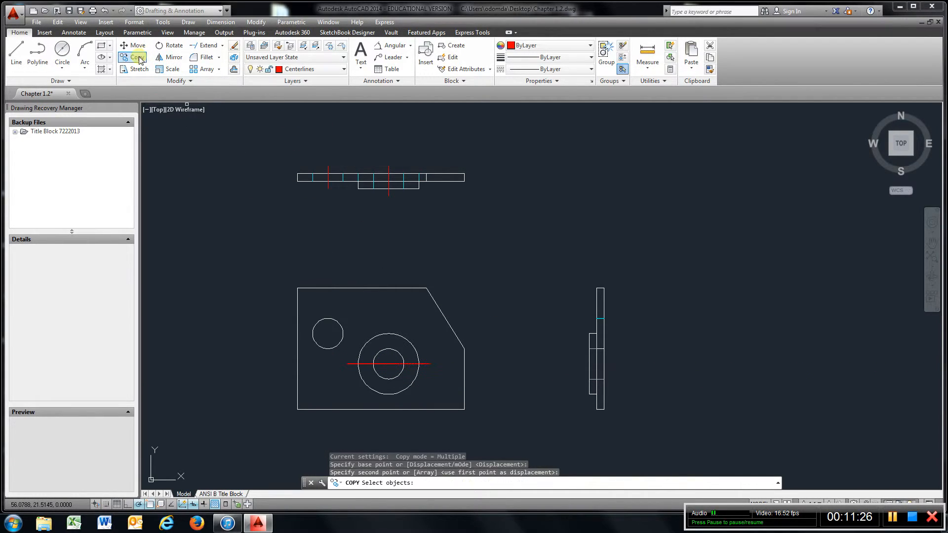
left_click(396, 360)
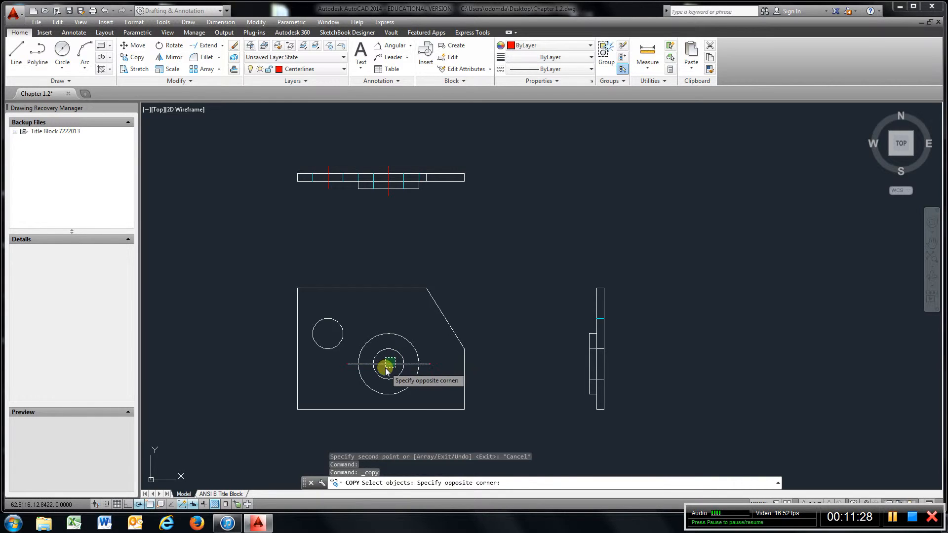
left_click(386, 370)
key("Return")
left_click(388, 364)
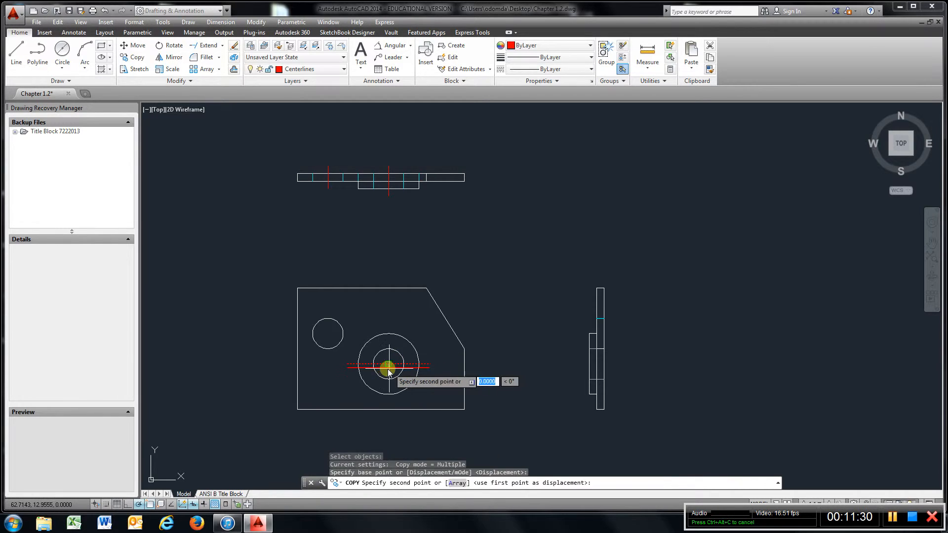
left_click(526, 364)
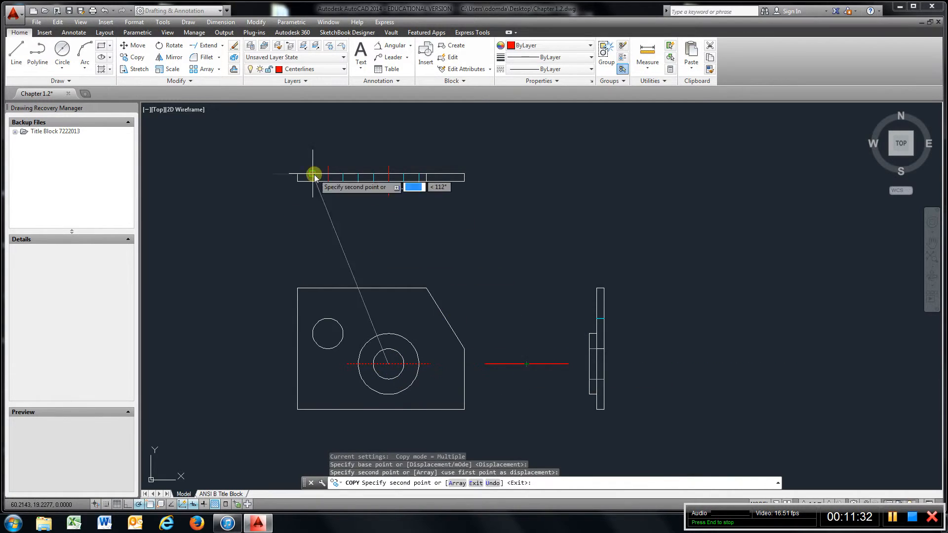
- Rotate the copied horizontal centerline between the front and side views by 90° about its midpoint to make it vertical
left_click(160, 47)
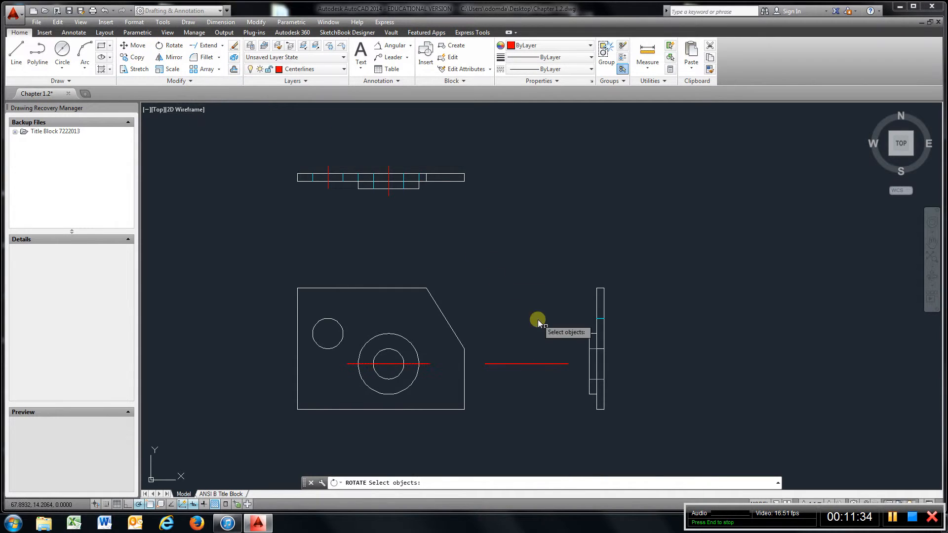
left_click(550, 340)
left_click(494, 405)
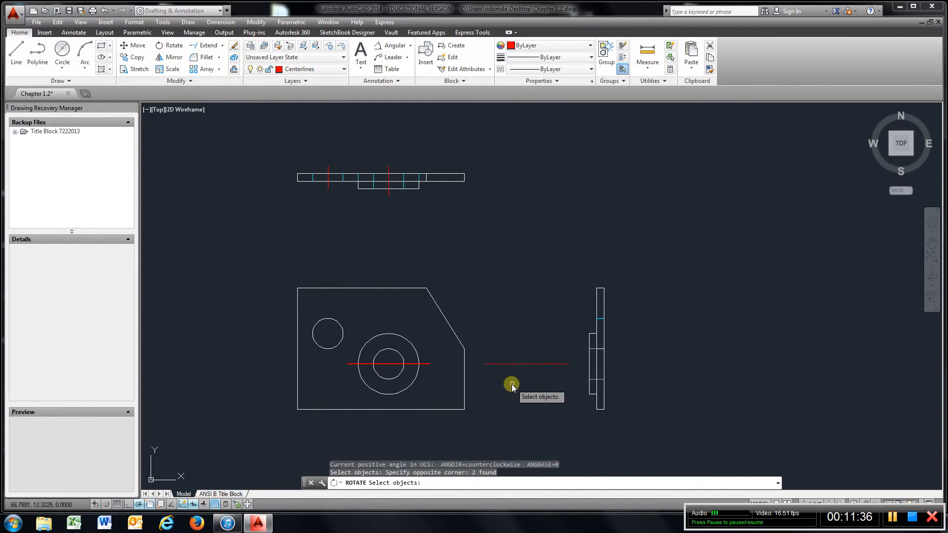
key("Return")
left_click(527, 364)
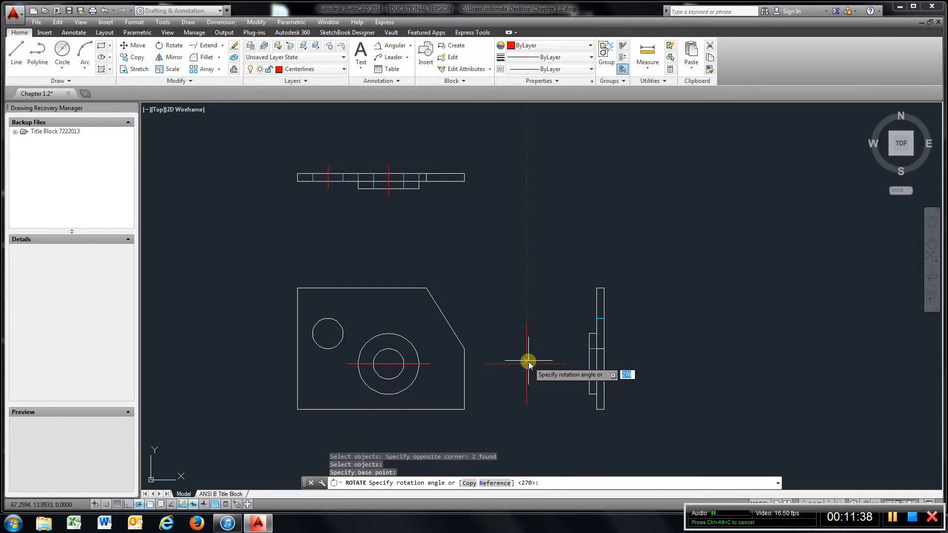
left_click(528, 344)
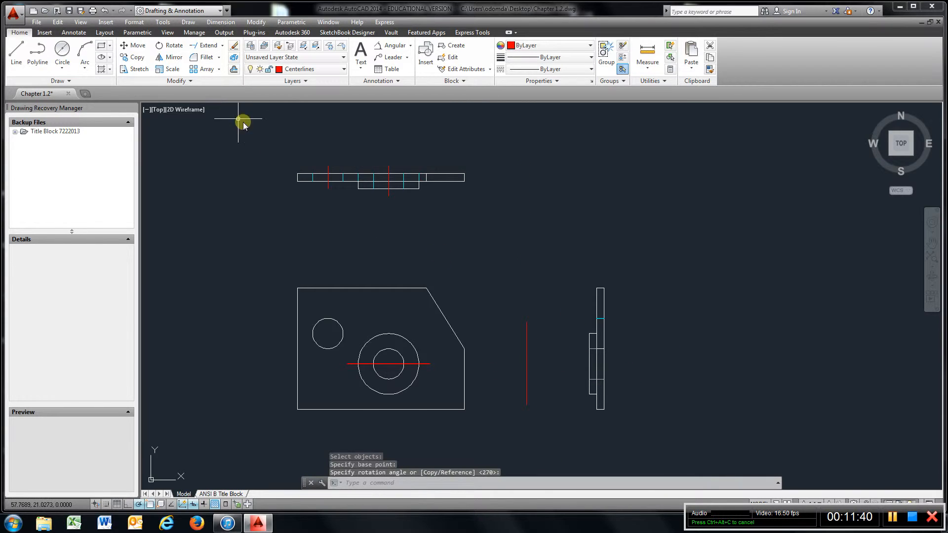
- Move the vertical centerline from its midpoint onto the center of the concentric circles in the front view
left_click(141, 46)
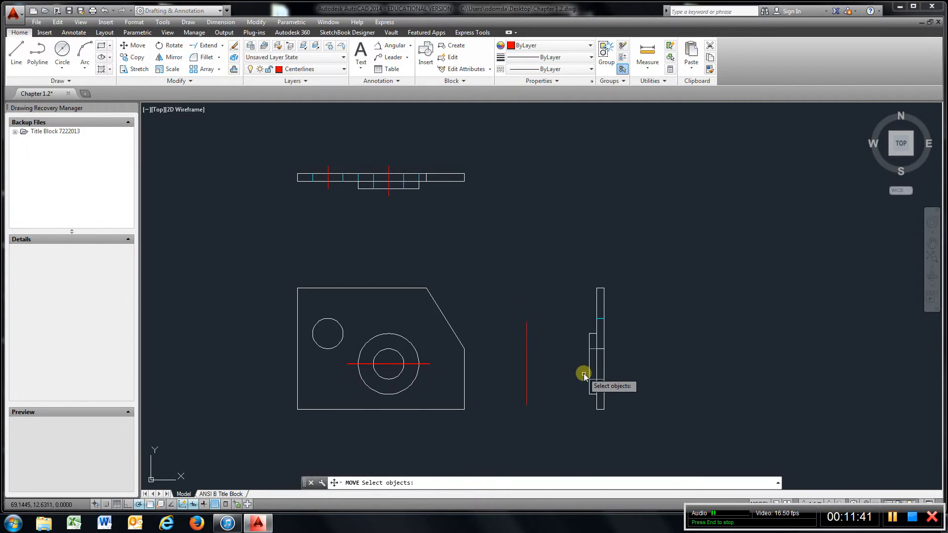
left_click(545, 344)
left_click(523, 362)
key("Return")
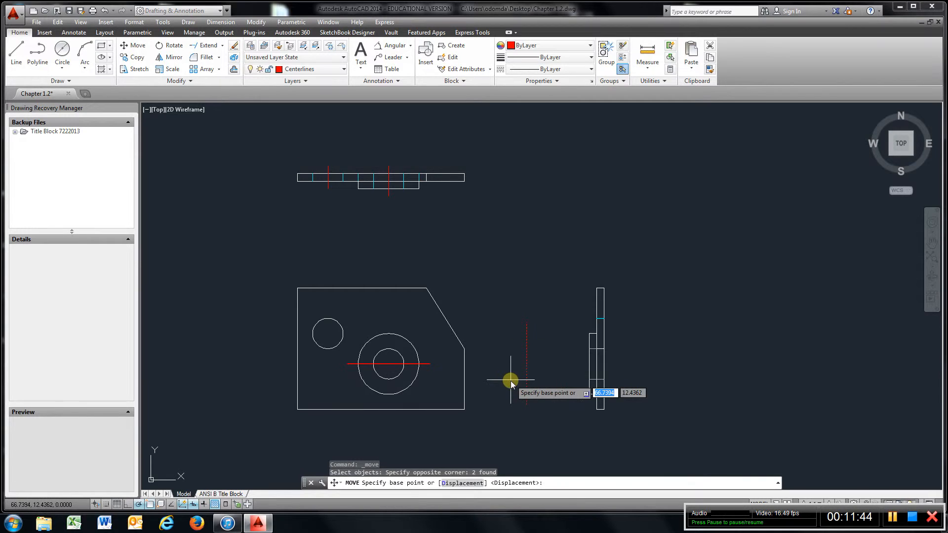
left_click(526, 364)
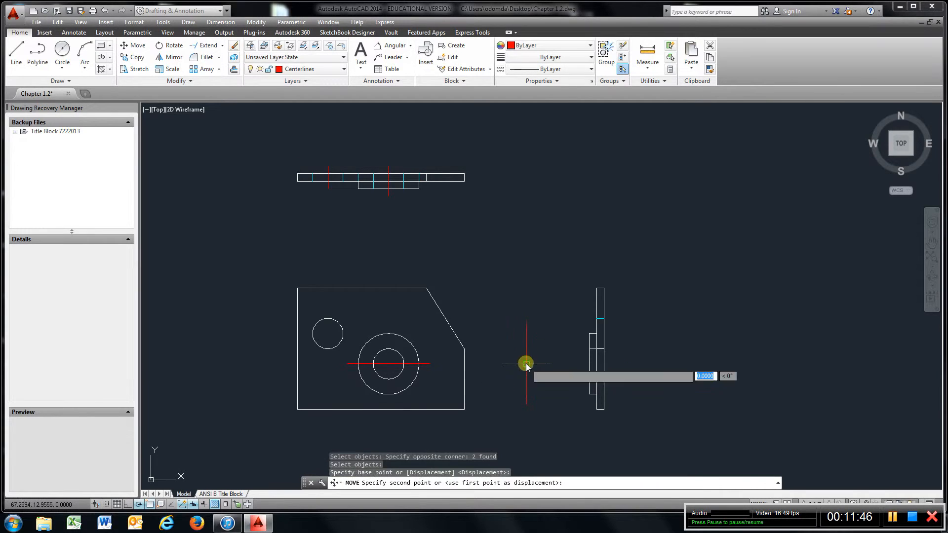
left_click(388, 364)
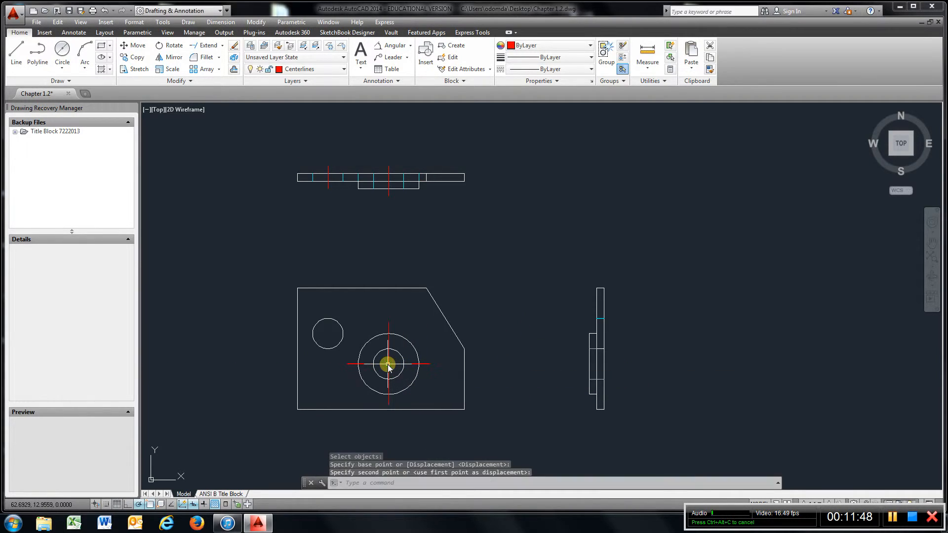
- Draw a horizontal centerline about 0.74 long from the small hole's center past its right edge in the front view
left_click(17, 54)
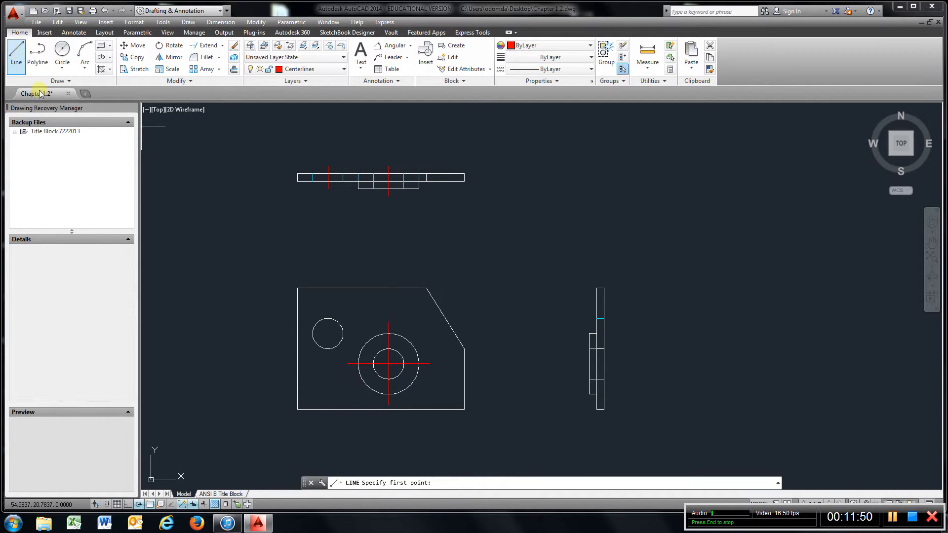
left_click(328, 333)
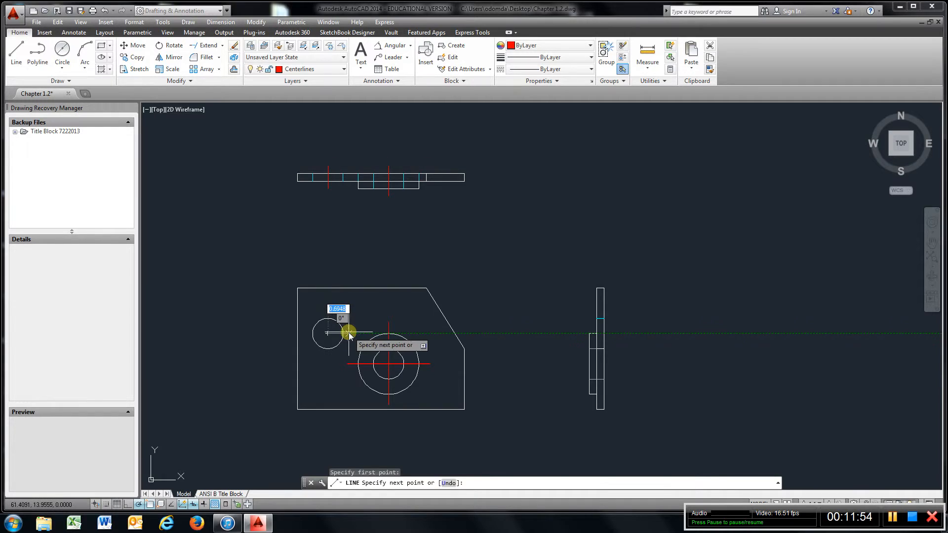
left_click(350, 334)
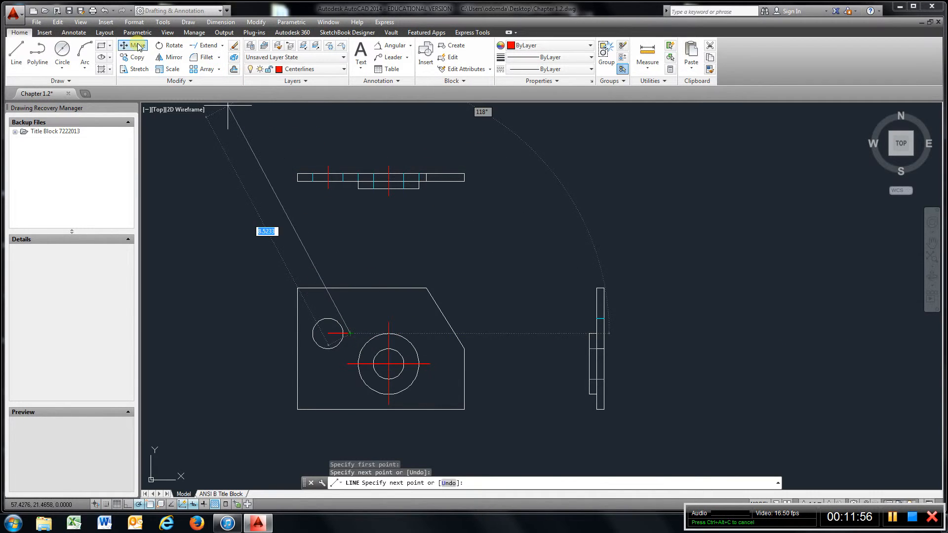
- Copy the small hole's horizontal centerline segment leftward from its right end to the hole's center, spanning both sides of the hole
left_click(133, 58)
scroll(341, 333, "up", 5)
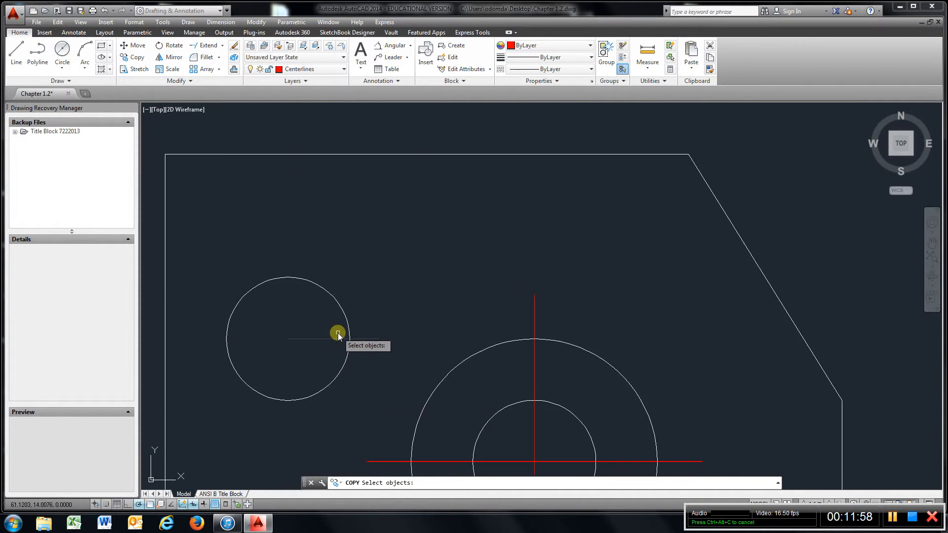
left_click(367, 340)
key("Return")
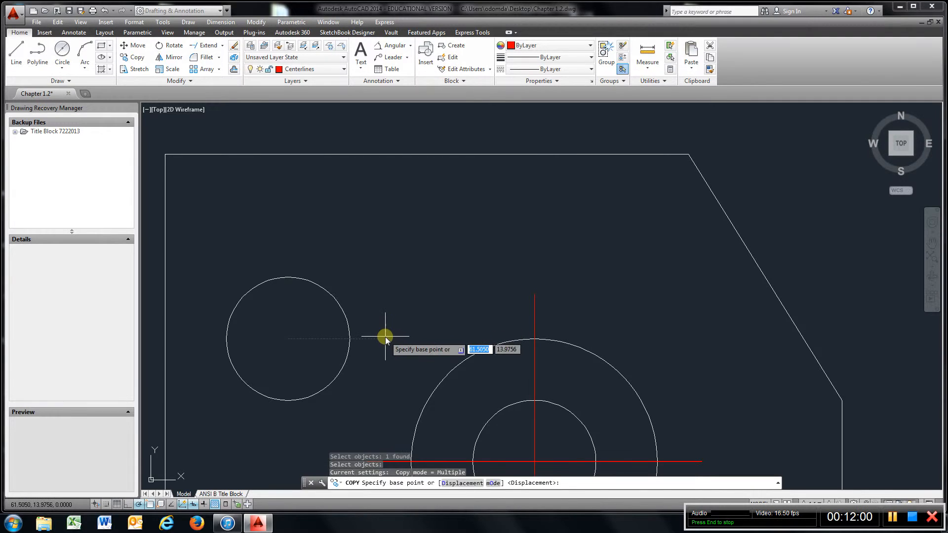
left_click(379, 340)
left_click(287, 338)
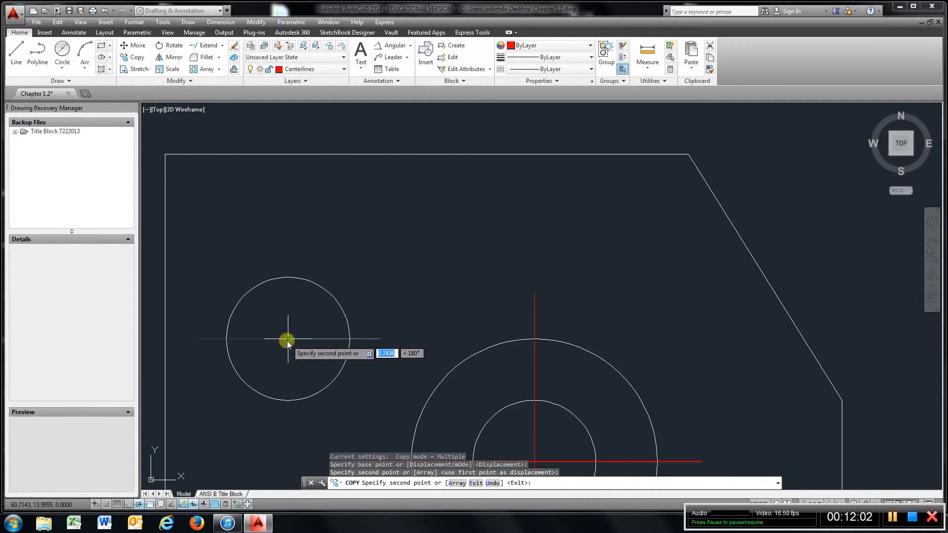
- Copy both halves of the small hole's horizontal centerline to the empty space above the hole
left_click(133, 57)
left_click(315, 325)
left_click(260, 364)
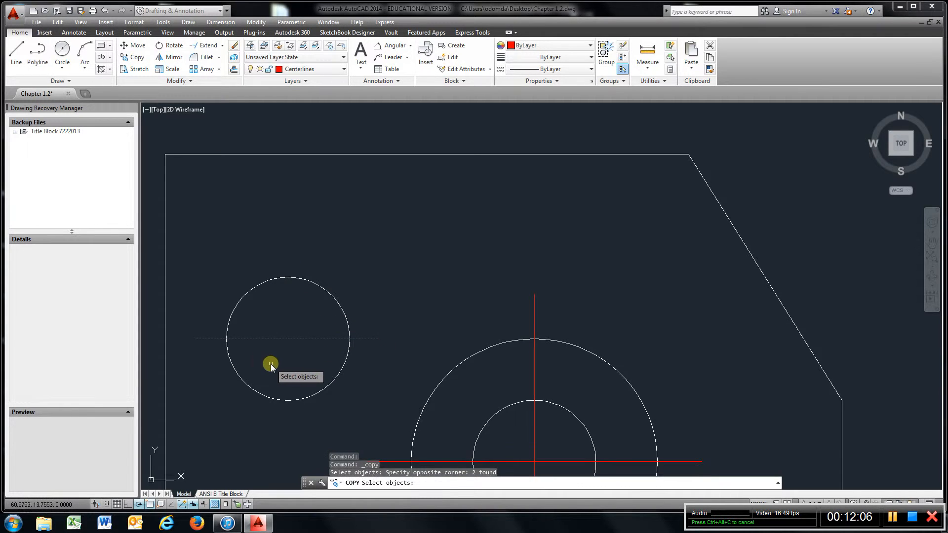
key("Return")
left_click(288, 339)
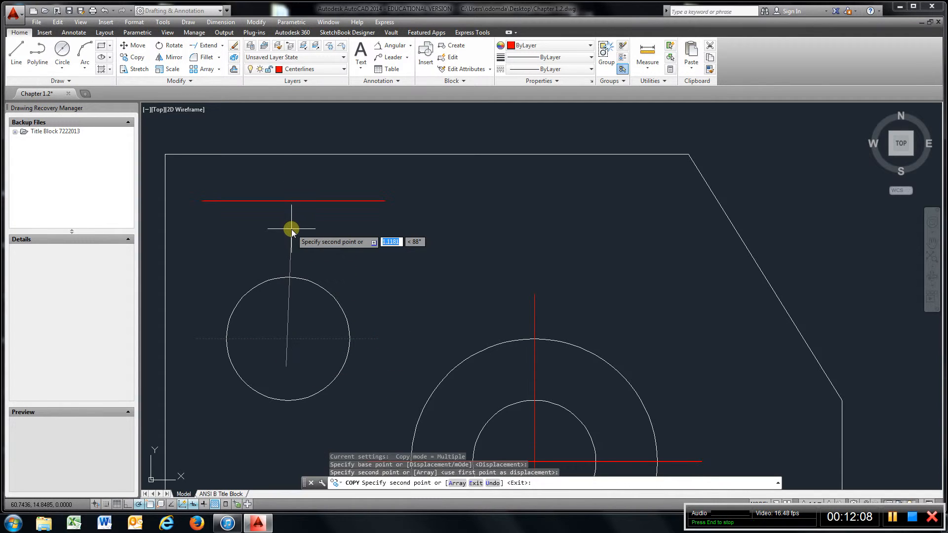
- Rotate the copied centerline above the small hole by 90° about its midpoint to make it vertical
left_click(159, 48)
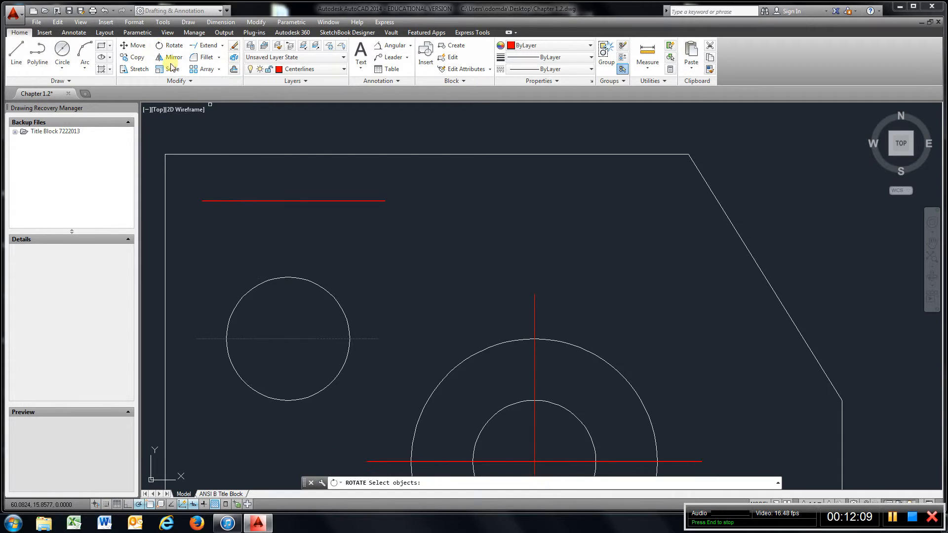
left_click(355, 182)
left_click(243, 232)
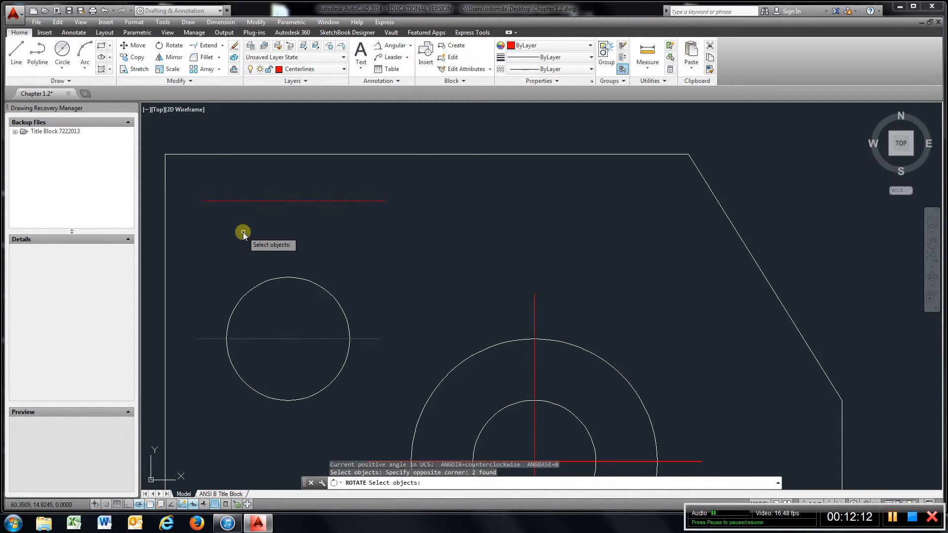
key("Return")
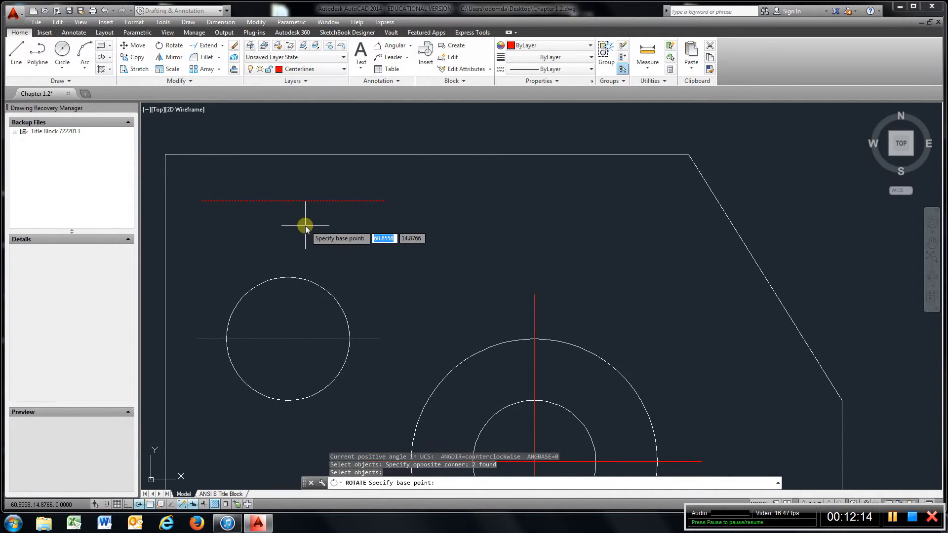
left_click(291, 200)
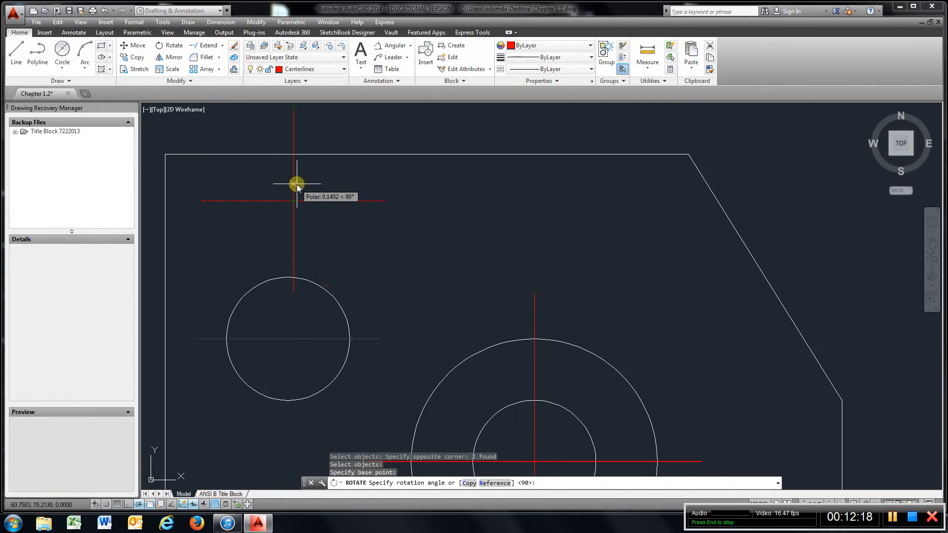
left_click(296, 185)
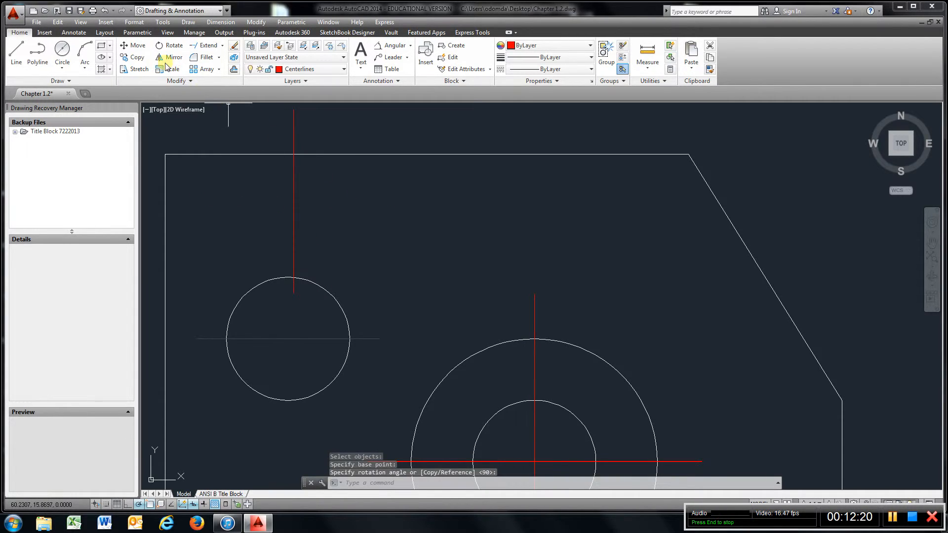
- Copy the vertical centerline from its midpoint to the small hole's center
left_click(136, 57)
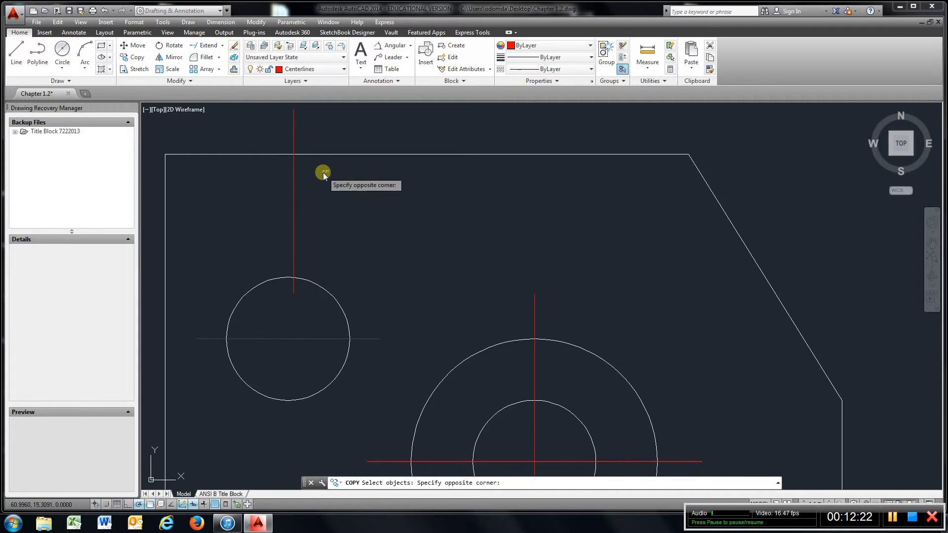
left_click(267, 230)
key("Return")
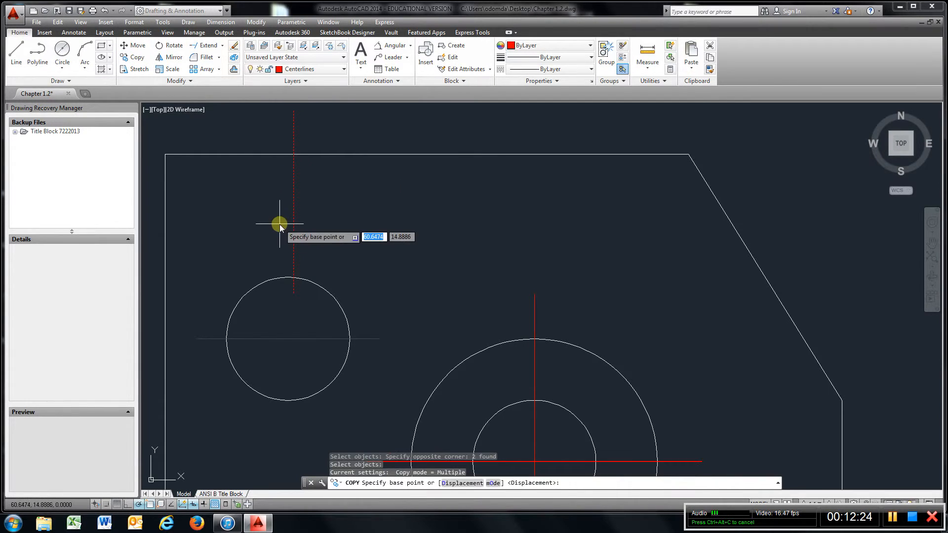
left_click(293, 202)
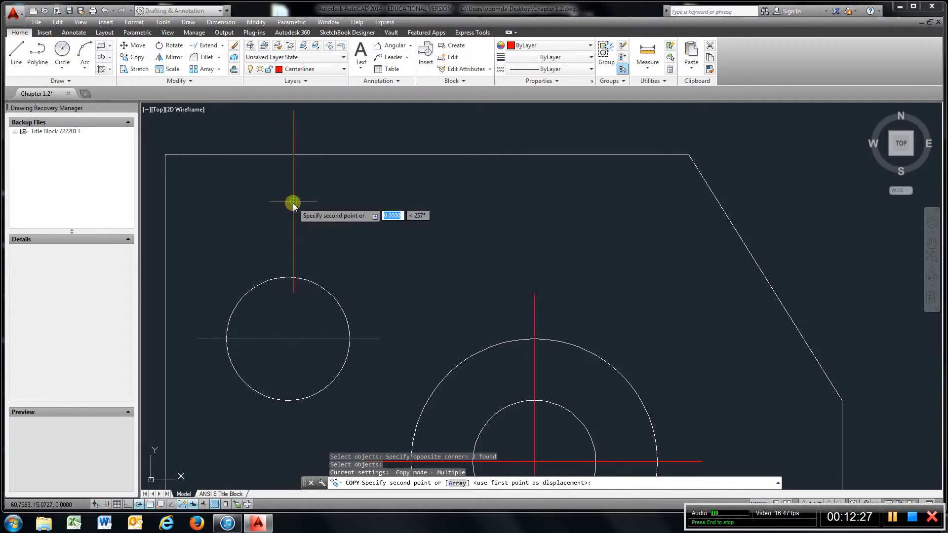
left_click(289, 335)
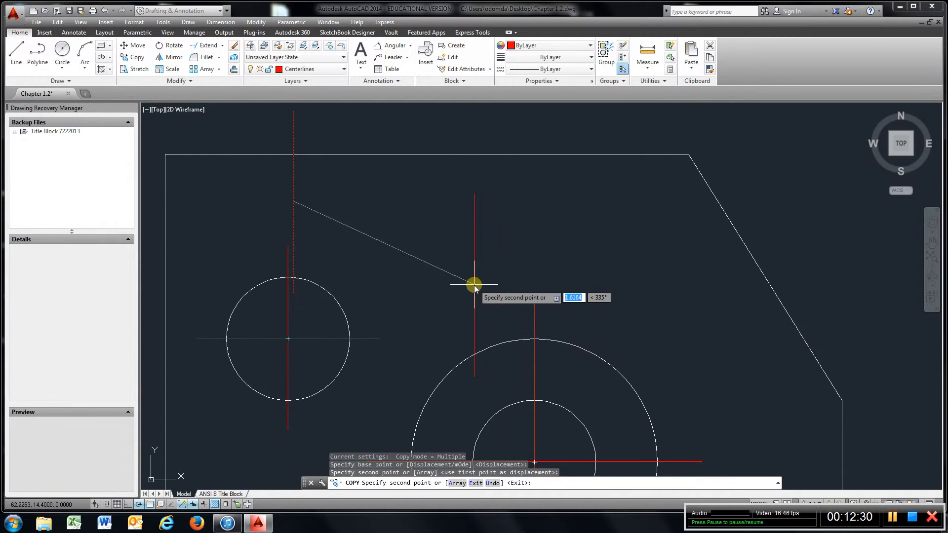
key("Escape")
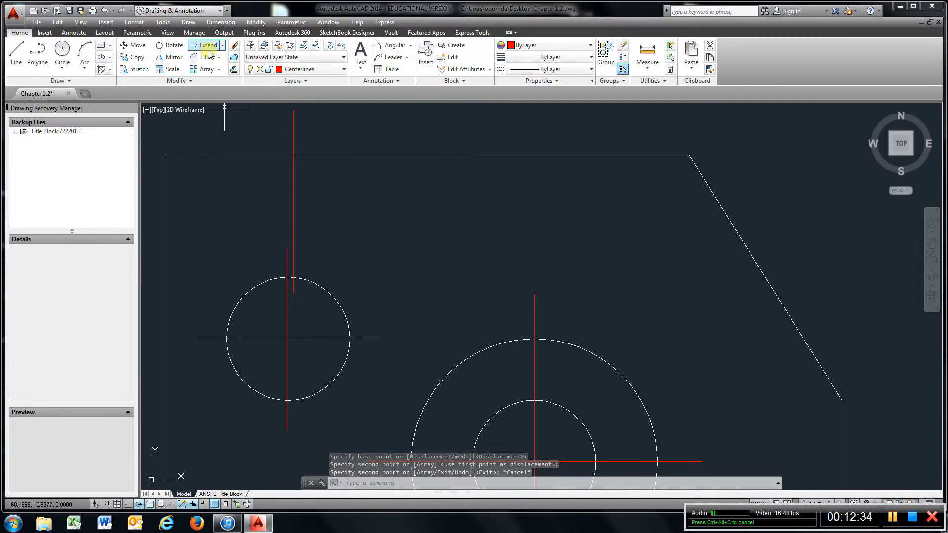
- Erase the leftover vertical centerline above the small hole
left_click(234, 45)
left_click(327, 192)
left_click(285, 209)
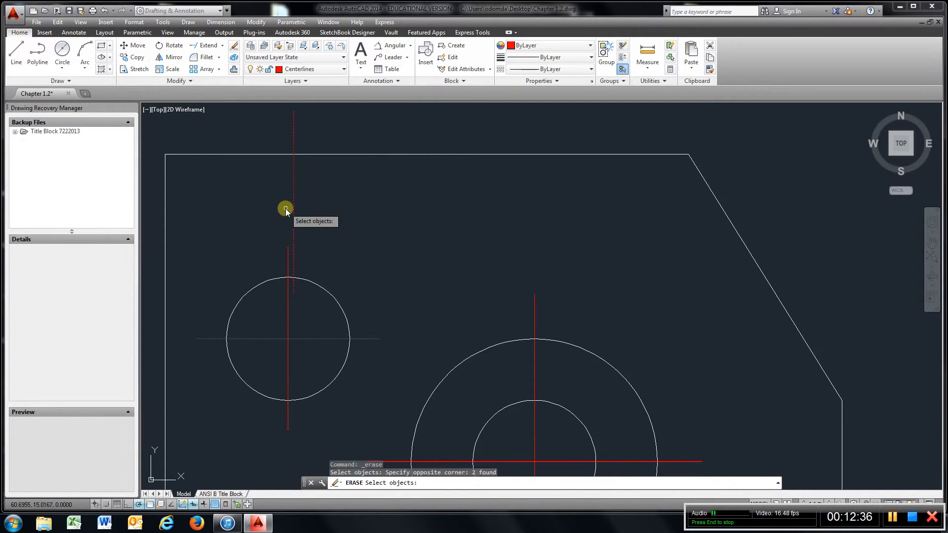
key("Return")
- Draw a horizontal construction line from the right end of the concentric circles' centerline across and past the side view
scroll(426, 269, "up", 2)
scroll(425, 269, "down", 6)
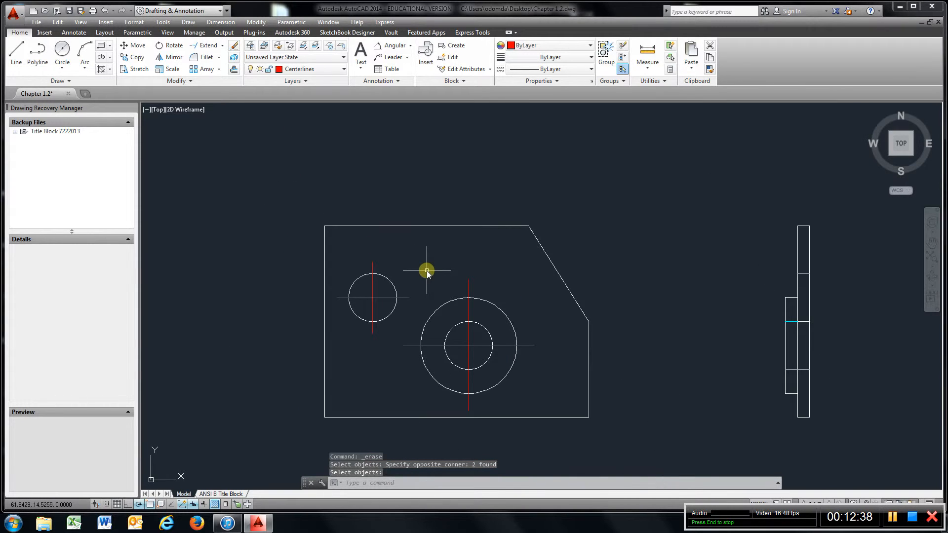
middle_click_drag(426, 271, 289, 236)
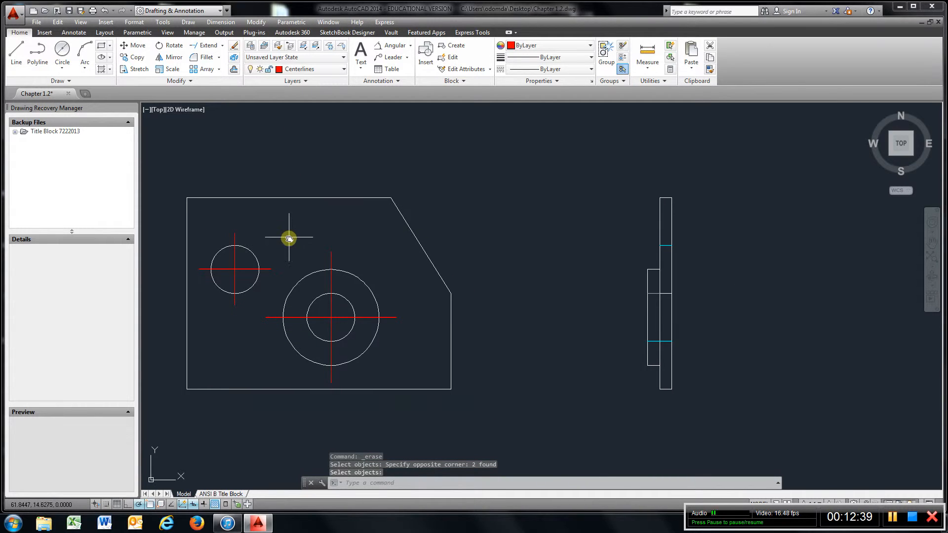
left_click(16, 52)
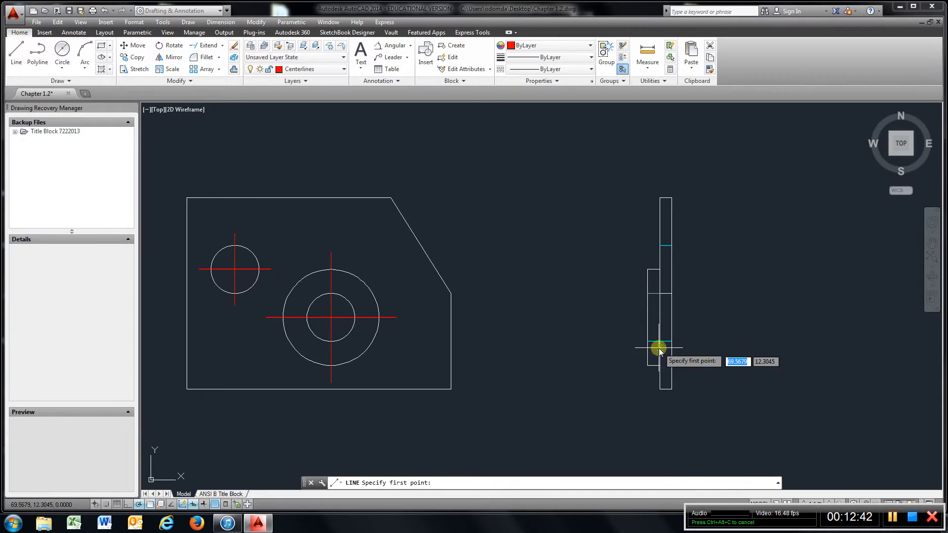
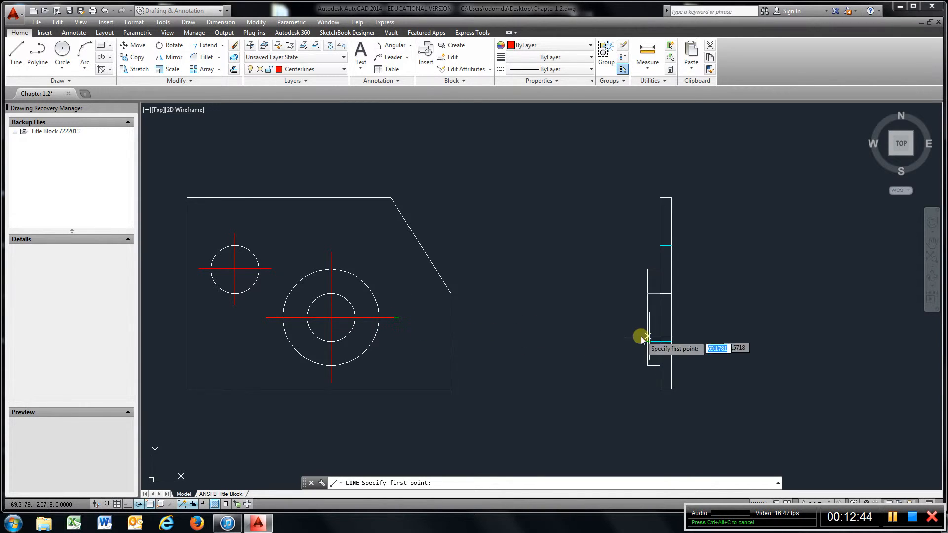
left_click(393, 316)
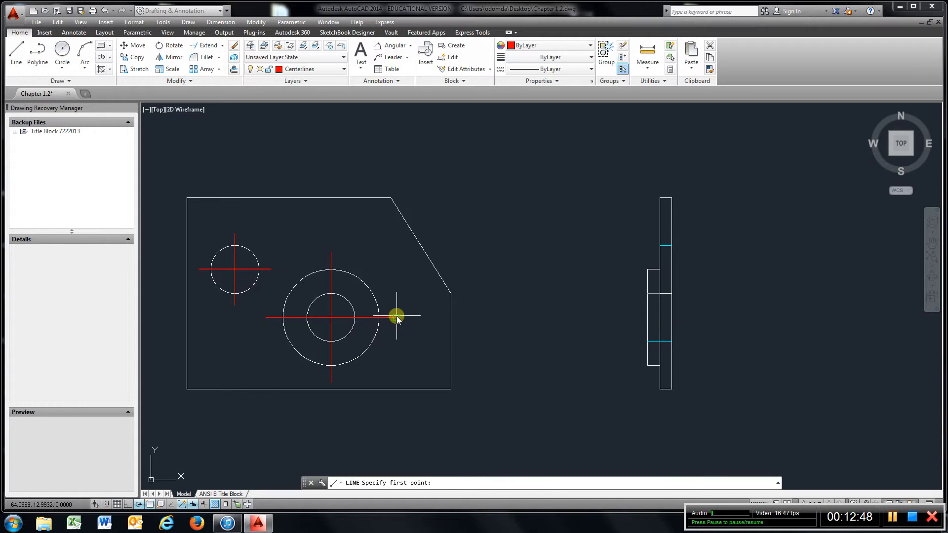
left_click(850, 317)
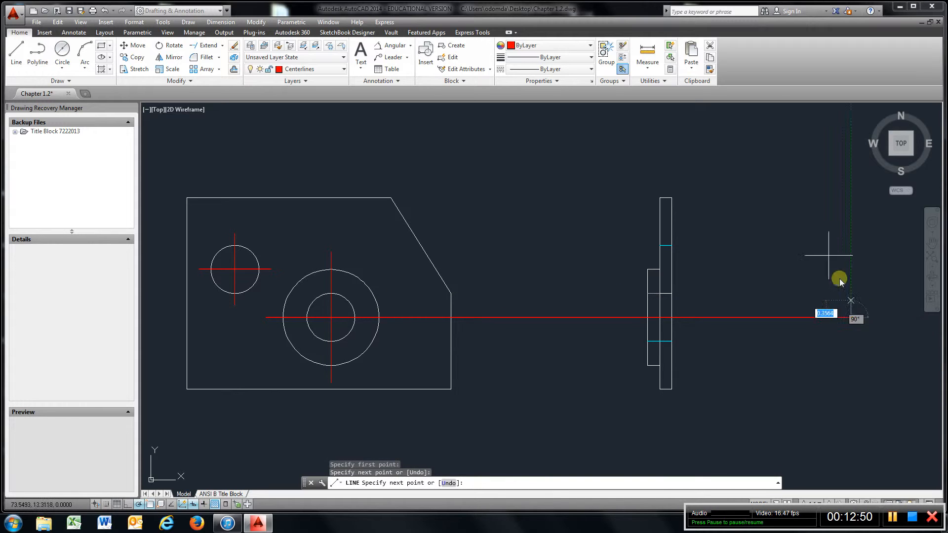
- Offset the side view's left boss edge and right plate edge outward by .25 as trimming boundaries
left_click(234, 70)
type(".2")
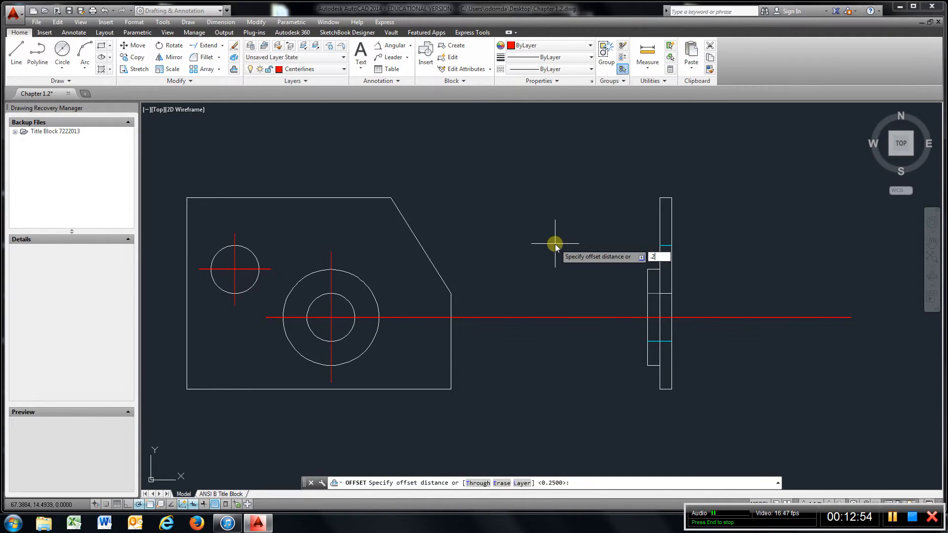
type("5")
key("Return")
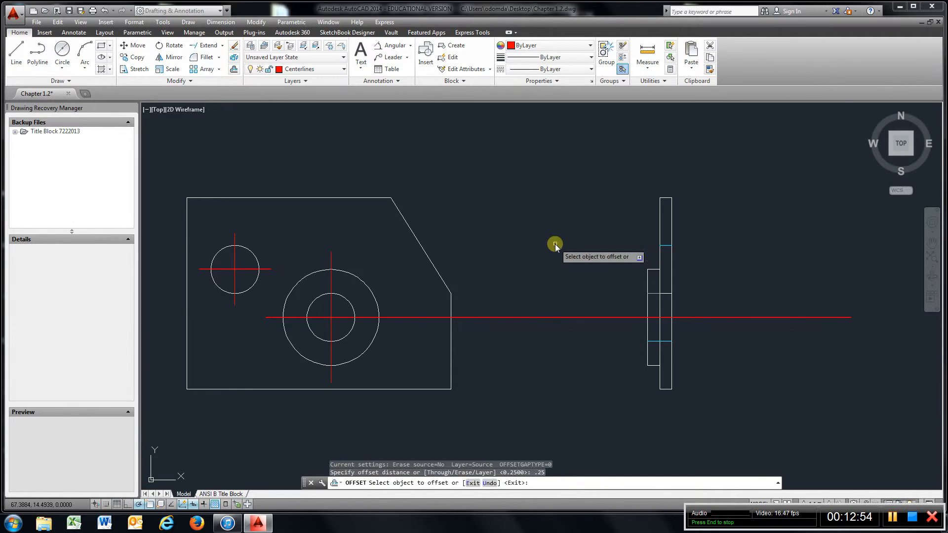
left_click(647, 310)
left_click(637, 310)
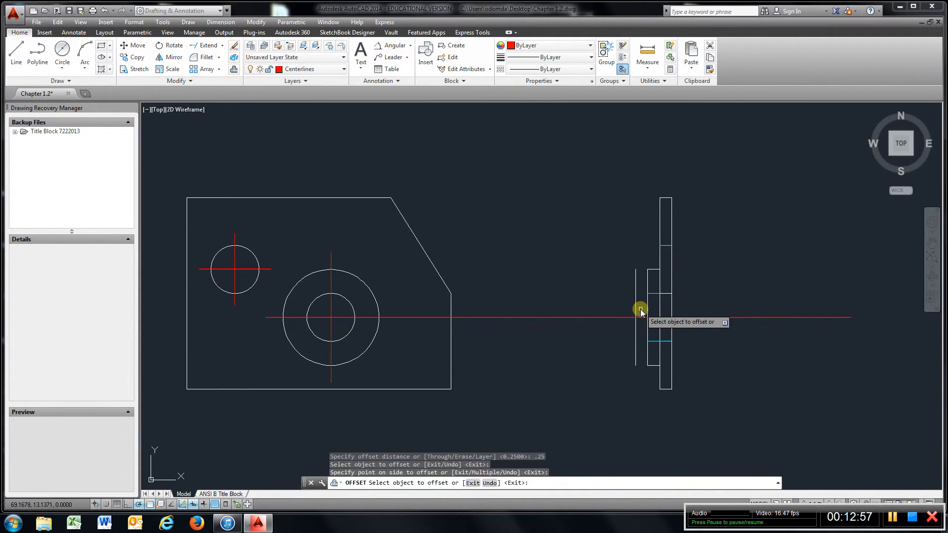
left_click(671, 312)
left_click(686, 307)
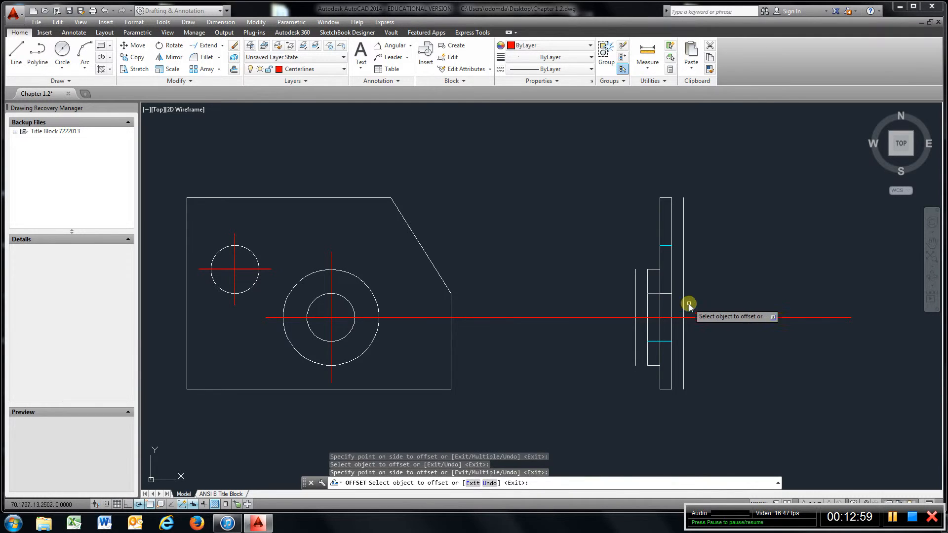
- Trim the long horizontal centerline outside the two offset lines, keeping the segment across the side view
left_click(224, 45)
left_click(207, 59)
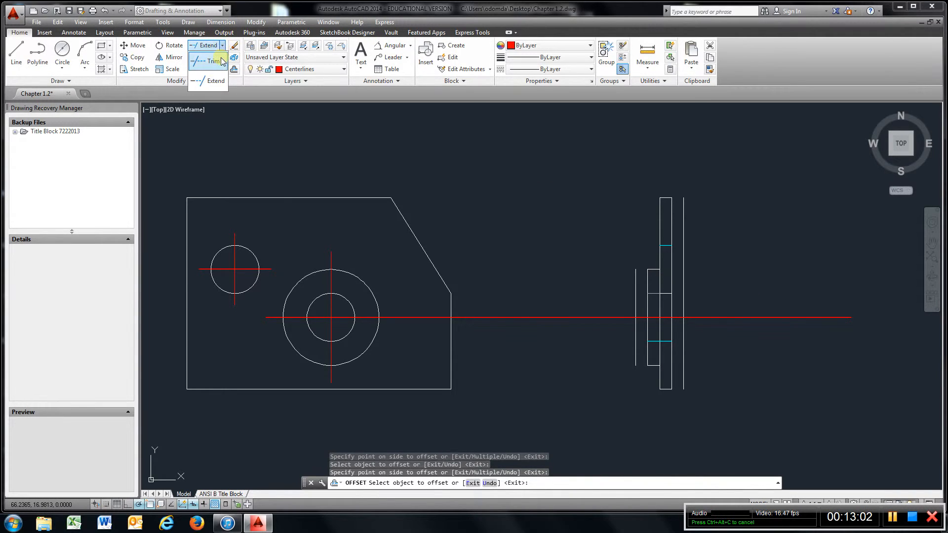
left_click(636, 298)
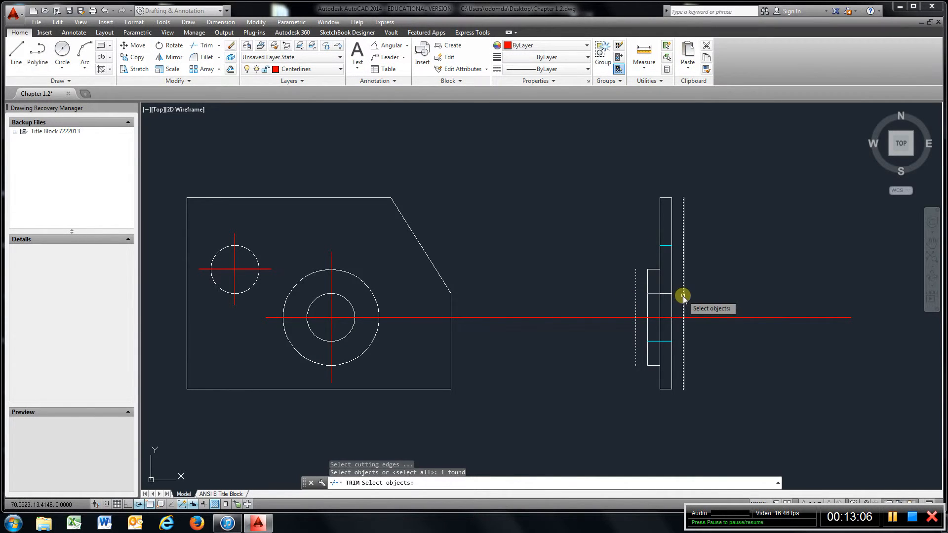
left_click(683, 295)
key("Return")
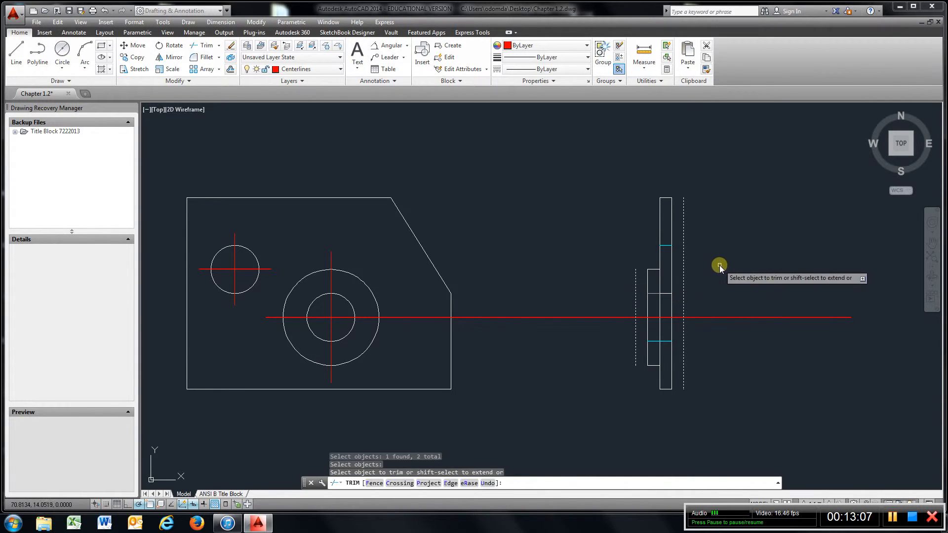
left_click(718, 319)
left_click(627, 317)
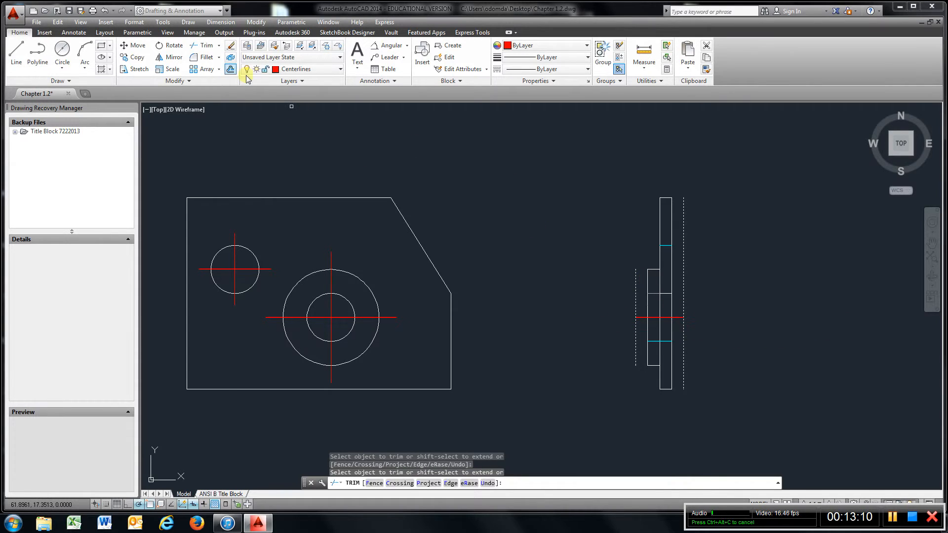
left_click(231, 47)
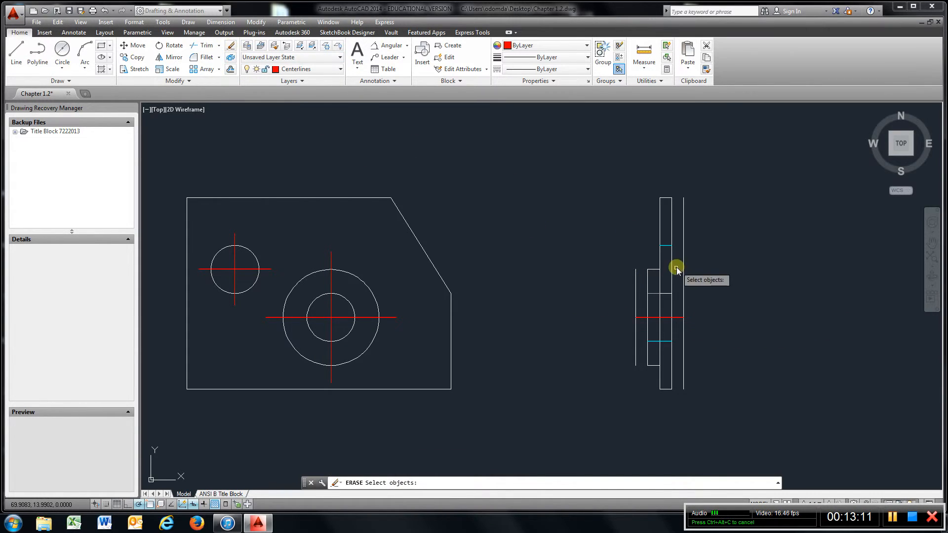
left_click(635, 280)
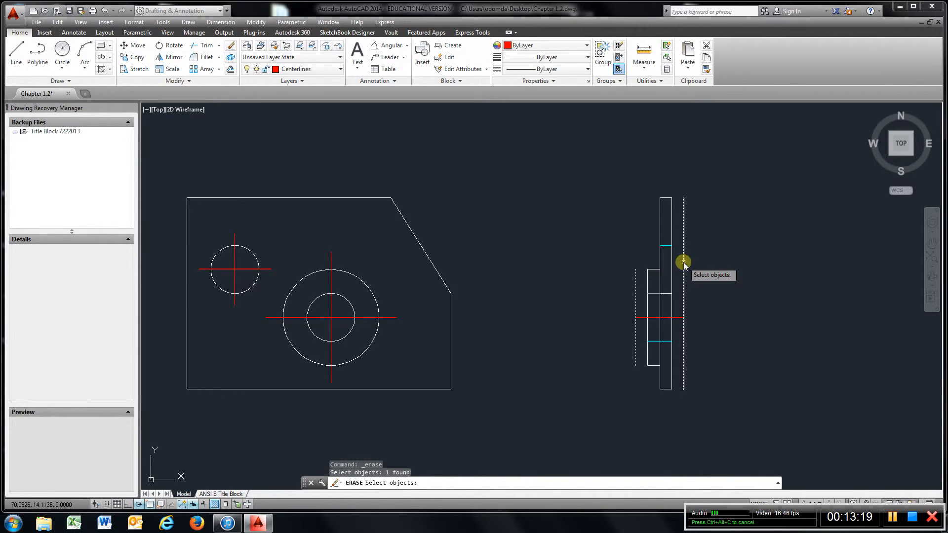
left_click(683, 262)
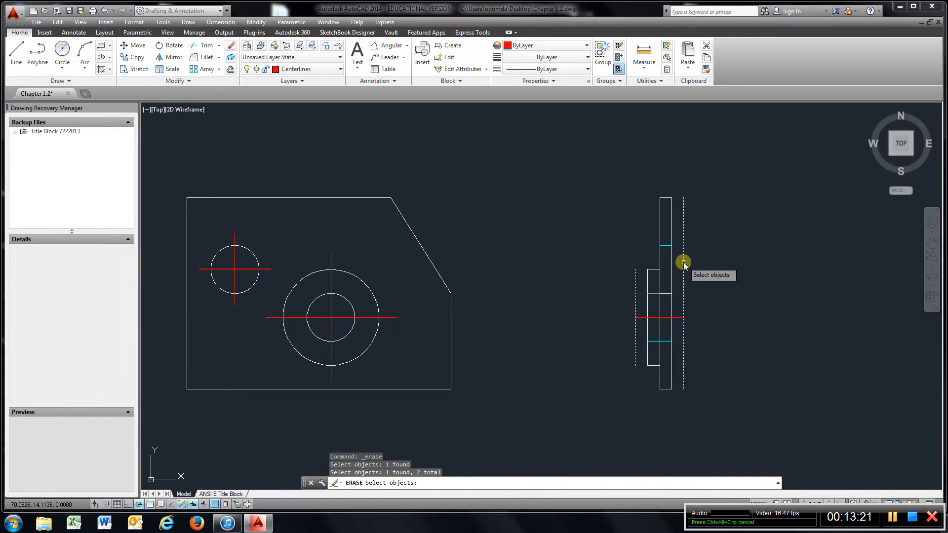
key("Escape")
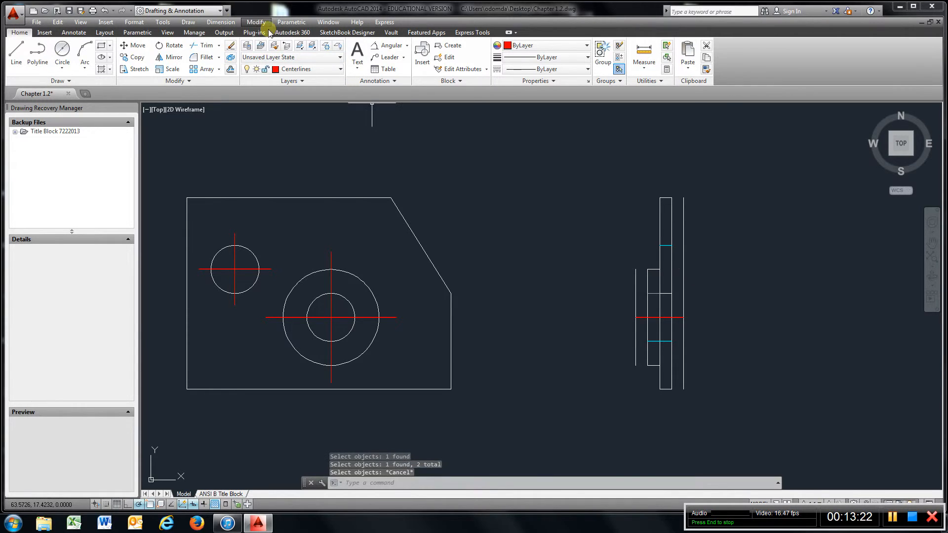
- Erase the two vertical offset lines on either side of the side view
left_click(232, 46)
left_click(691, 241)
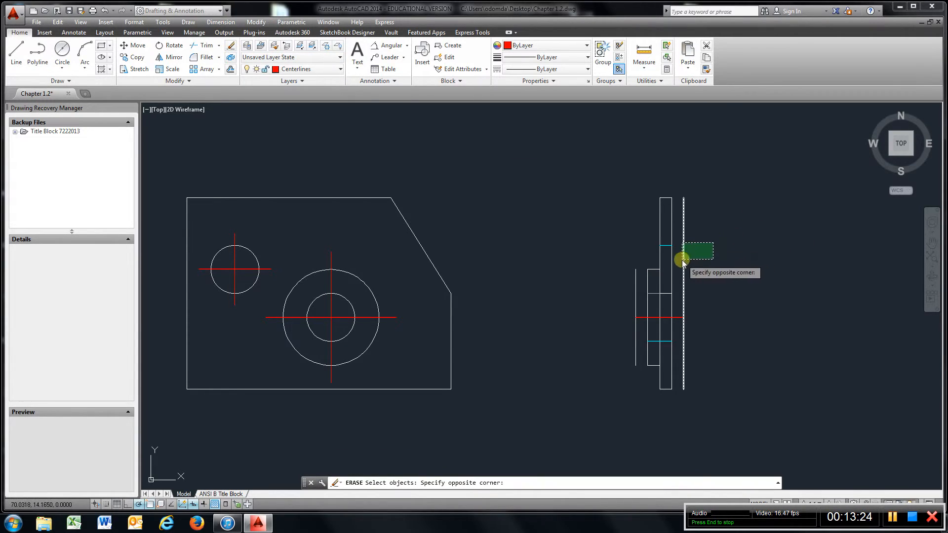
left_click(679, 258)
left_click(639, 263)
left_click(632, 278)
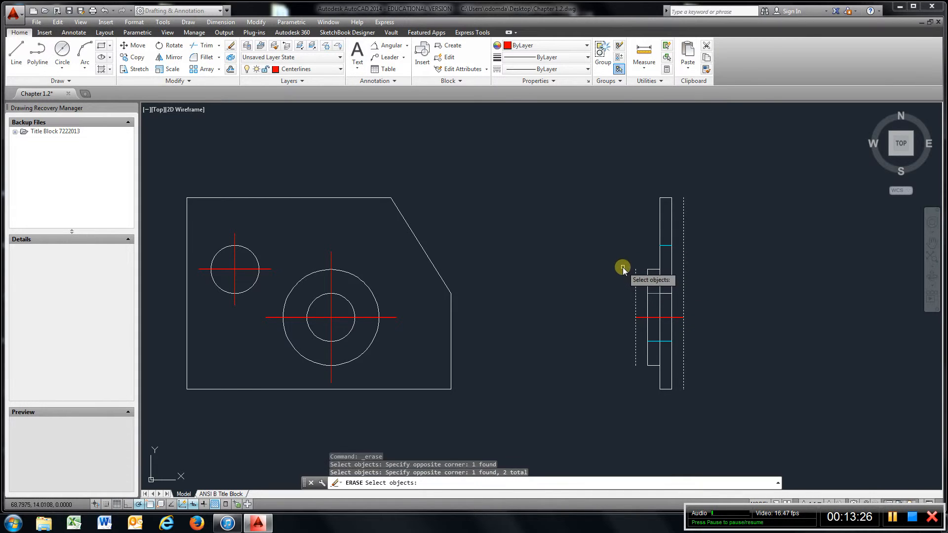
key("Return")
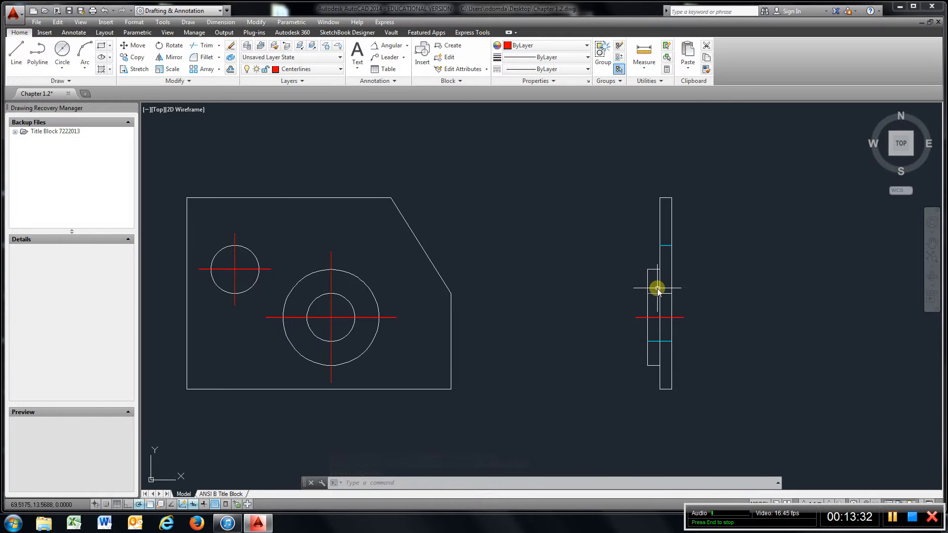
- Make Dimensions the current layer and add a linear dimension for the side view's full height, placed to its right
scroll(628, 281, "down", 2)
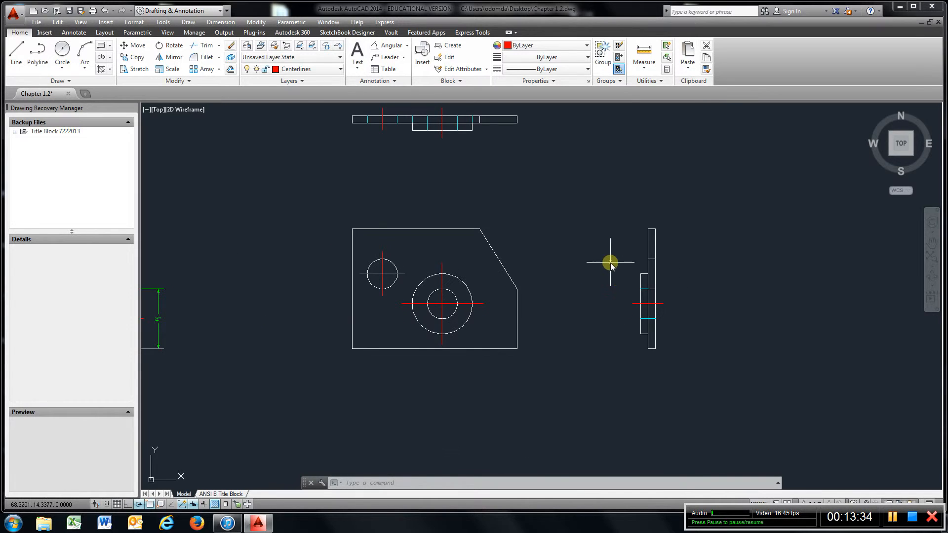
middle_click_drag(611, 263, 594, 296)
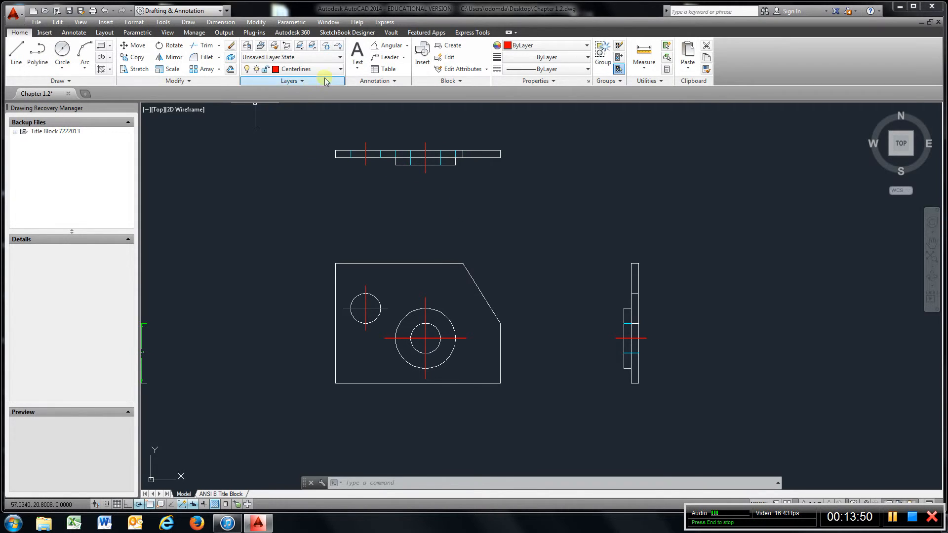
left_click(340, 69)
left_click(312, 117)
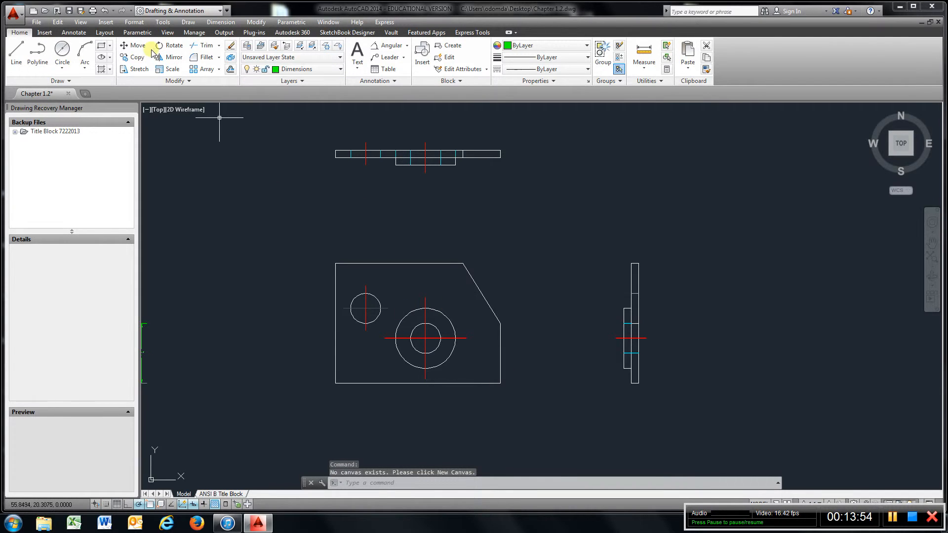
left_click(407, 46)
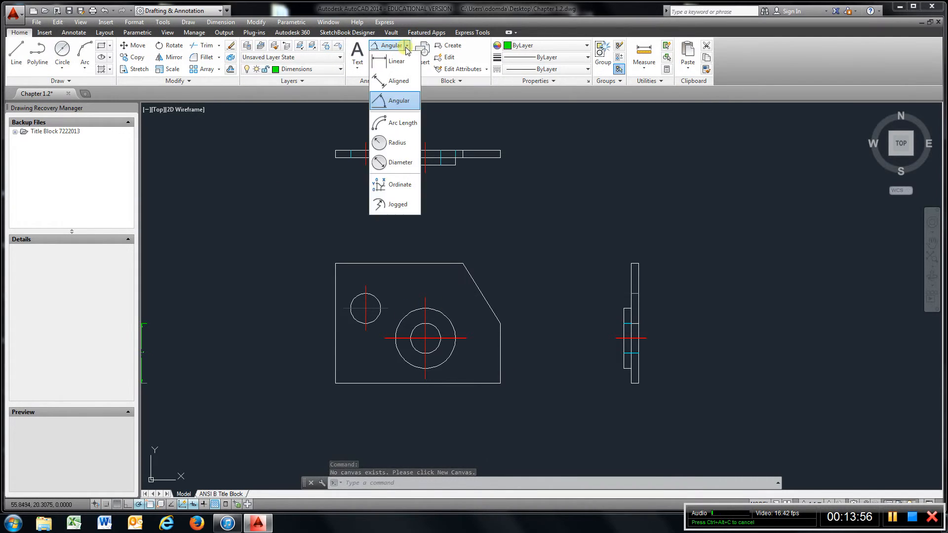
left_click(395, 62)
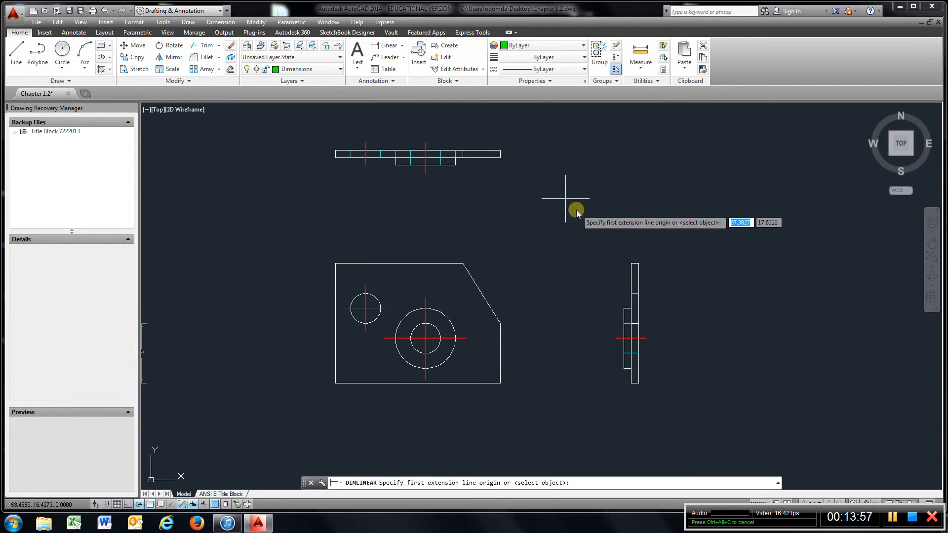
left_click(637, 383)
left_click(638, 263)
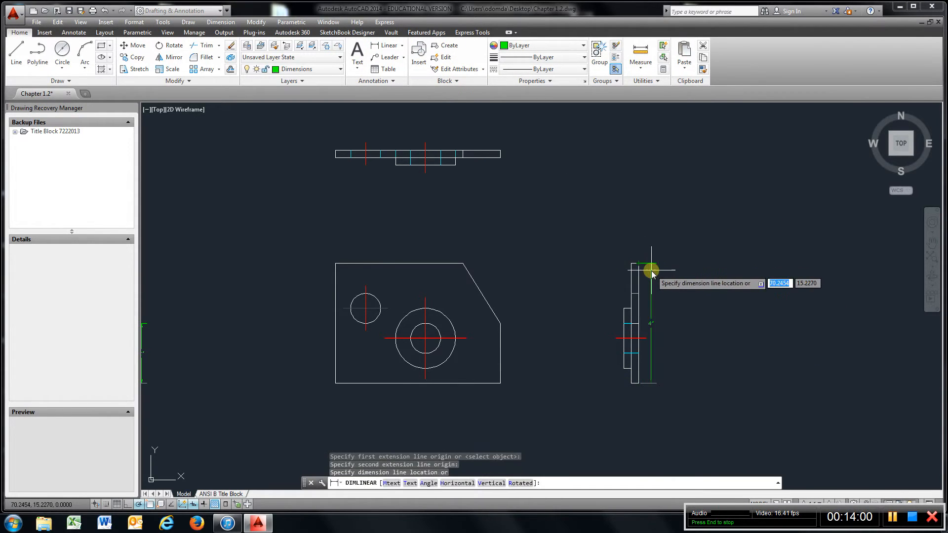
left_click(670, 284)
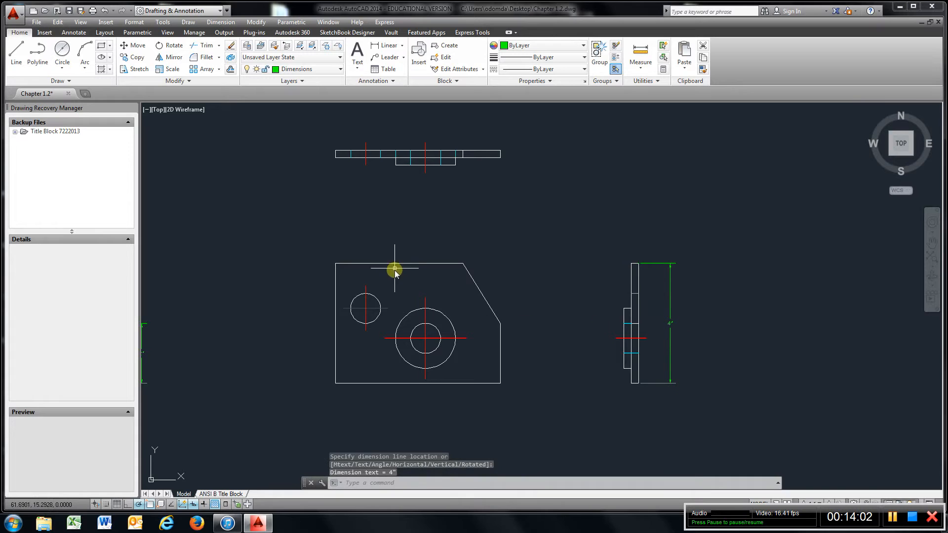
- Try a linear dimension on the front view's bottom edge by selecting the edge, and undo it
key("Return")
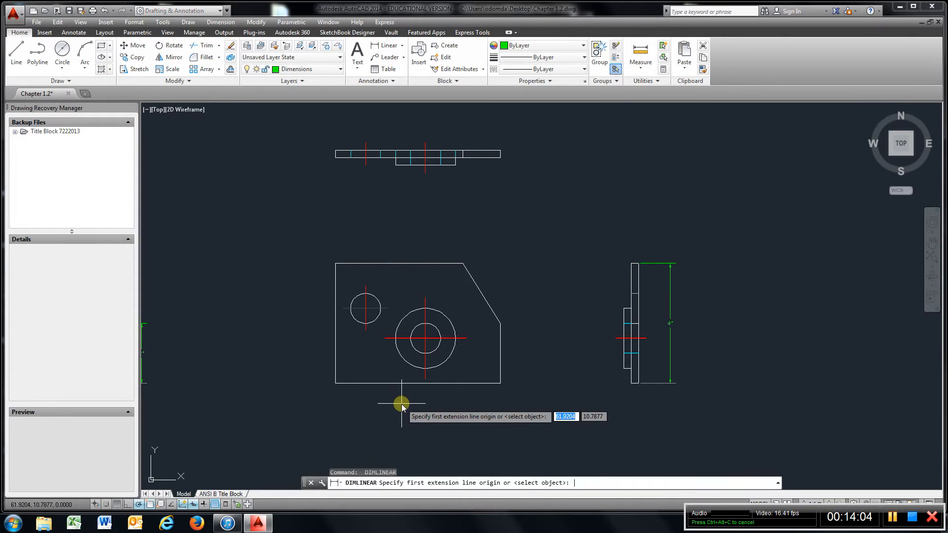
key("Return")
left_click(343, 383)
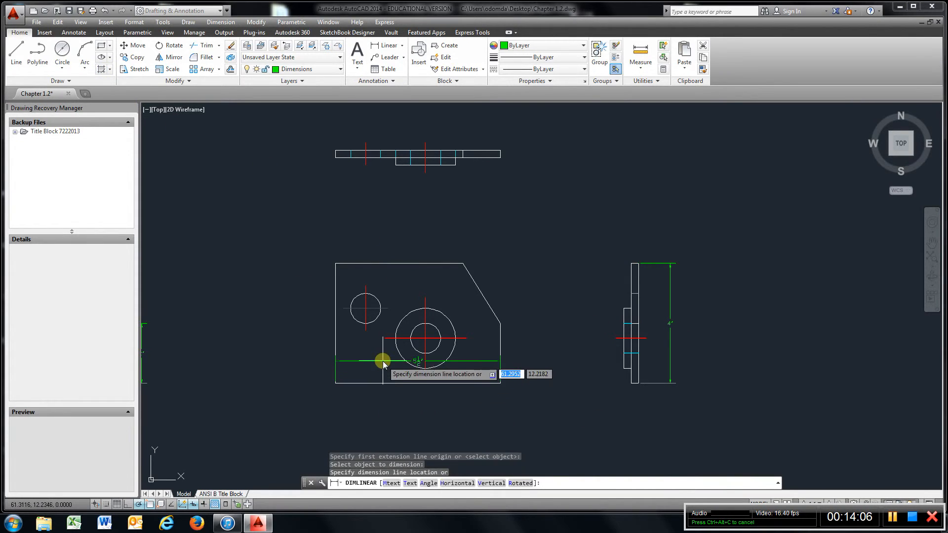
left_click(382, 338)
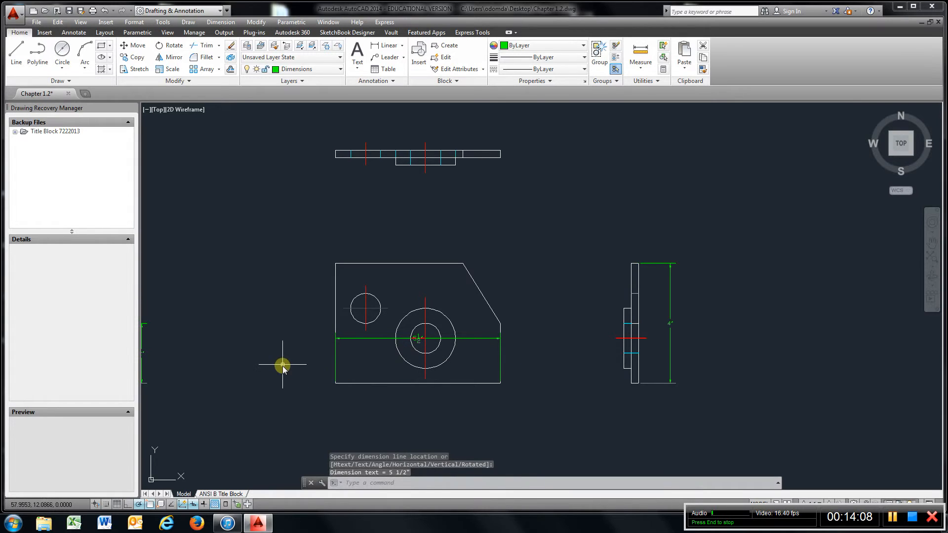
left_click(105, 11)
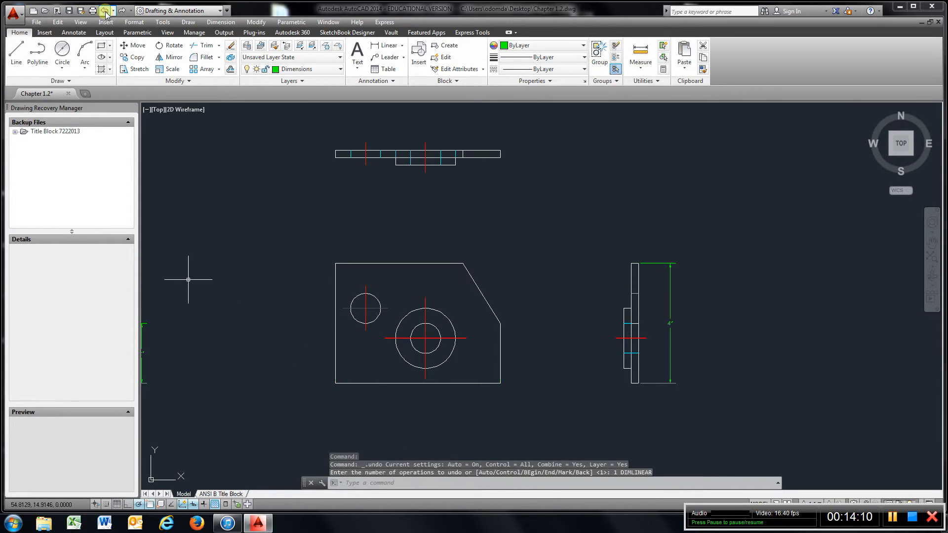
left_click(382, 46)
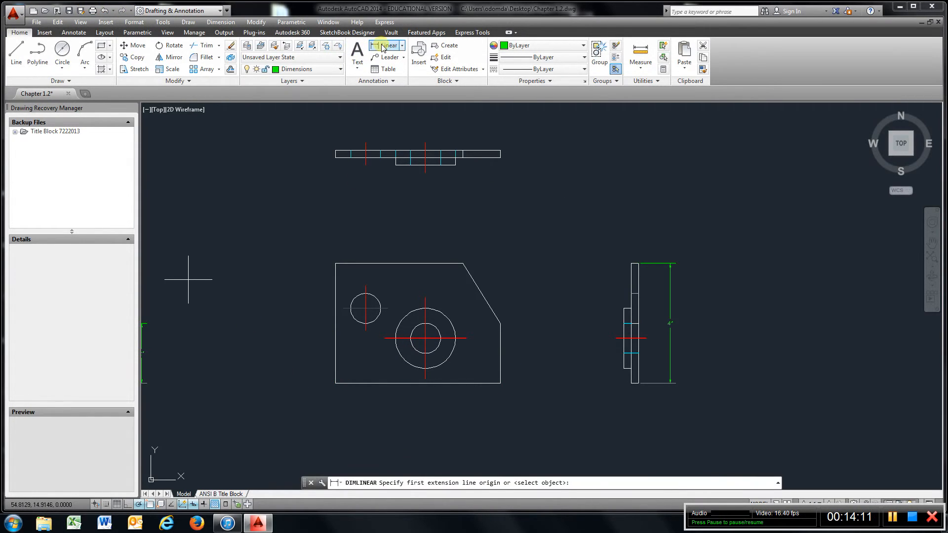
left_click(385, 383)
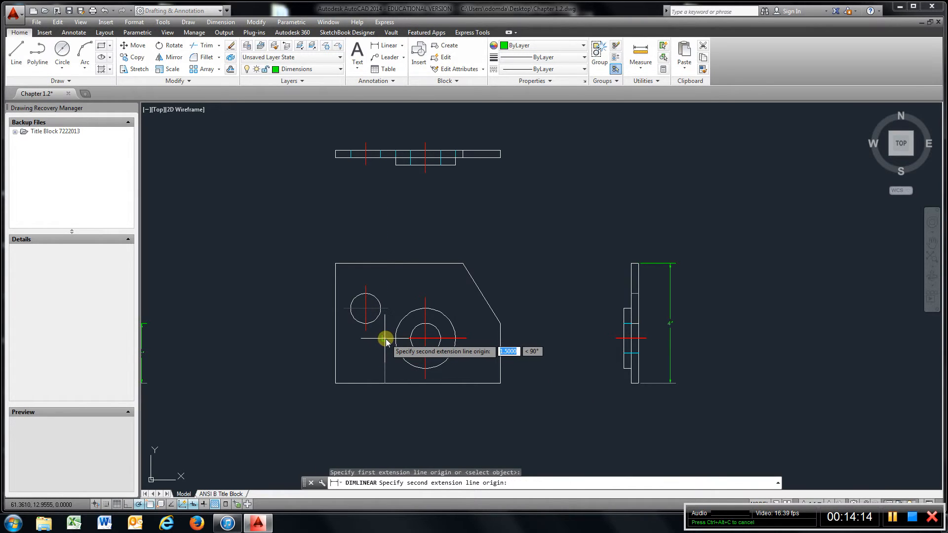
key("Escape")
key("Escape")
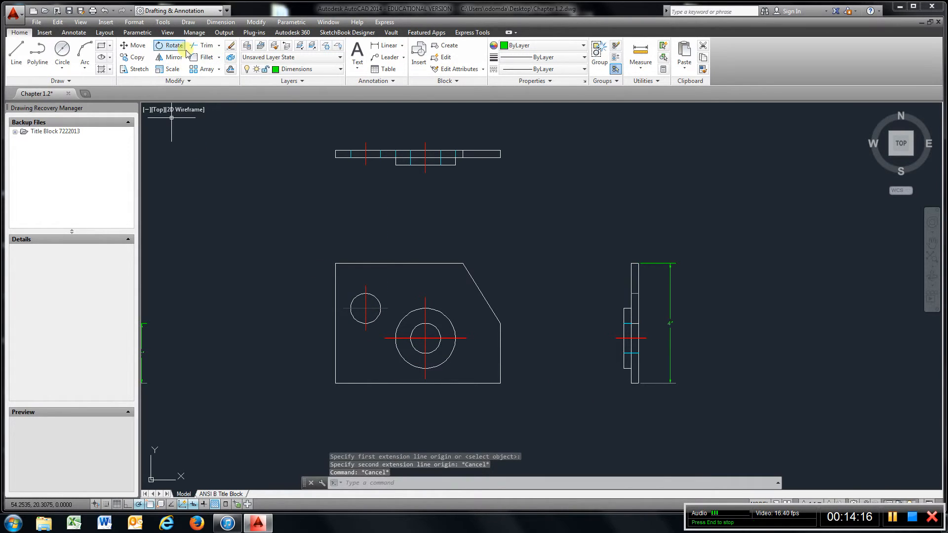
- Add a vertical linear dimension from the front view's lower-left corner to the concentric circles' horizontal centerline, placed left of the view
left_click(386, 45)
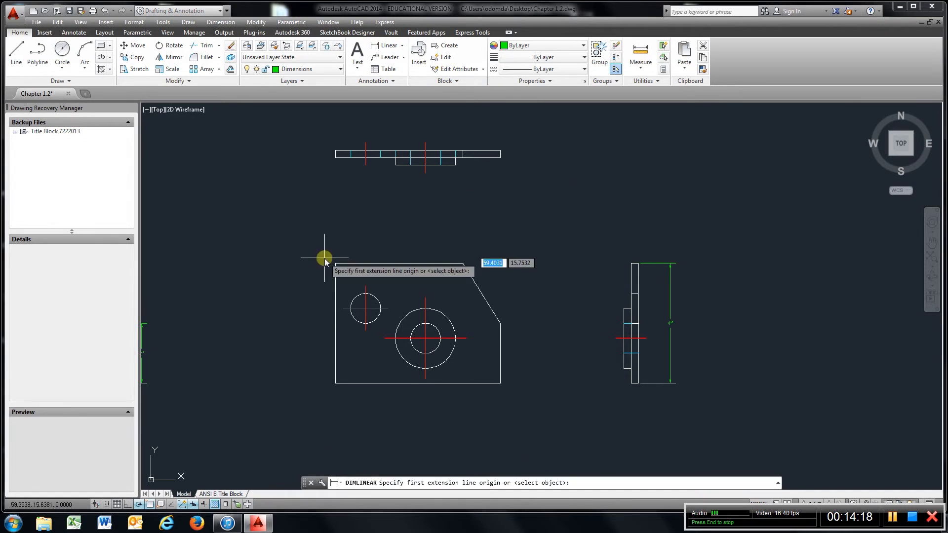
left_click(335, 383)
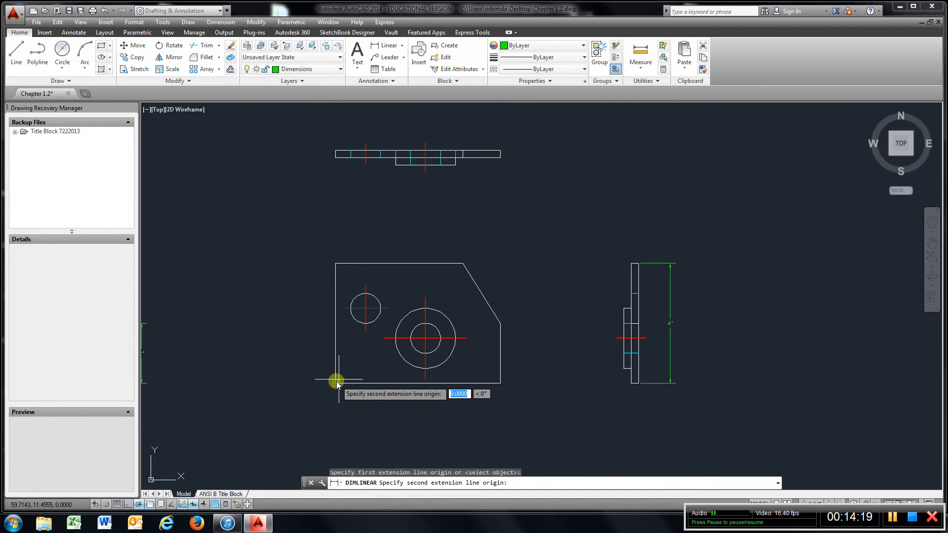
left_click(385, 338)
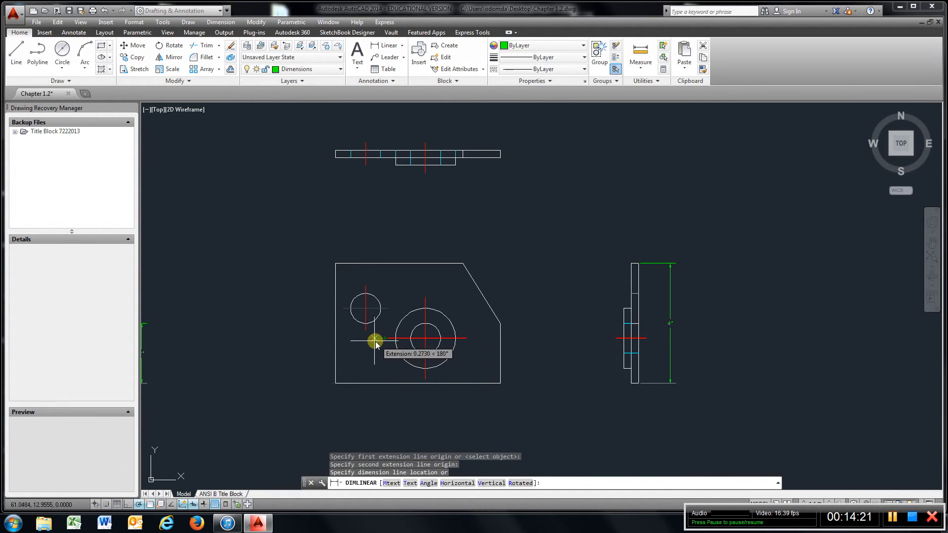
left_click(305, 364)
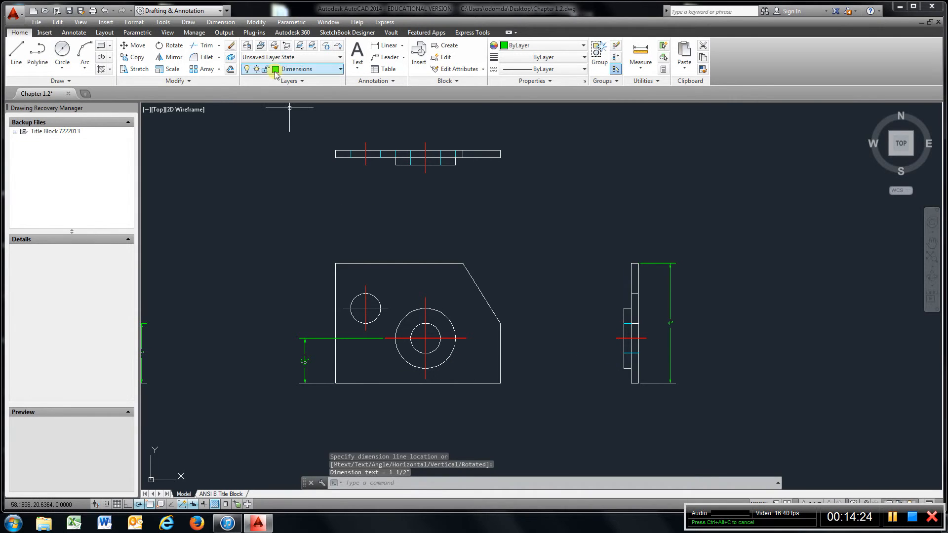
key("Return")
key("Return")
scroll(332, 380, "down", 3)
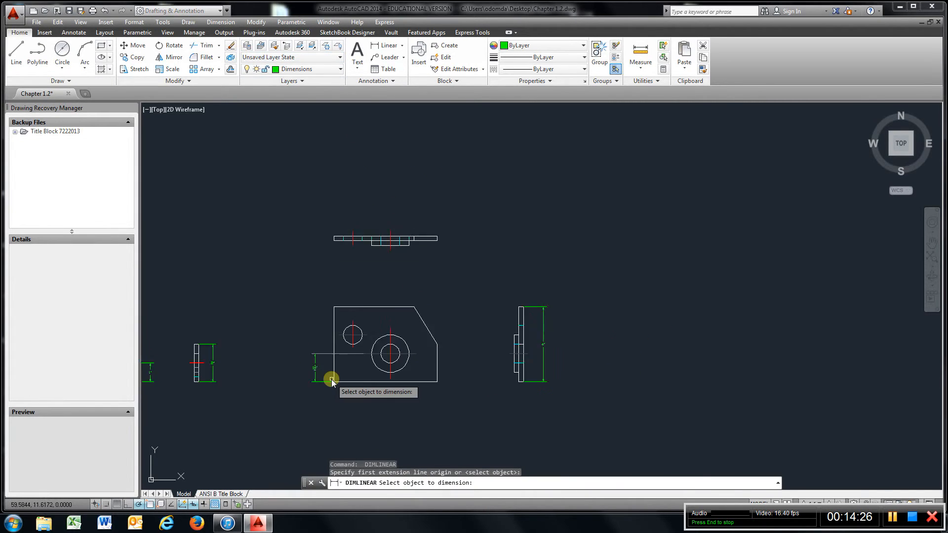
scroll(331, 380, "up", 3)
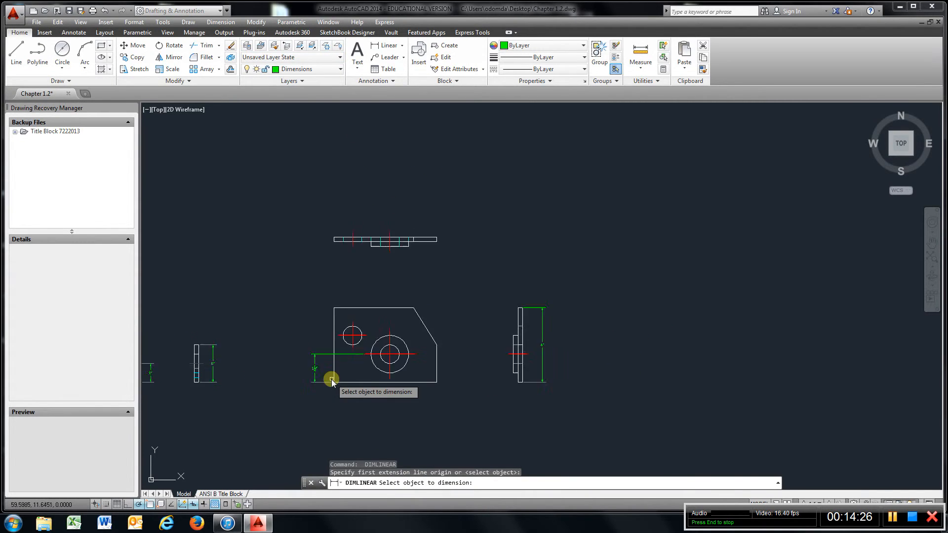
- Add a vertical linear dimension from the front view's lower-left corner to the small circle's horizontal centerline, placed outside the 1 1/2" dimension
left_click(384, 46)
scroll(357, 371, "up", 5)
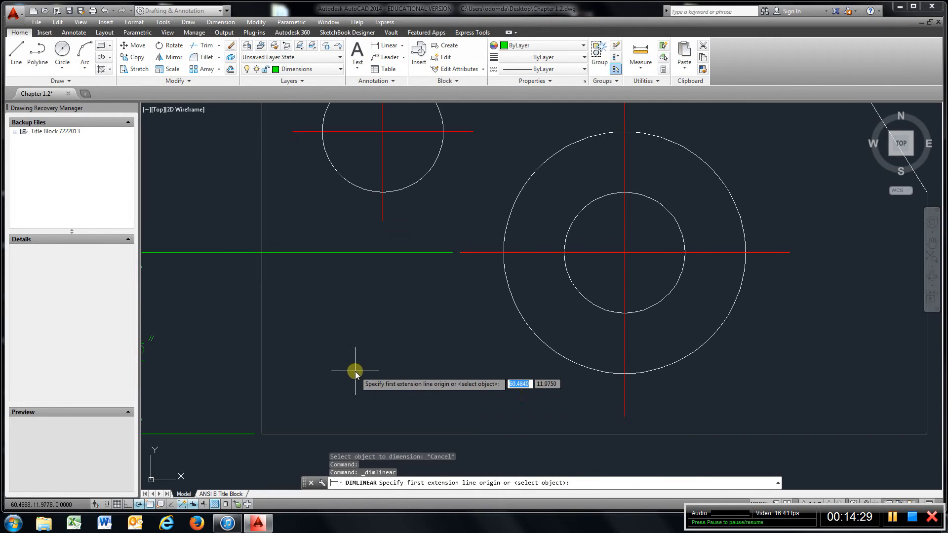
left_click(256, 434)
left_click(293, 131)
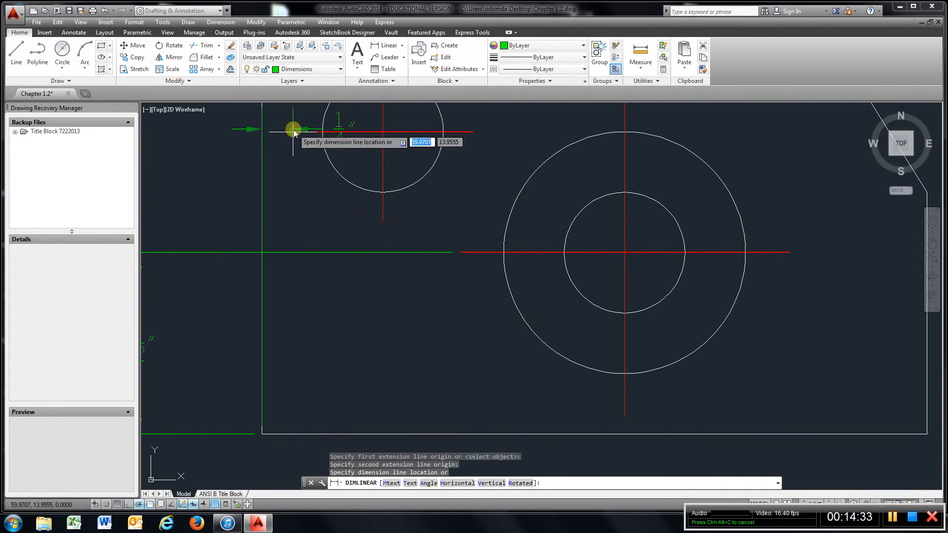
scroll(293, 132, "down", 5)
left_click(217, 220)
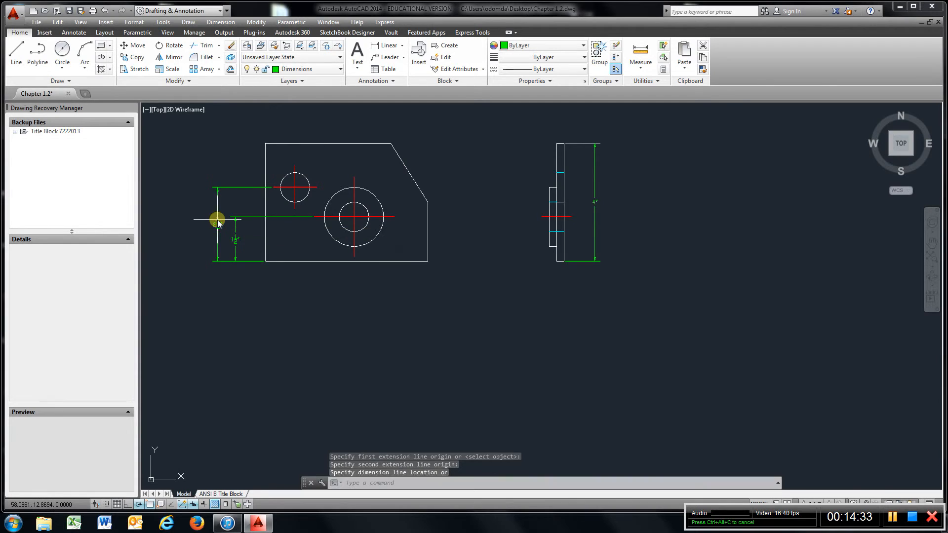
left_click(218, 221)
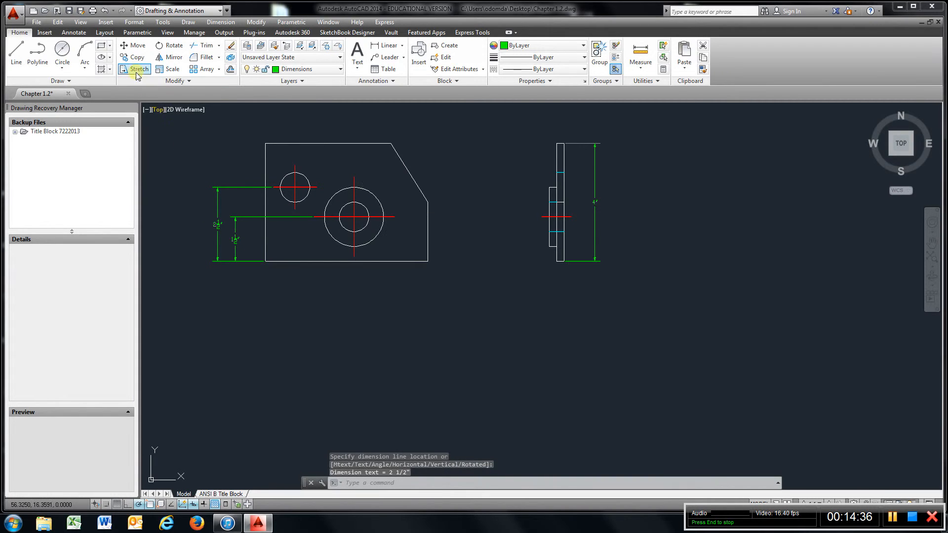
- Add a horizontal linear dimension from the front view's upper-left corner to the small circle's vertical centerline, placed just above the view
left_click(388, 46)
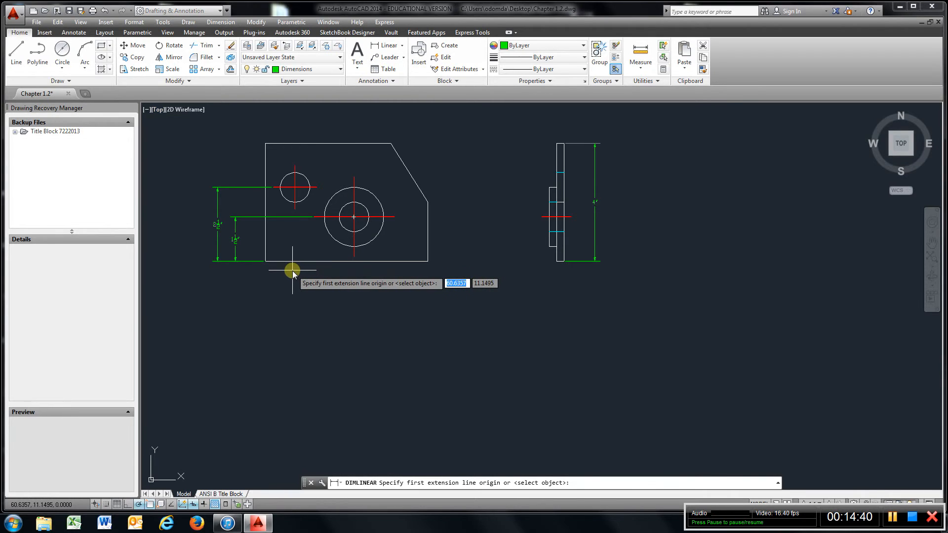
left_click(265, 143)
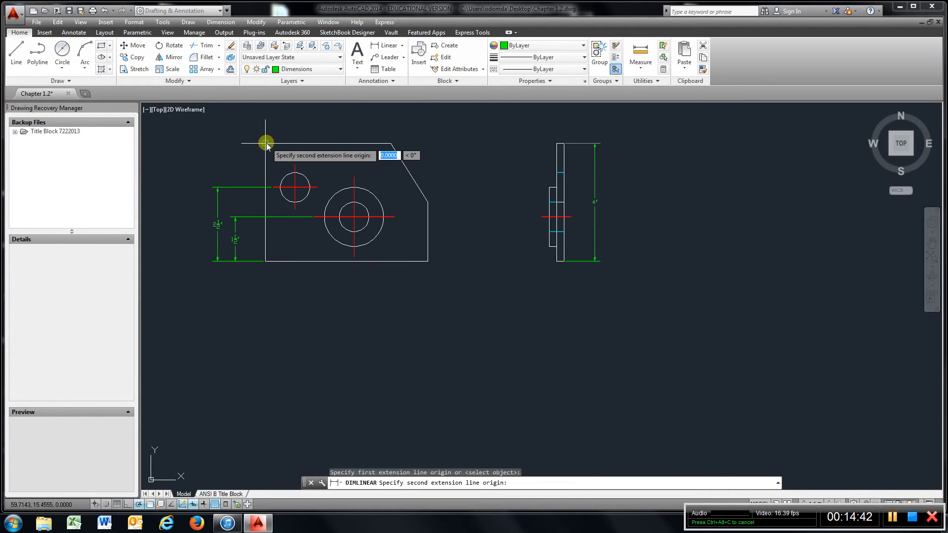
left_click(293, 169)
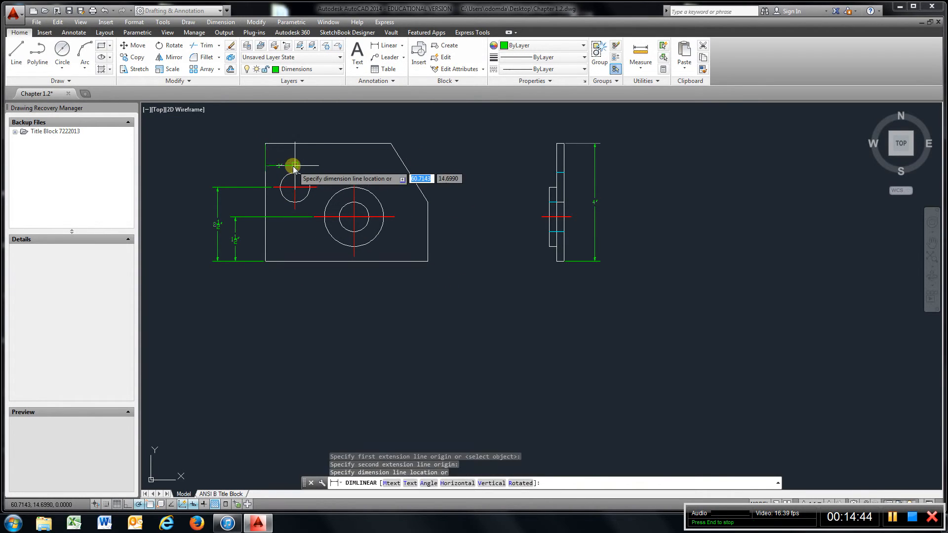
left_click(285, 130)
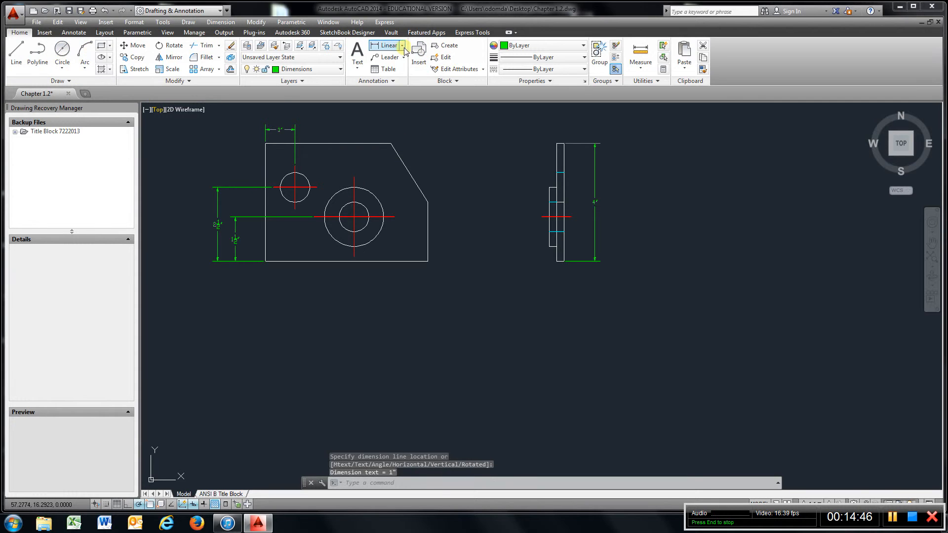
- Add a horizontal linear dimension from the front view's upper-left corner to the concentric circles' vertical centerline, placed above the 1" dimension
left_click(388, 48)
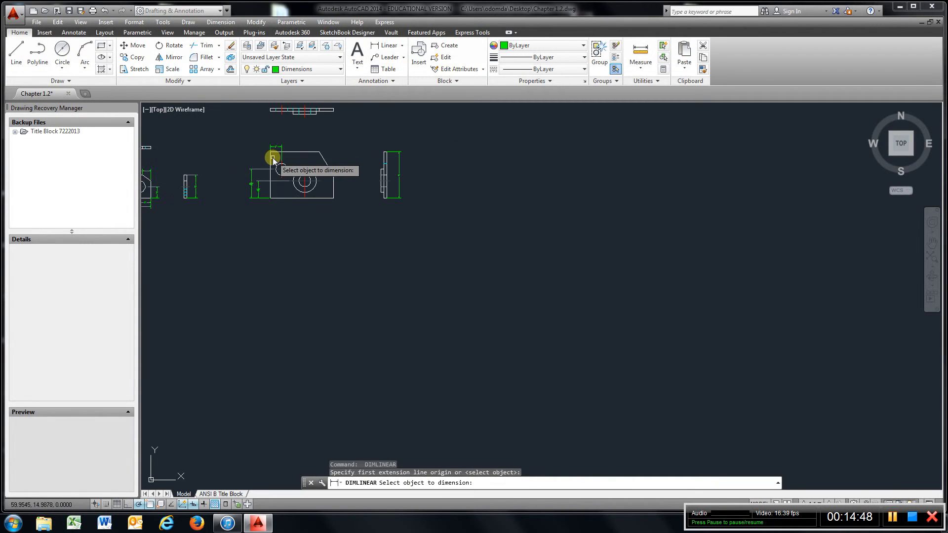
scroll(275, 157, "up", 5)
left_click(388, 45)
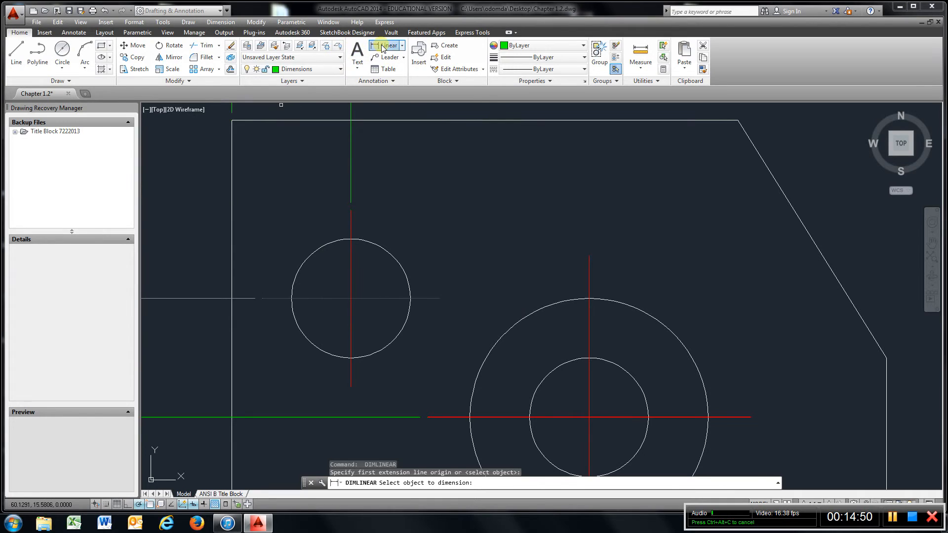
left_click(232, 120)
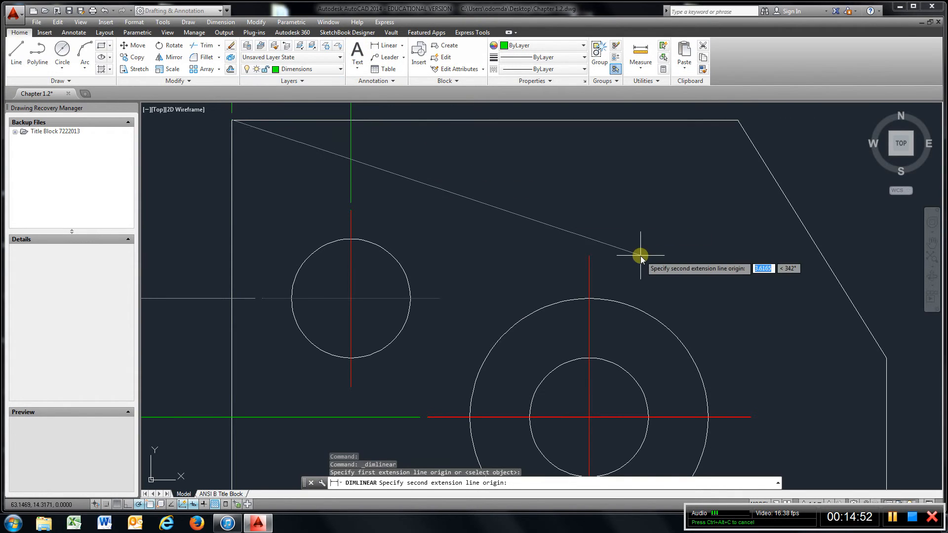
left_click(589, 256)
scroll(501, 173, "down", 4)
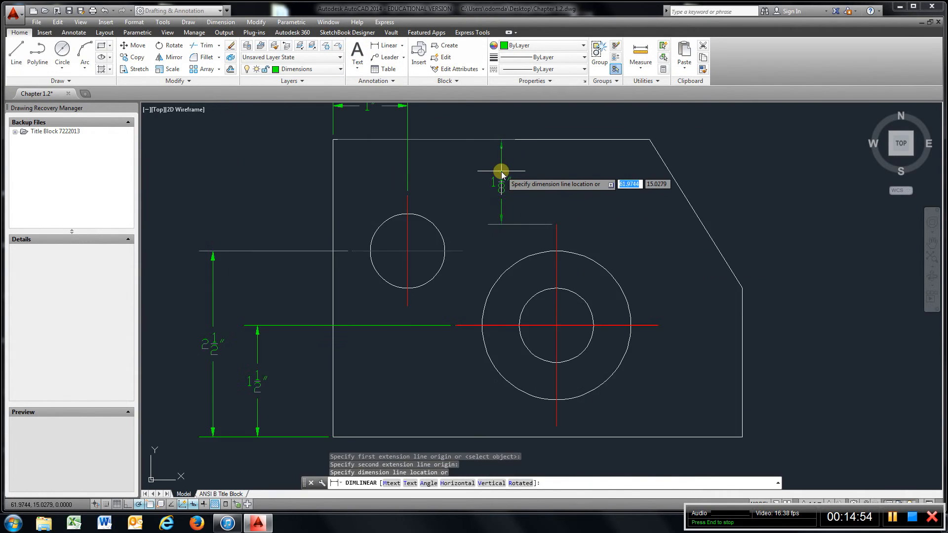
middle_click_drag(501, 173, 501, 266)
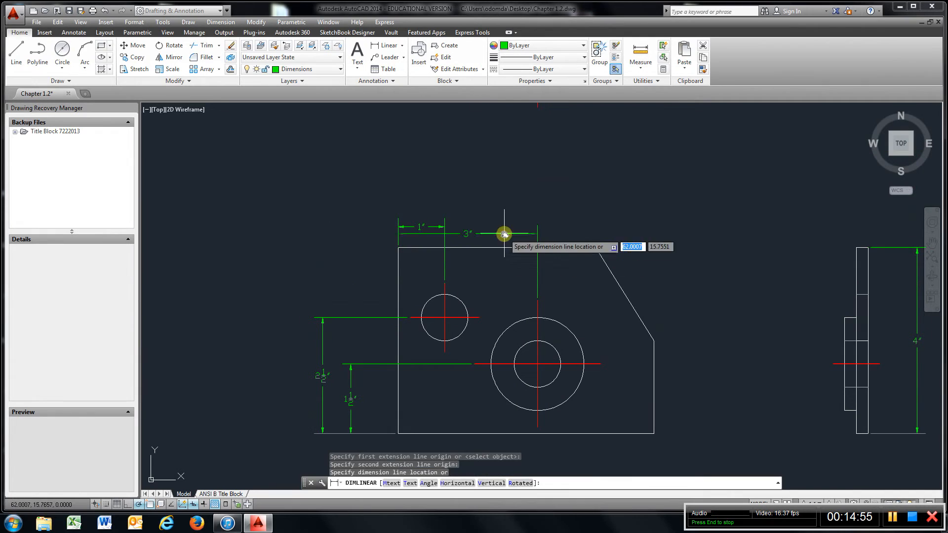
left_click(481, 205)
- Add radius dimensions to the front view's small circle and outer concentric circle, each placed to the circle's upper right
middle_click_drag(554, 297, 491, 242)
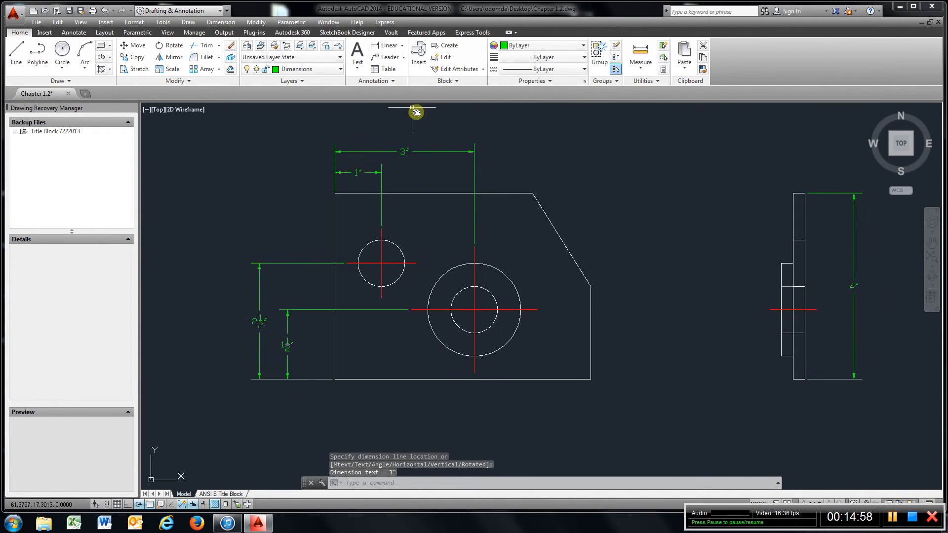
left_click(402, 45)
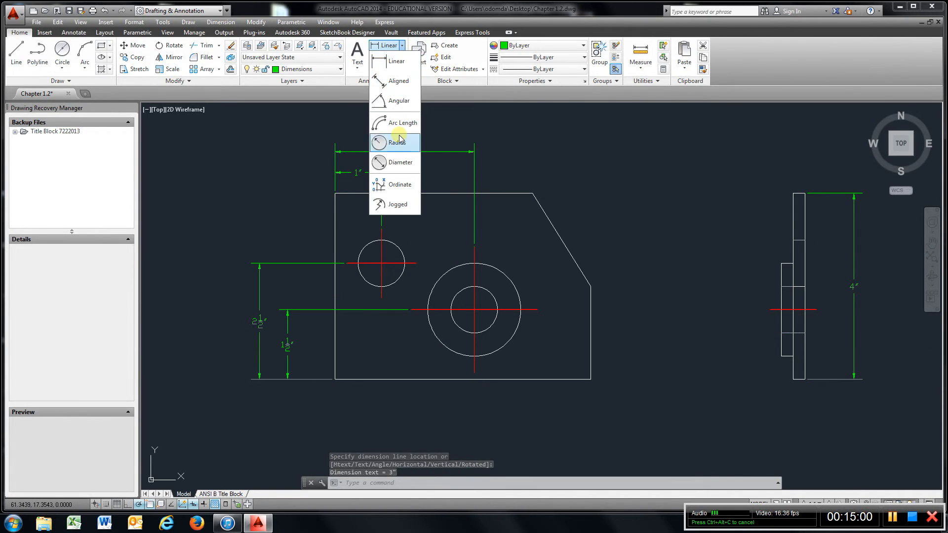
left_click(388, 148)
left_click(398, 247)
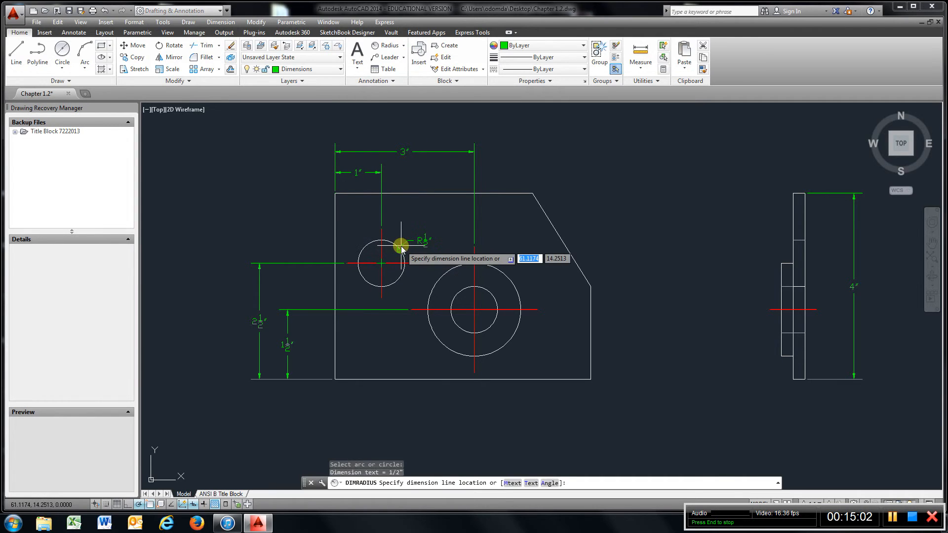
left_click(449, 244)
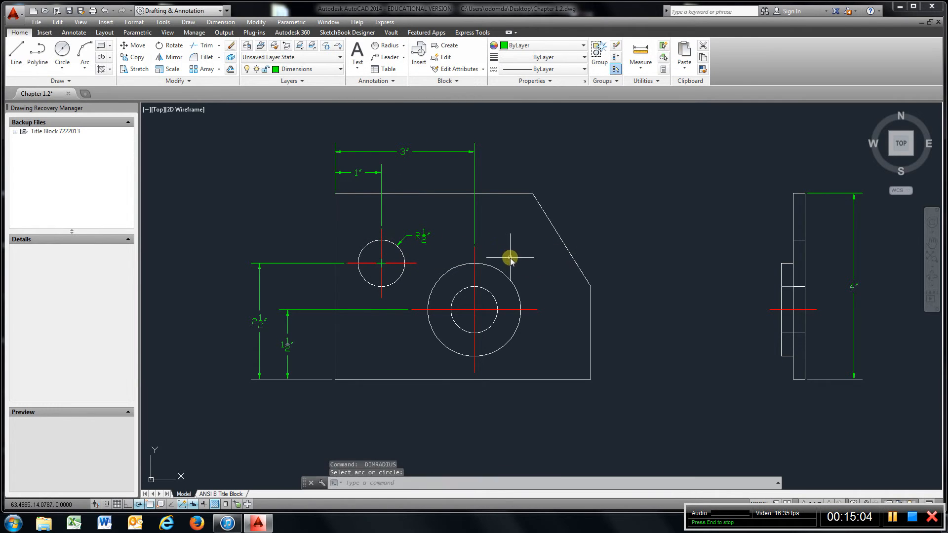
key("Return")
left_click(504, 278)
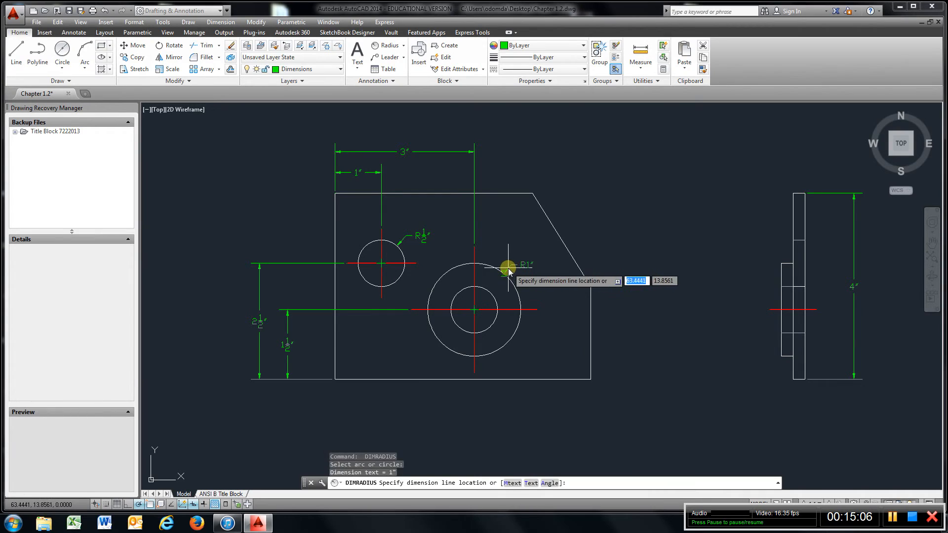
left_click(517, 262)
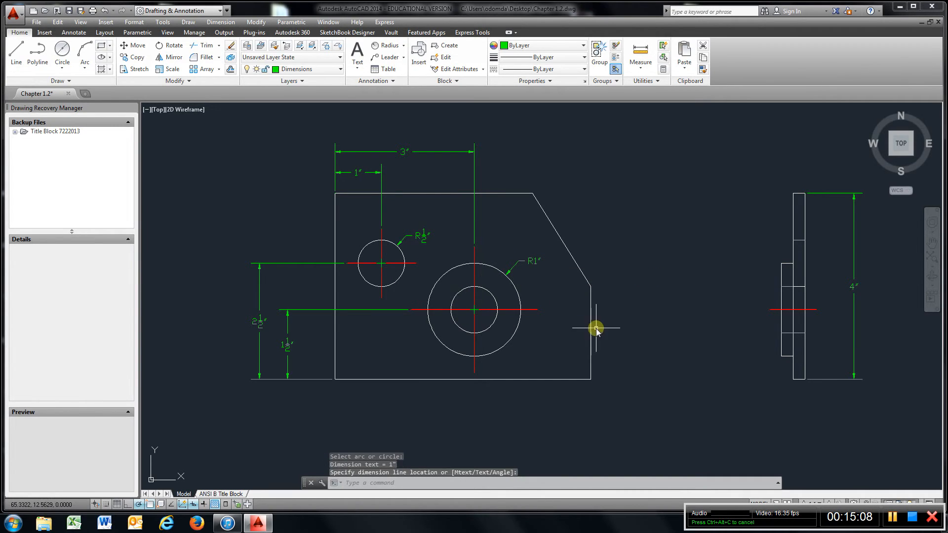
- Add a vertical linear dimension for the front view's right edge, from the lower-right corner to the chamfer's lower end, placed to its right
middle_click_drag(653, 317, 614, 345)
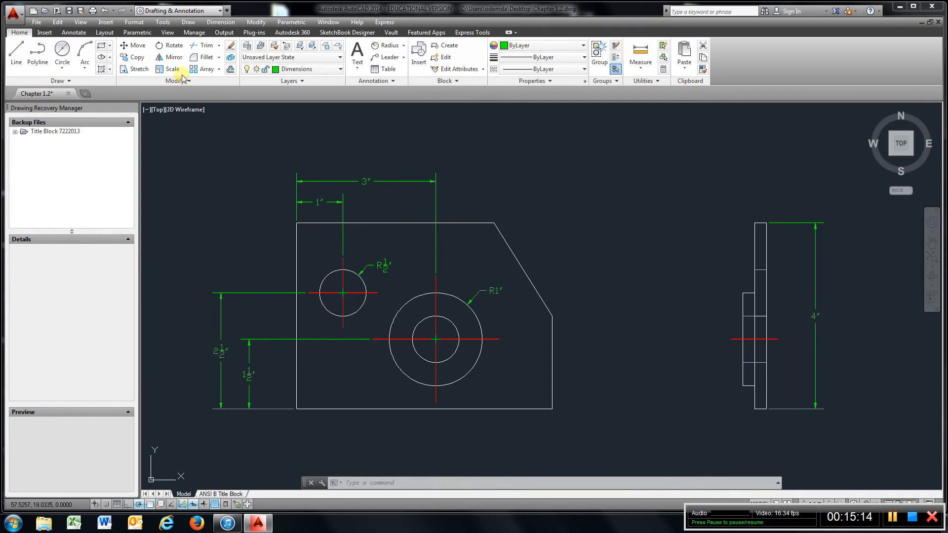
left_click(403, 45)
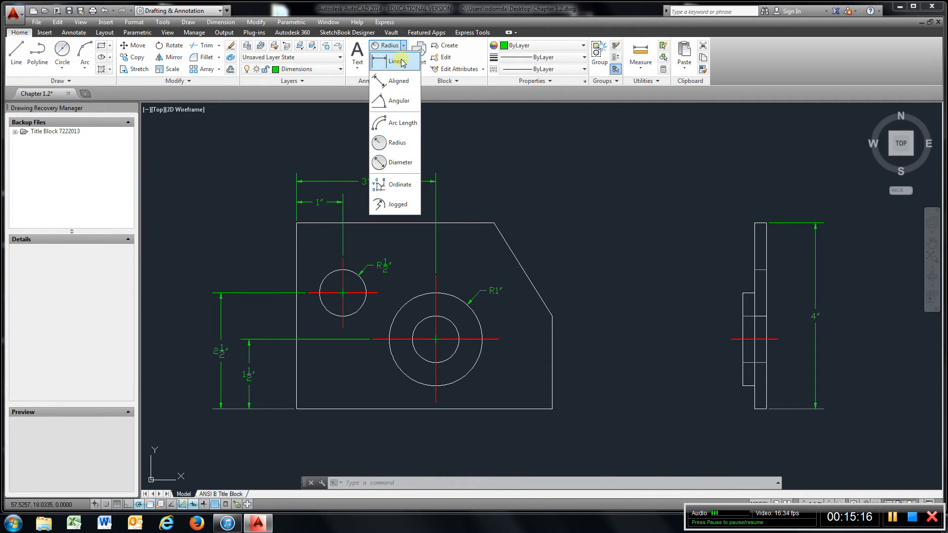
left_click(401, 69)
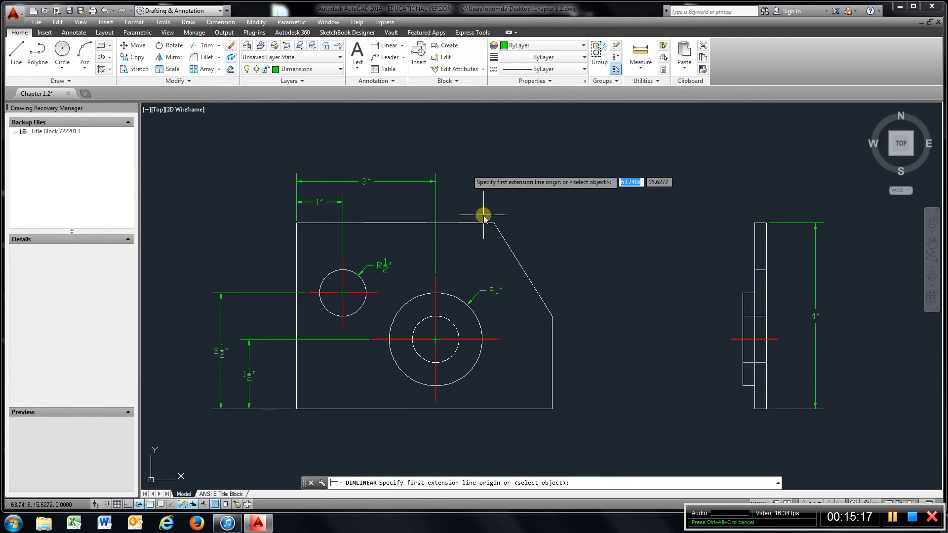
left_click(552, 409)
left_click(552, 316)
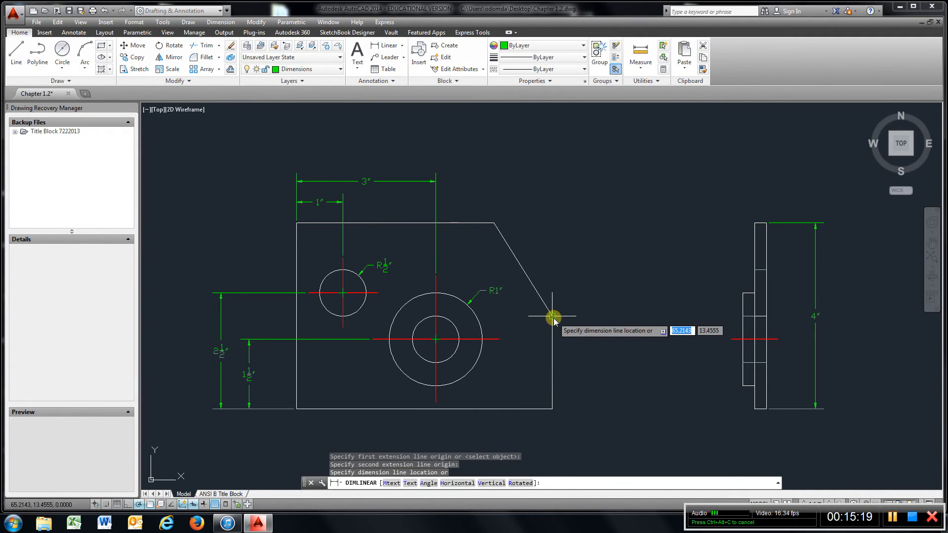
left_click(585, 329)
left_click(585, 330)
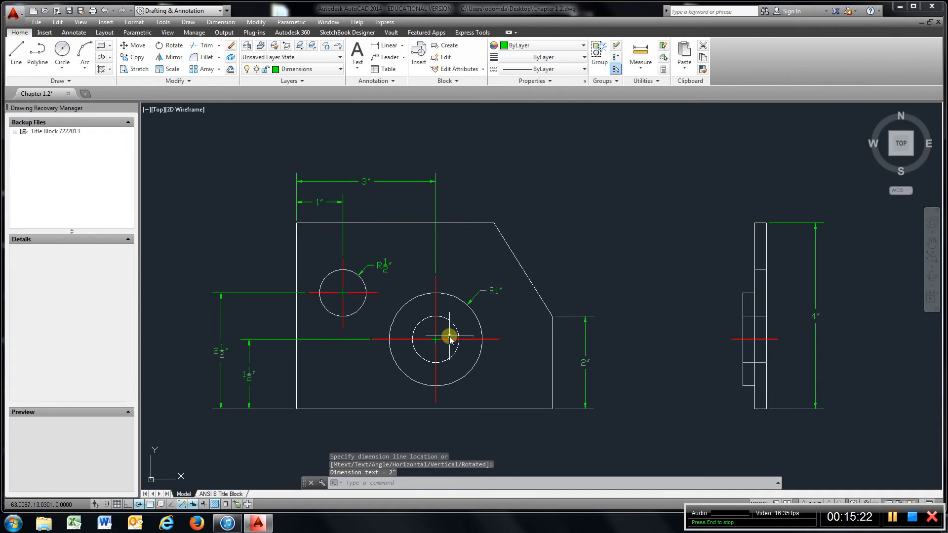
- Add an angular dimension between the front view's top edge and the slanted edge, placed outside the cut corner
mouse_move(449, 337)
middle_mouse_down()
mouse_move(434, 313)
mouse_move(431, 349)
middle_mouse_up()
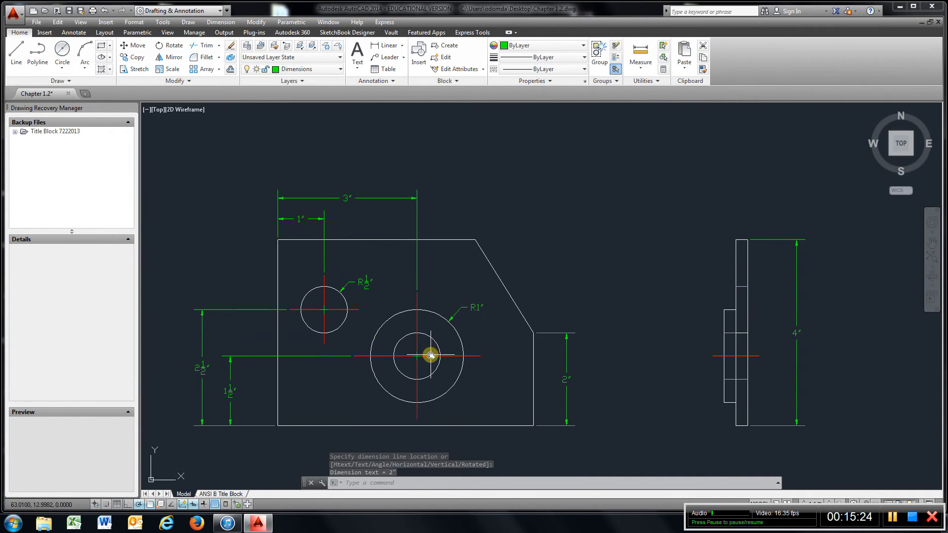
left_click(402, 45)
left_click(399, 100)
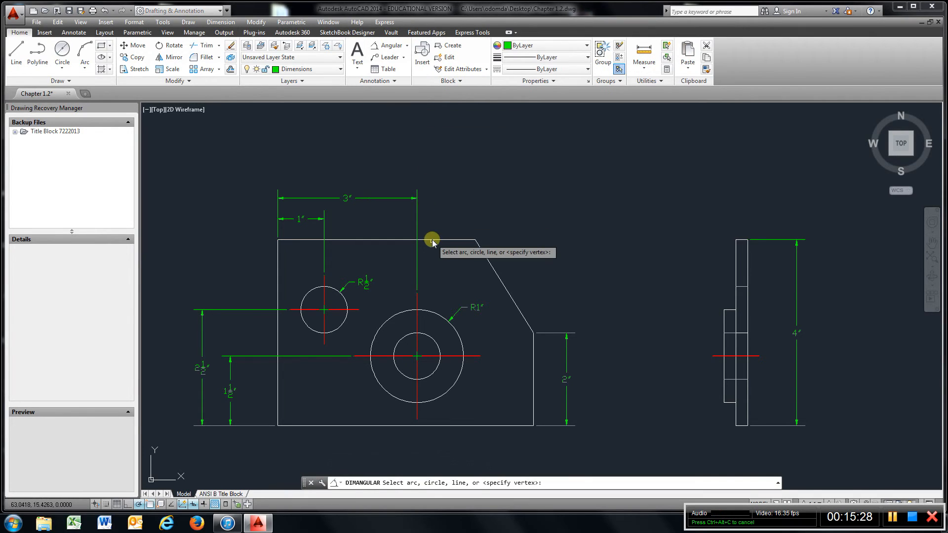
left_click(441, 241)
left_click(491, 266)
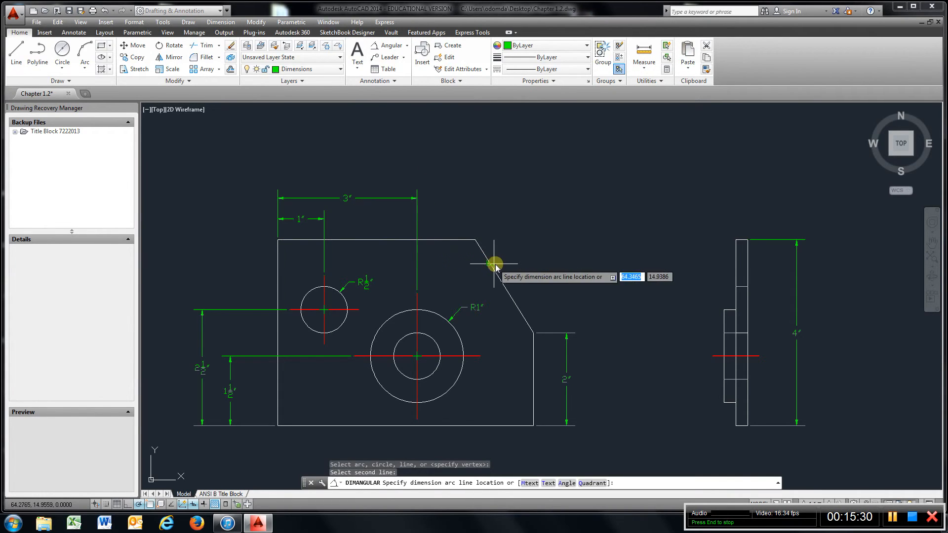
left_click(517, 273)
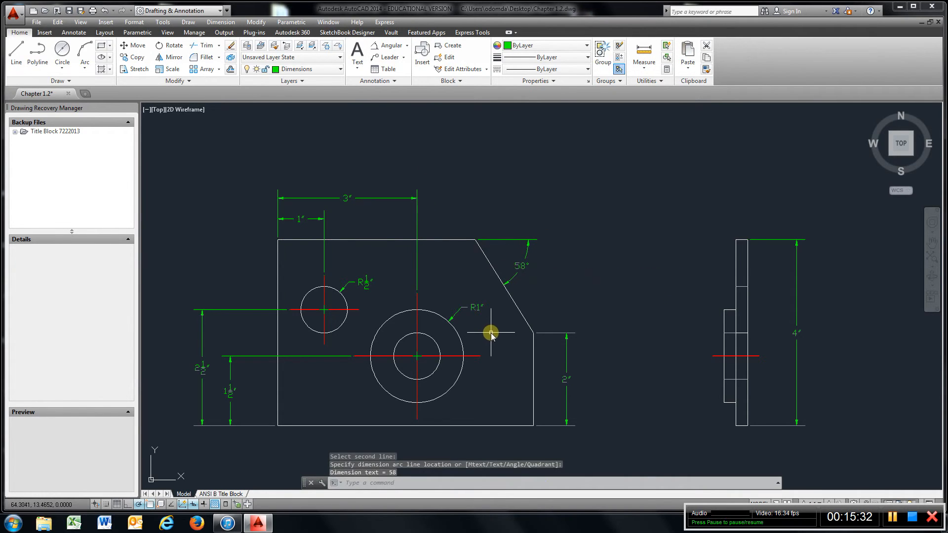
- Add a vertical linear dimension for the plate thickness at the top view's left end, placed left of the view
scroll(491, 333, "down", 2)
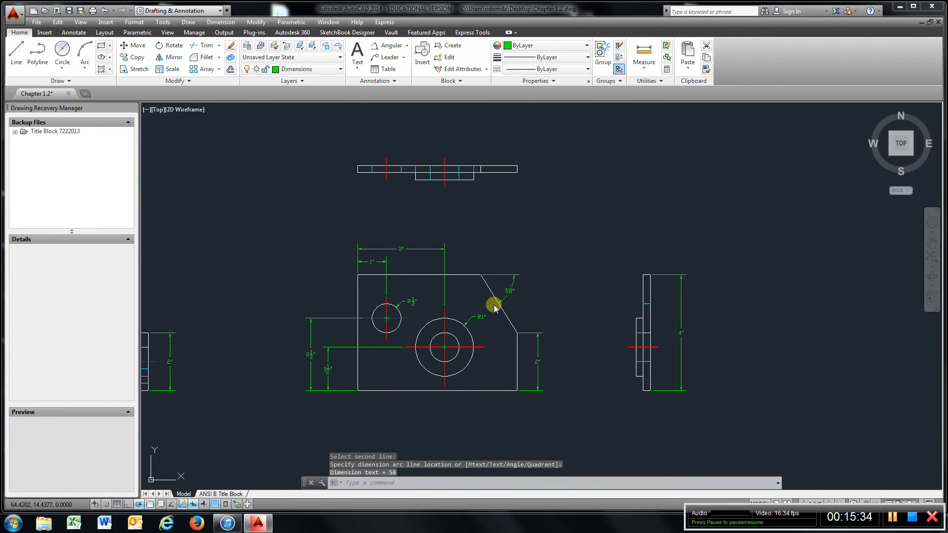
middle_click_drag(494, 306, 539, 363)
scroll(435, 225, "down", 2)
scroll(422, 213, "up", 6)
middle_click_drag(421, 212, 427, 220)
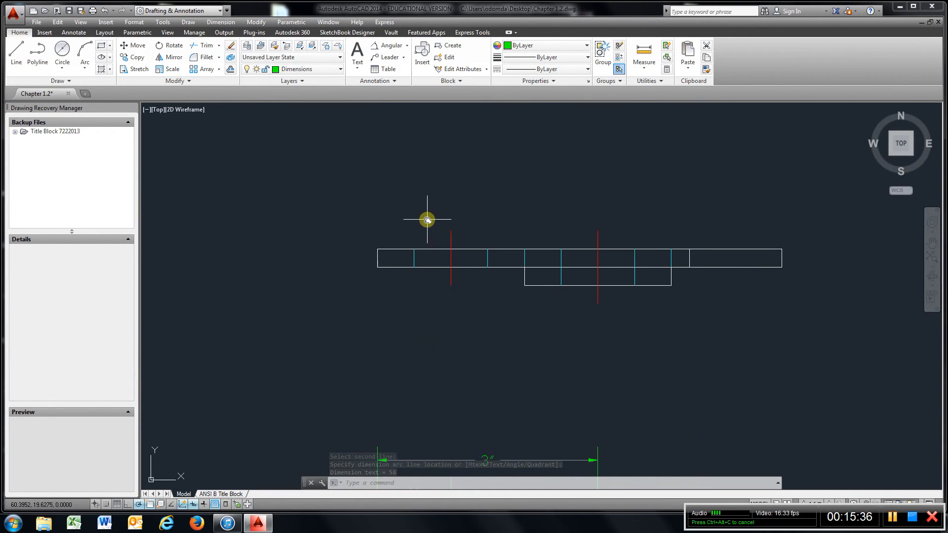
left_click(407, 45)
left_click(390, 60)
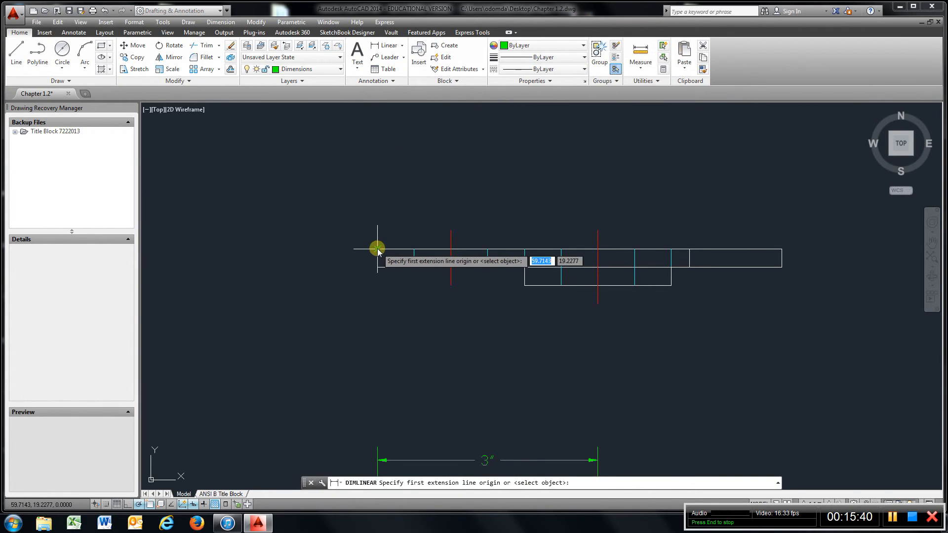
left_click(377, 250)
left_click(376, 267)
left_click(351, 269)
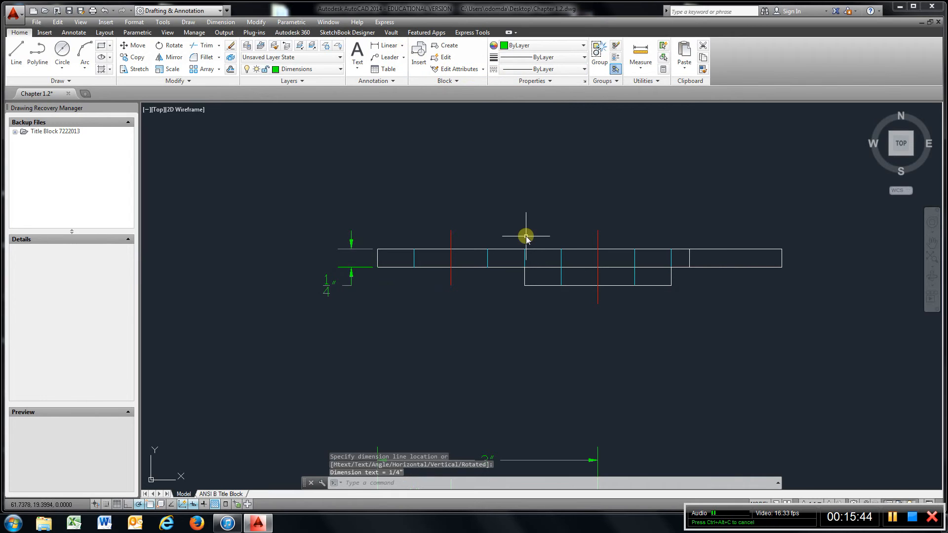
- Add a horizontal linear dimension for the boss thickness in the side view, from the boss's outer corner to the plate's top corner, placed above the view
key("Return")
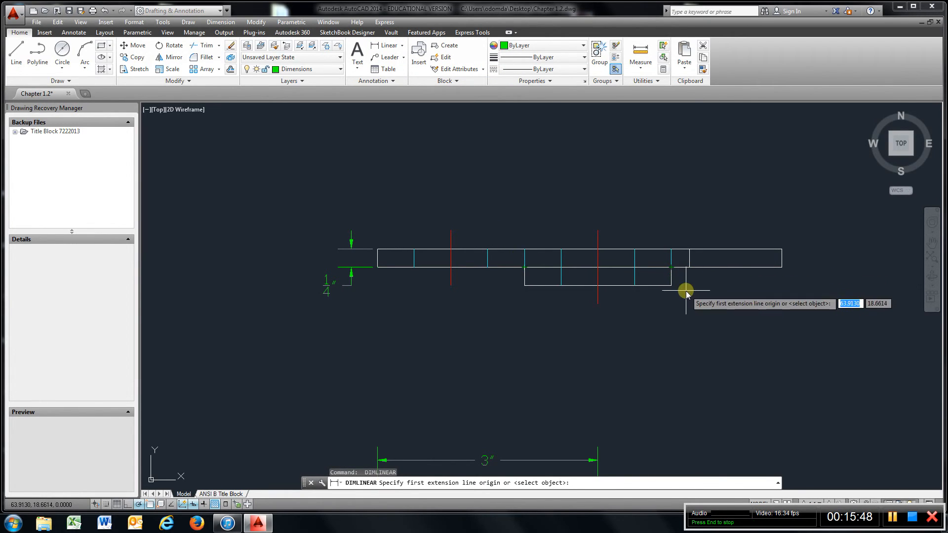
scroll(686, 295, "down", 2)
middle_click_drag(686, 294, 459, 197)
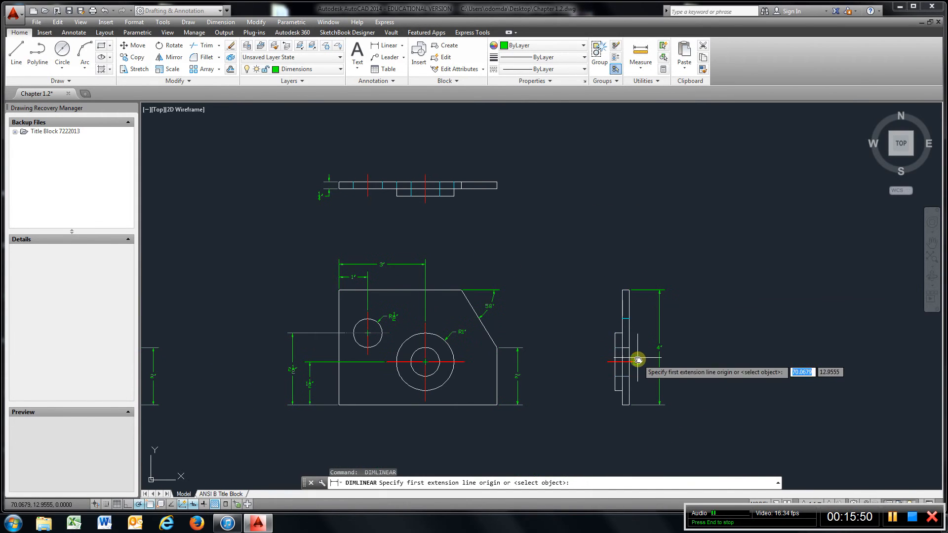
scroll(618, 339, "up", 5)
scroll(621, 334, "down", 2)
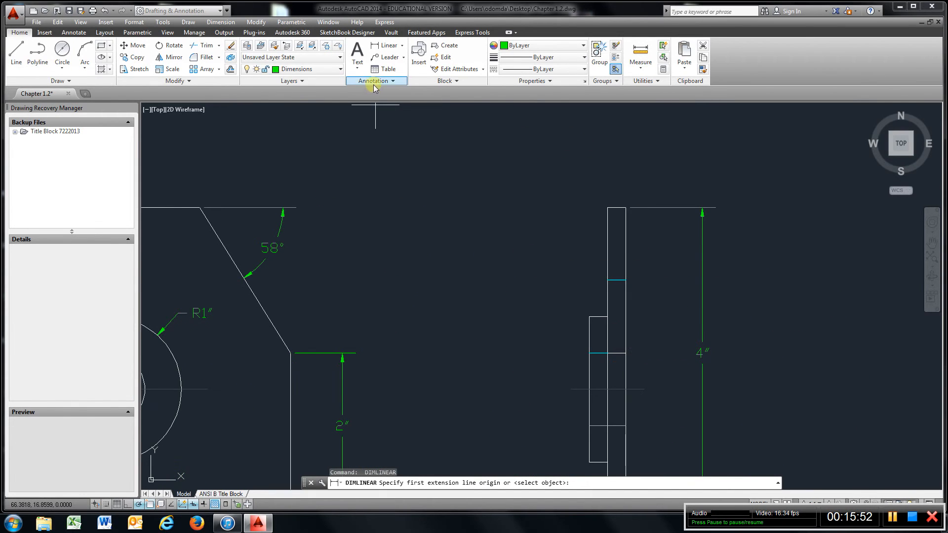
left_click(590, 316)
left_click(607, 207)
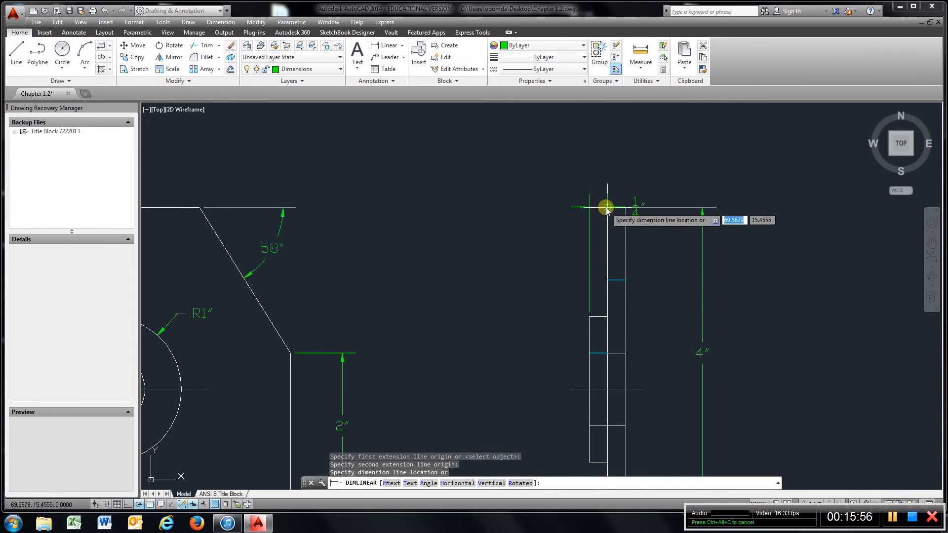
left_click(584, 173)
scroll(444, 305, "down", 4)
middle_click_drag(408, 323, 536, 317)
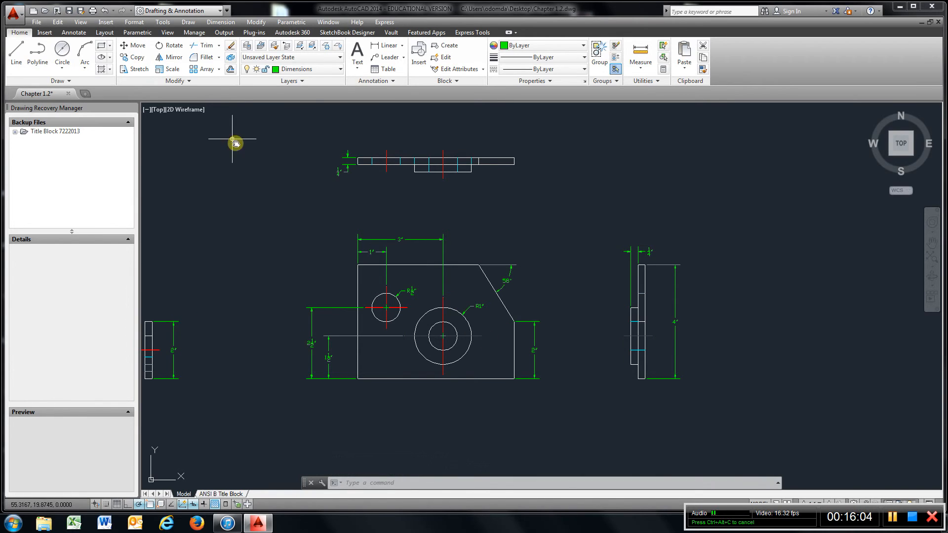
- Add a horizontal linear dimension for the front view's overall width between its two lower corners, placed below the view
left_click(385, 45)
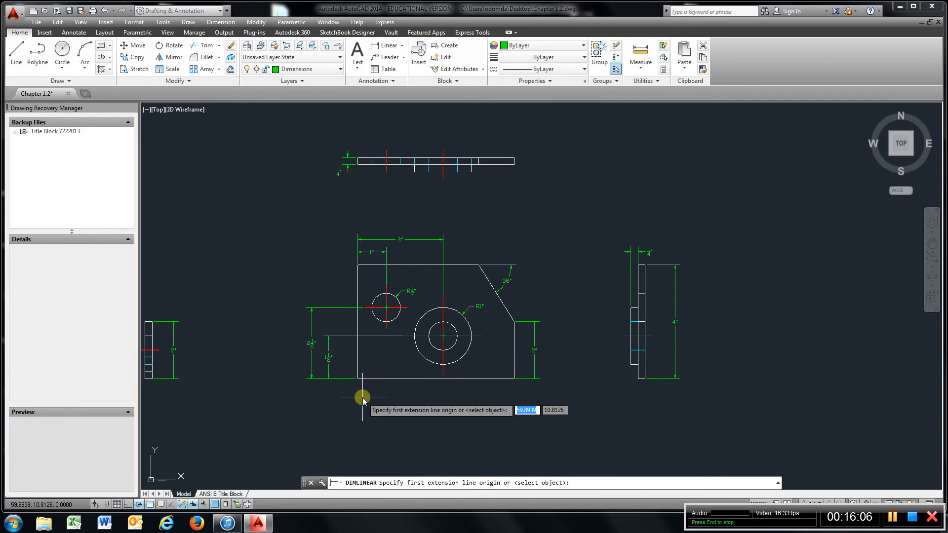
left_click(358, 379)
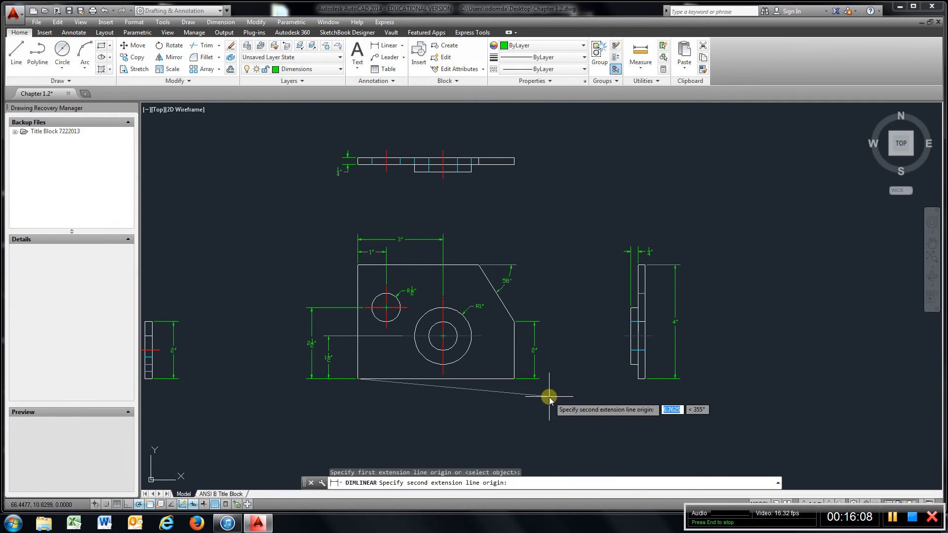
left_click(513, 380)
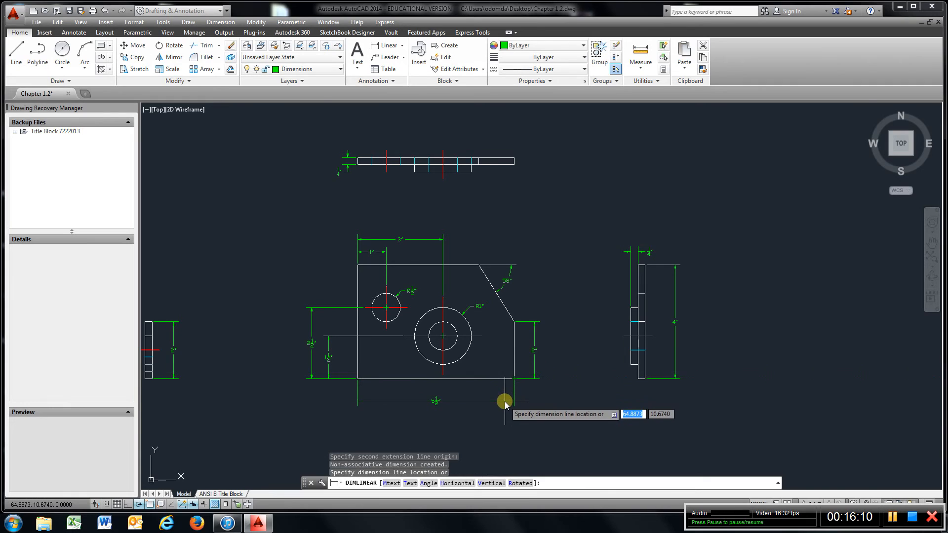
left_click(504, 401)
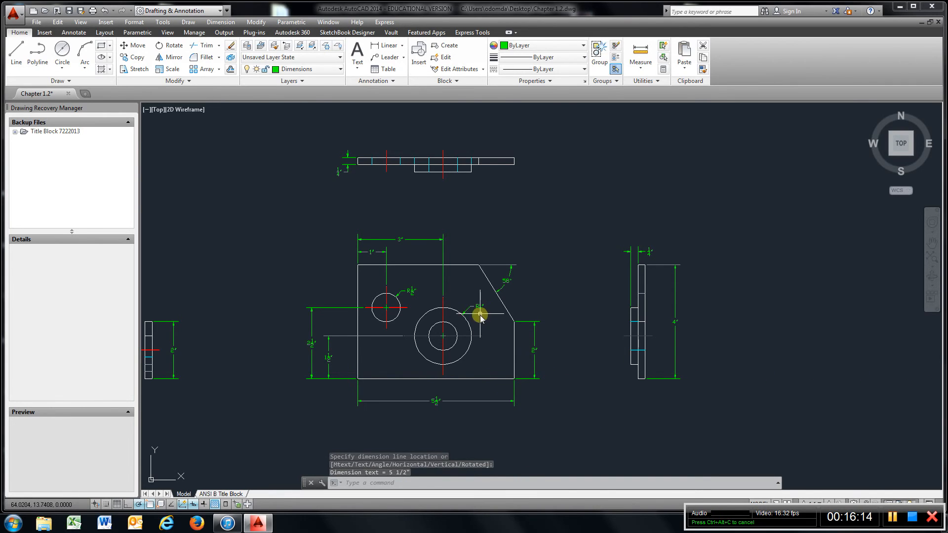
- Add a horizontal linear dimension along the front view's top edge, from the upper-left corner to the chamfer's upper end, placed above the 3" dimension
middle_click_drag(438, 262, 443, 306)
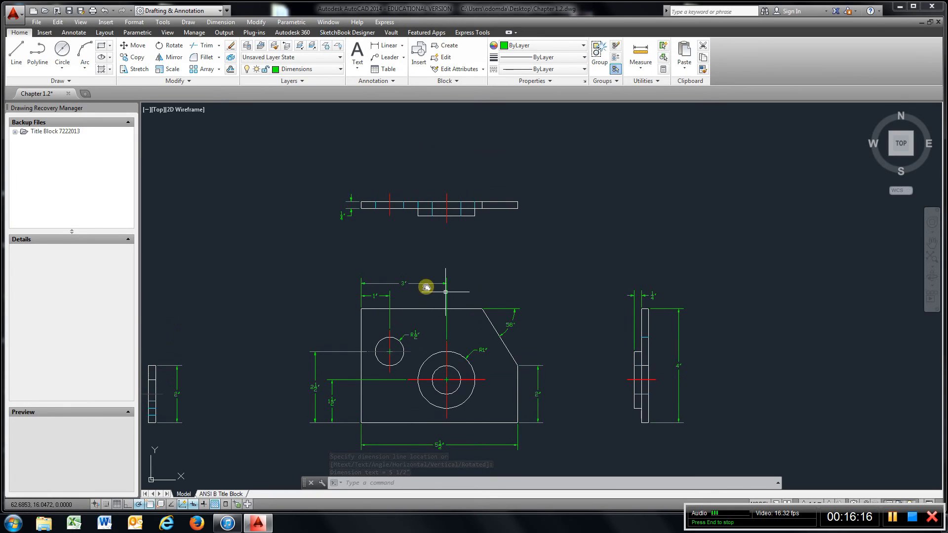
scroll(452, 294, "up", 4)
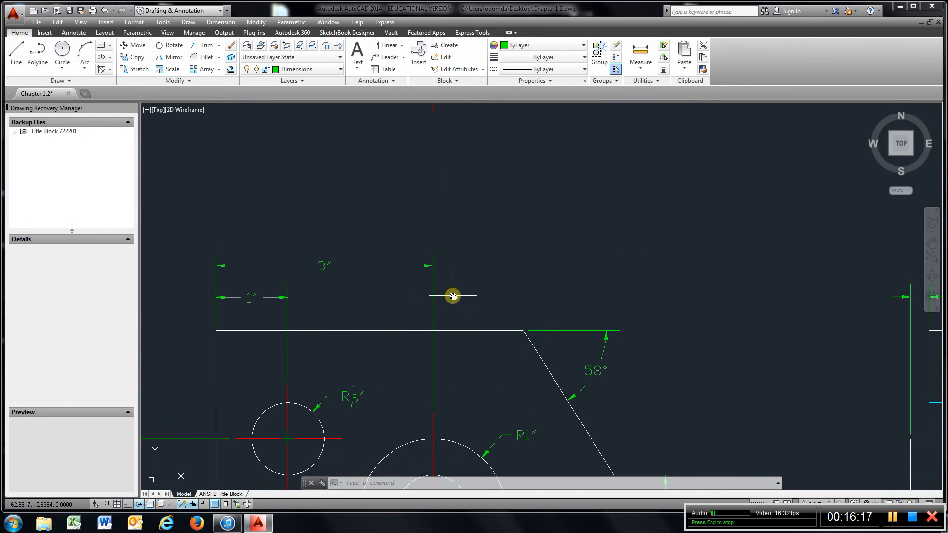
left_click(390, 45)
left_click(216, 330)
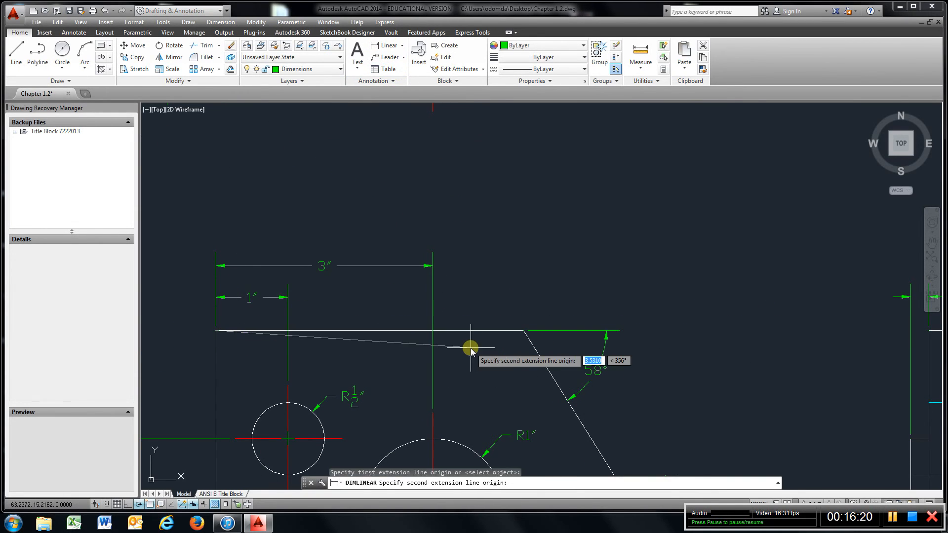
left_click(523, 330)
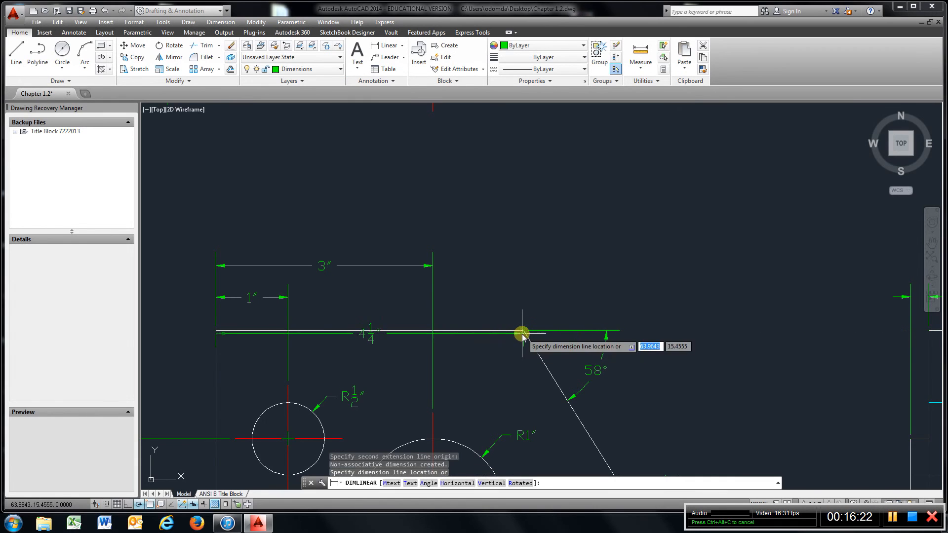
left_click(496, 229)
scroll(465, 291, "down", 4)
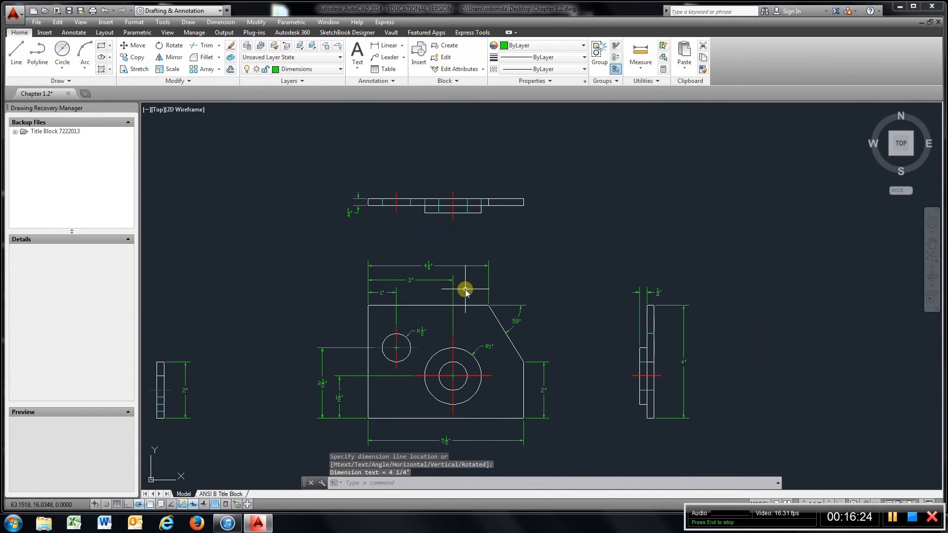
- Create a block named Chapter 1.2 from all three dimensioned views, with its base point just below the front view's lower-right area
middle_click_drag(468, 325, 451, 272)
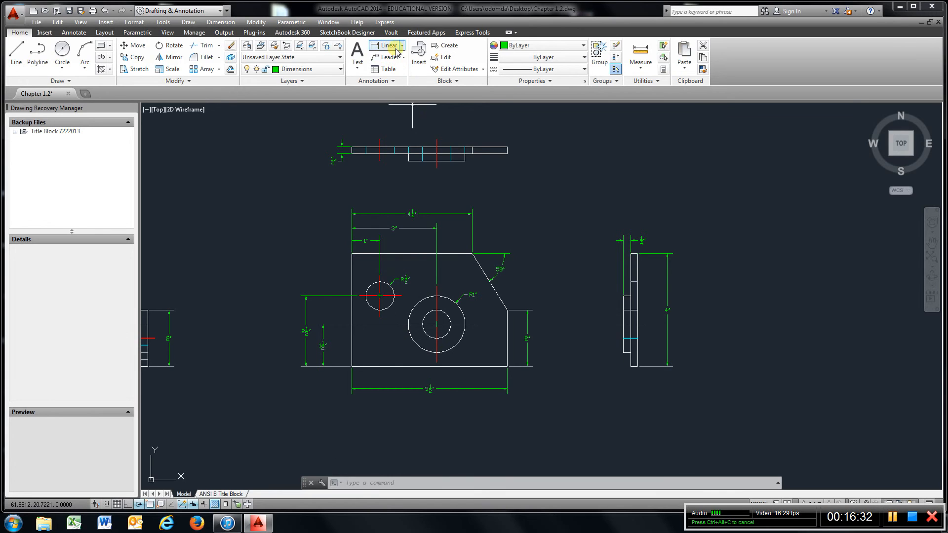
left_click(443, 45)
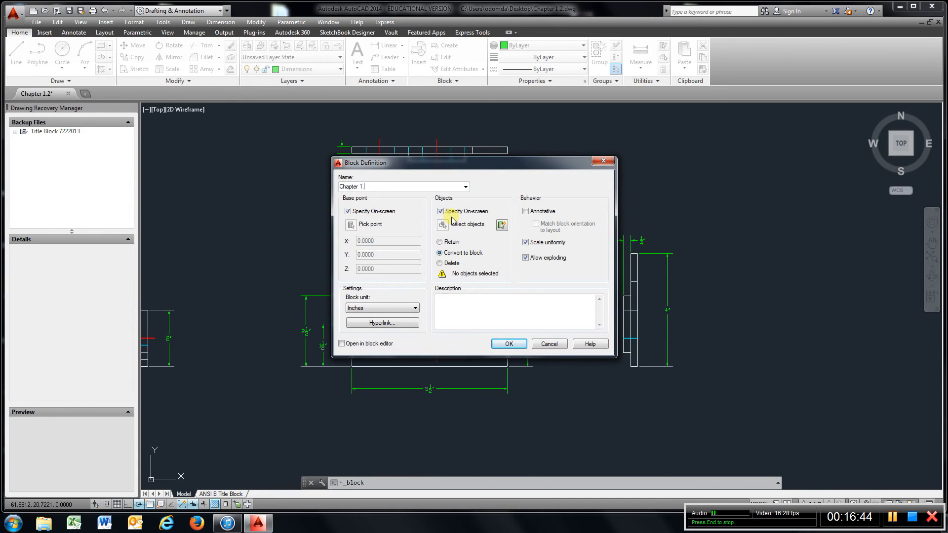
left_click(509, 343)
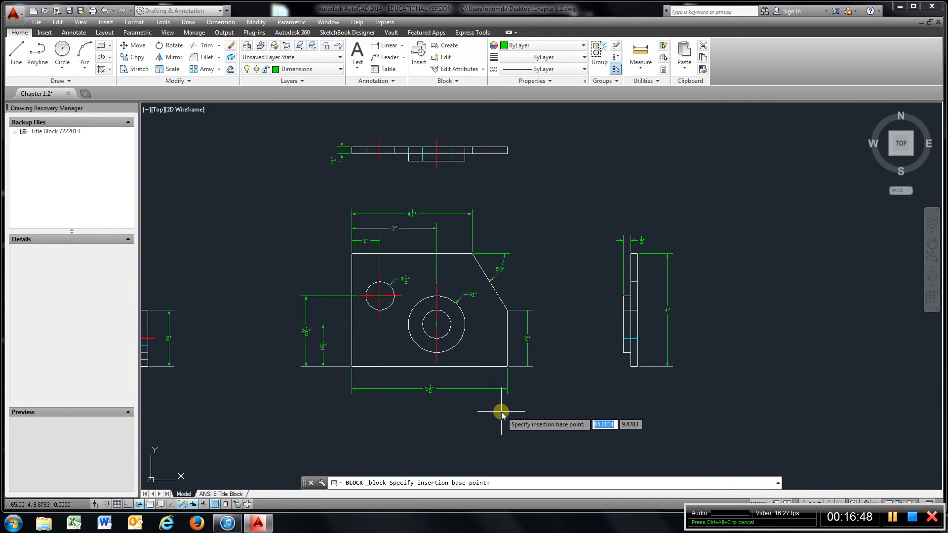
left_click(497, 412)
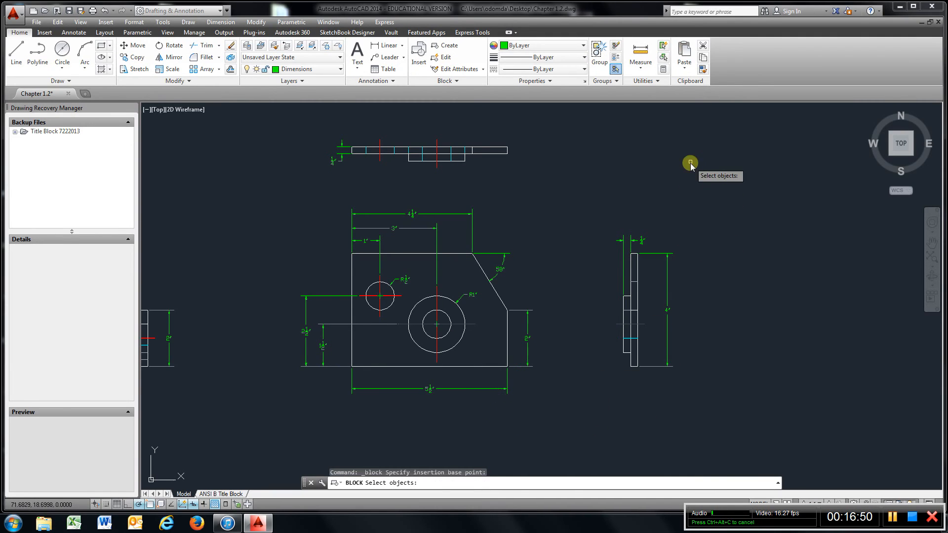
left_click(752, 118)
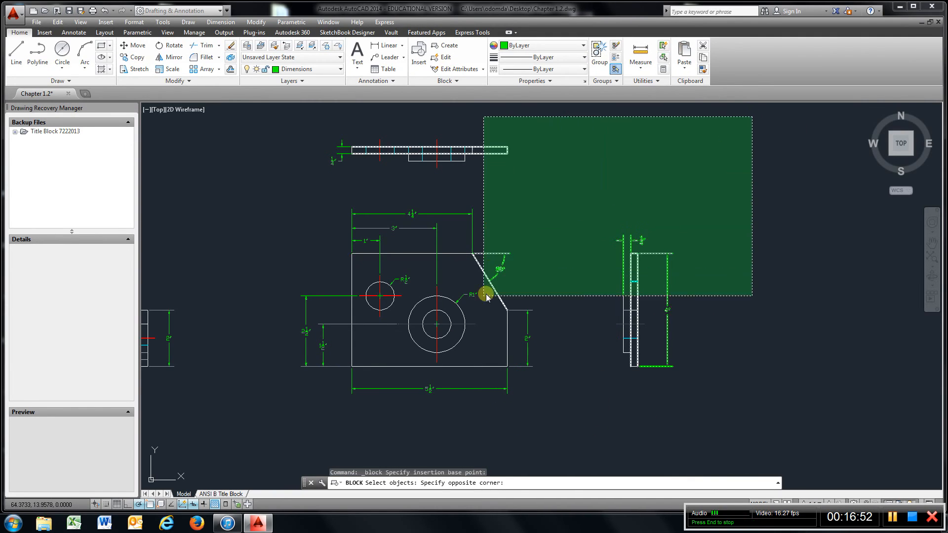
left_click(264, 417)
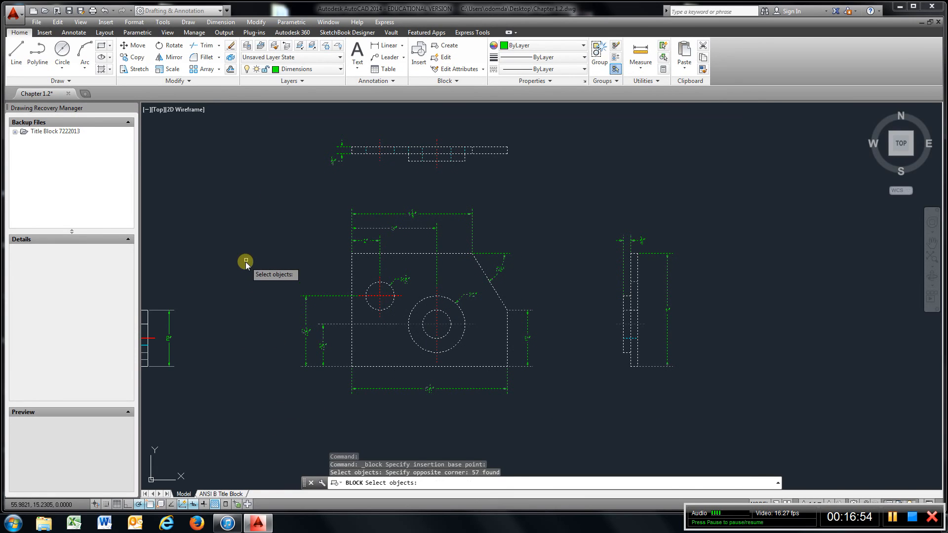
key("Return")
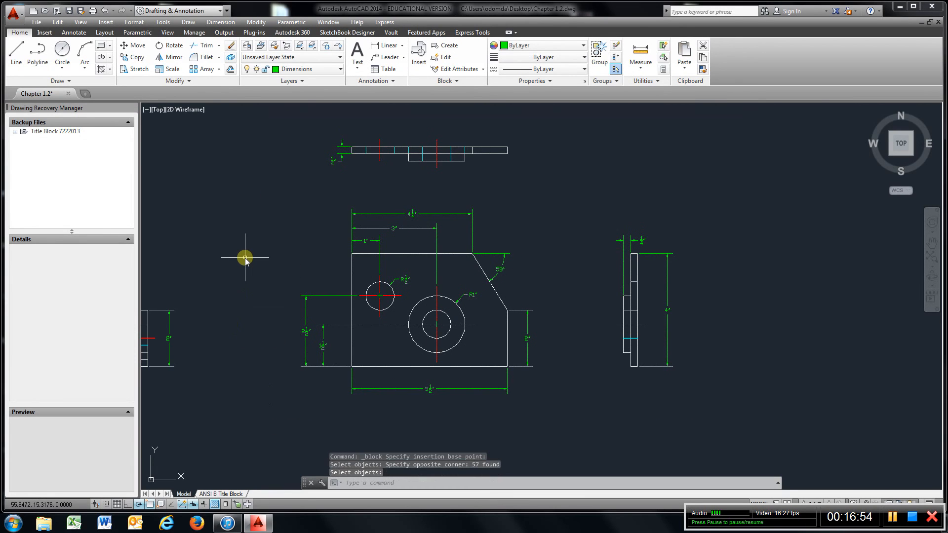
- Insert the Chapter 1.2 block on the ANSI B Title Block layout at a uniform scale of 0.9, with all views inside the border
left_click(223, 494)
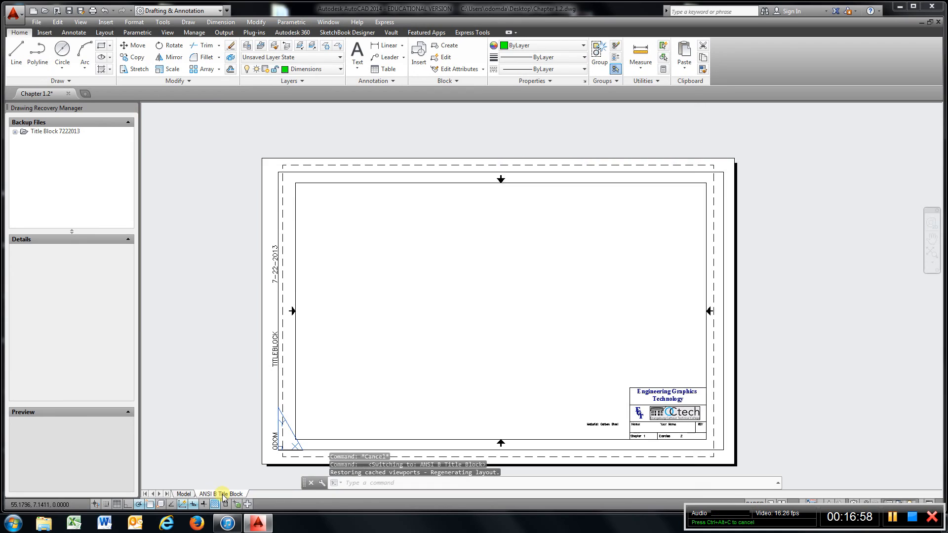
left_click(419, 53)
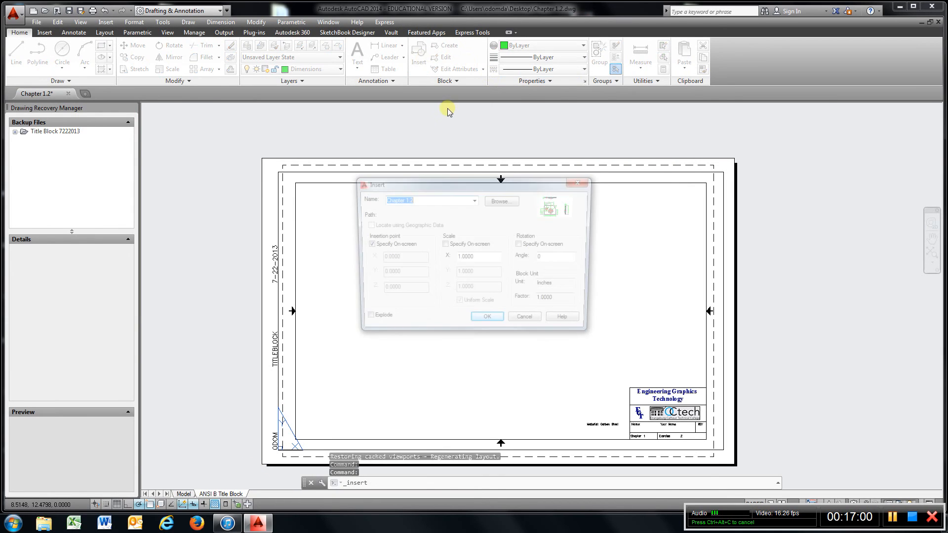
left_click(483, 321)
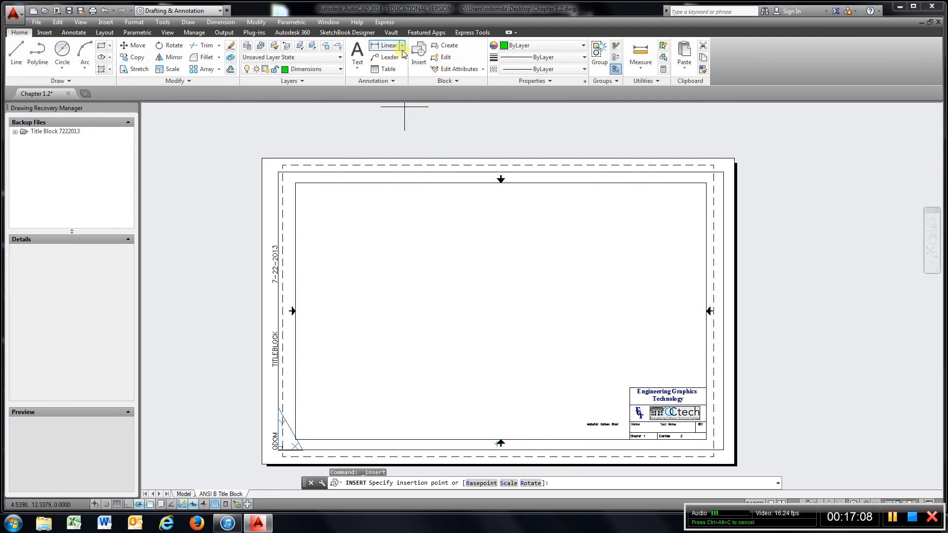
left_click(418, 52)
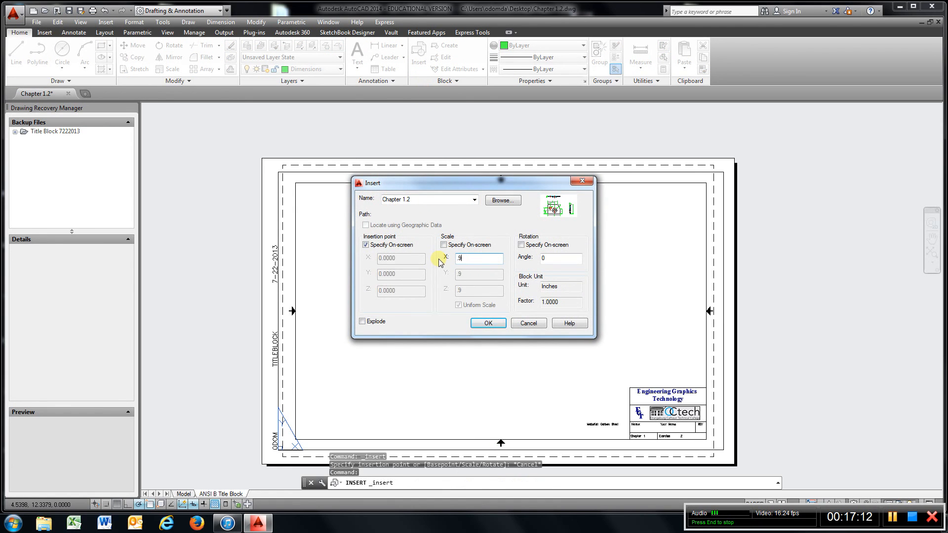
left_click(488, 323)
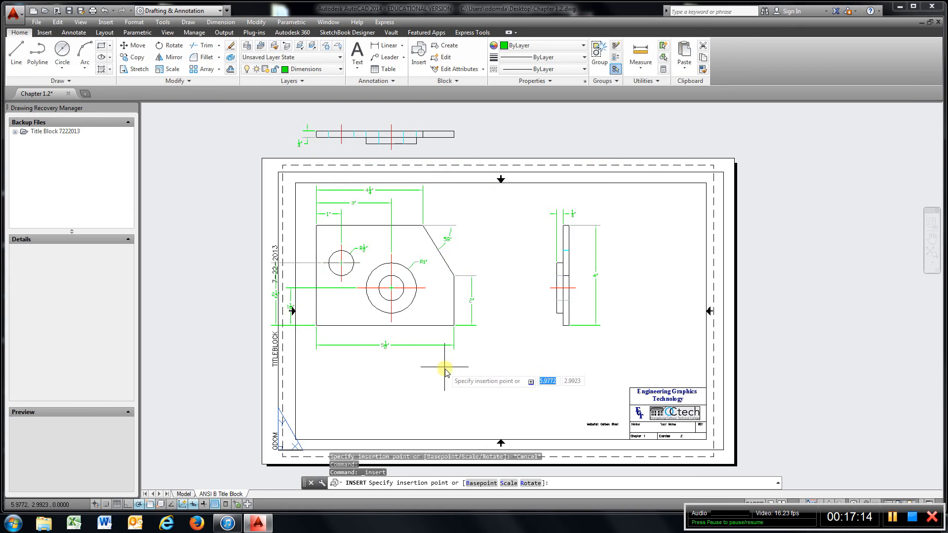
left_click(472, 434)
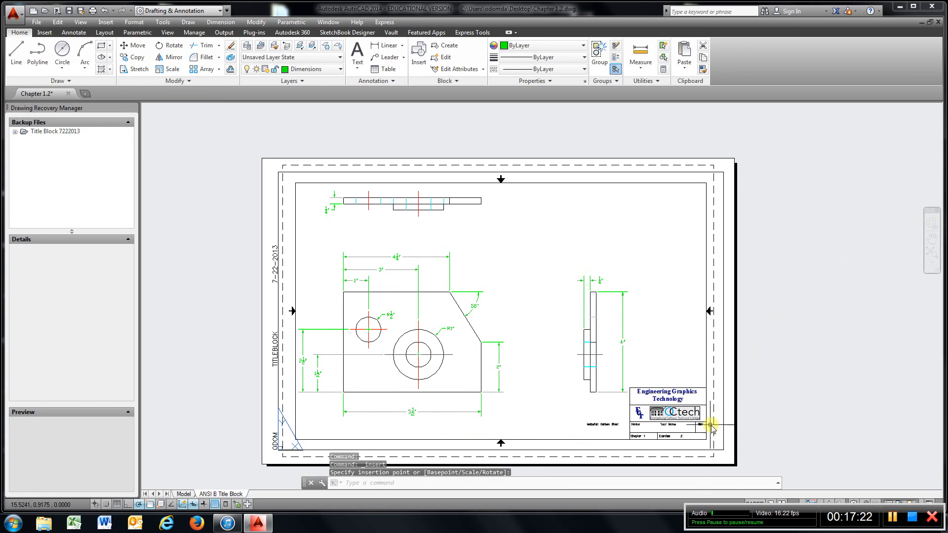
- Examine the title block's name, chapter and exercise entries and the material note beside it, along with the whole sheet
scroll(673, 451, "down", 2)
scroll(672, 451, "up", 4)
scroll(664, 448, "down", 2)
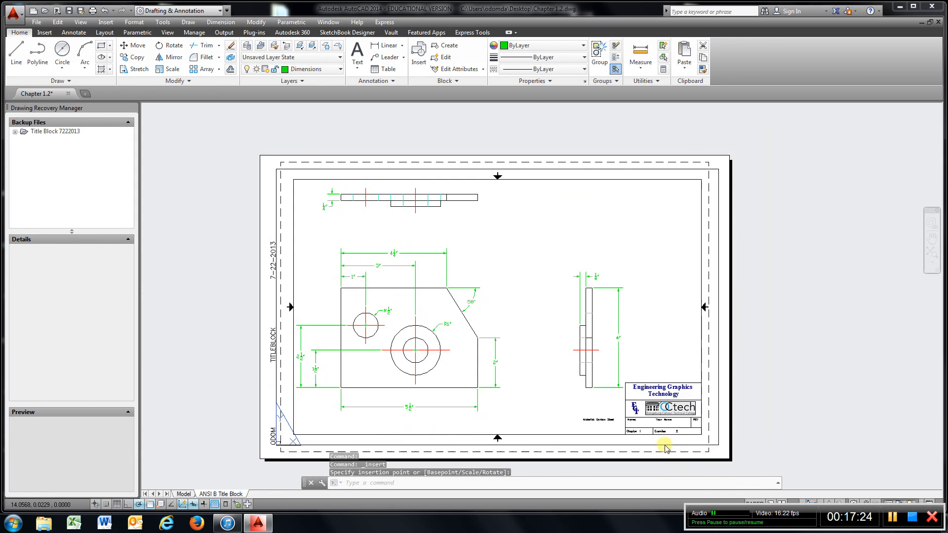
scroll(665, 447, "up", 2)
scroll(642, 414, "down", 2)
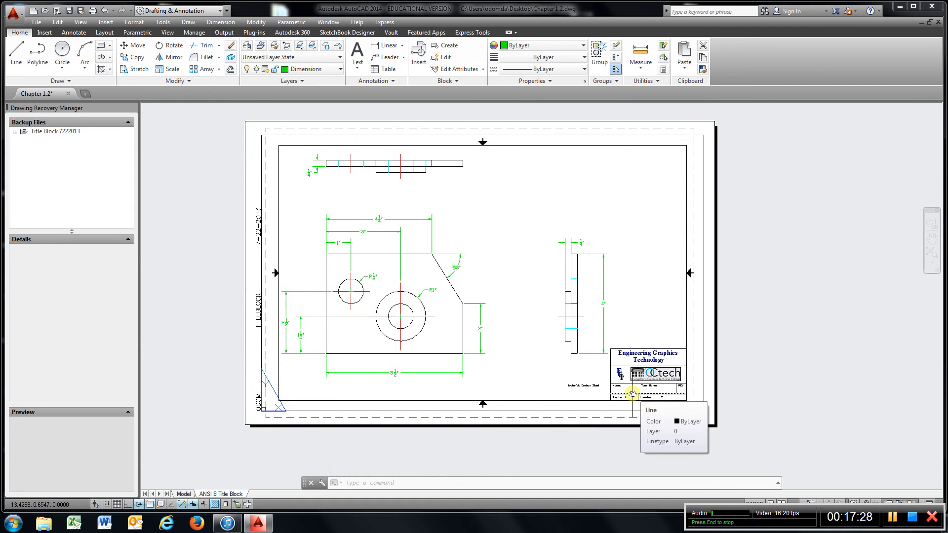
scroll(653, 413, "up", 5)
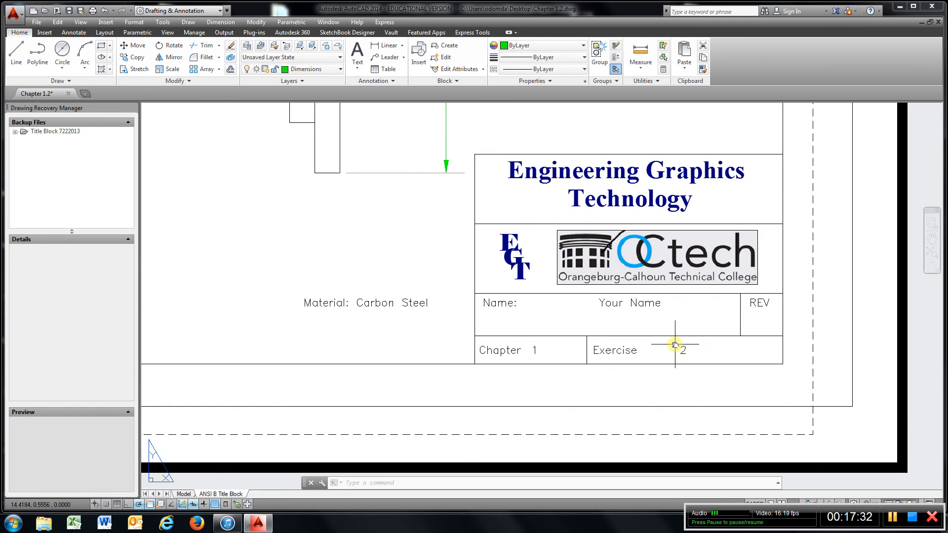
scroll(387, 303, "down", 5)
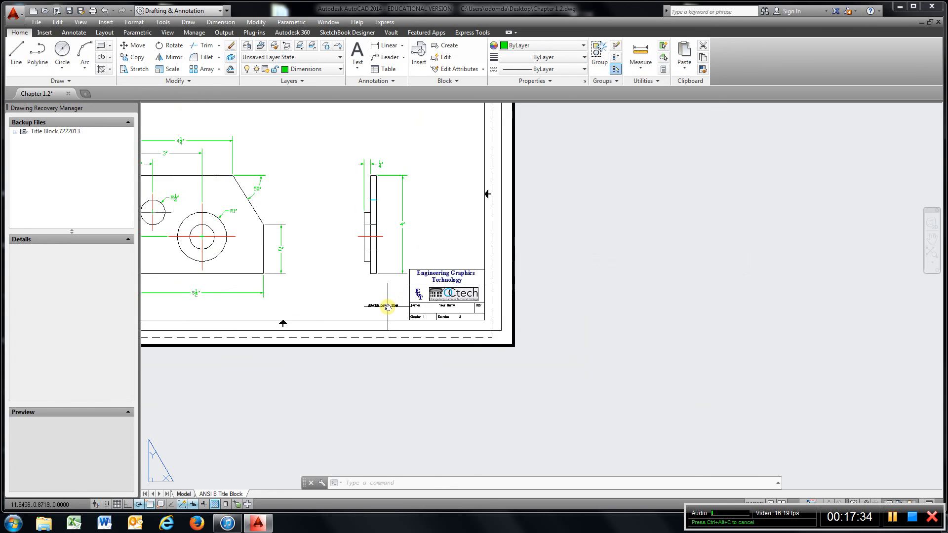
scroll(387, 306, "down", 2)
middle_click_drag(430, 309, 483, 313)
scroll(520, 326, "up", 5)
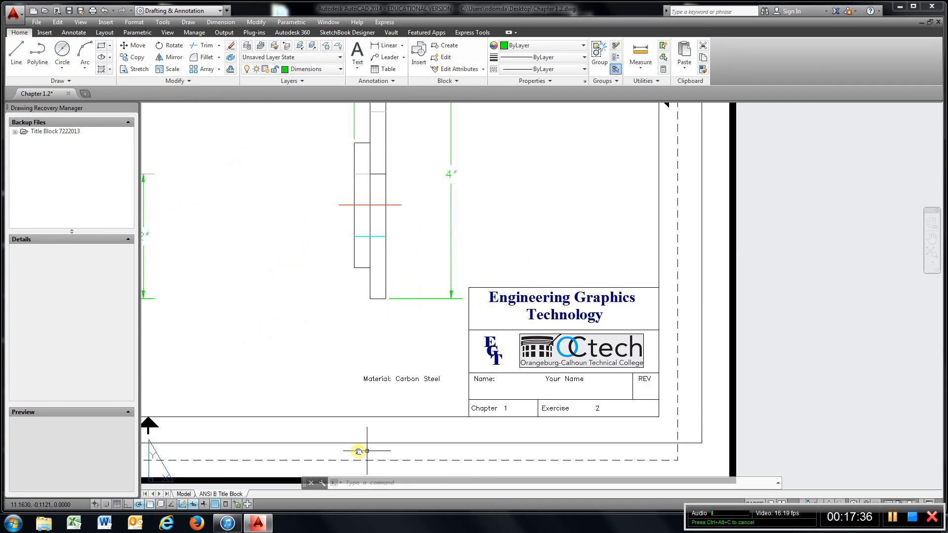
scroll(468, 311, "down", 6)
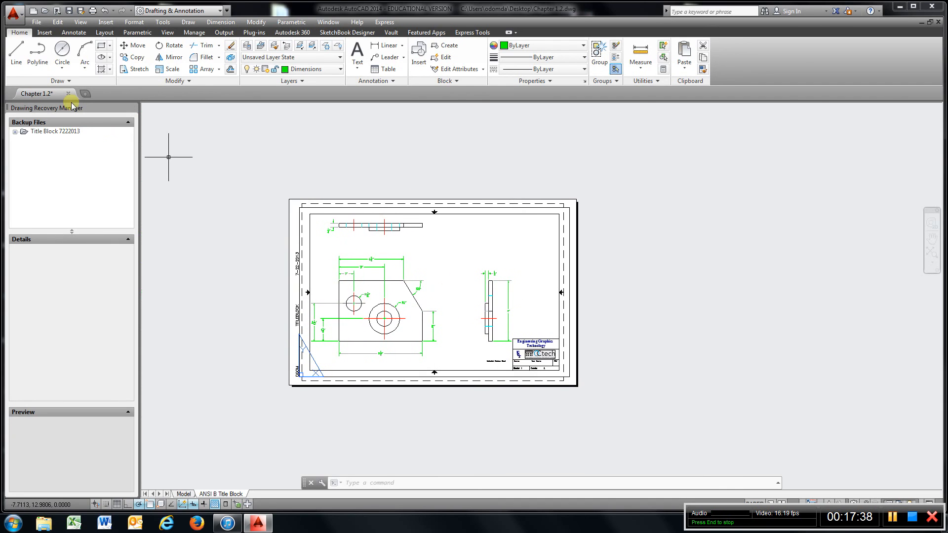
- Save the finished Chapter 1.2 drawing
left_click(68, 11)
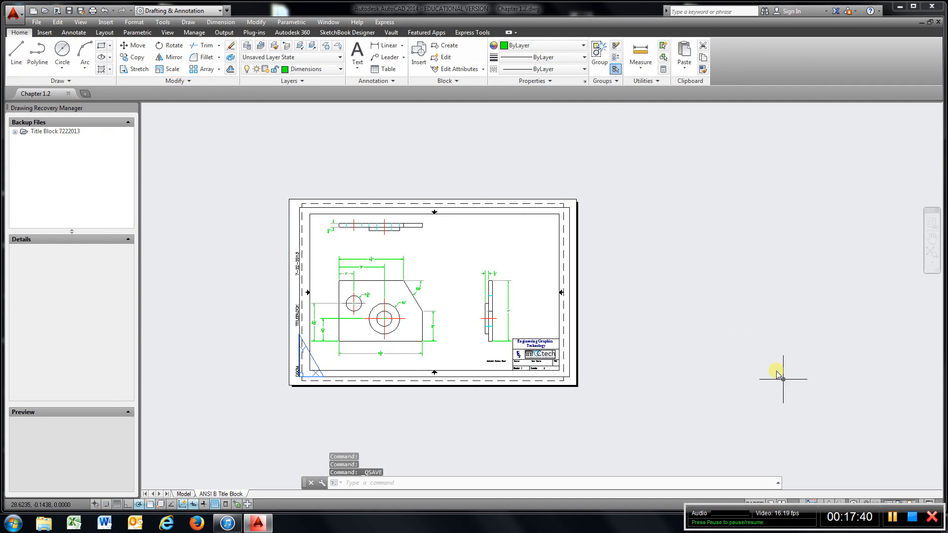